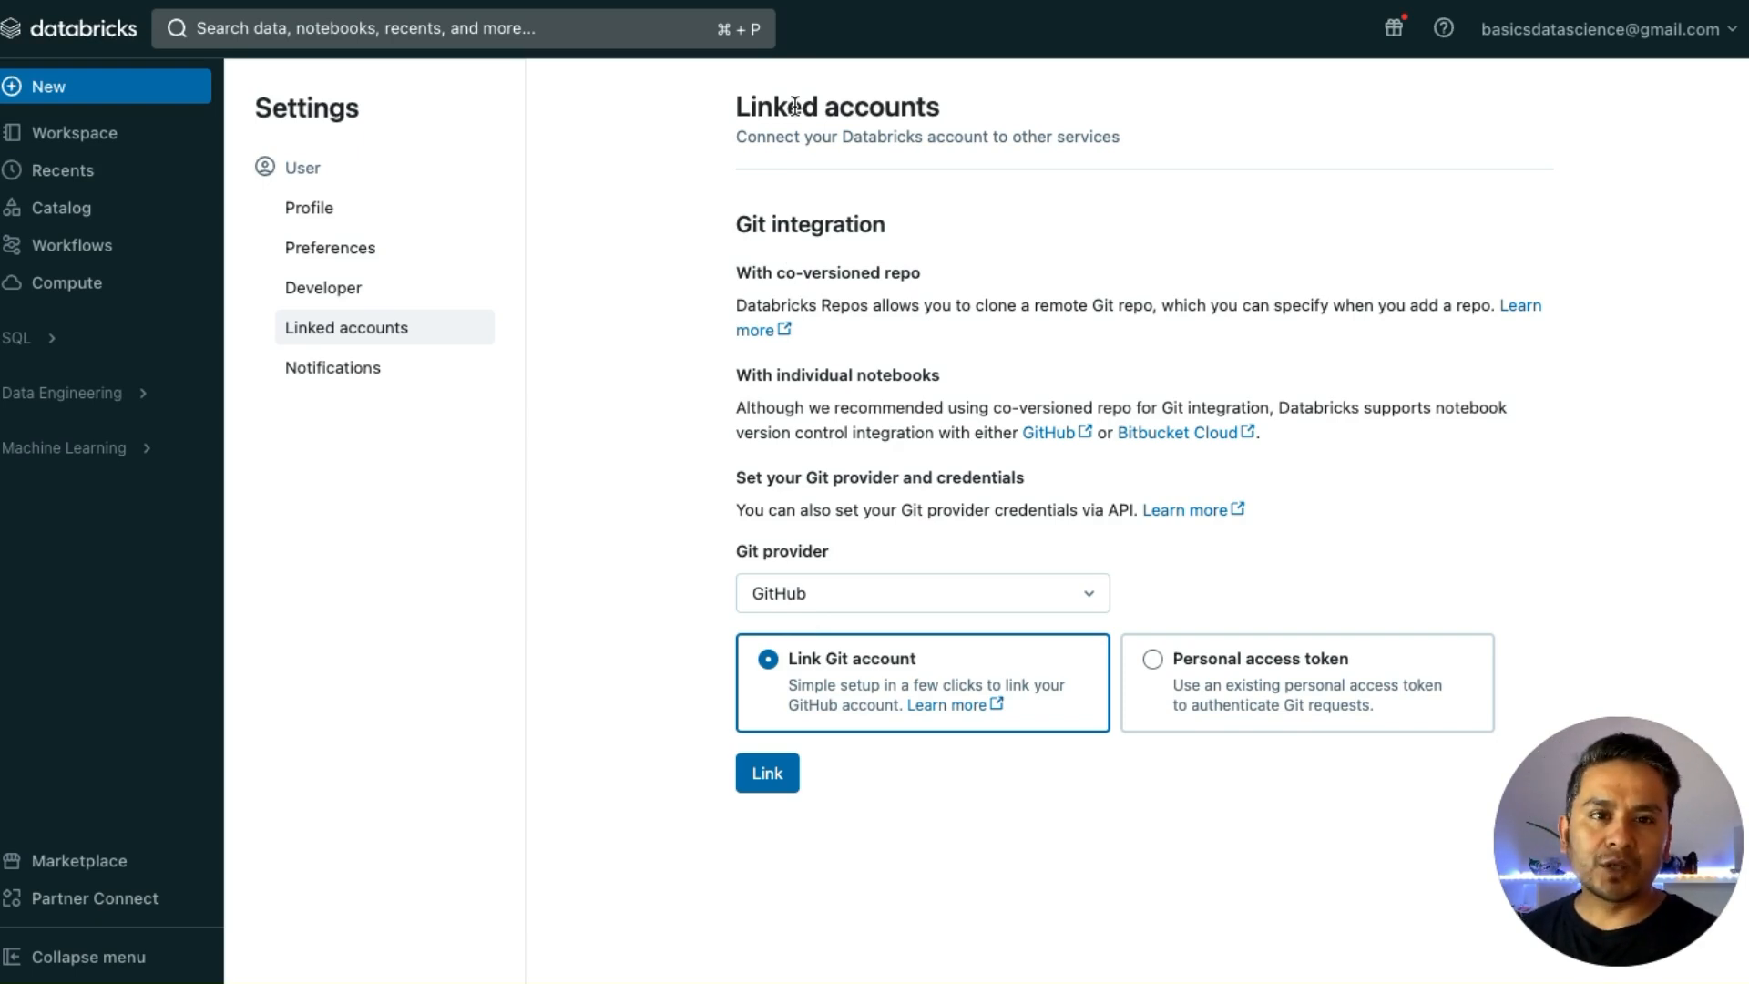
pyautogui.click(652, 564)
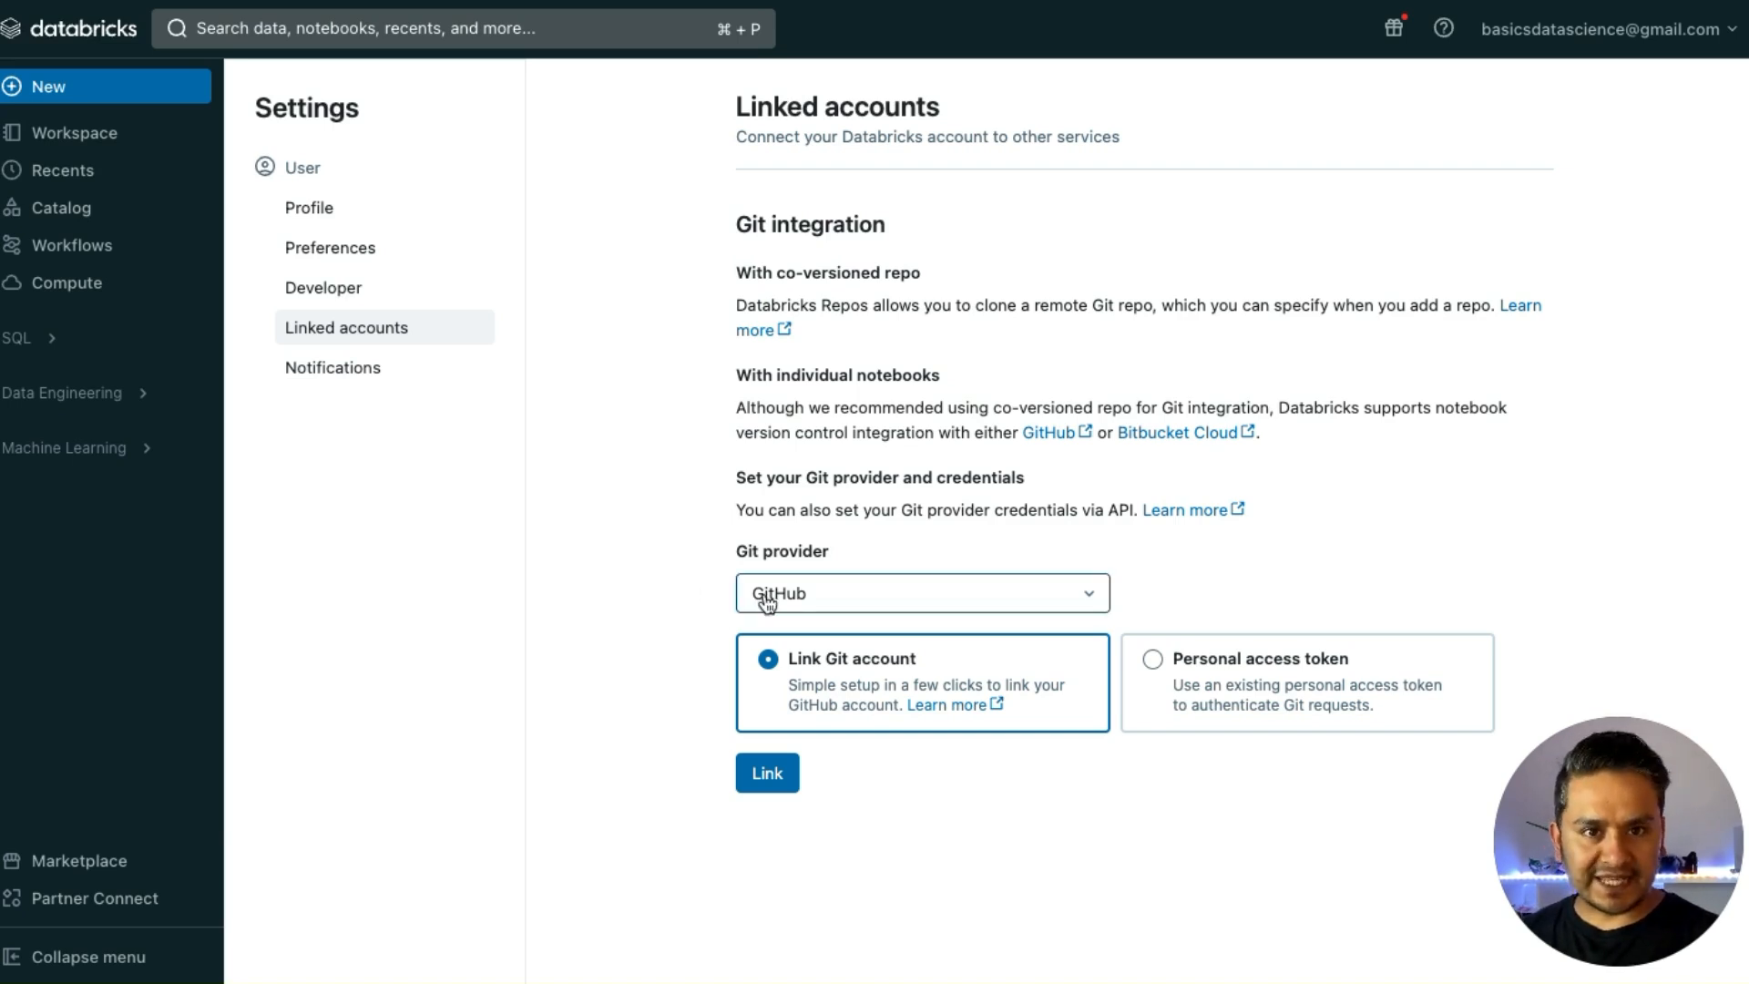
pyautogui.click(768, 603)
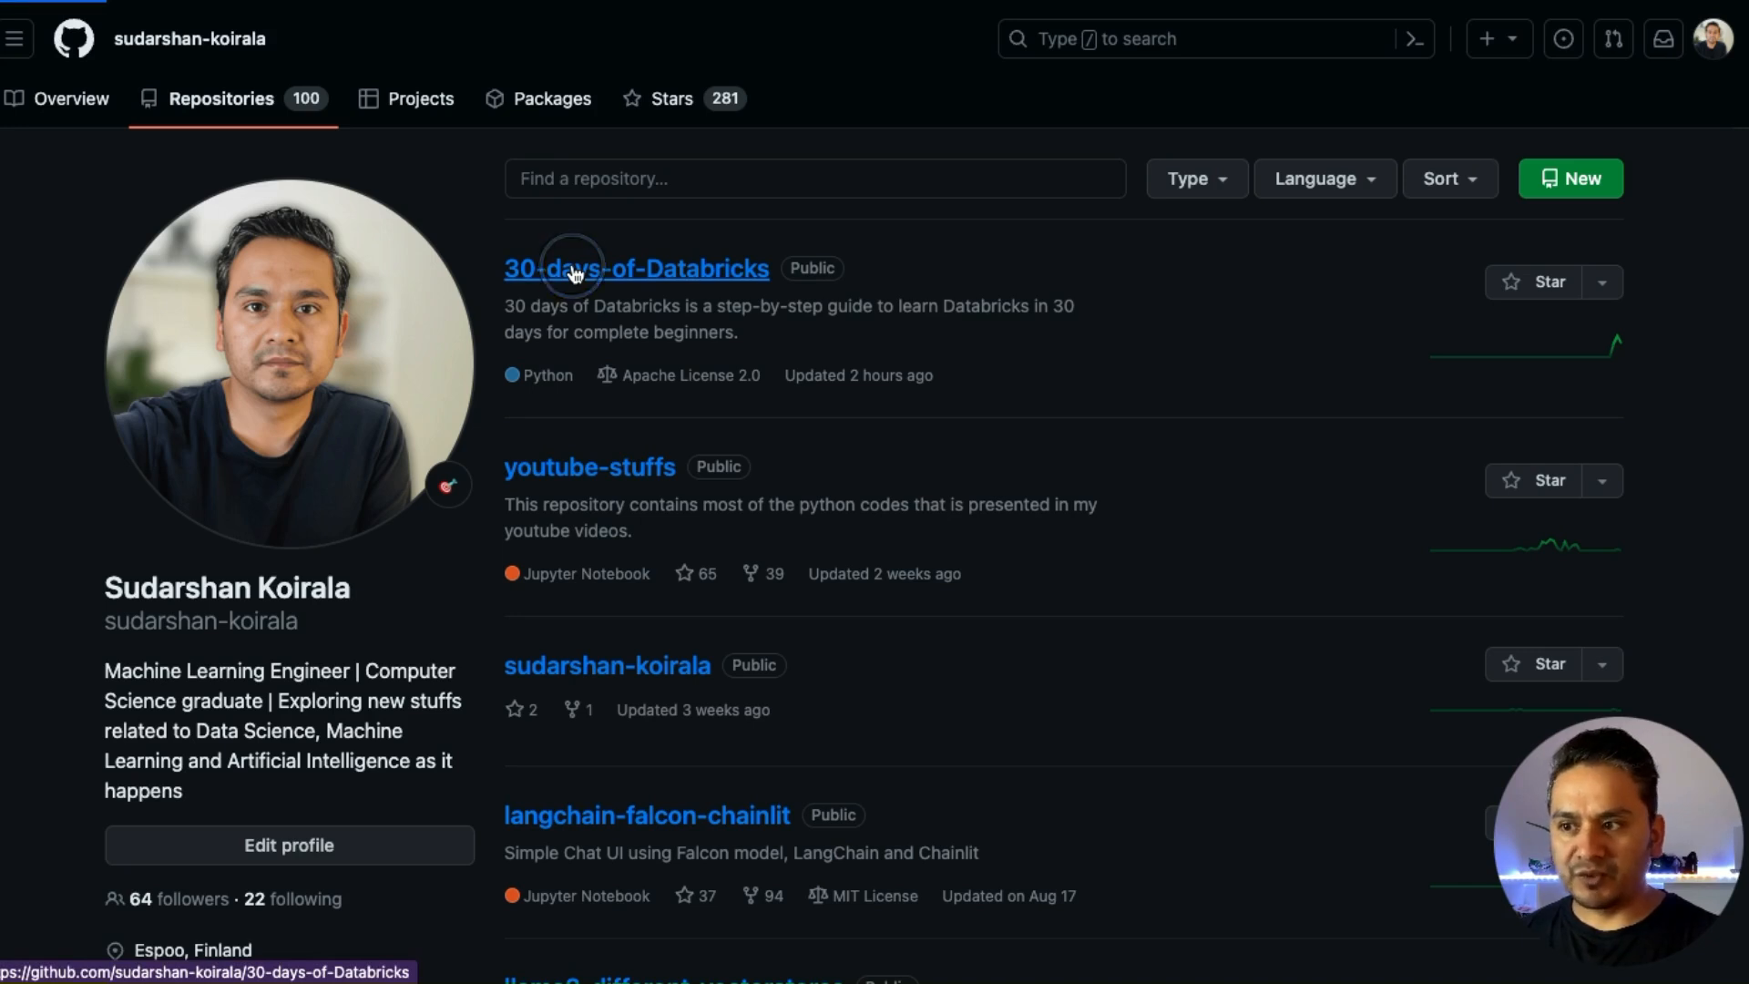
# Open the 30-days-of-Databricks repository on GitHub and copy its HTTPS clone URL.
pyautogui.click(573, 271)
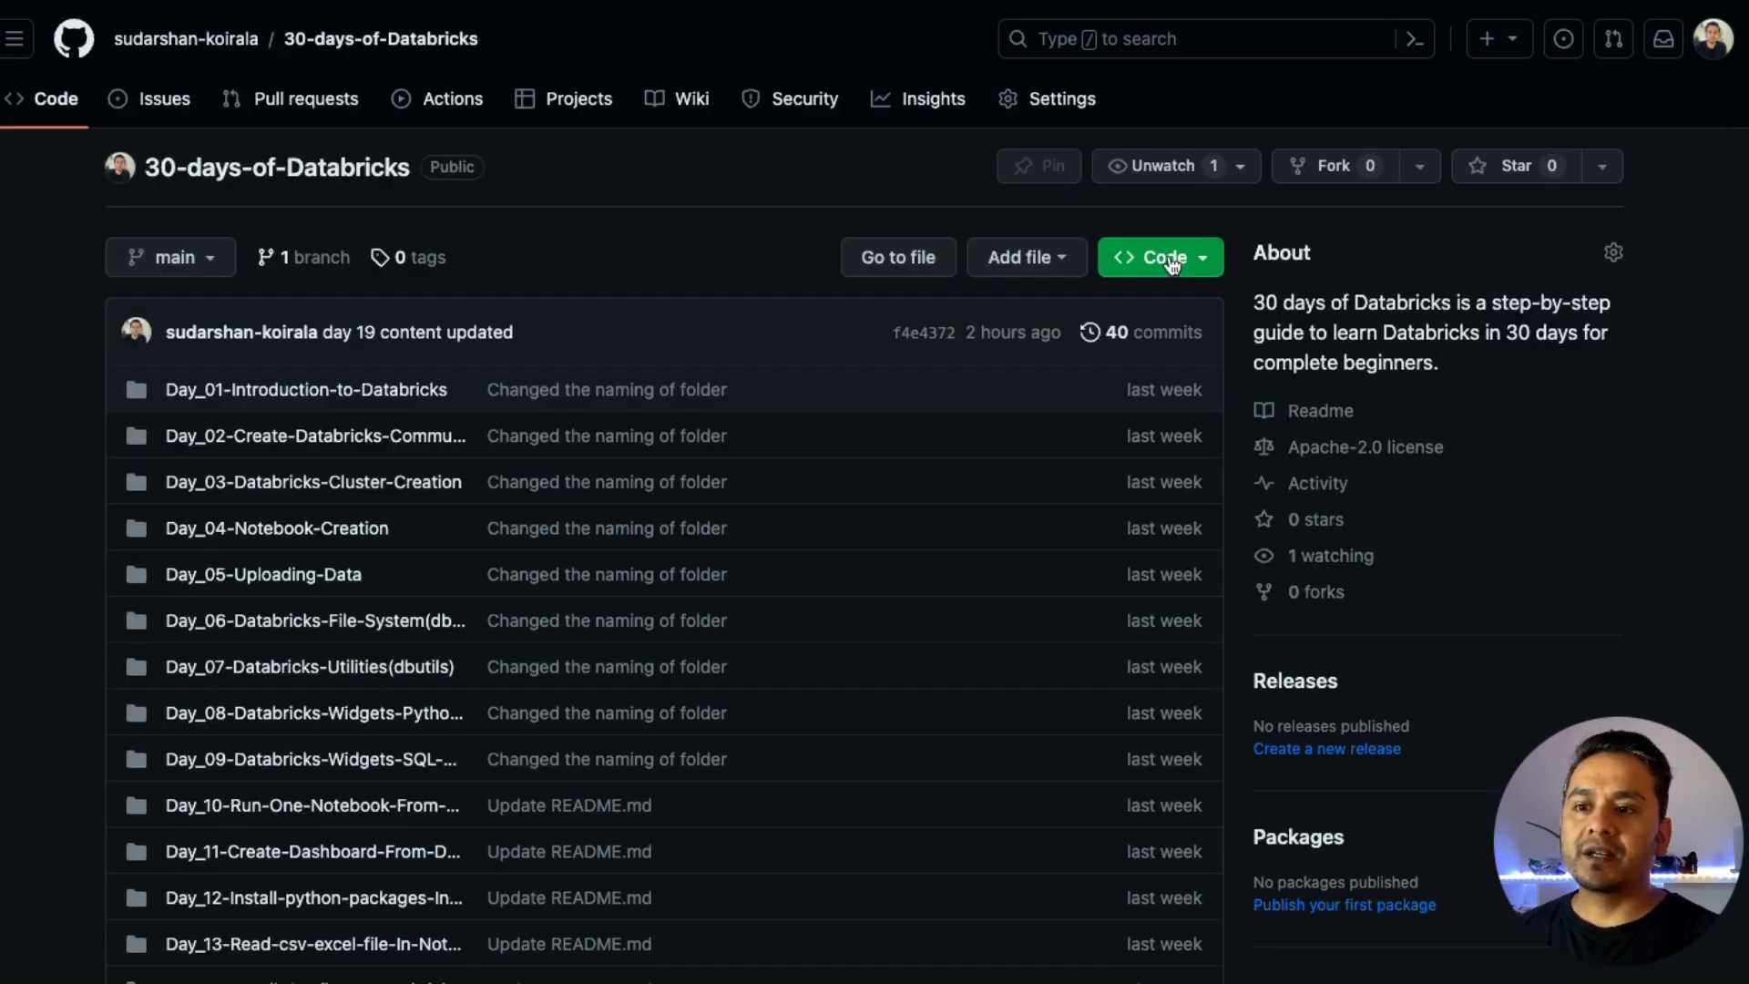
pyautogui.click(1172, 264)
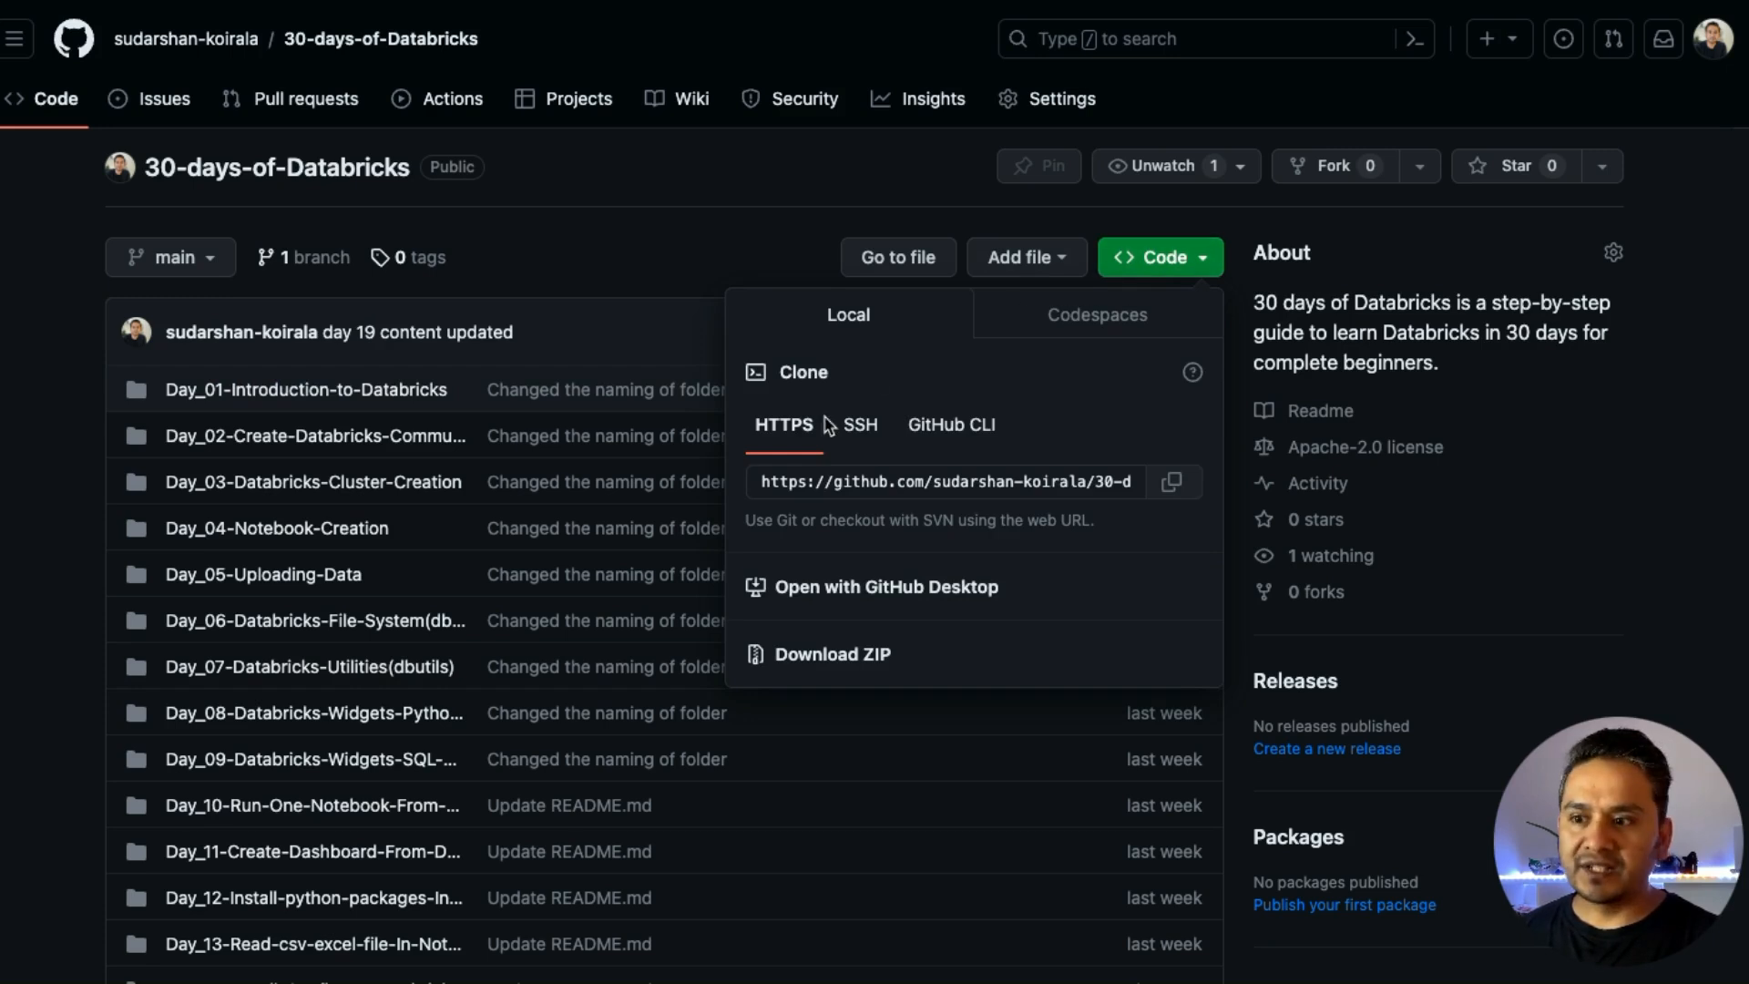
pyautogui.click(1172, 481)
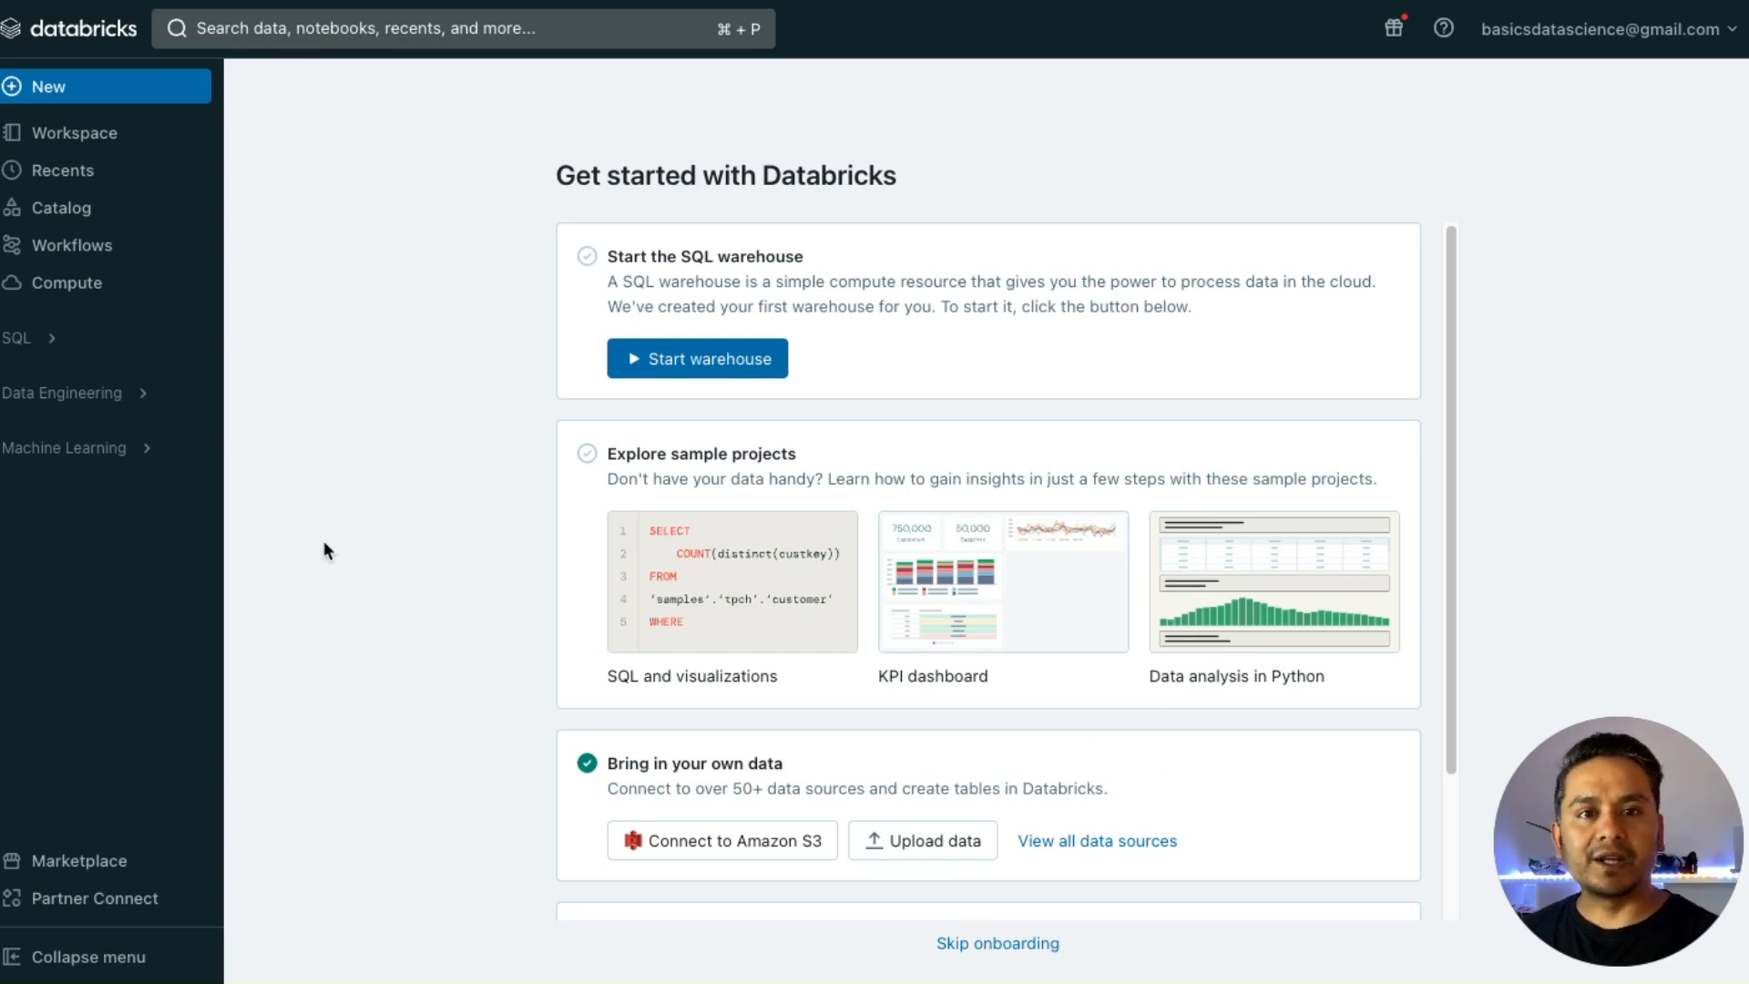
# Switch to Databricks, open Repos in the workspace, and start creating a Git folder inside the user's folder.
pyautogui.click(80, 136)
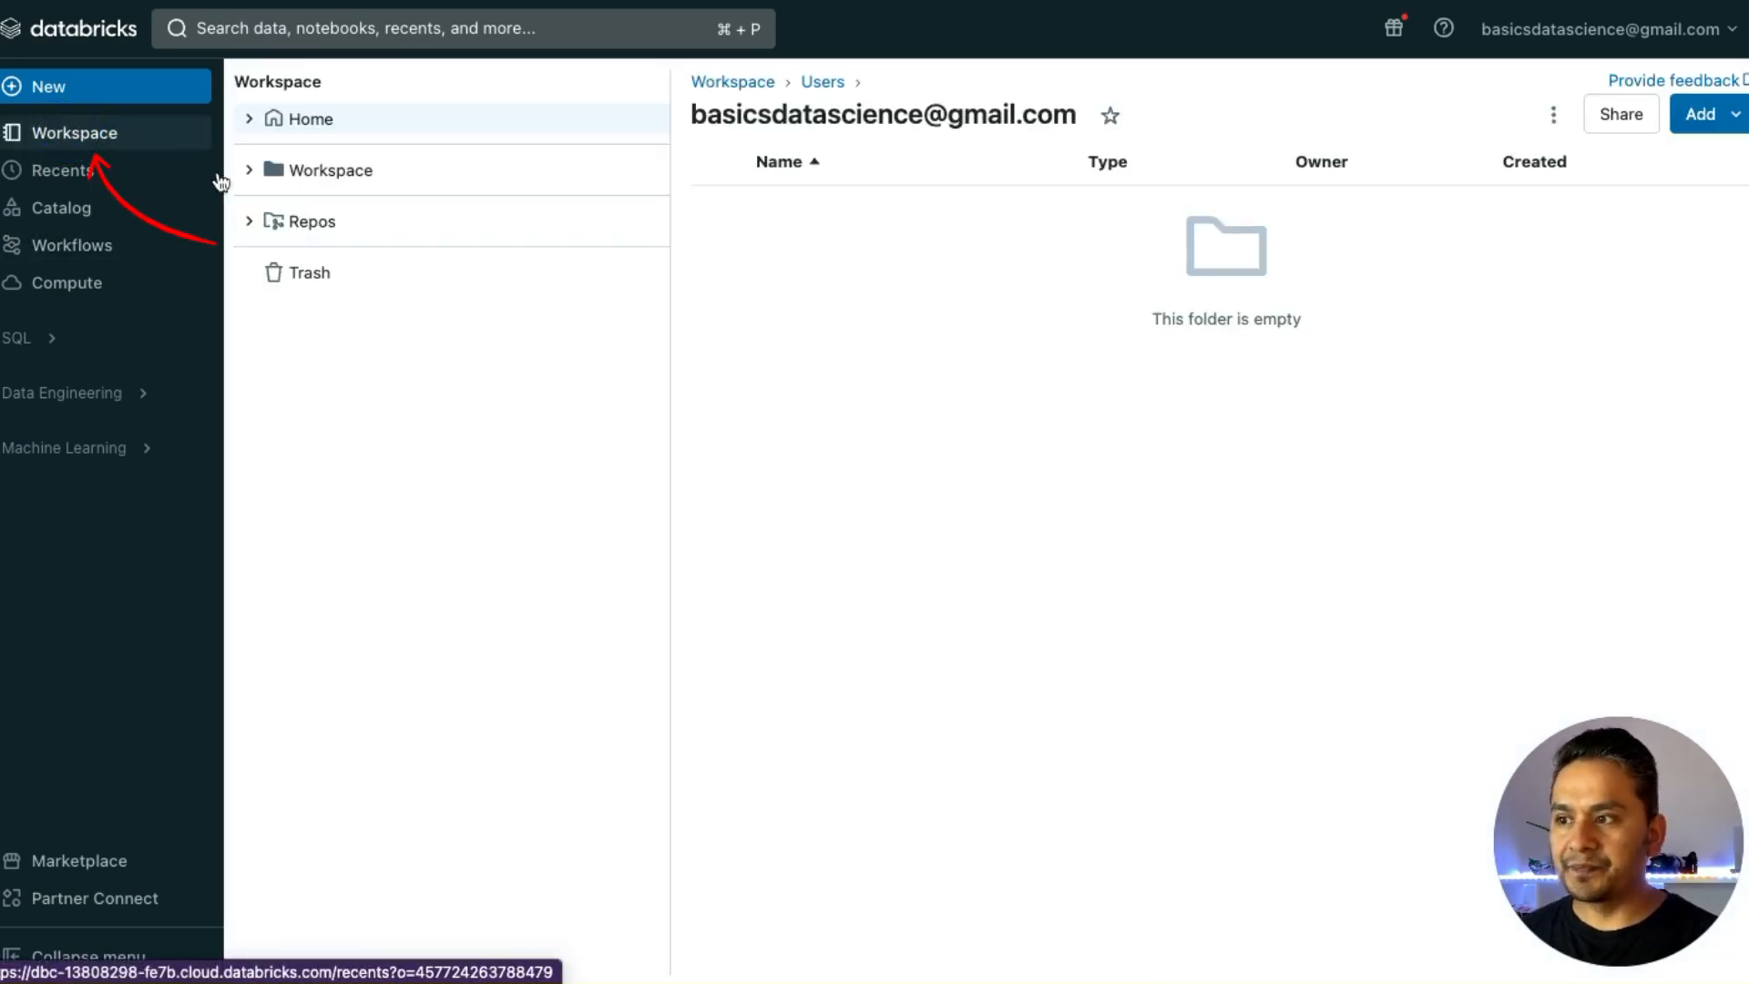
pyautogui.click(303, 222)
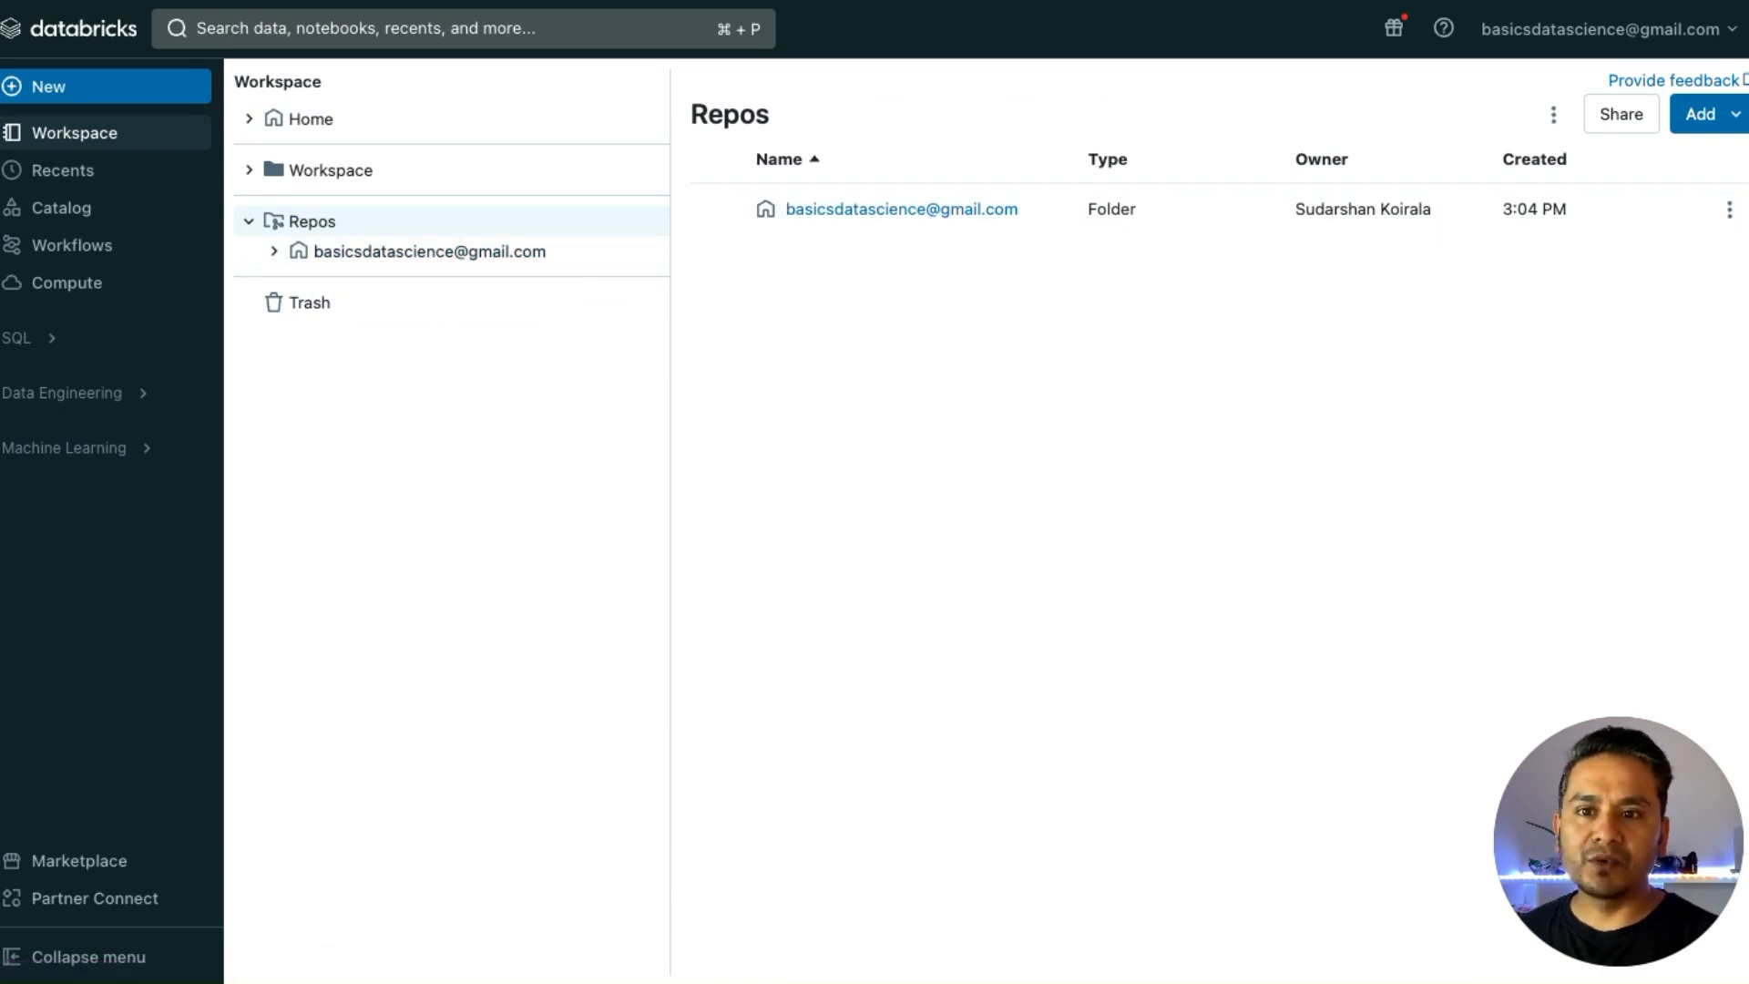
pyautogui.click(1728, 218)
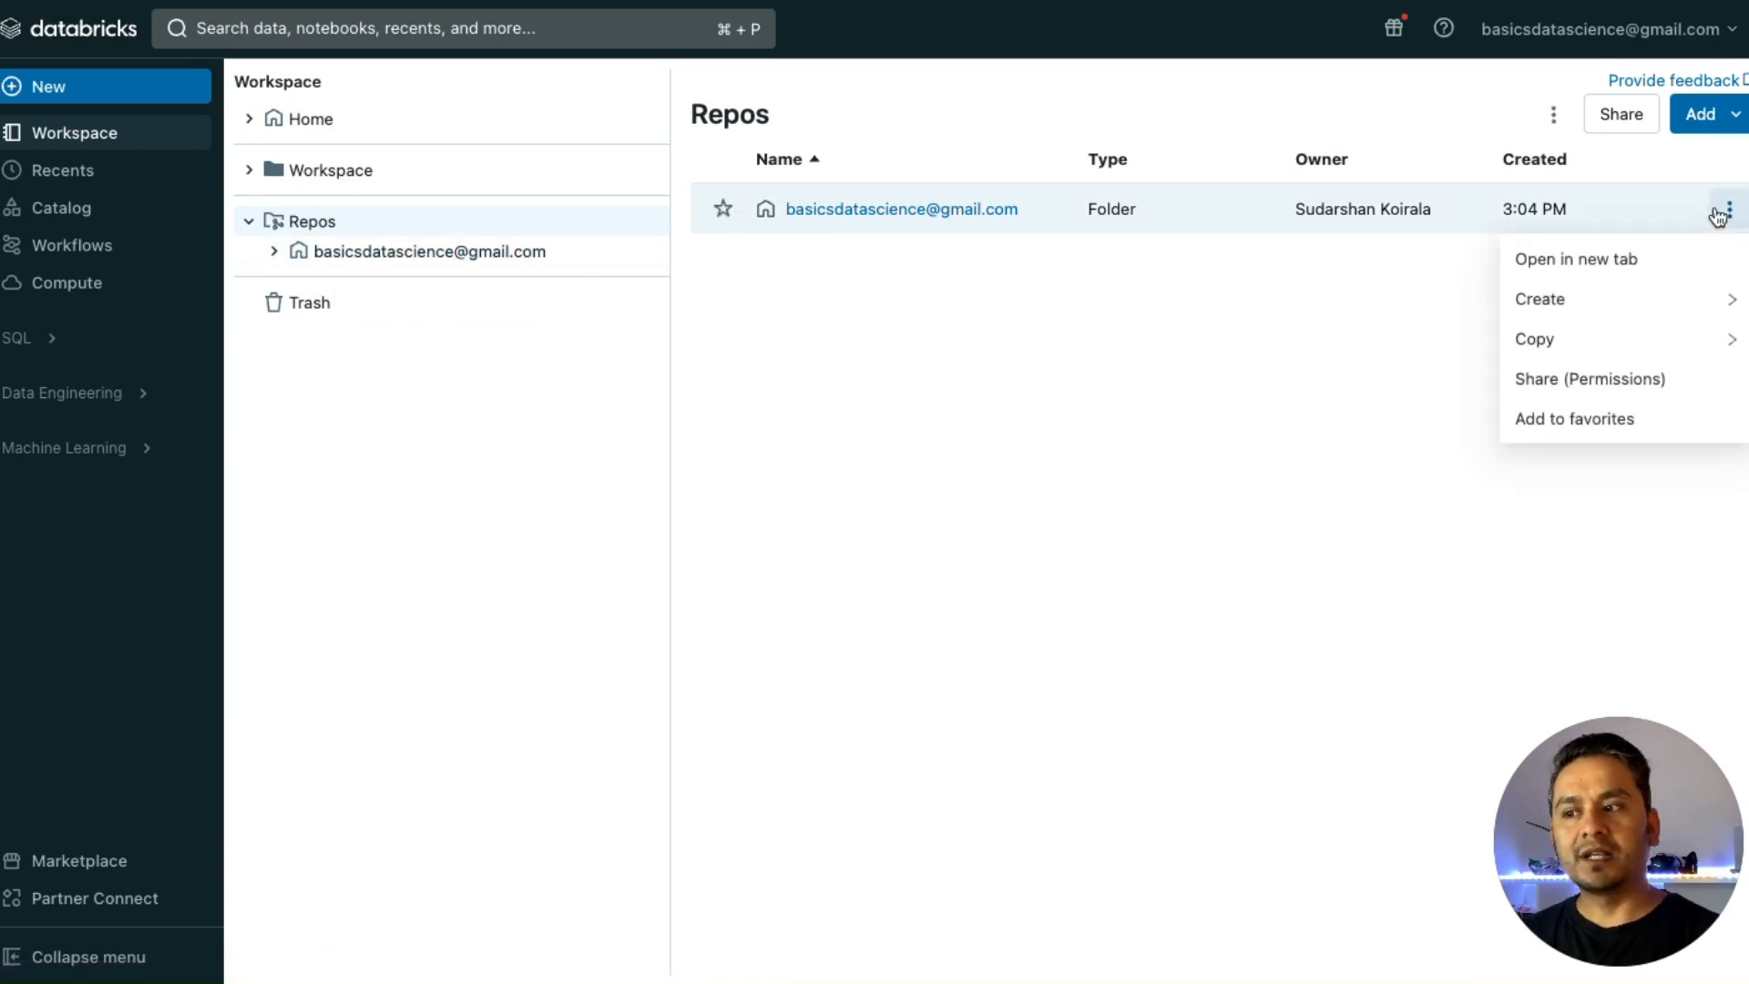
pyautogui.moveTo(1518, 316)
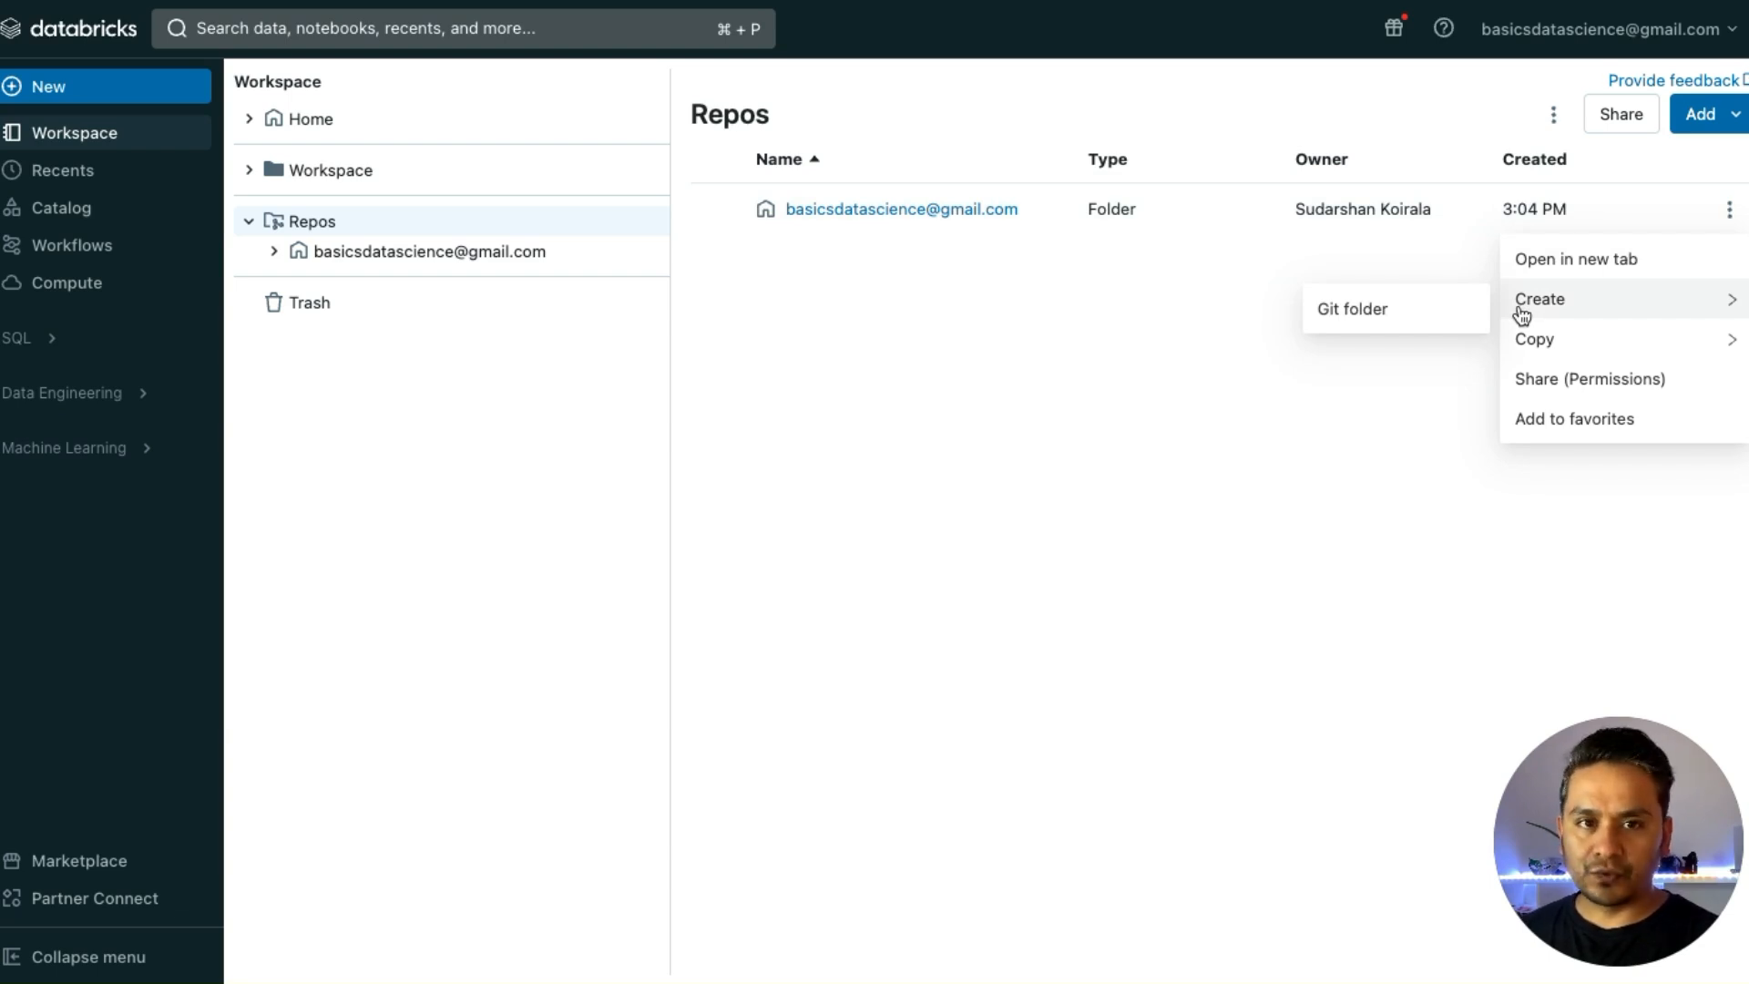
pyautogui.click(1417, 306)
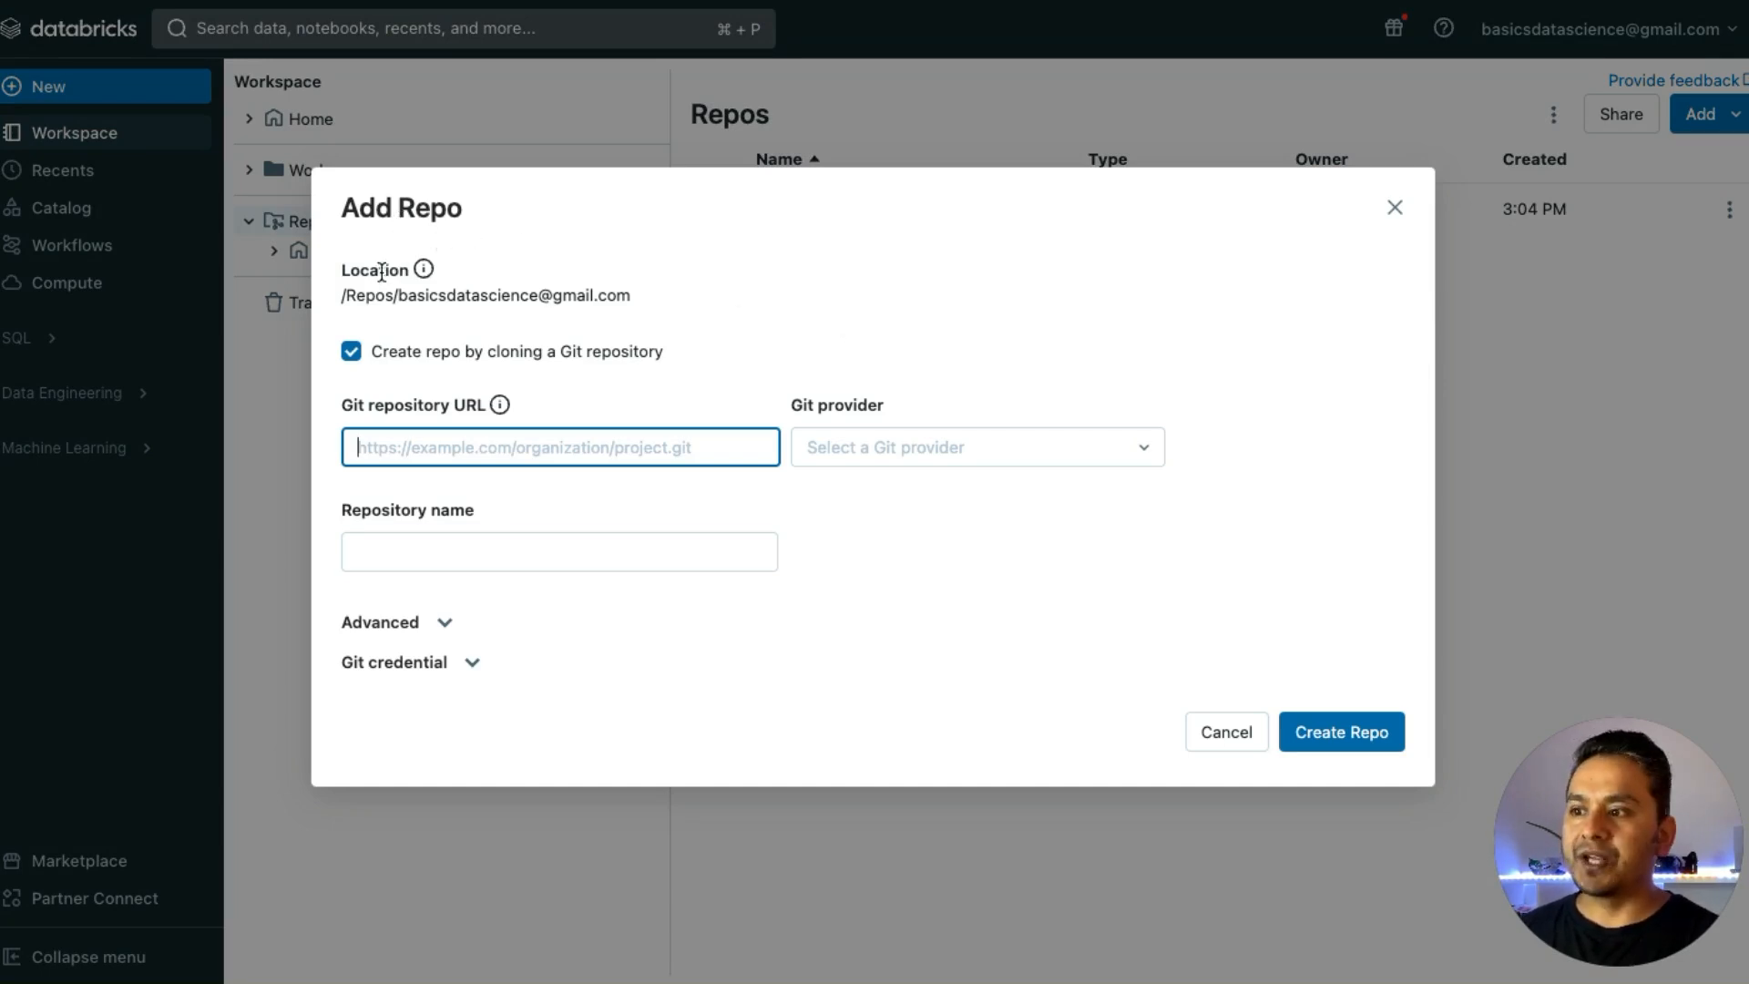
pyautogui.click(351, 297)
pyautogui.moveTo(352, 296); pyautogui.dragTo(673, 310)
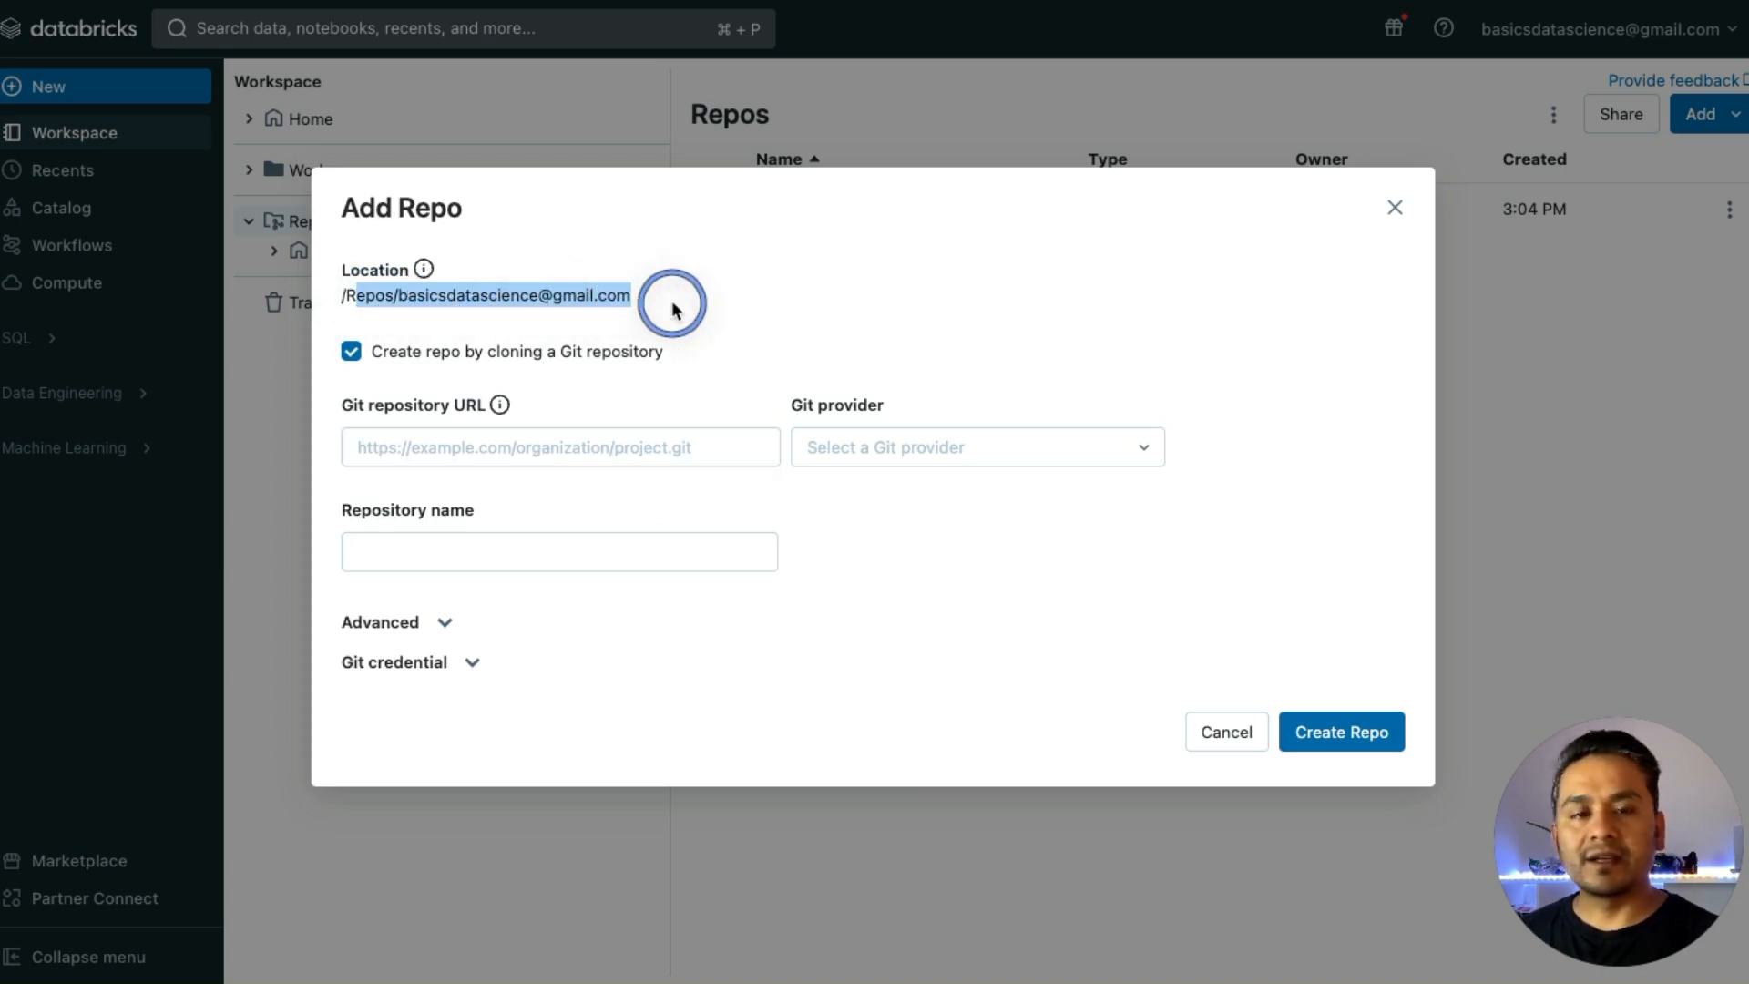
pyautogui.click(730, 271)
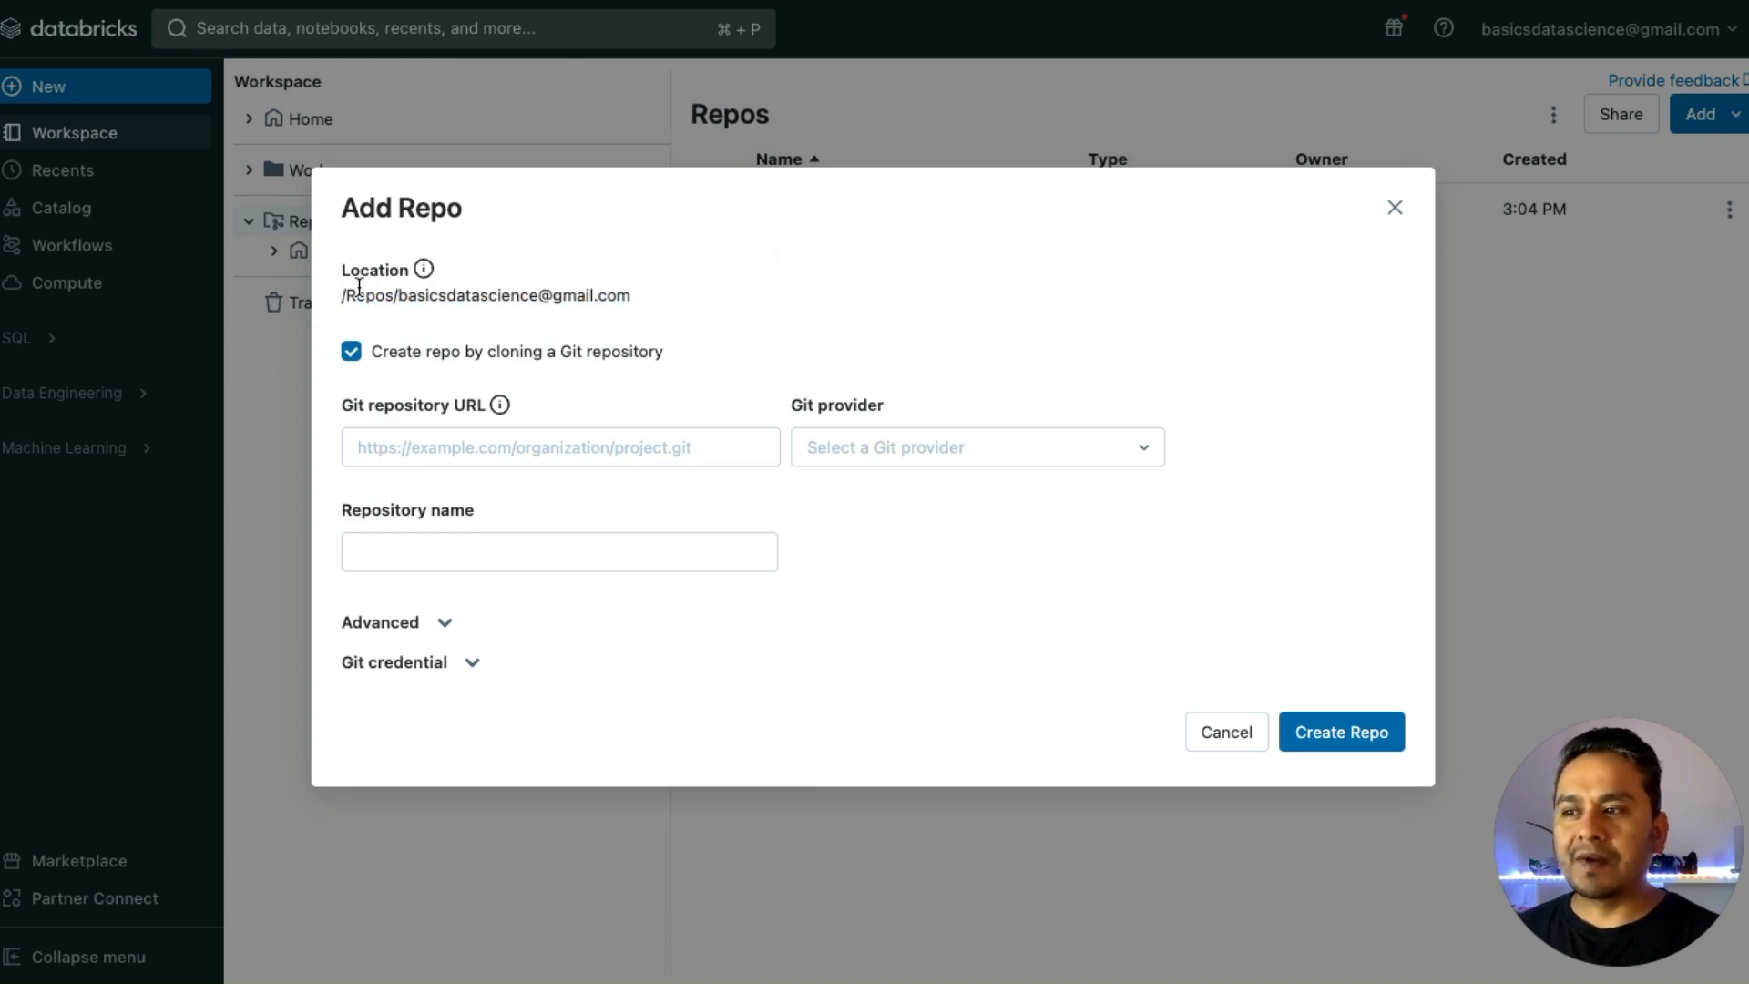
pyautogui.moveTo(402, 298); pyautogui.dragTo(639, 307)
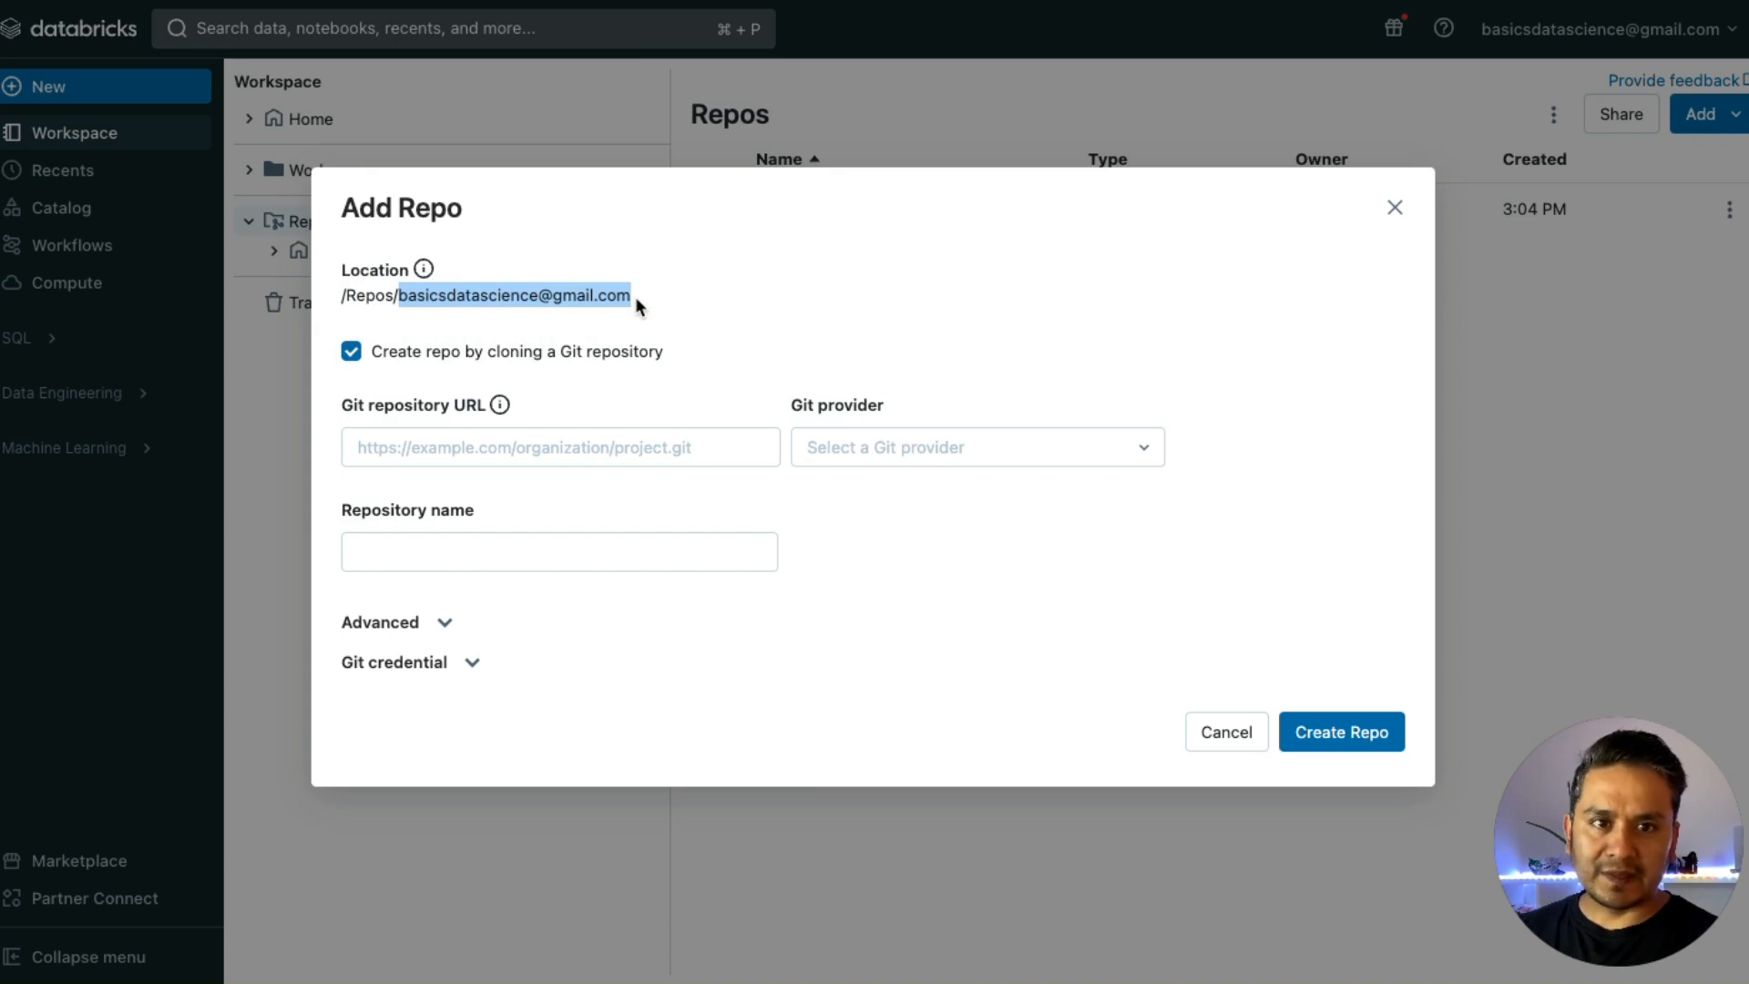
pyautogui.click(371, 297)
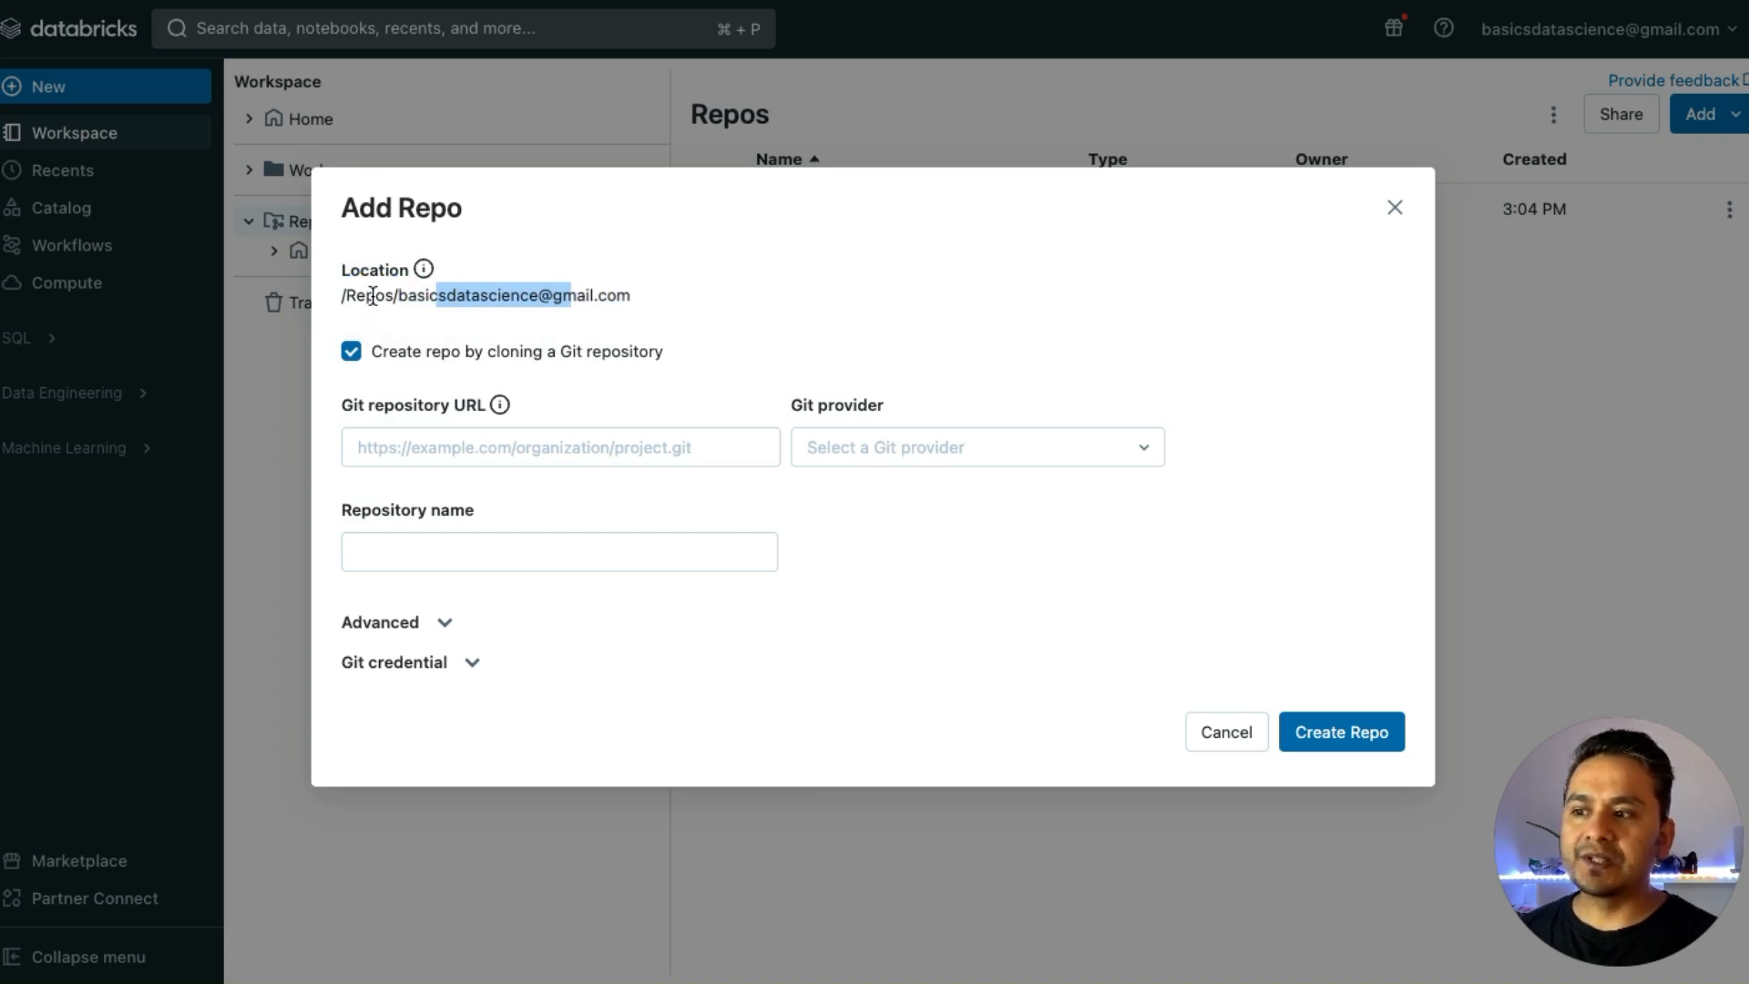
pyautogui.click(375, 296)
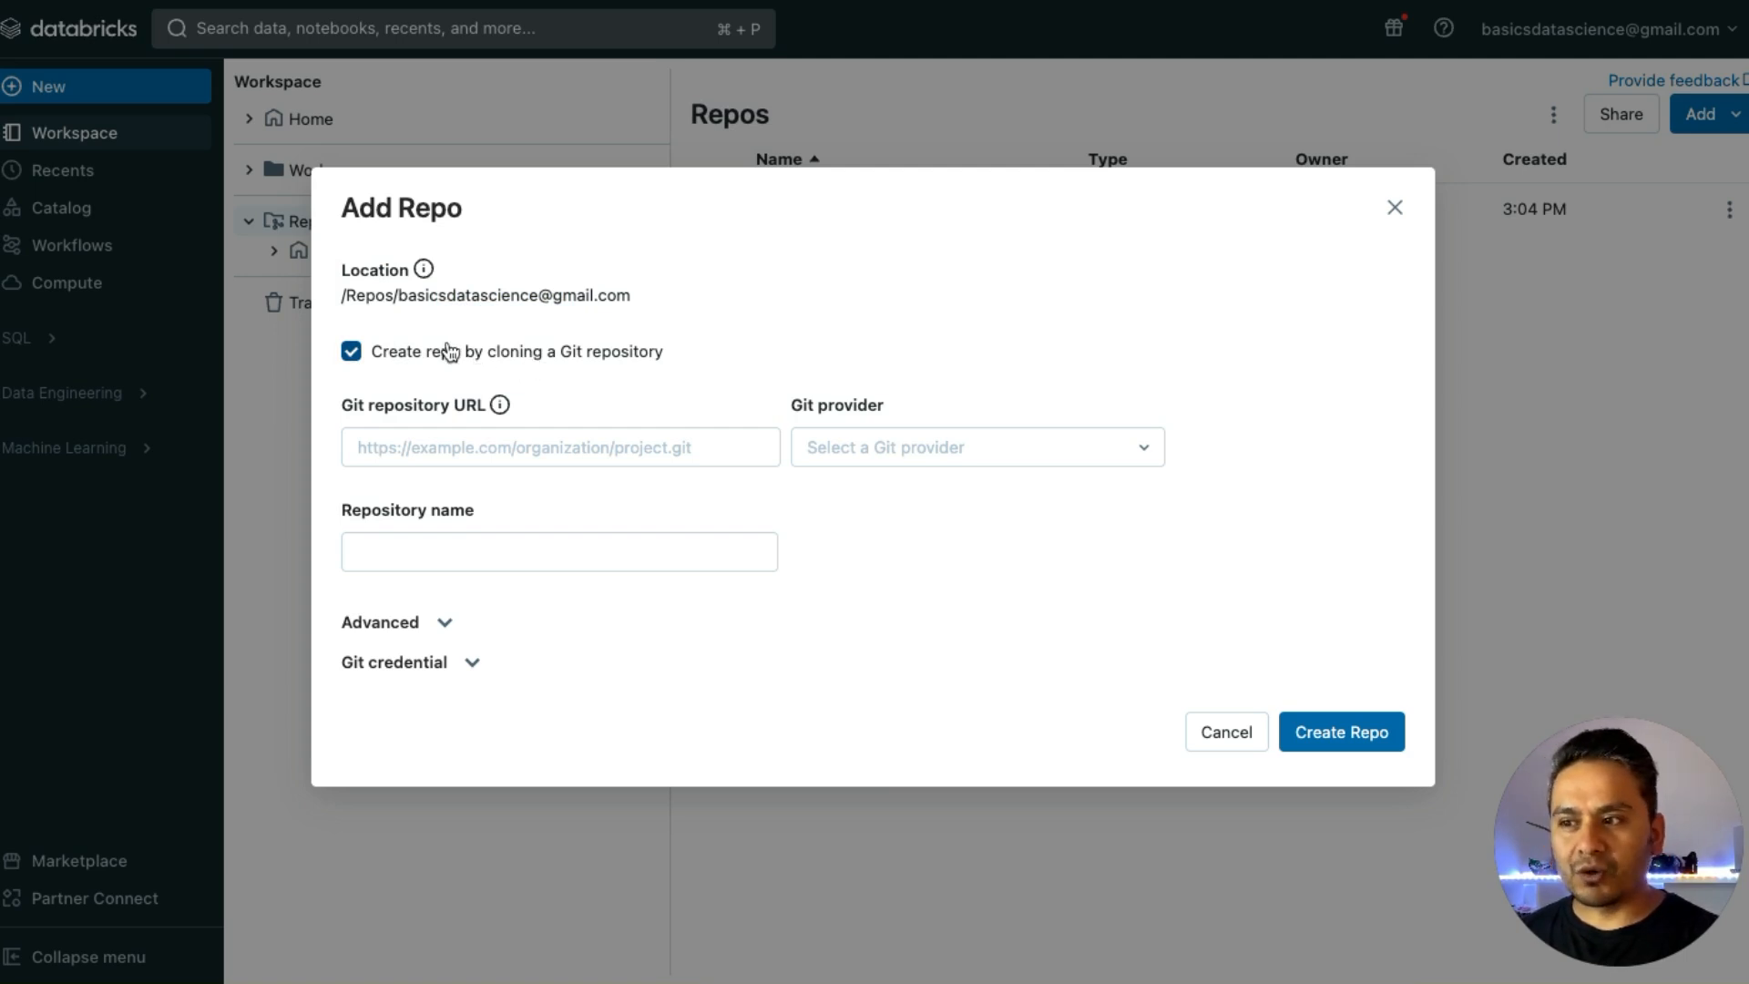
# Turn the option to create the repo by cloning a Git repository off and back on.
pyautogui.click(351, 353)
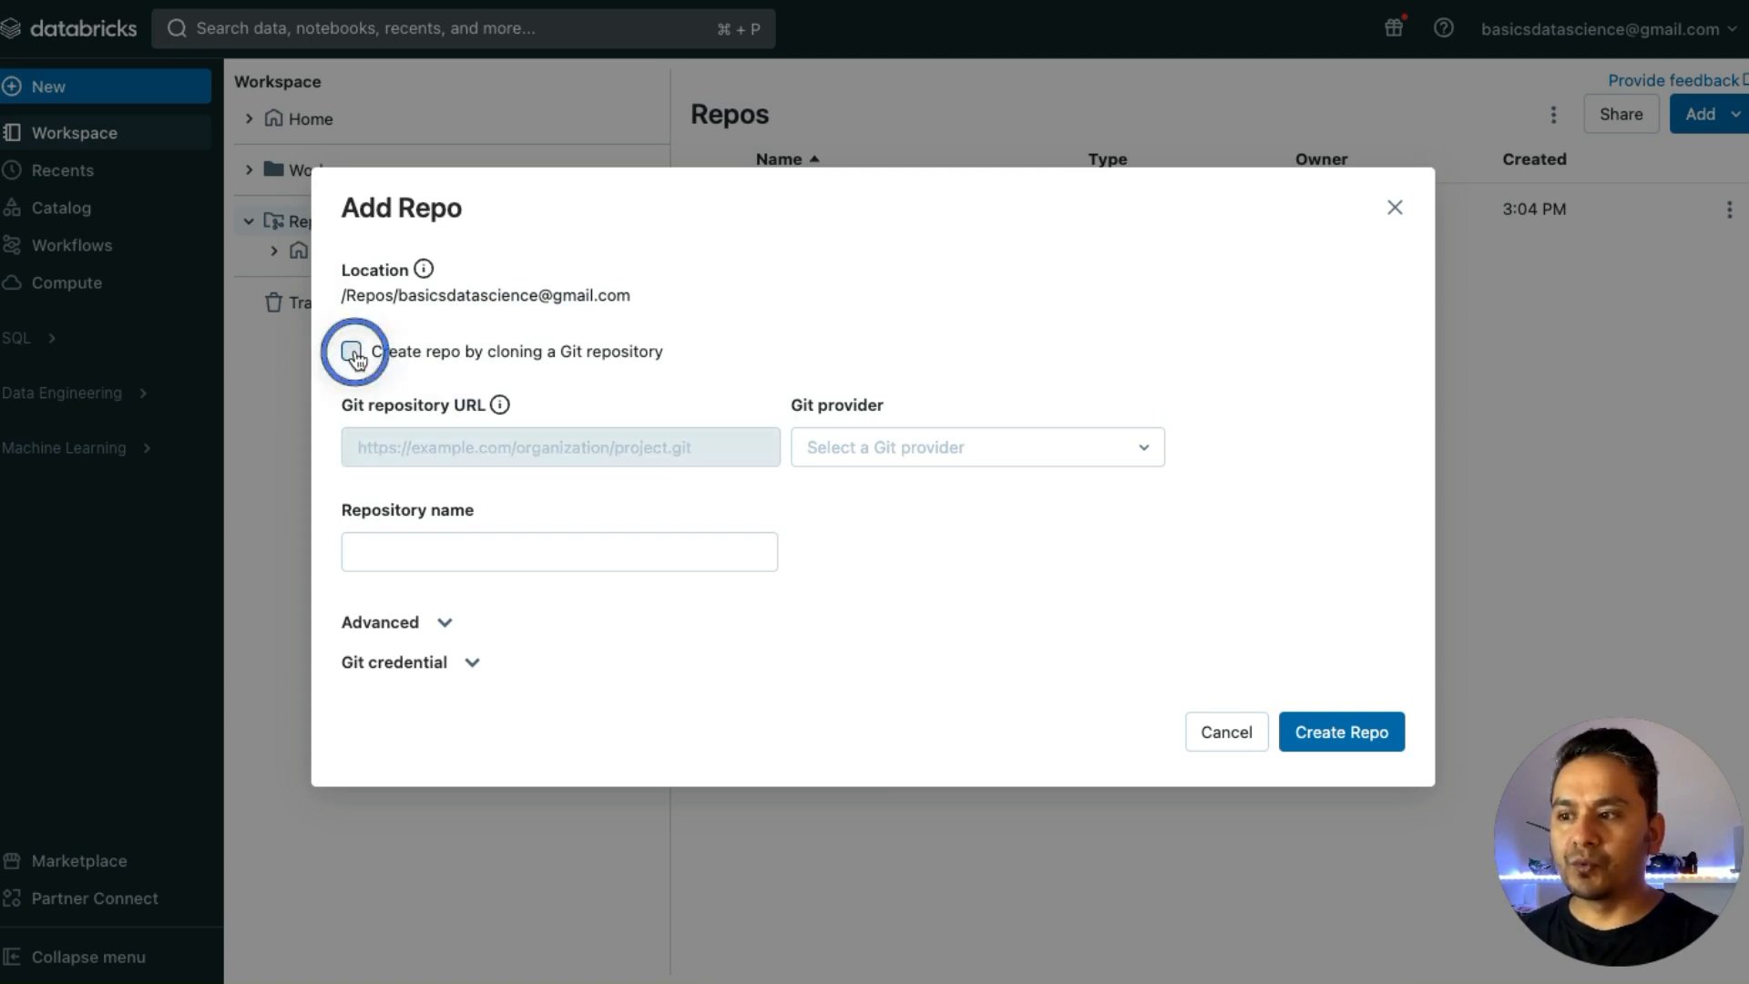
pyautogui.click(352, 354)
pyautogui.click(420, 446)
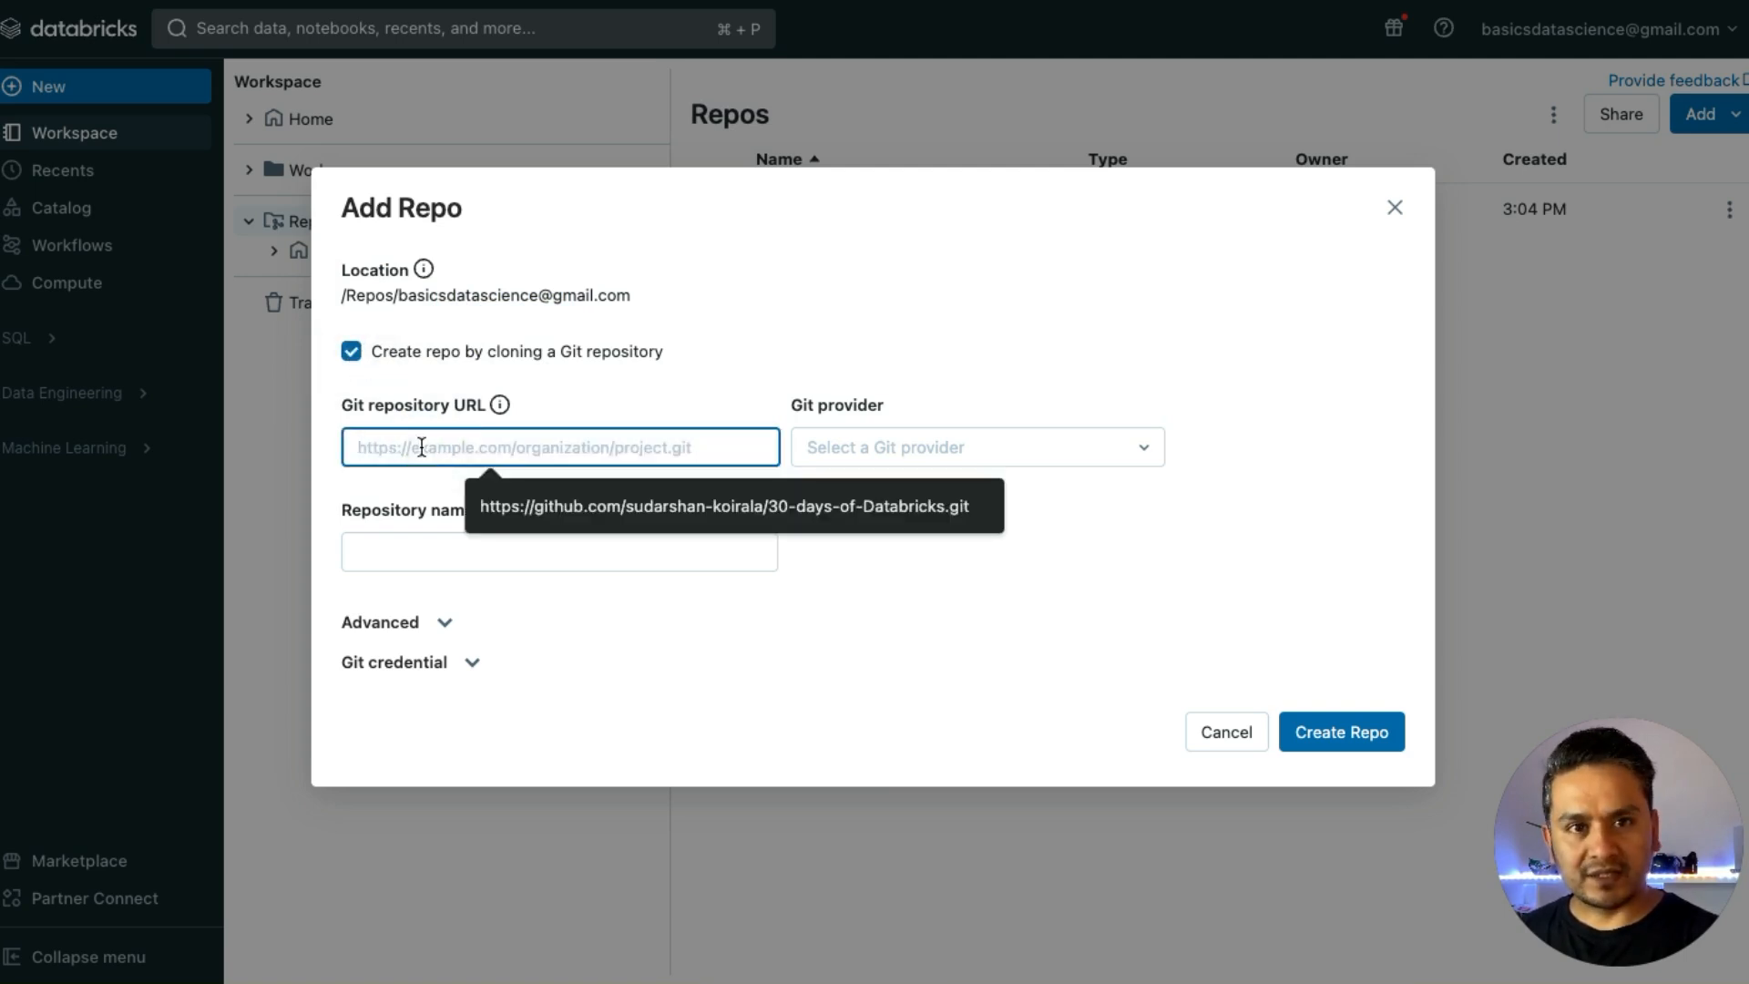
pyautogui.click(545, 377)
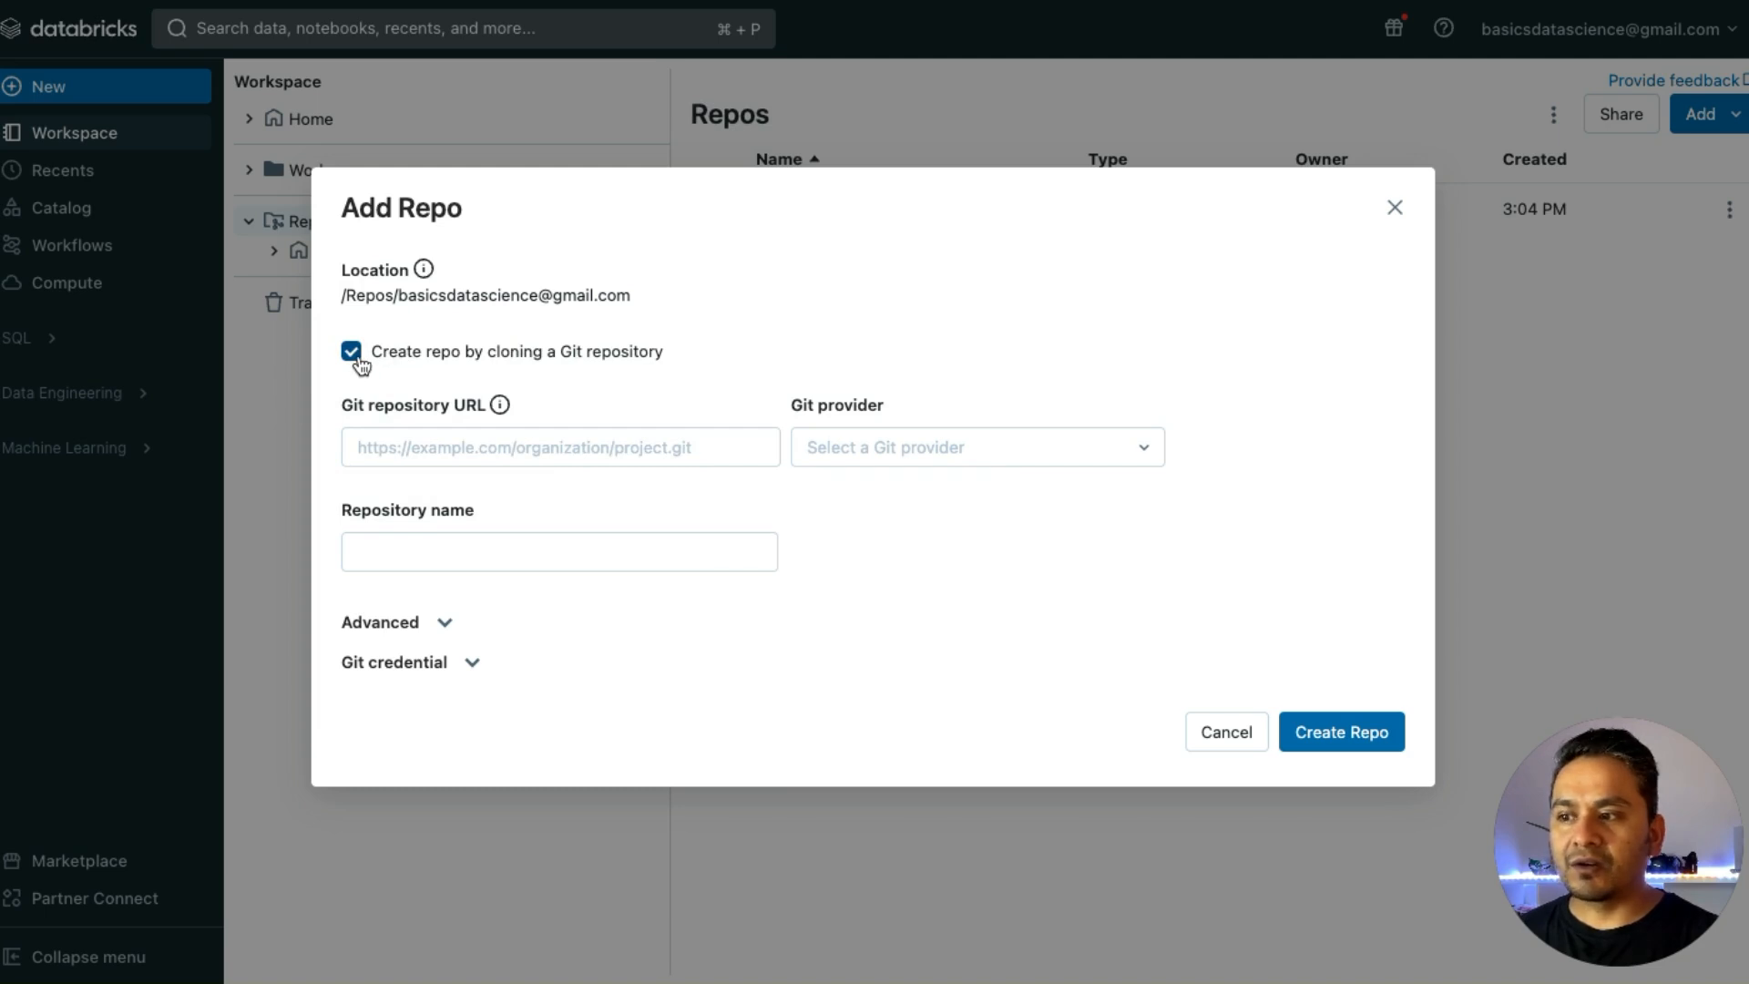
pyautogui.click(356, 357)
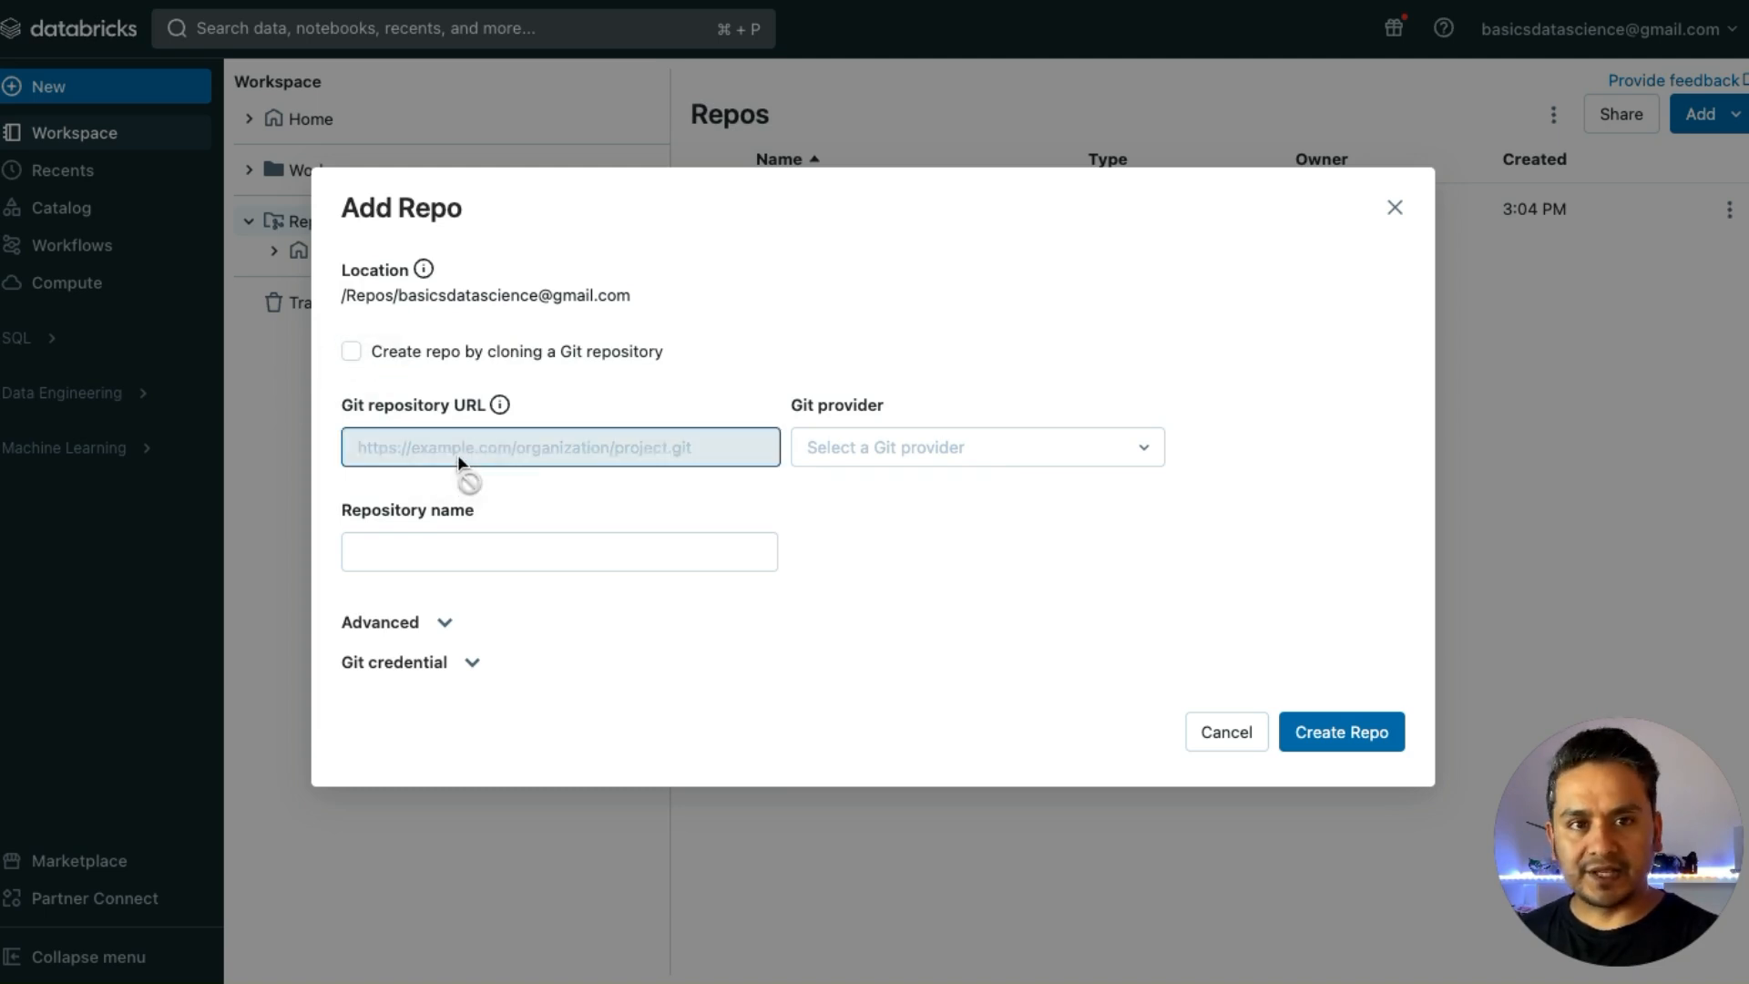
pyautogui.click(865, 444)
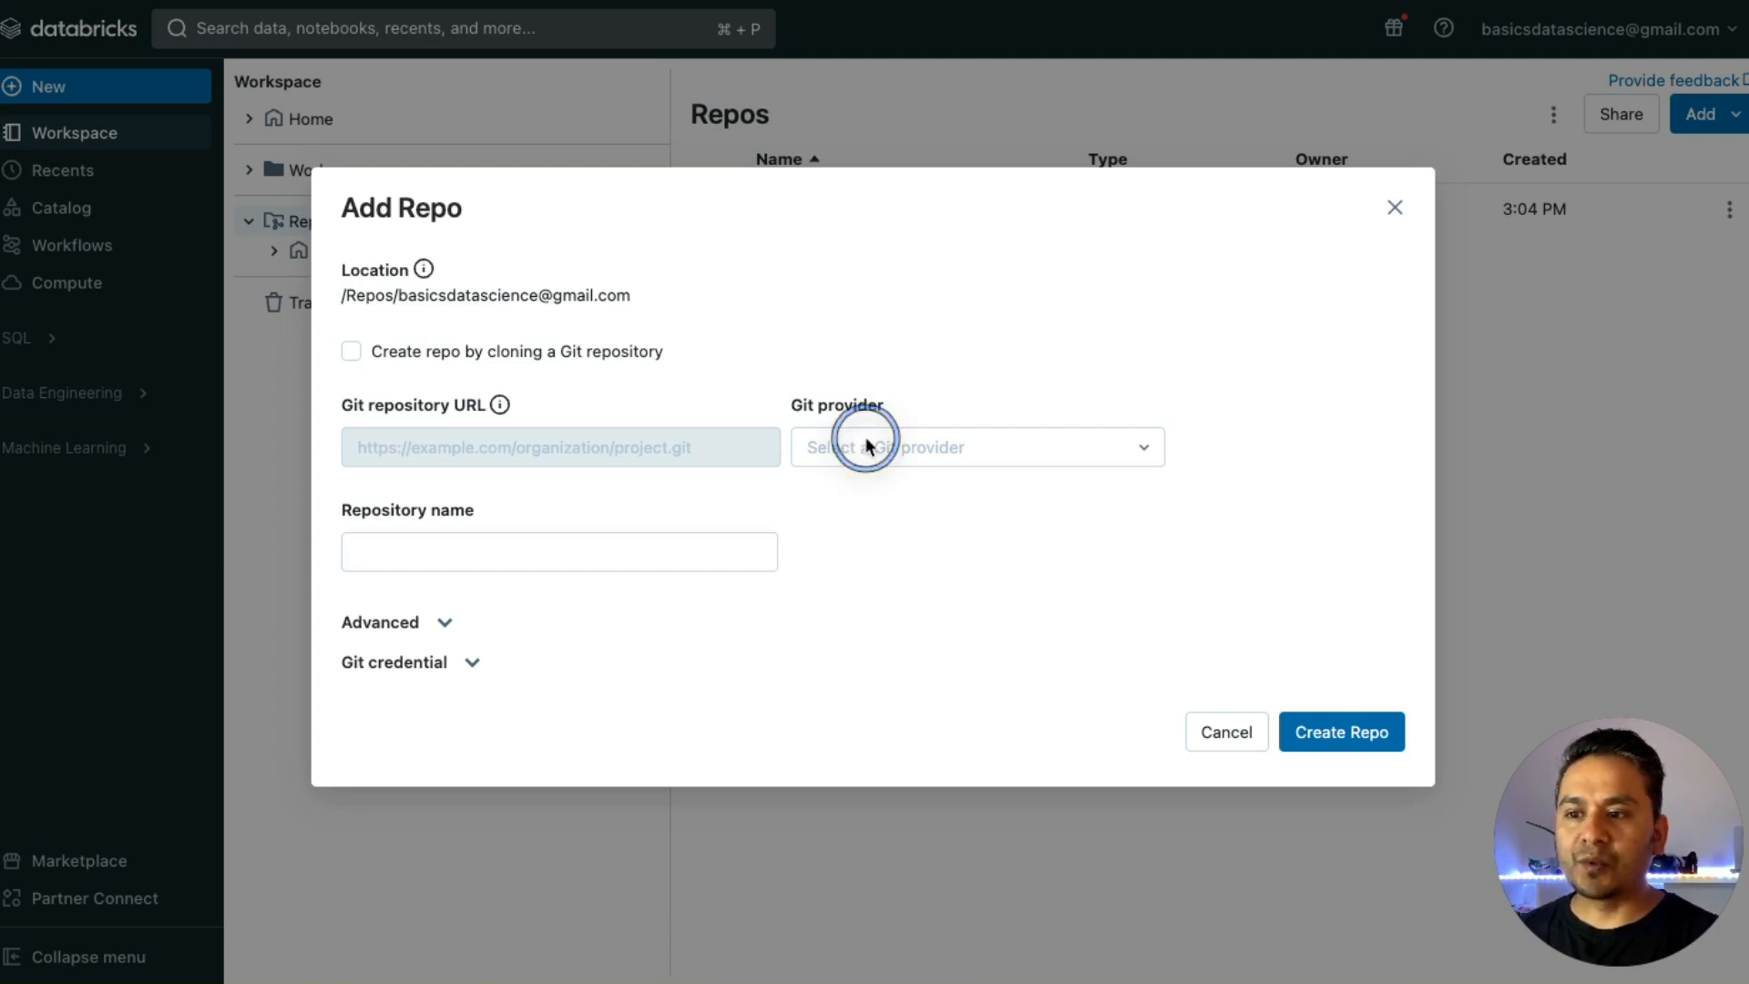
pyautogui.click(386, 547)
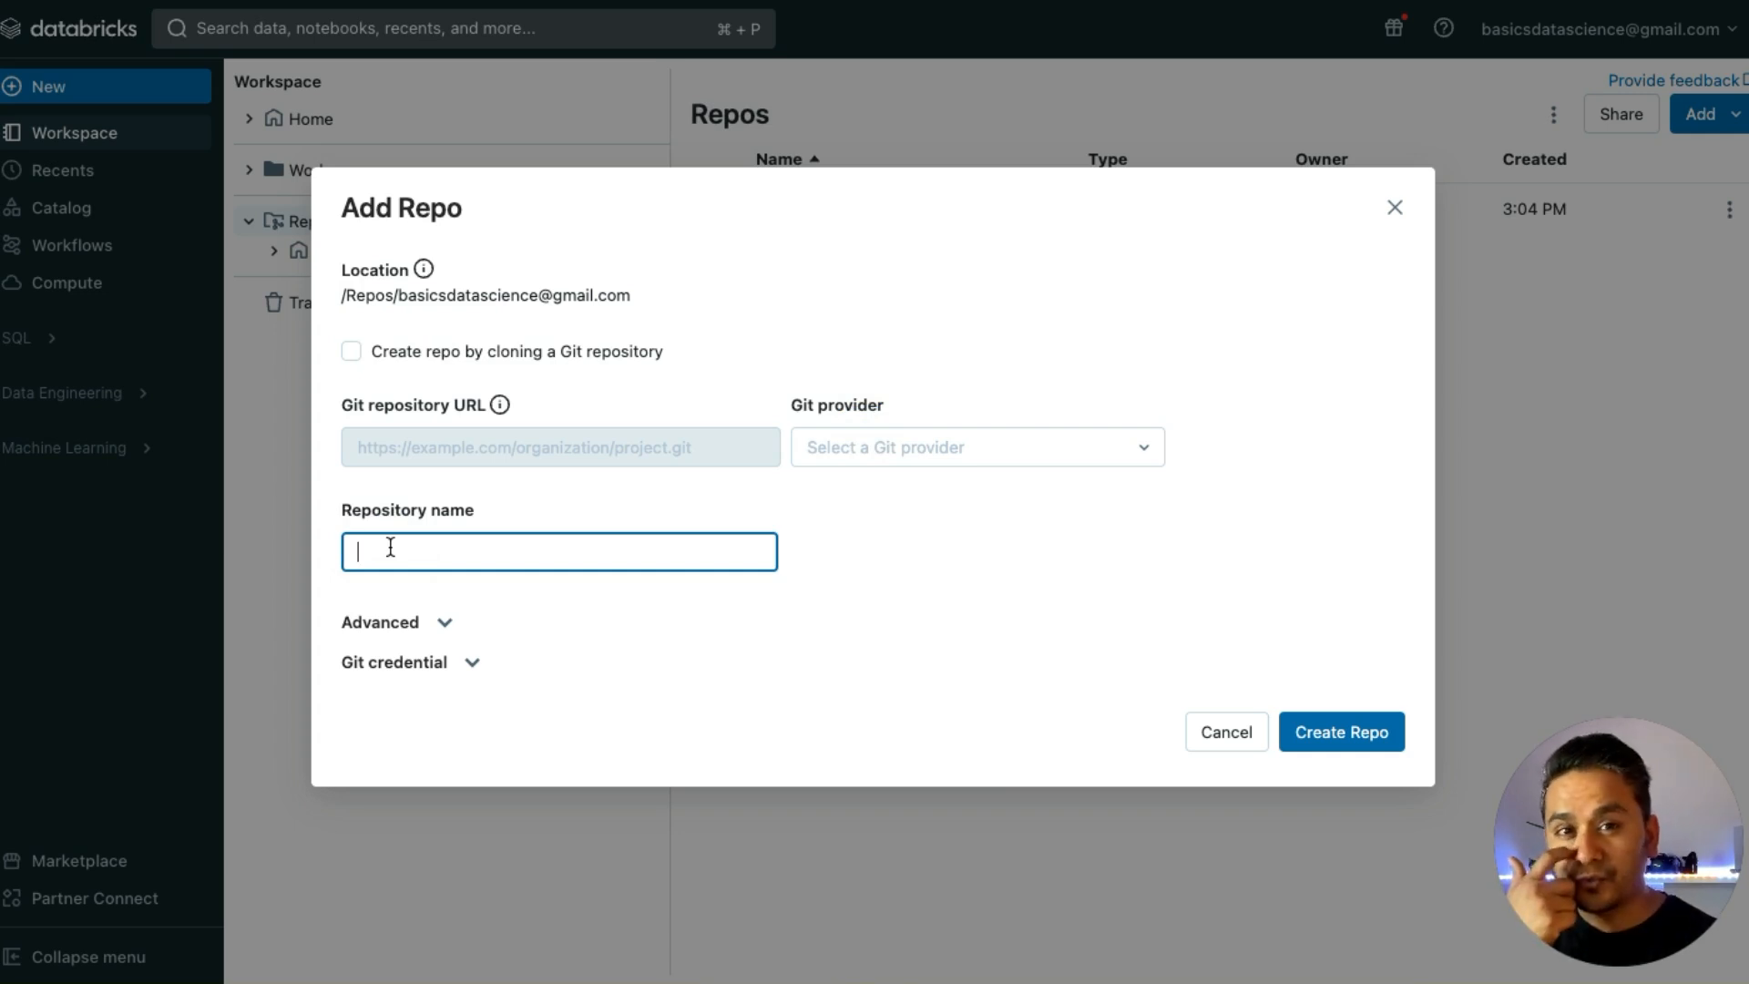
pyautogui.click(351, 352)
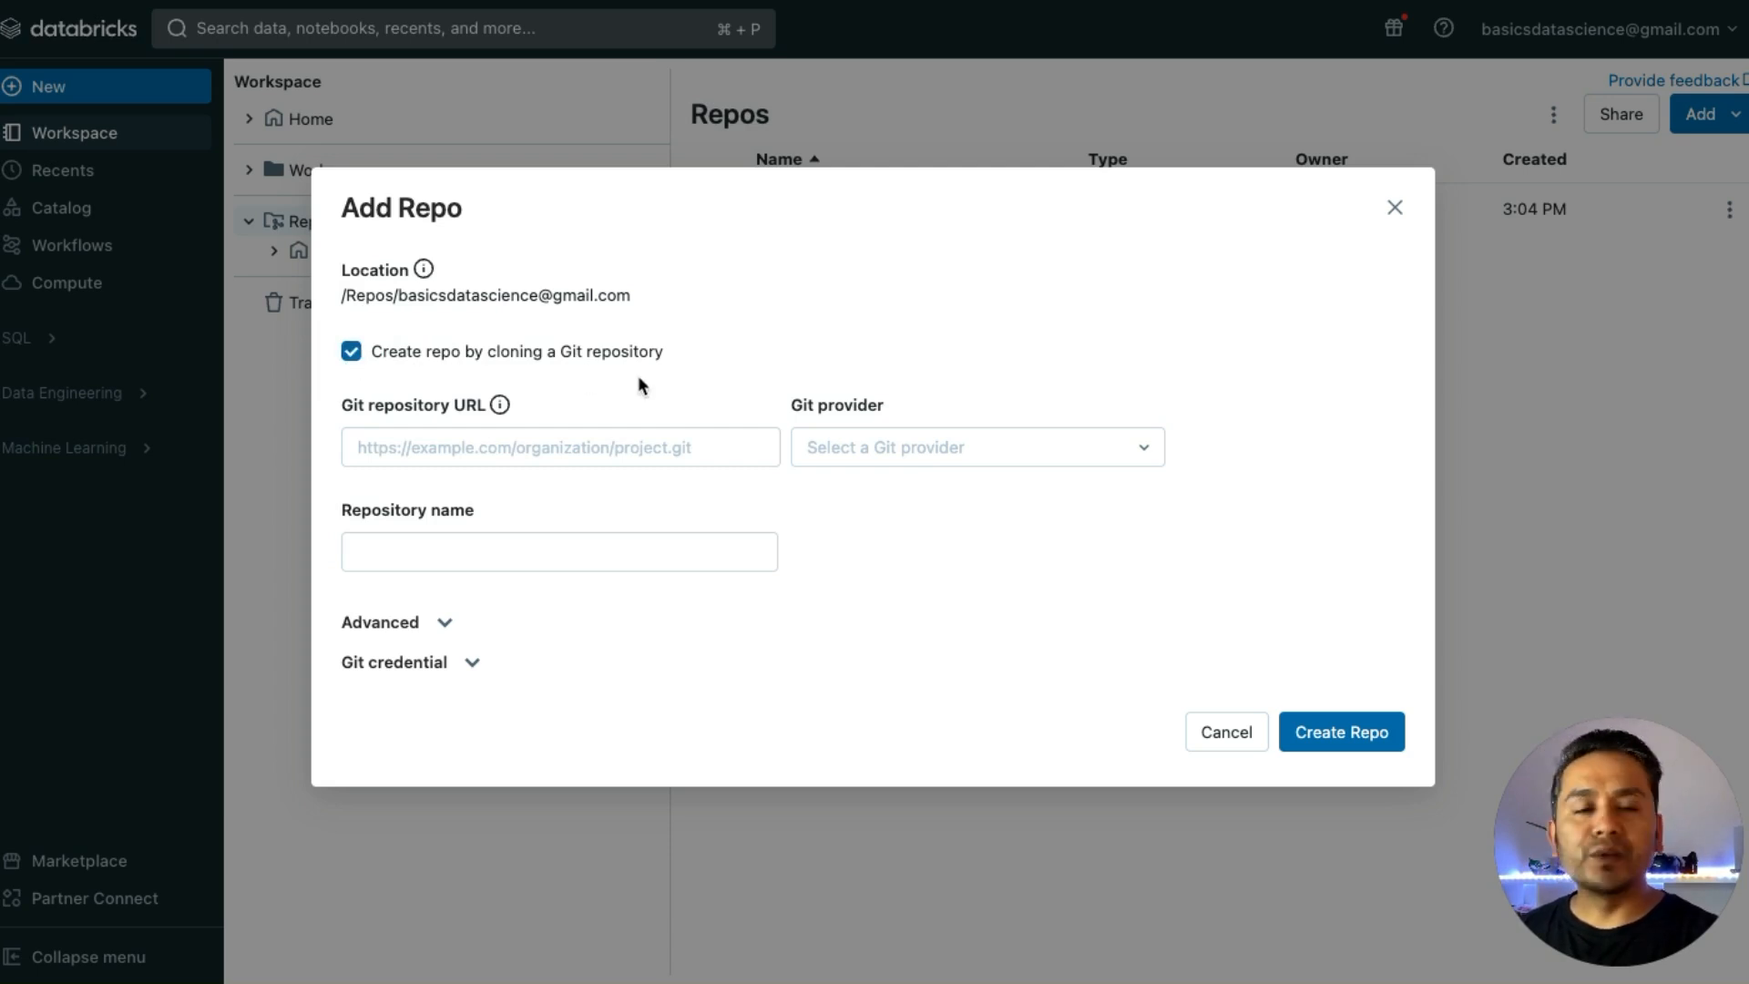
# Enter the copied 30-days-of-Databricks URL as the Git repository URL and create the repo with GitHub as provider.
pyautogui.click(490, 456)
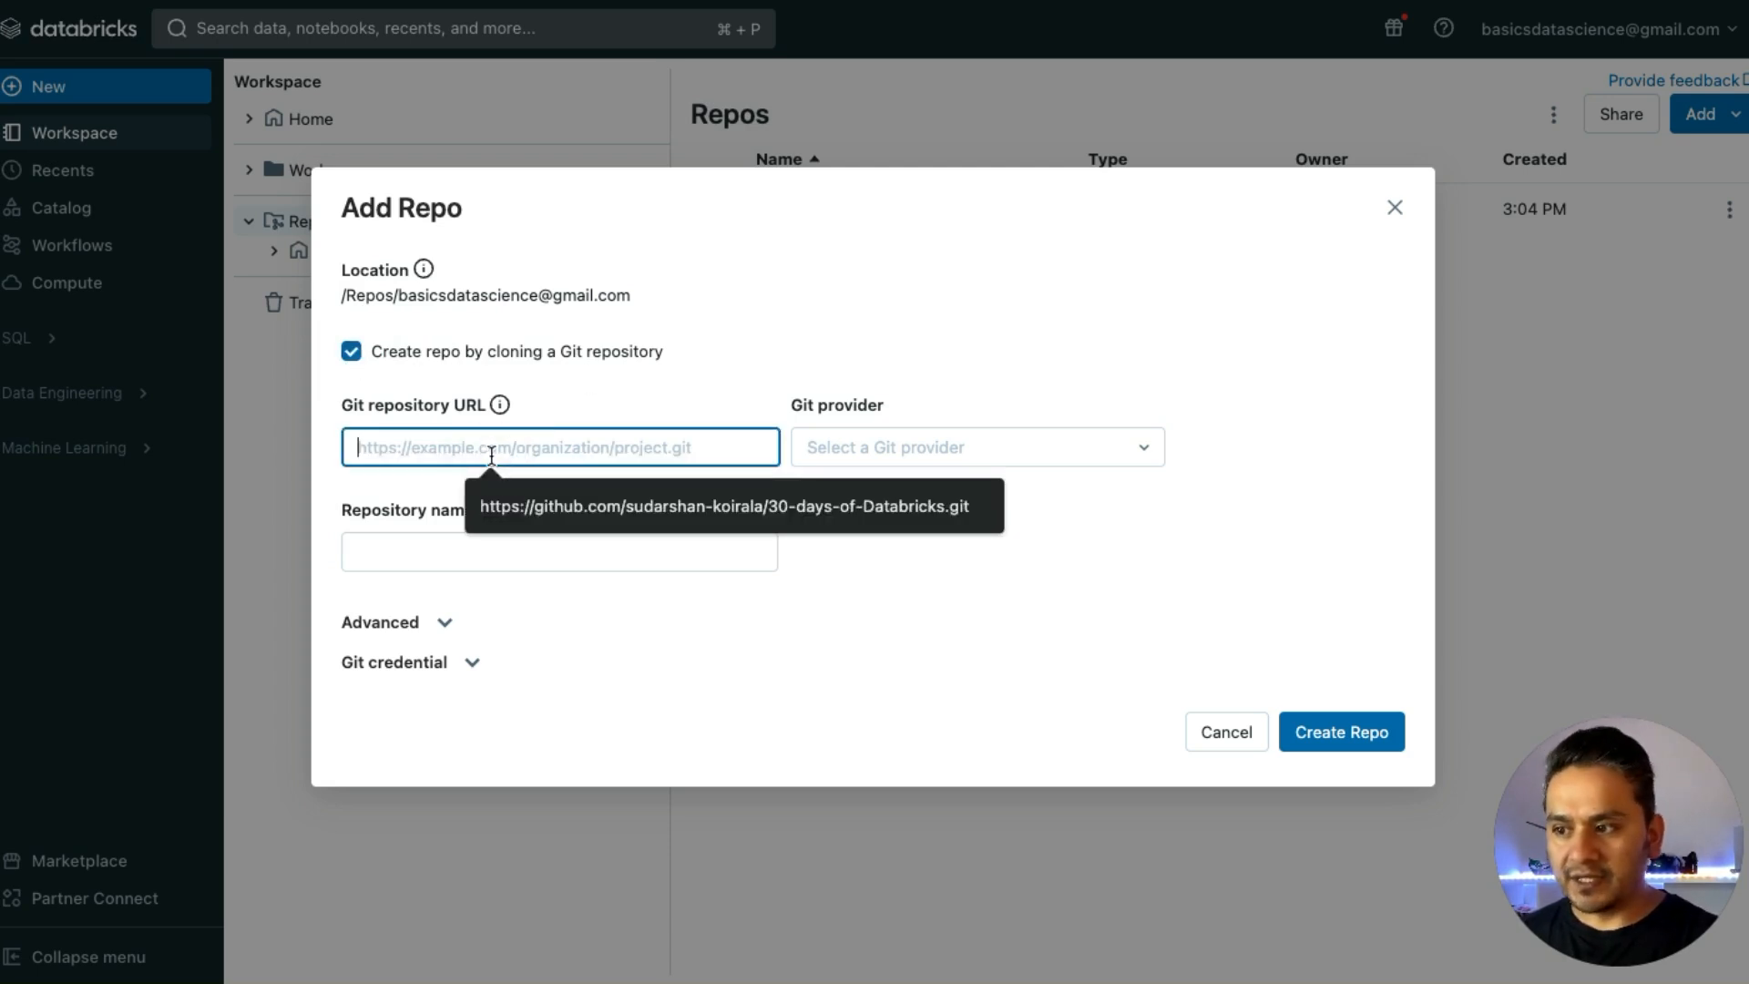
pyautogui.click(728, 503)
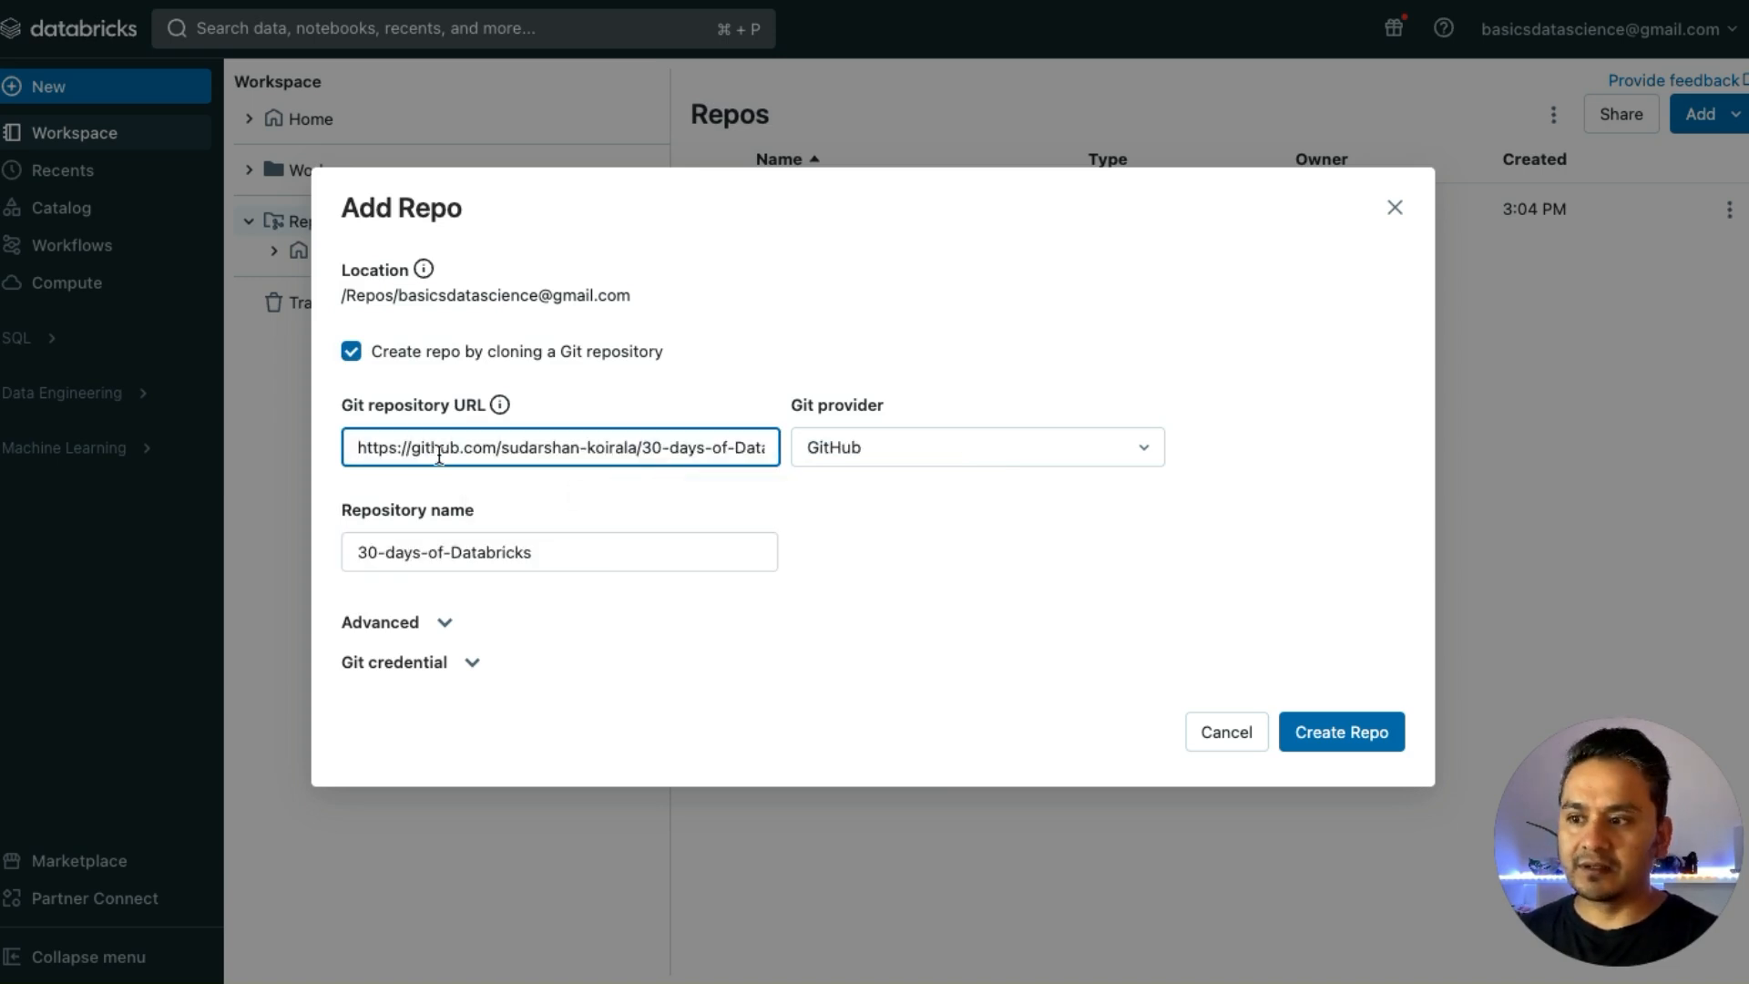
pyautogui.click(835, 466)
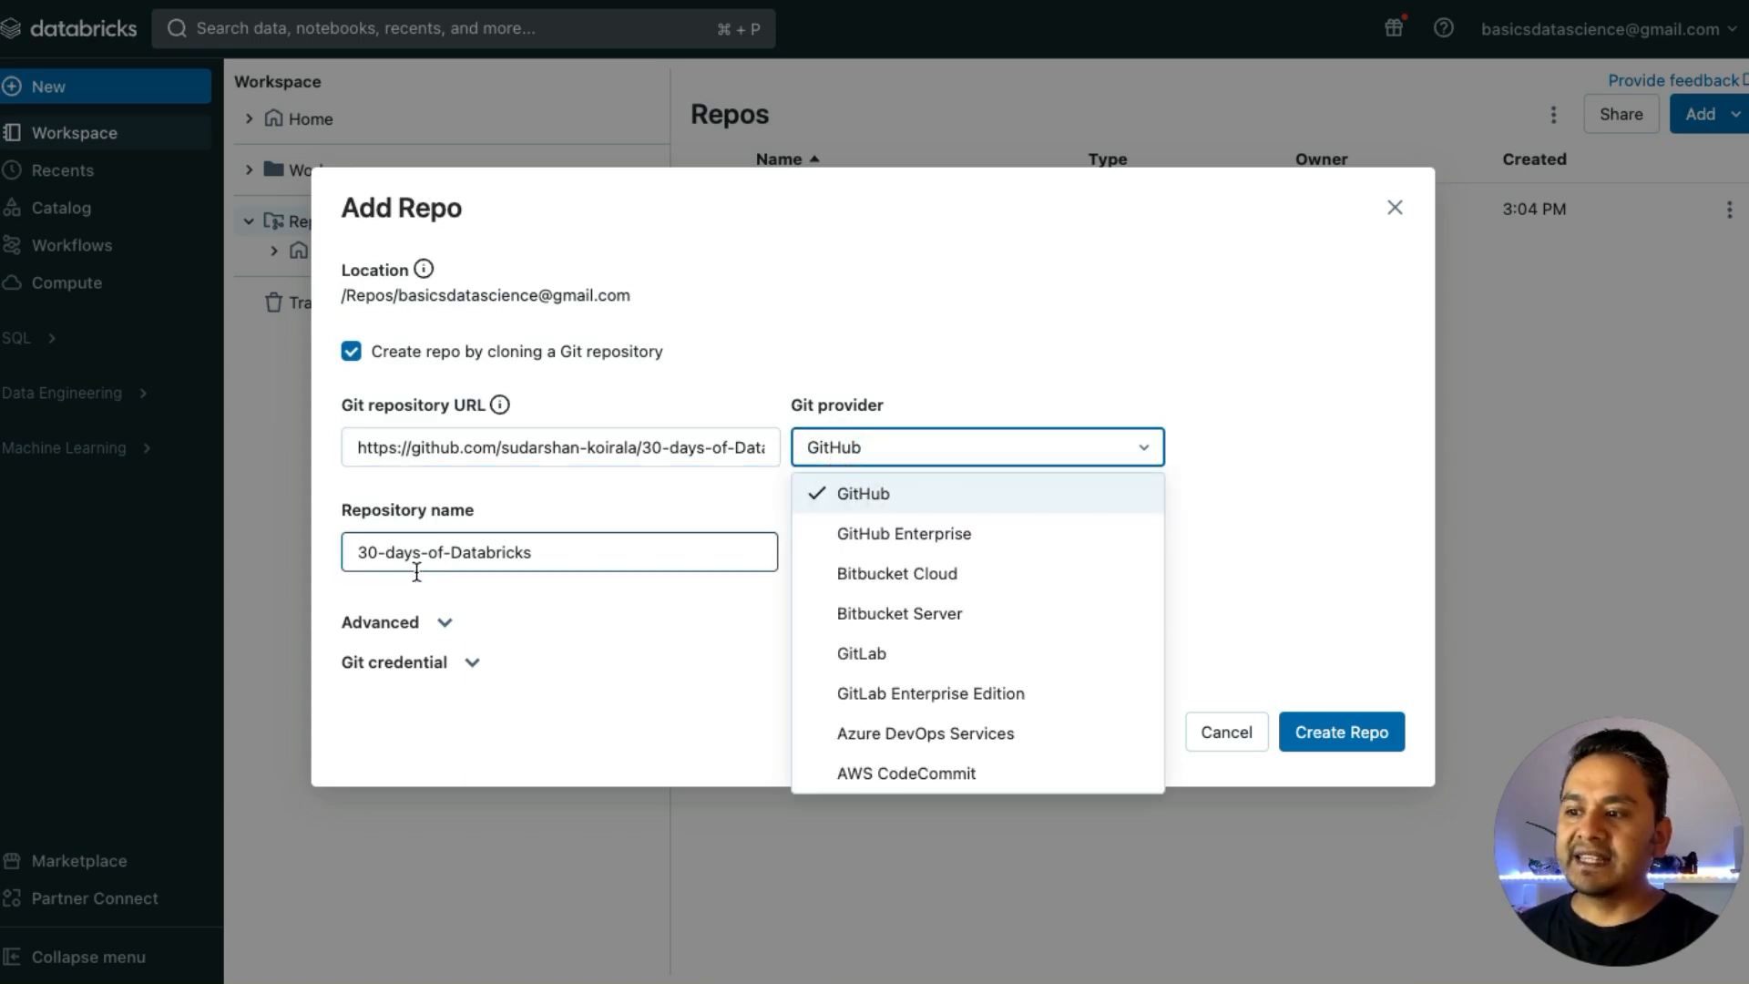
pyautogui.click(559, 597)
pyautogui.click(533, 549)
pyautogui.click(537, 552)
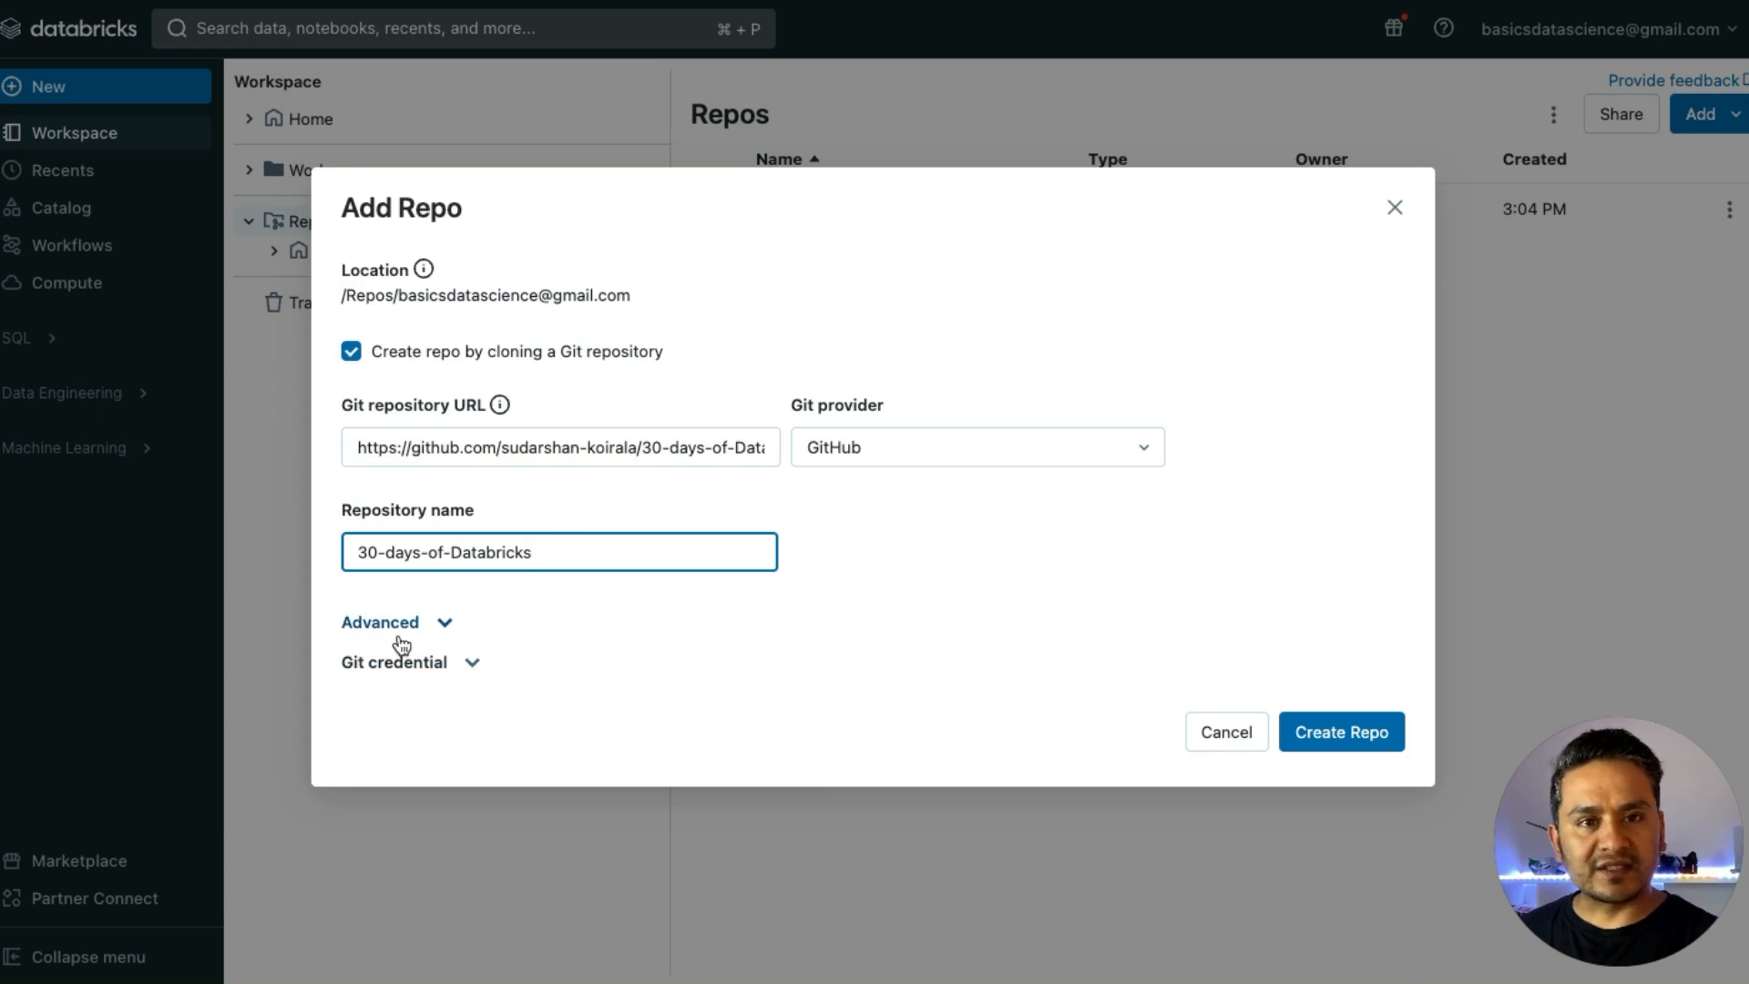
pyautogui.click(1355, 743)
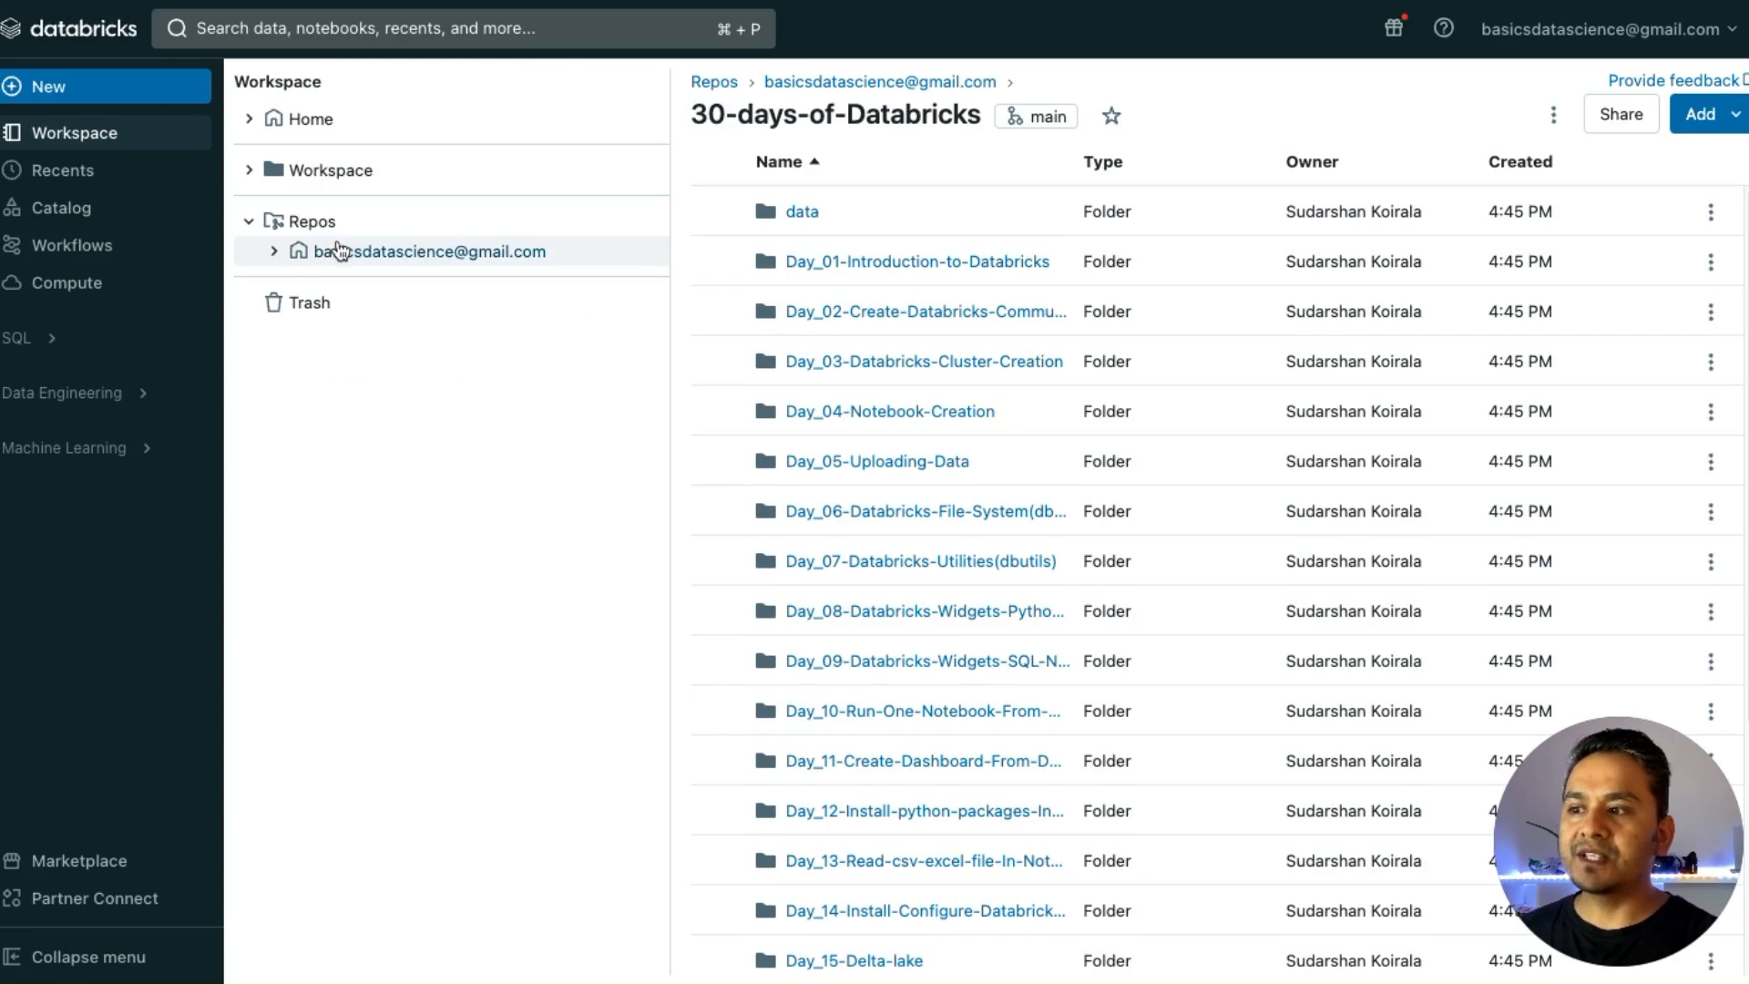
# Expand the cloned 30-days-of-Databricks repo in the workspace tree and view the Day_17 folder's README.md.
pyautogui.click(274, 250)
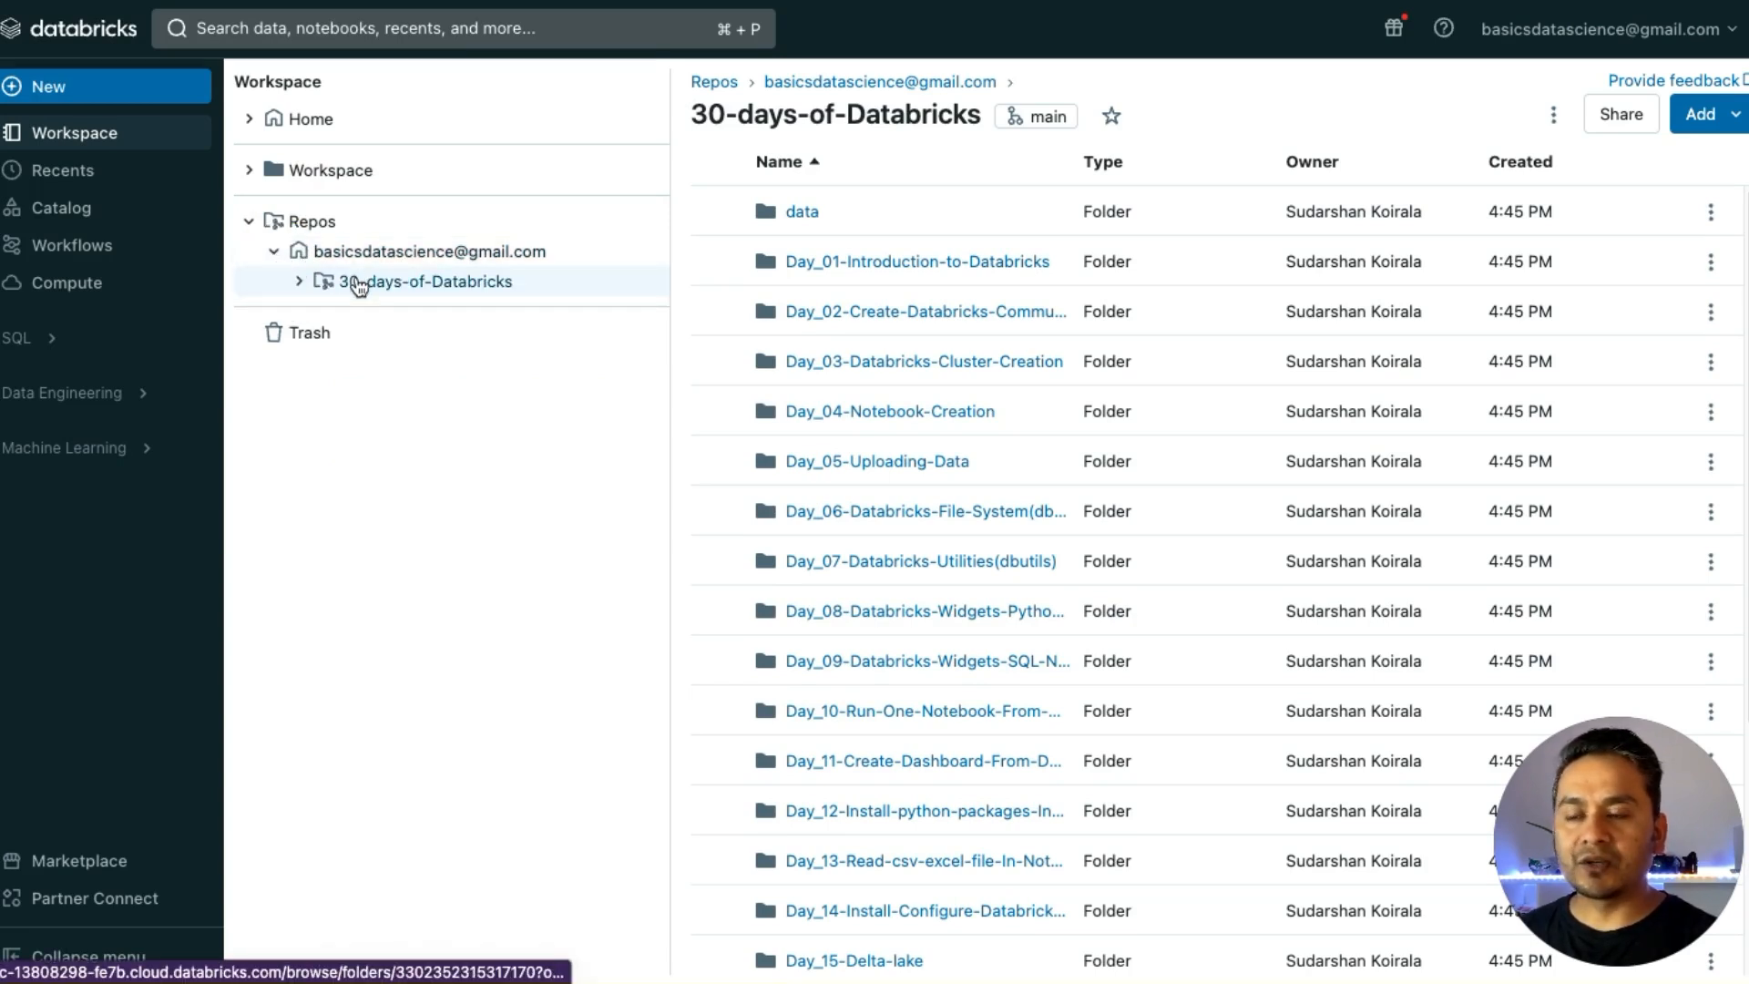
pyautogui.click(297, 282)
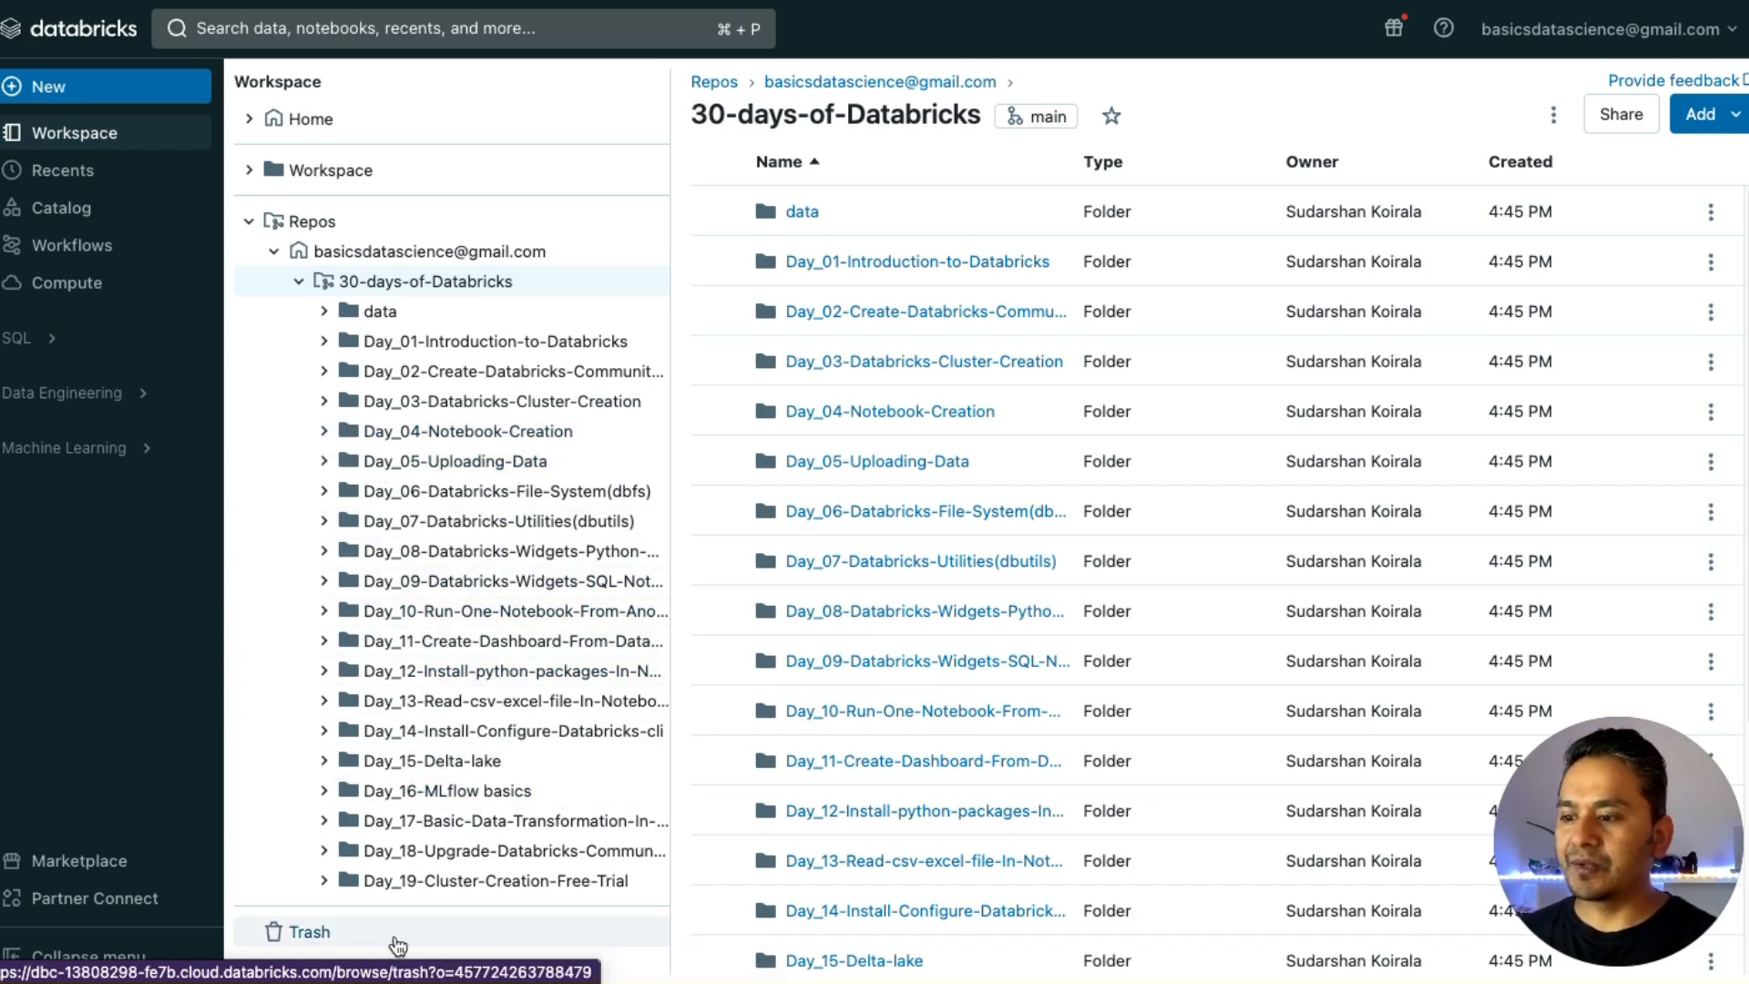
pyautogui.click(449, 823)
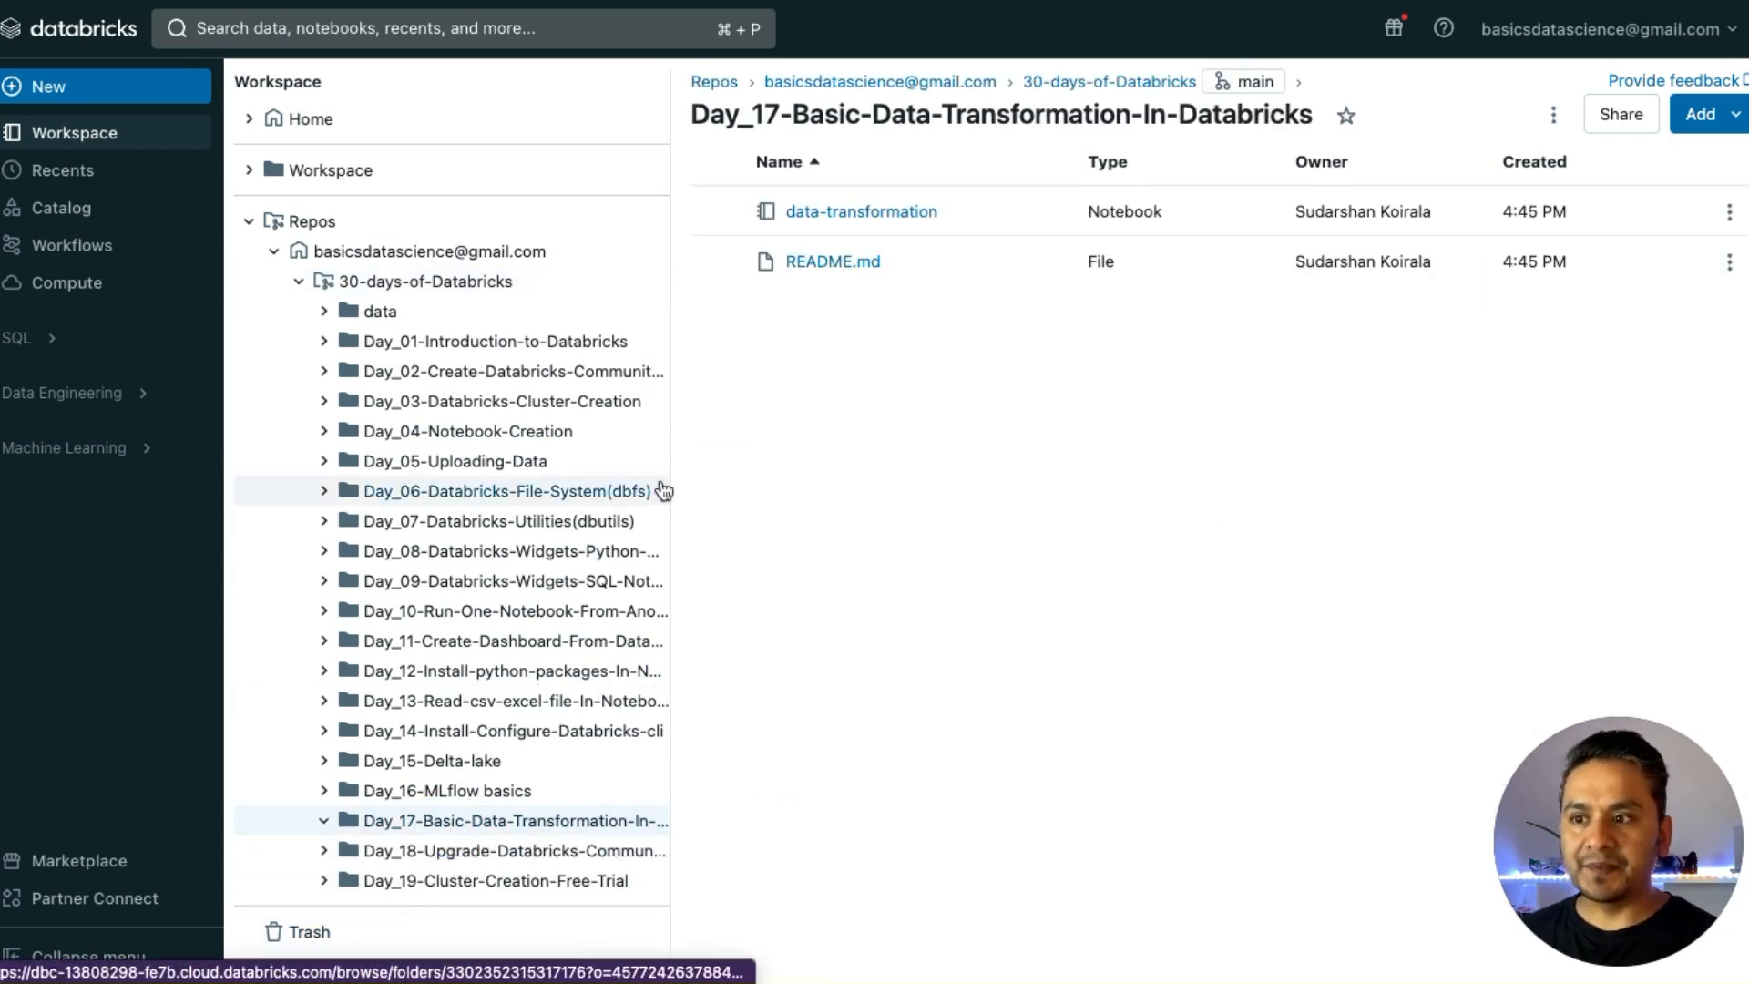
pyautogui.click(813, 262)
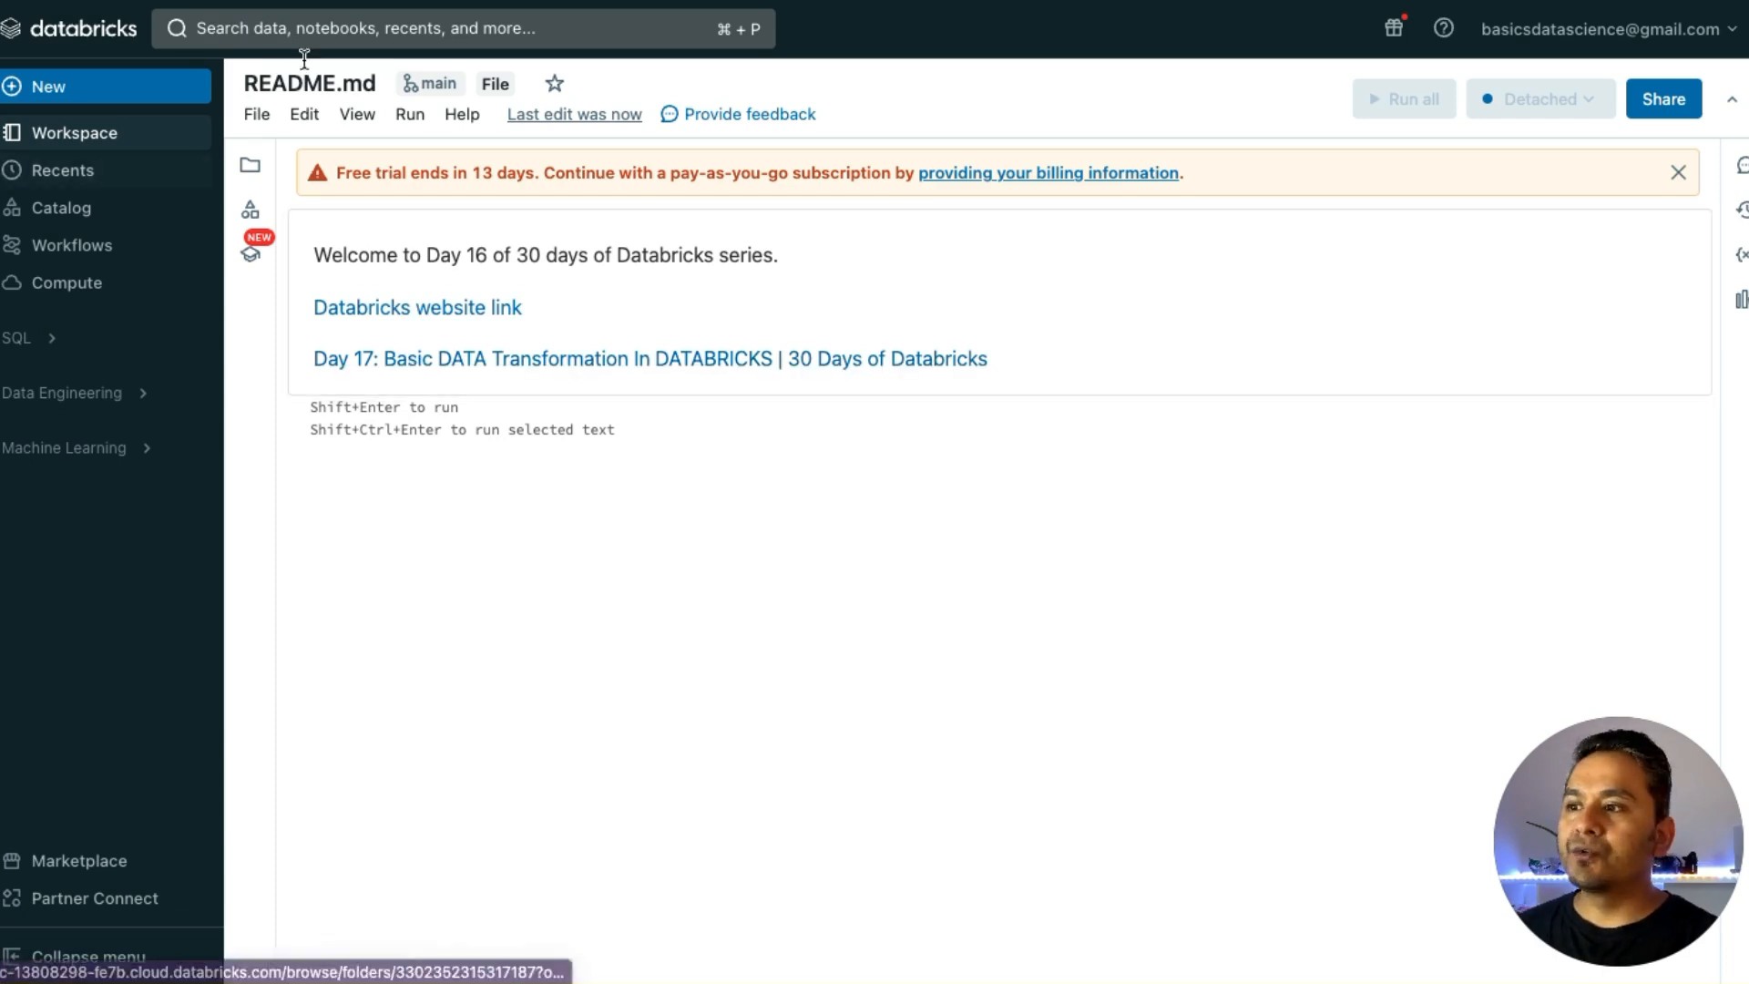
pyautogui.click(629, 499)
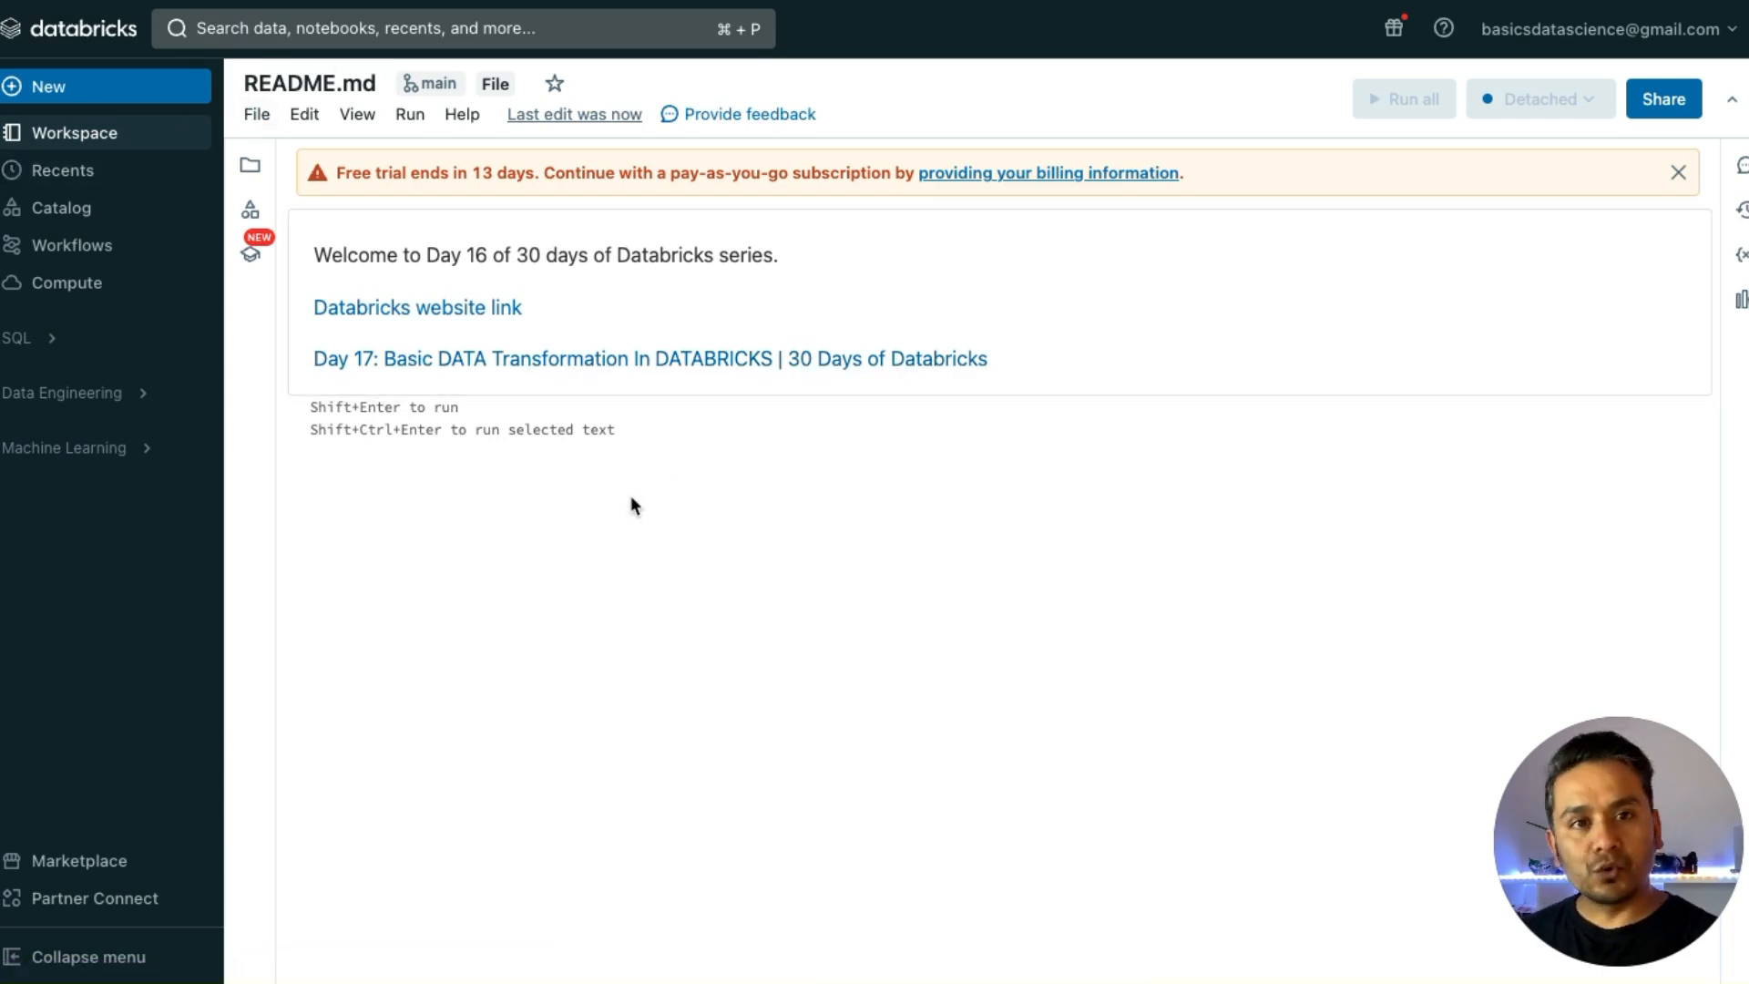
# Return to the Day_17 folder in the workspace and open its data-transformation notebook to examine the cells.
pyautogui.click(57, 133)
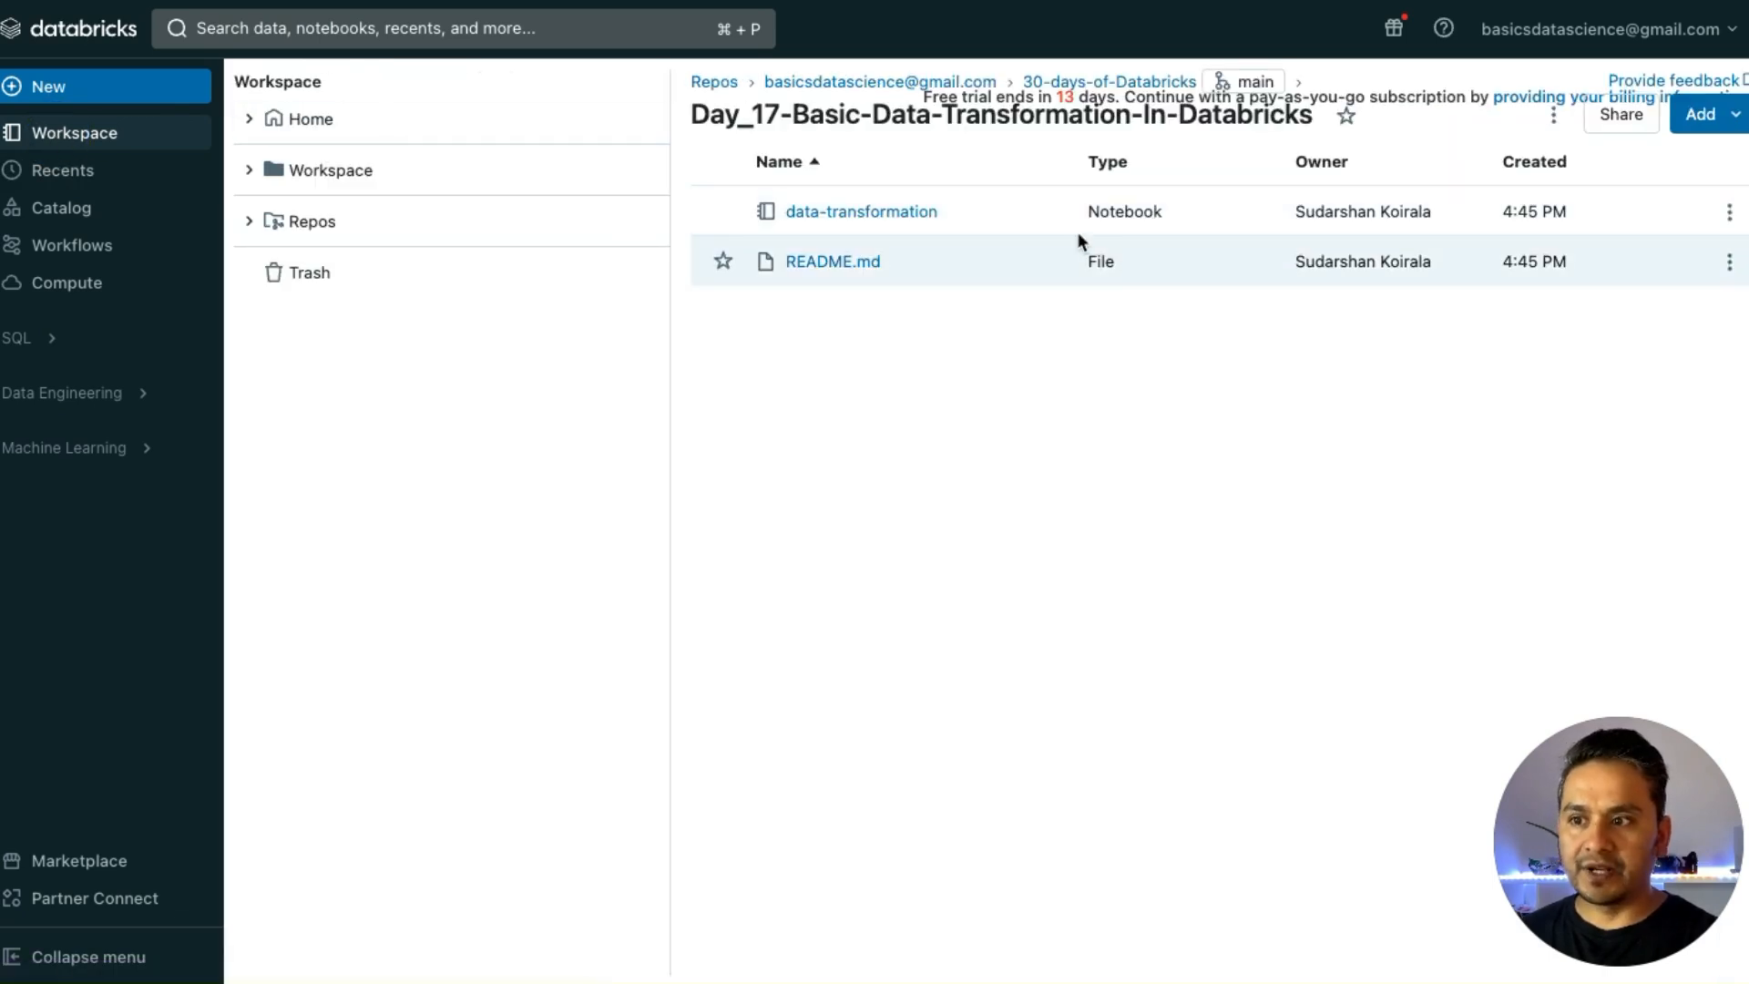
pyautogui.click(835, 218)
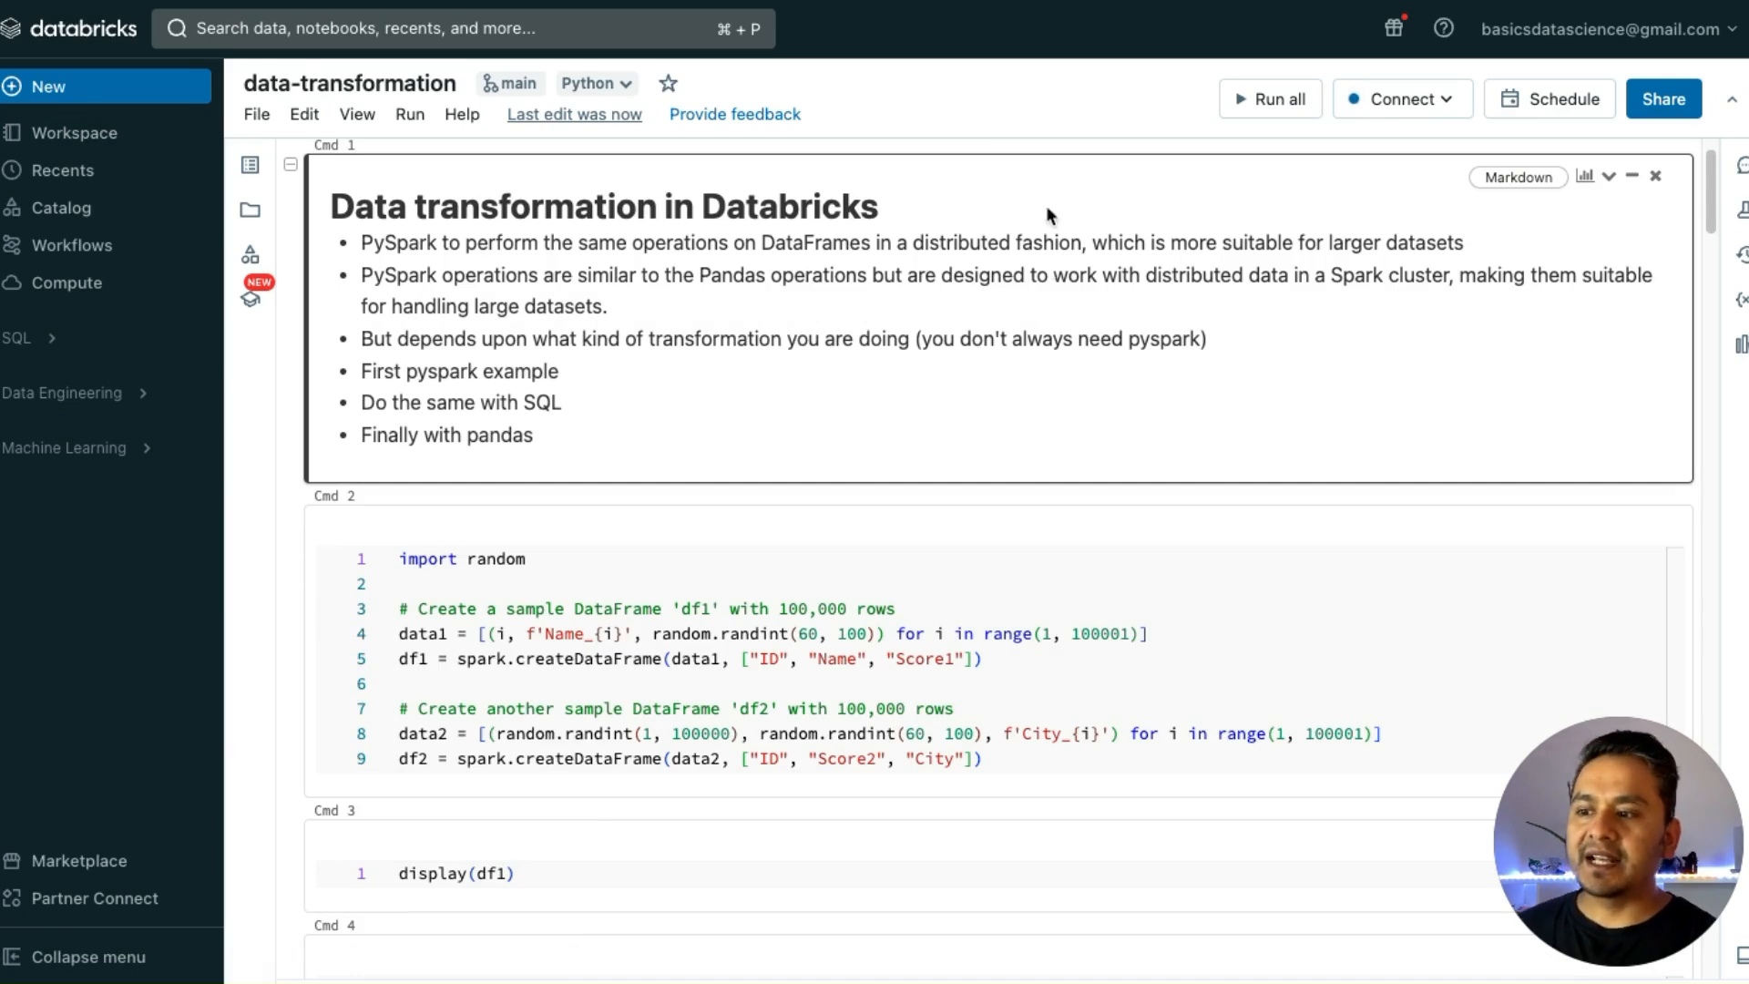
pyautogui.scroll(-1, 874, 658)
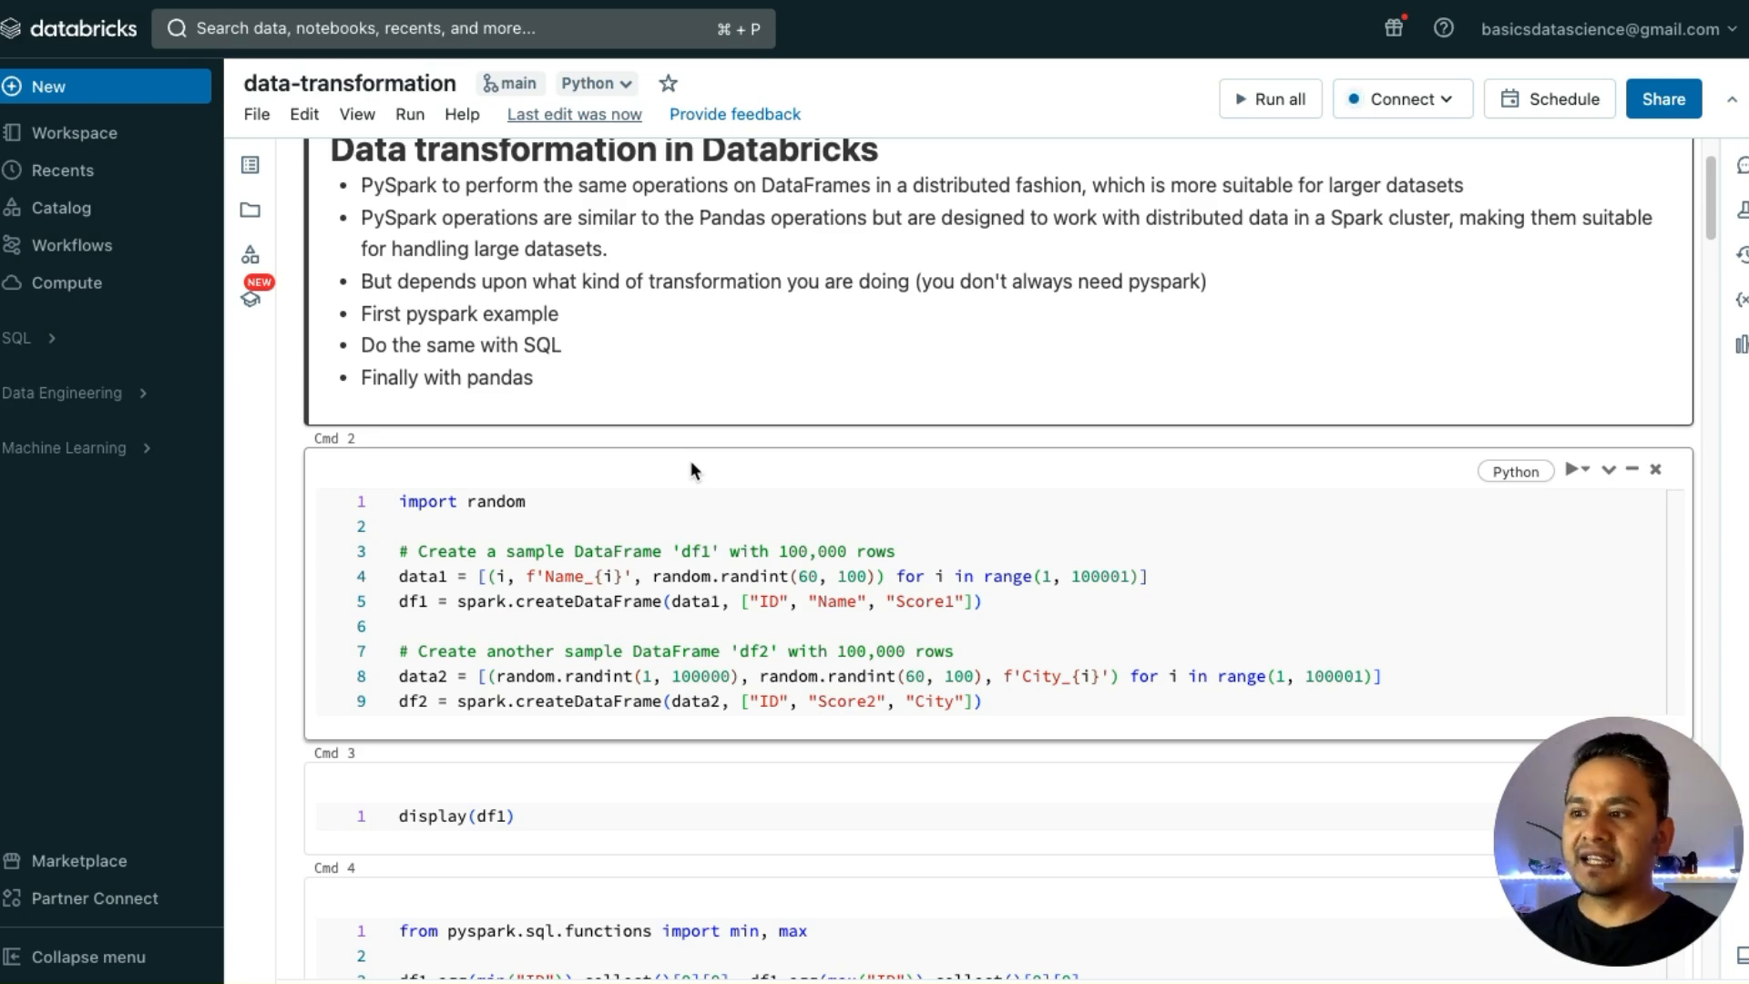
# Look through the code cells of the data-transformation notebook.
pyautogui.scroll(-4, 692, 465)
pyautogui.click(734, 454)
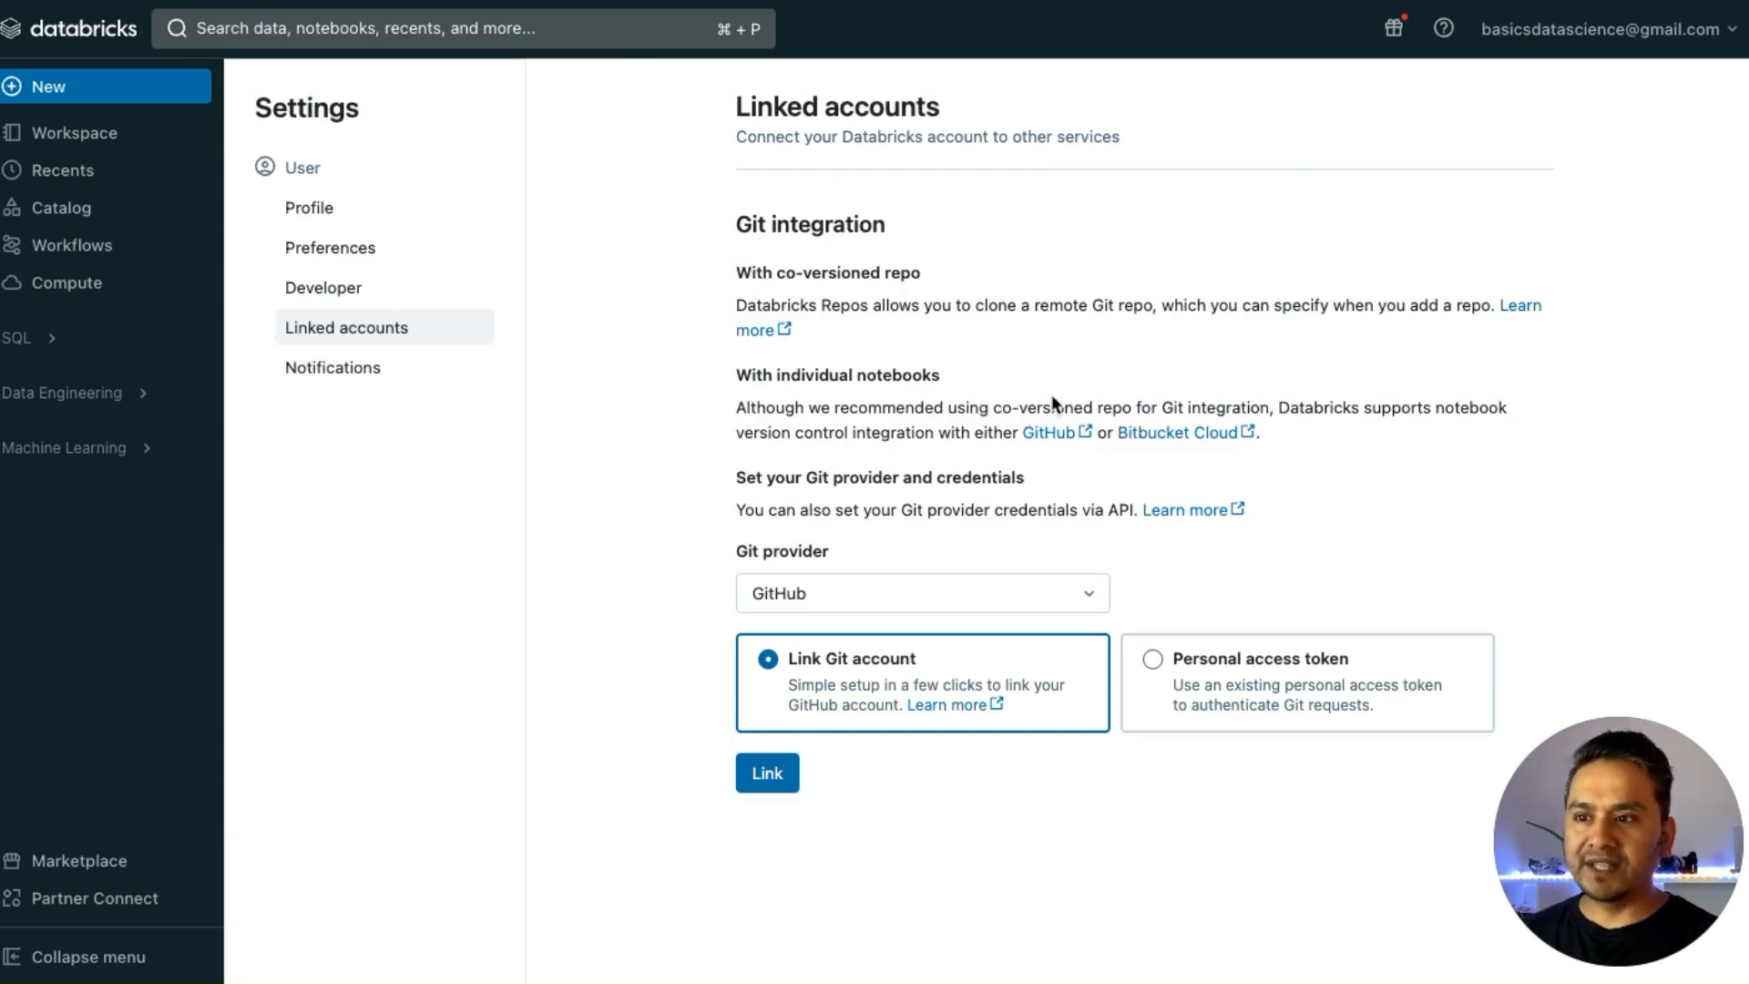
# Return to the home page and open the Linked accounts page in the user settings.
pyautogui.click(36, 32)
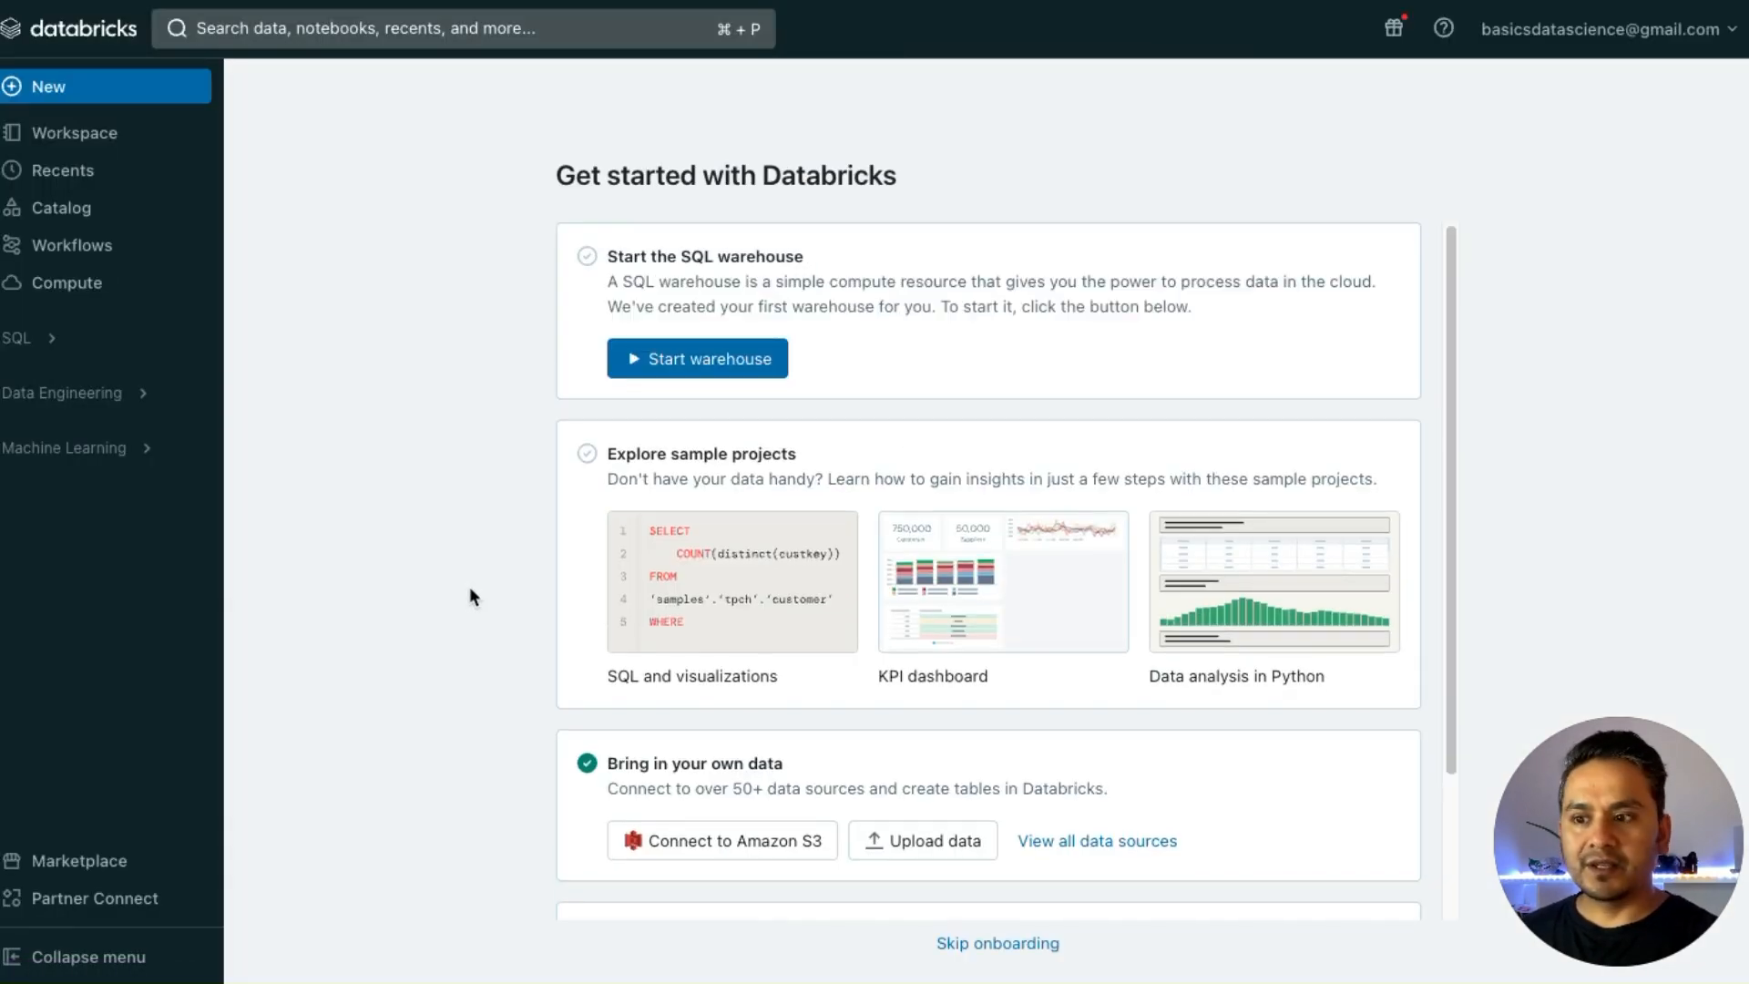
pyautogui.click(1584, 47)
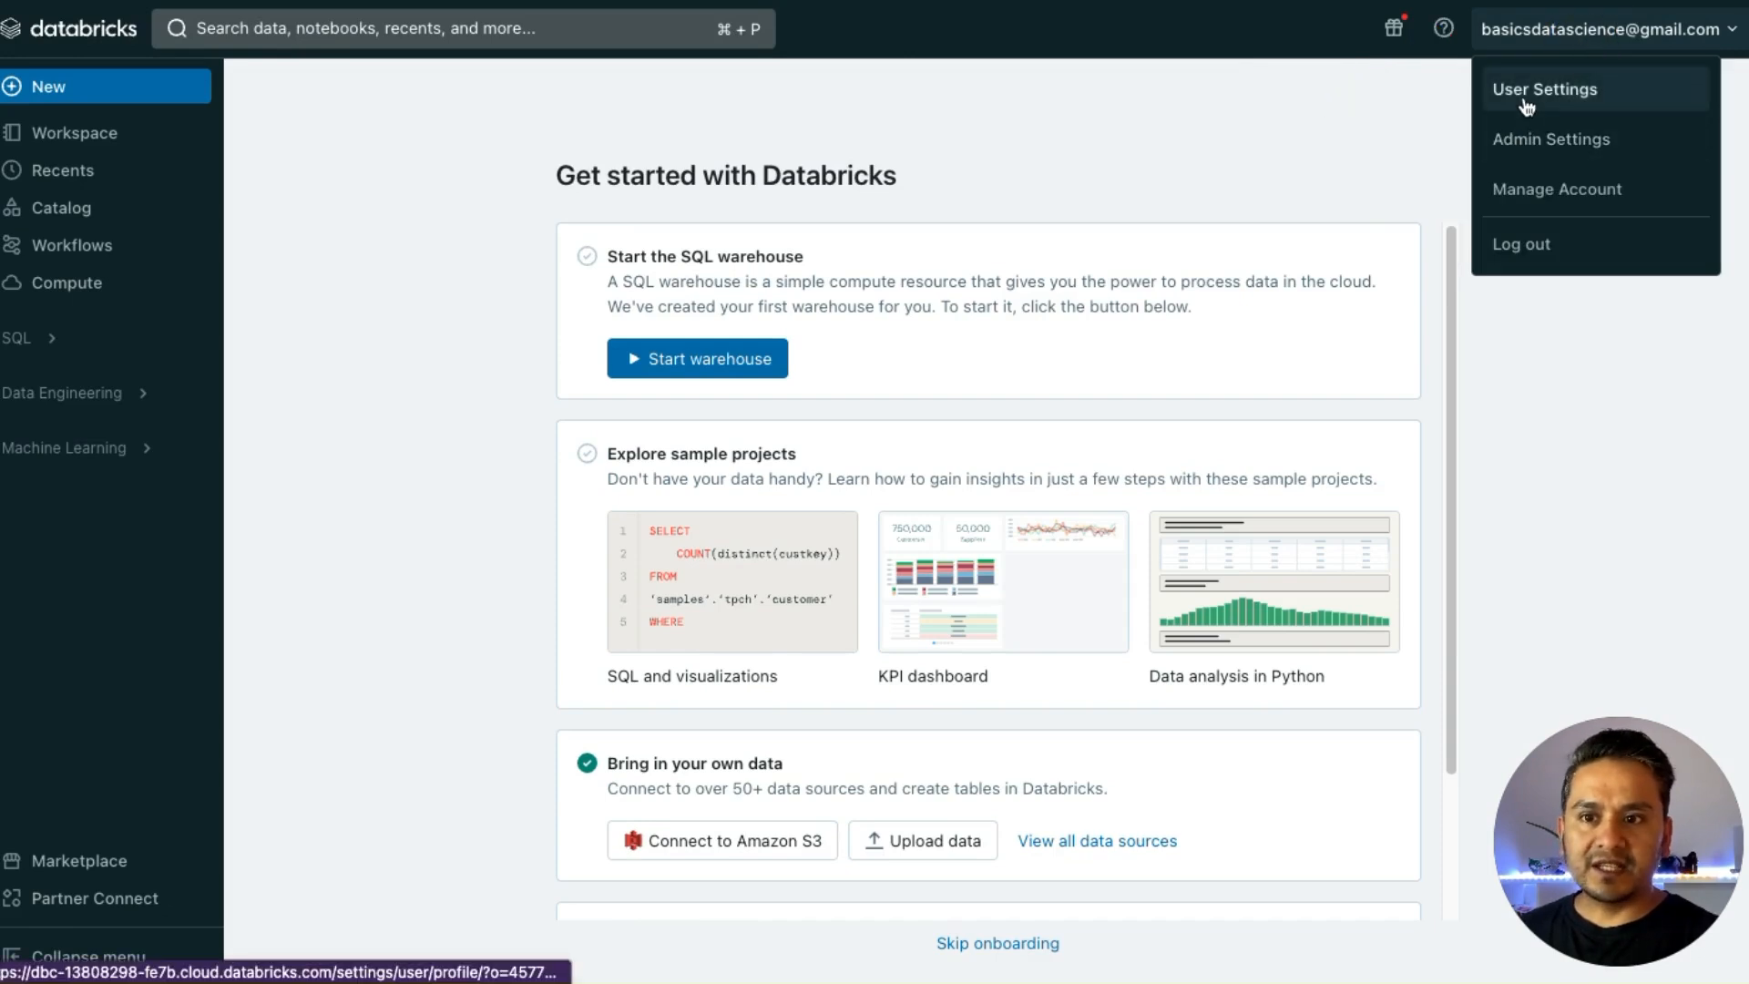
pyautogui.click(1527, 105)
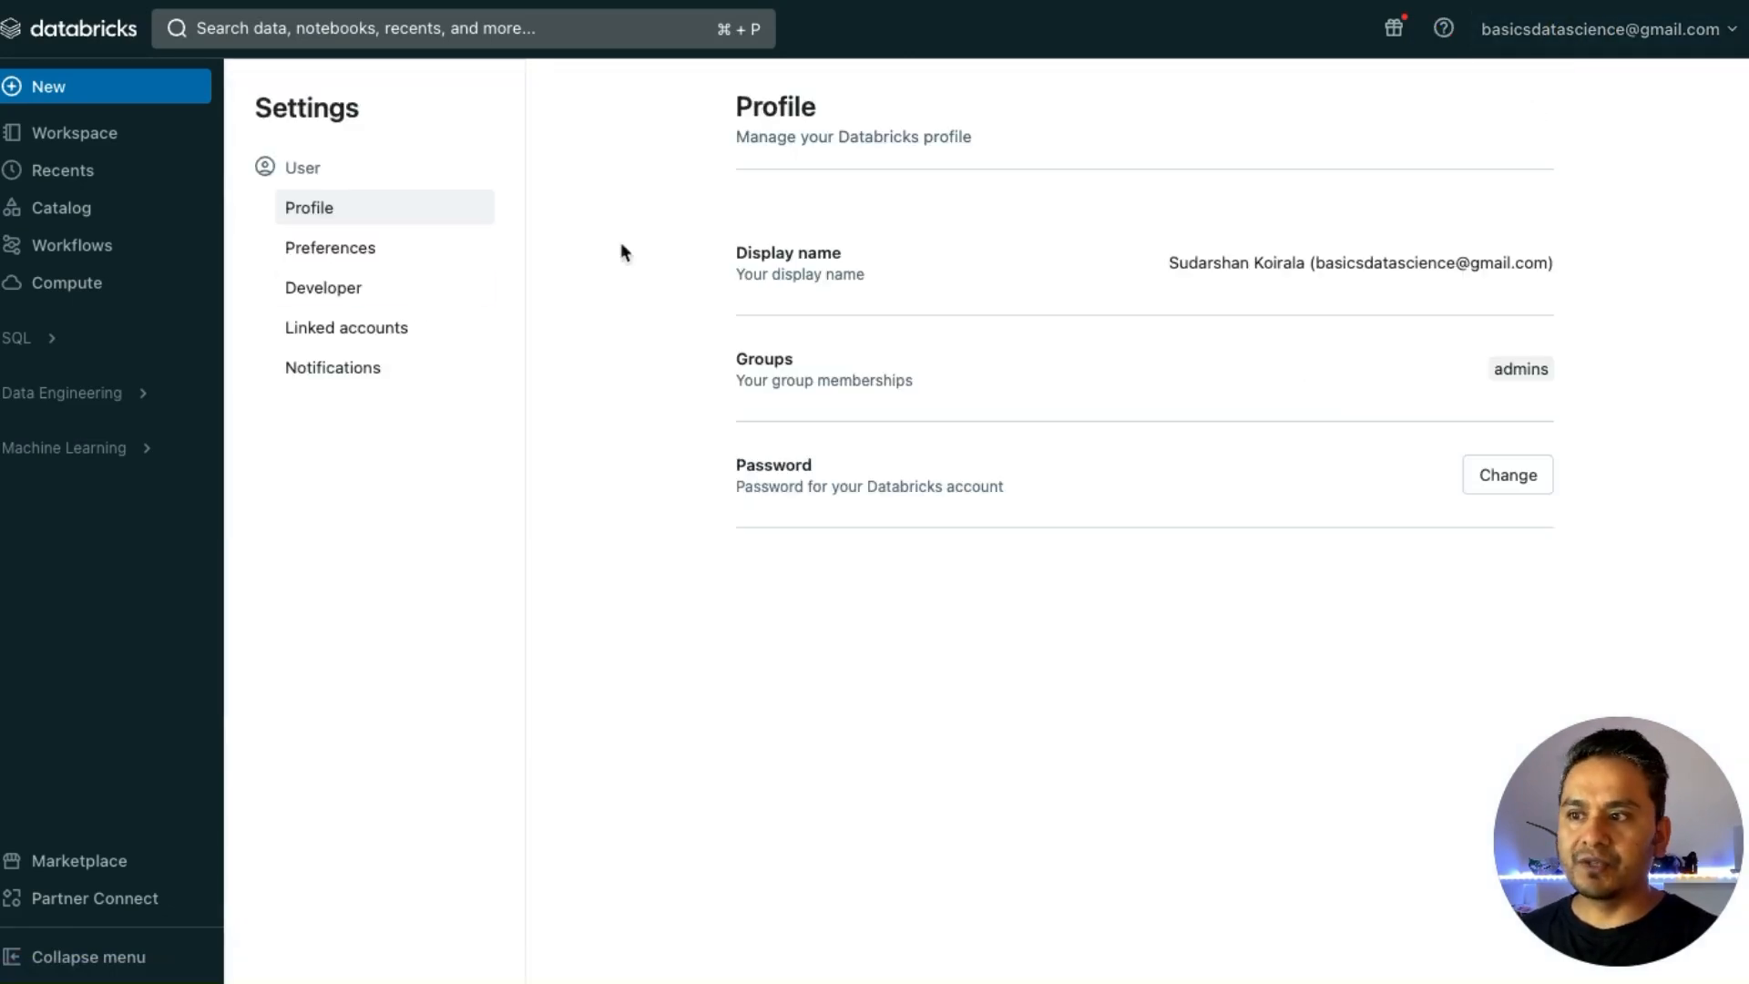
pyautogui.click(321, 334)
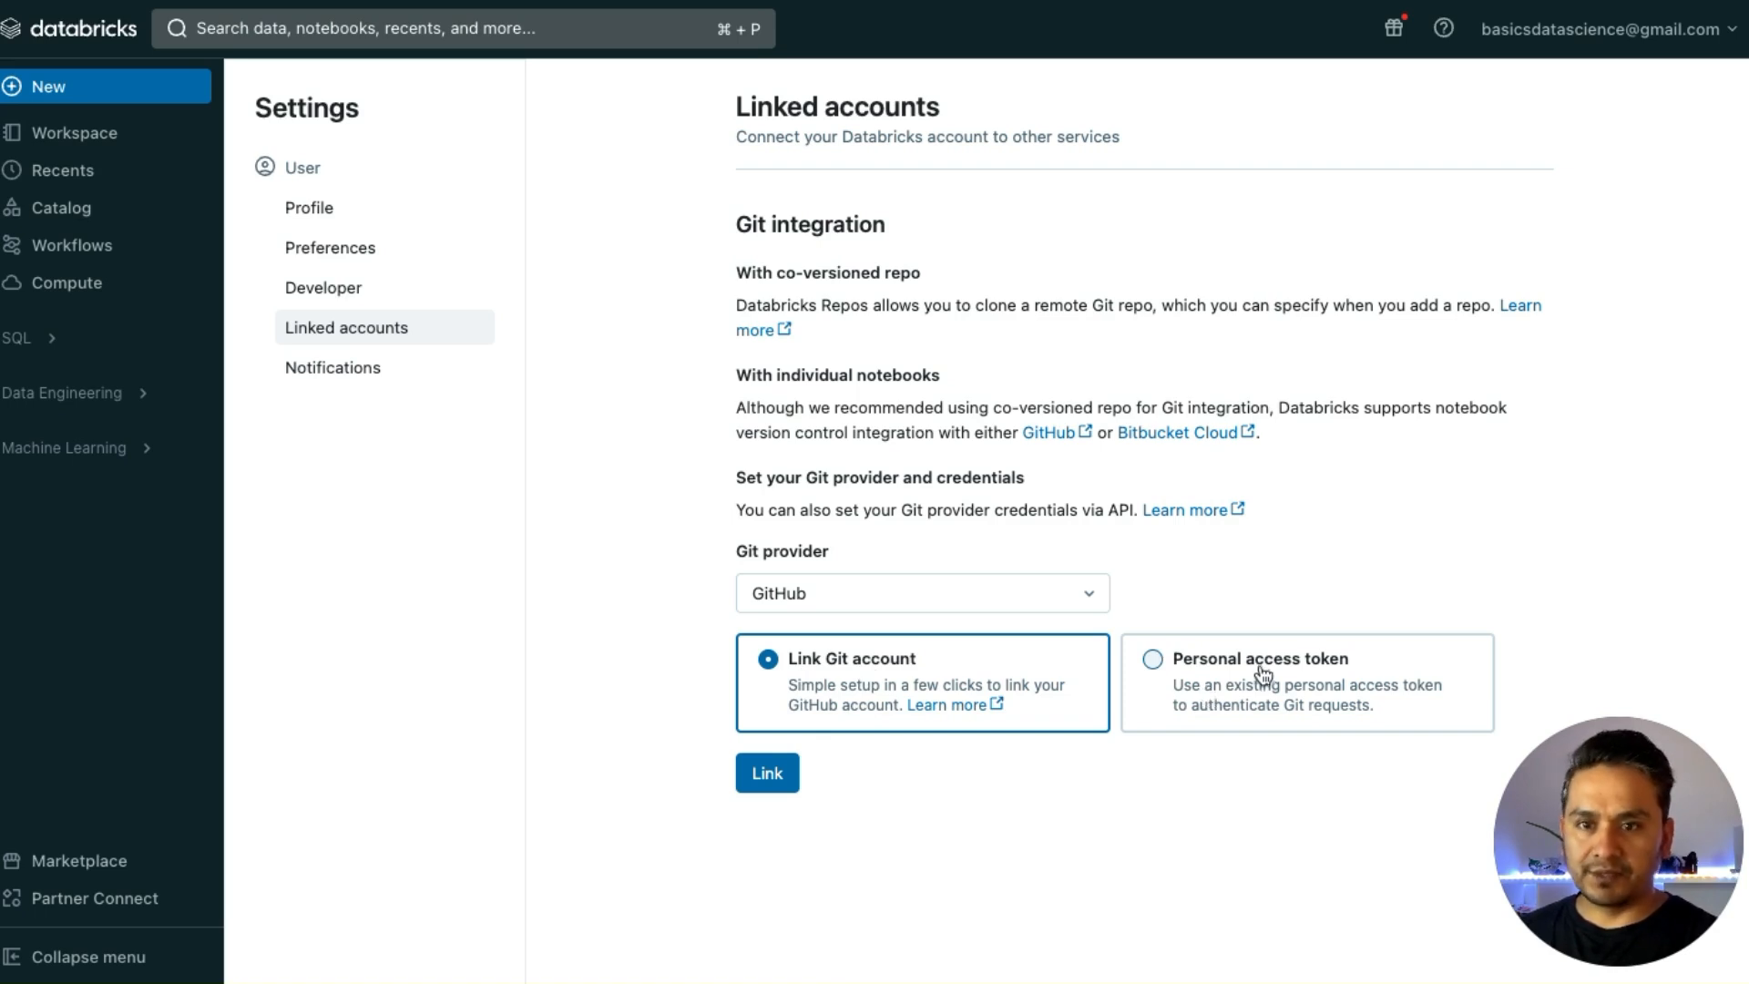
# Read the documentation on Git integration with Databricks Repos and its article on configuring Git credentials, down to the GitHub or GitHub AE section.
pyautogui.click(755, 333)
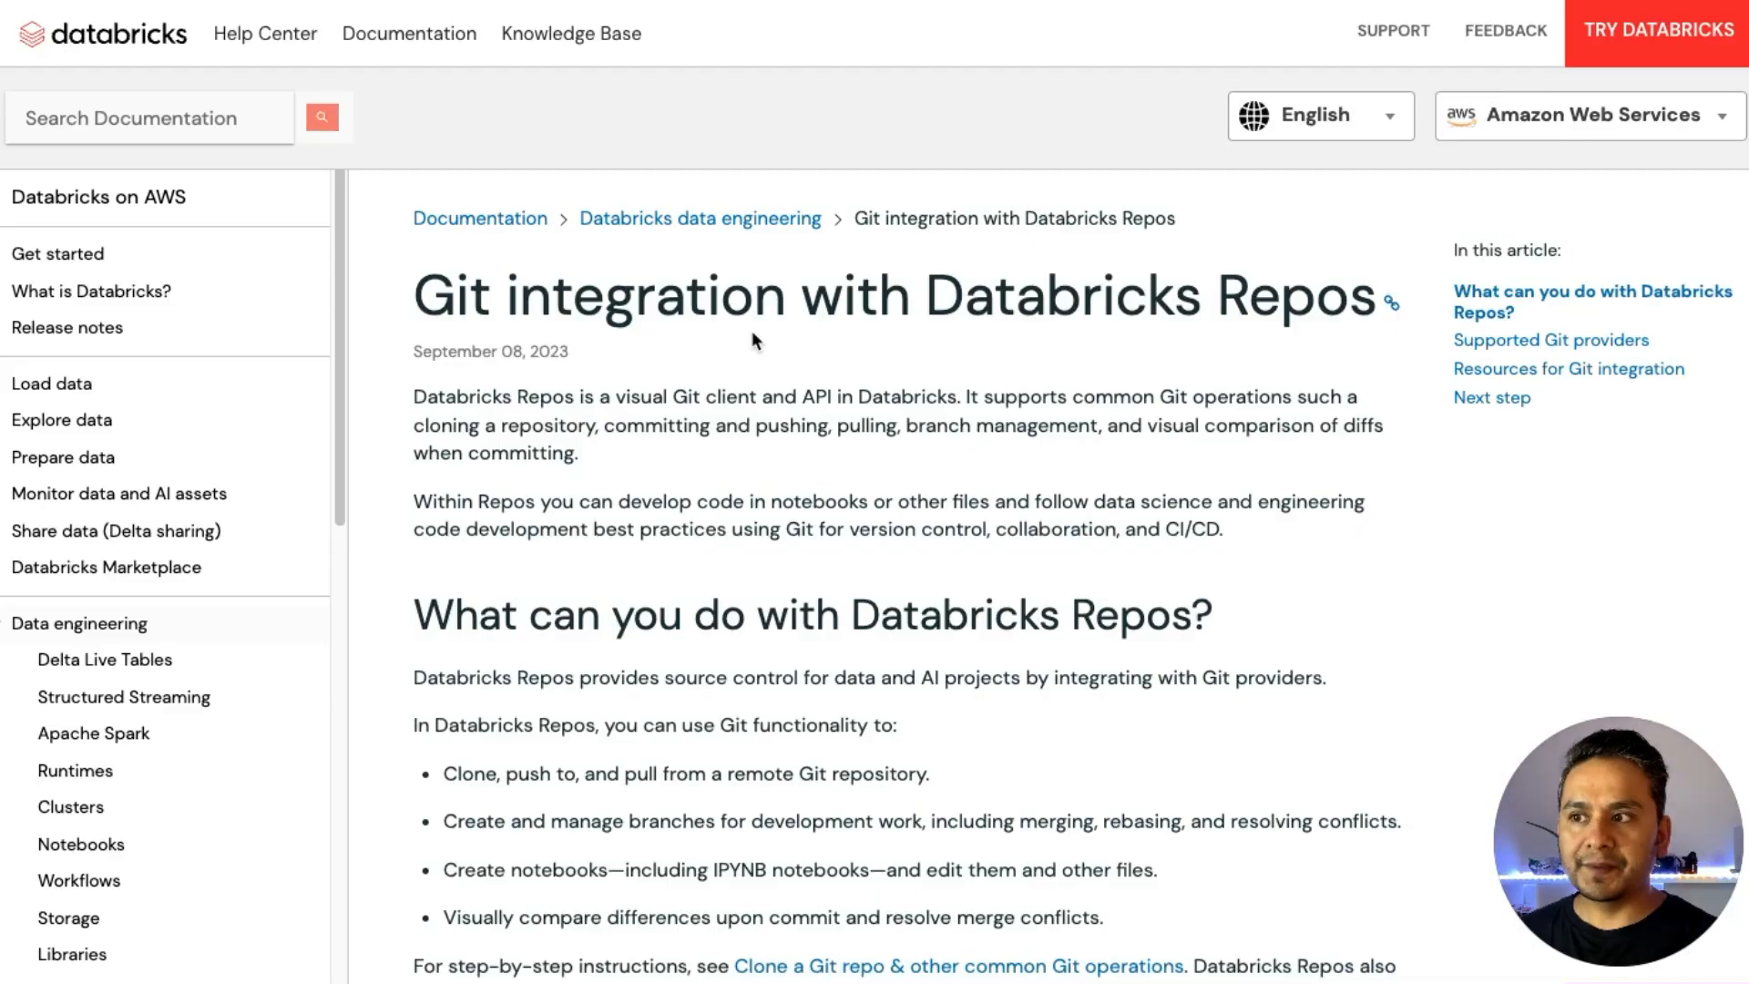
pyautogui.moveTo(415, 285); pyautogui.dragTo(1366, 316)
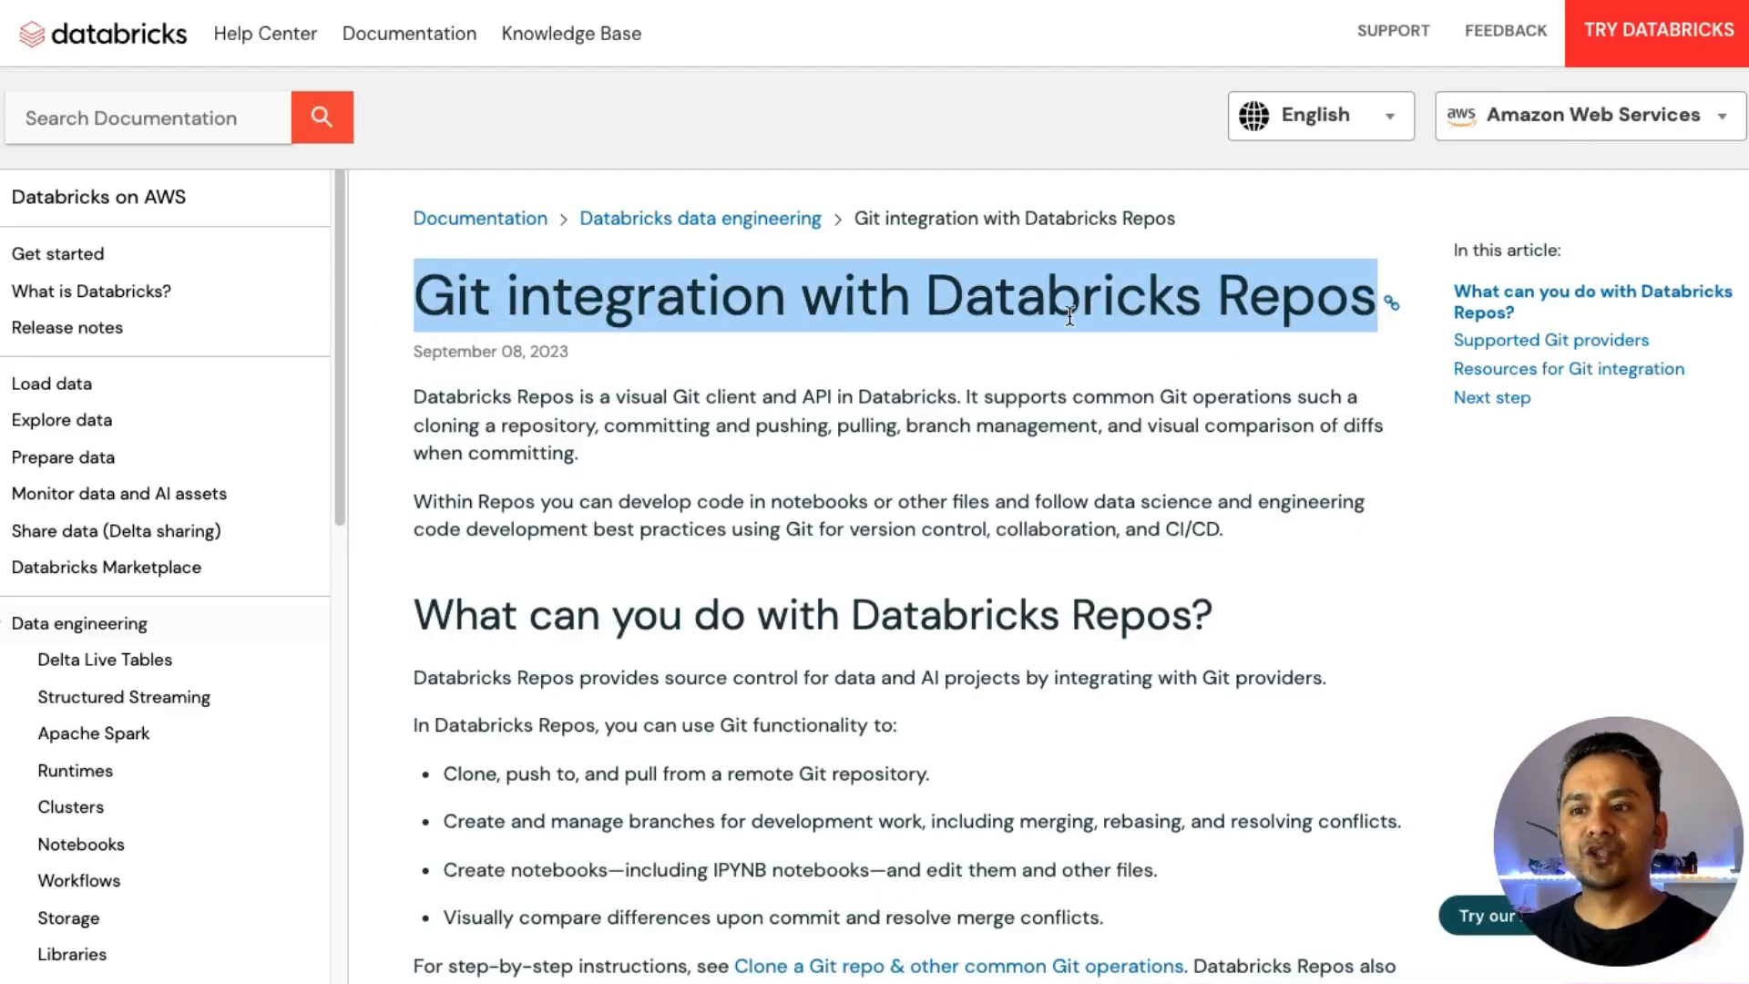
pyautogui.scroll(-5, 774, 494)
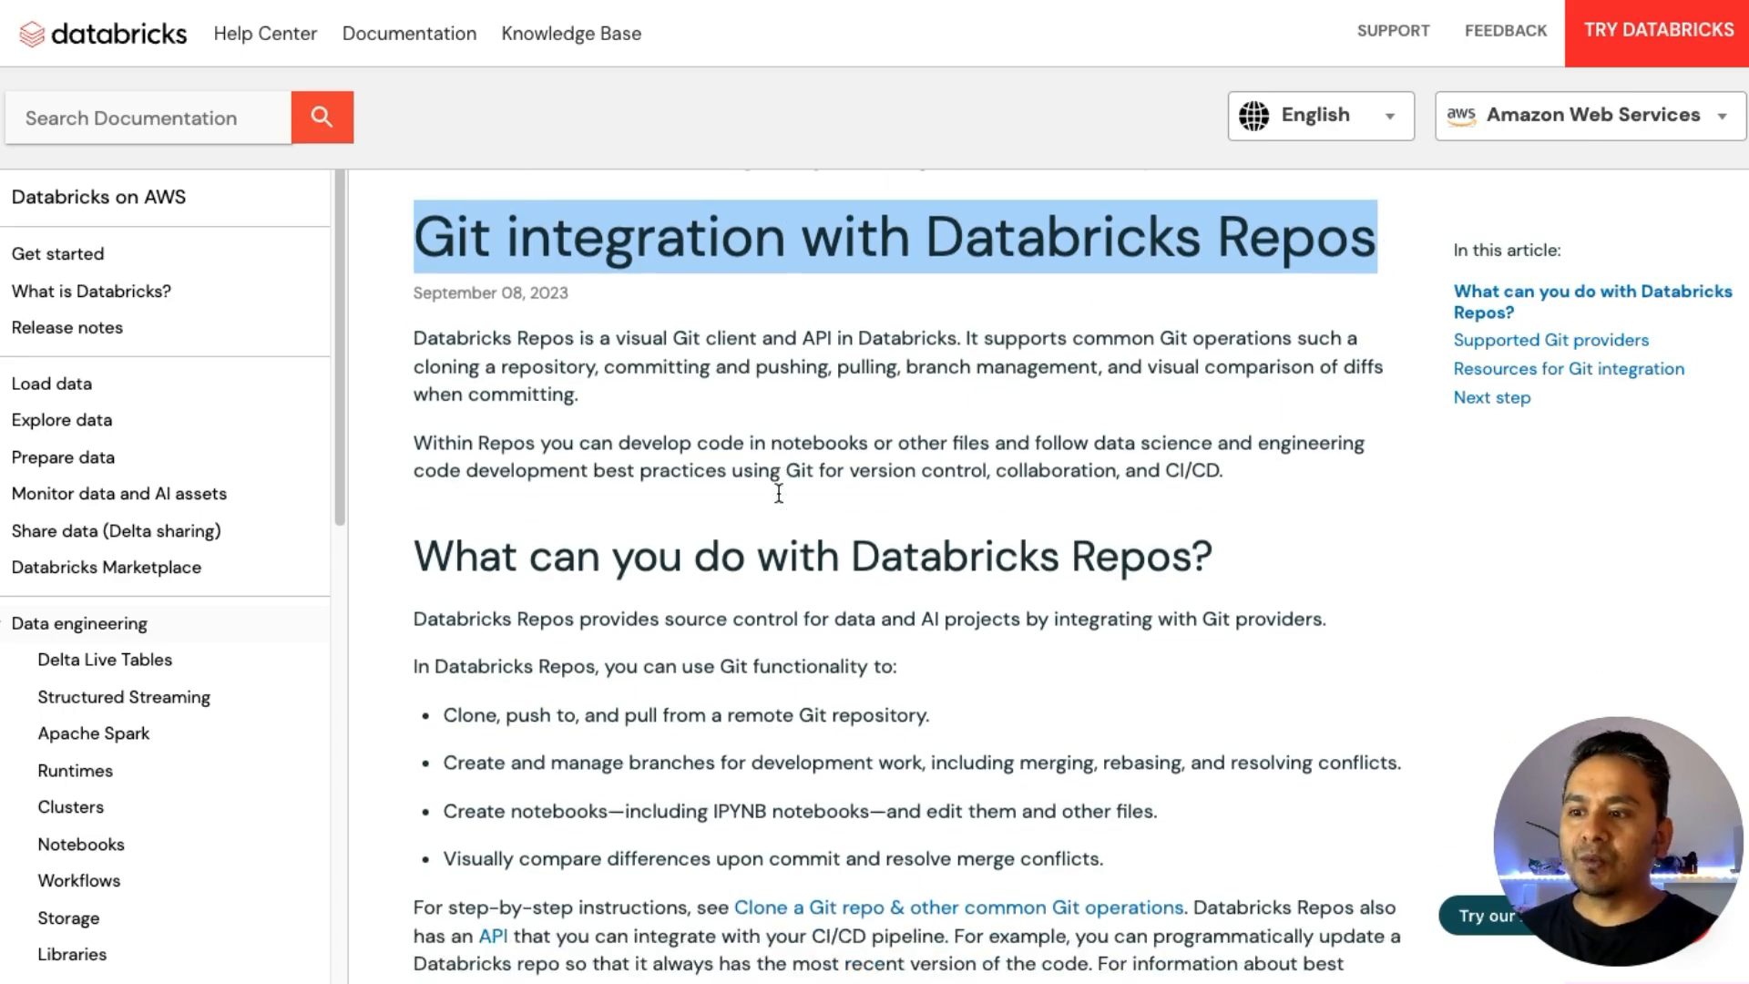
pyautogui.scroll(-6, 738, 506)
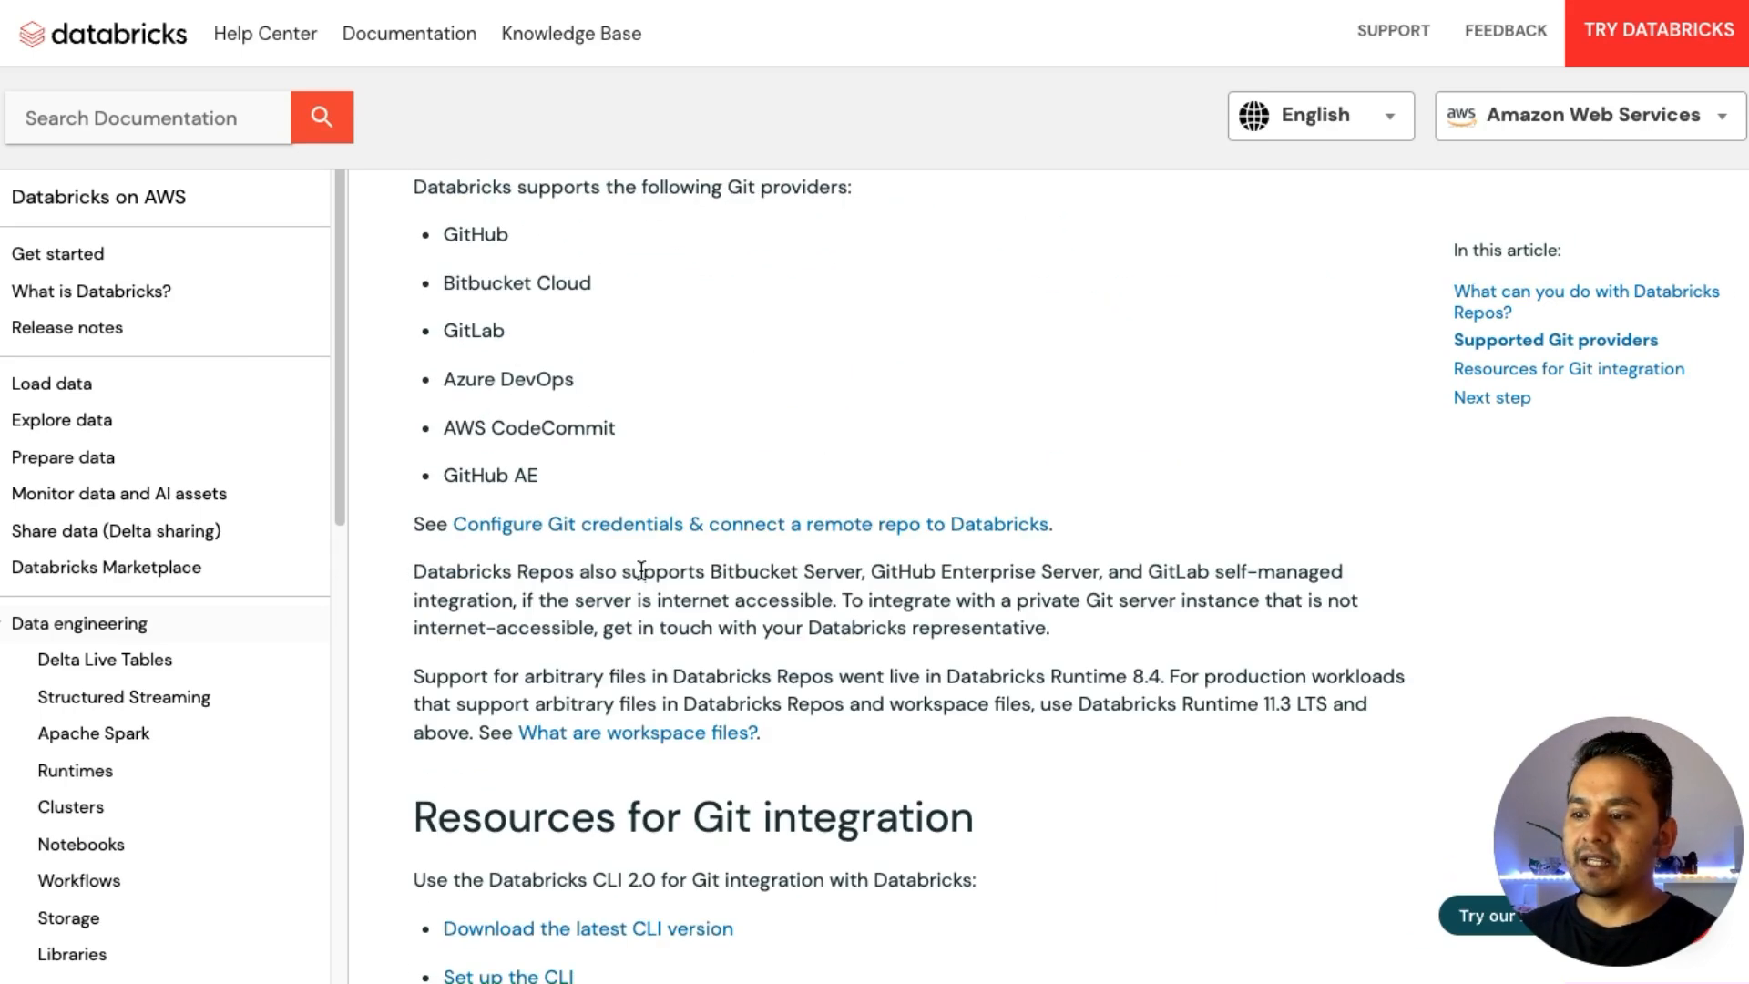
pyautogui.click(586, 527)
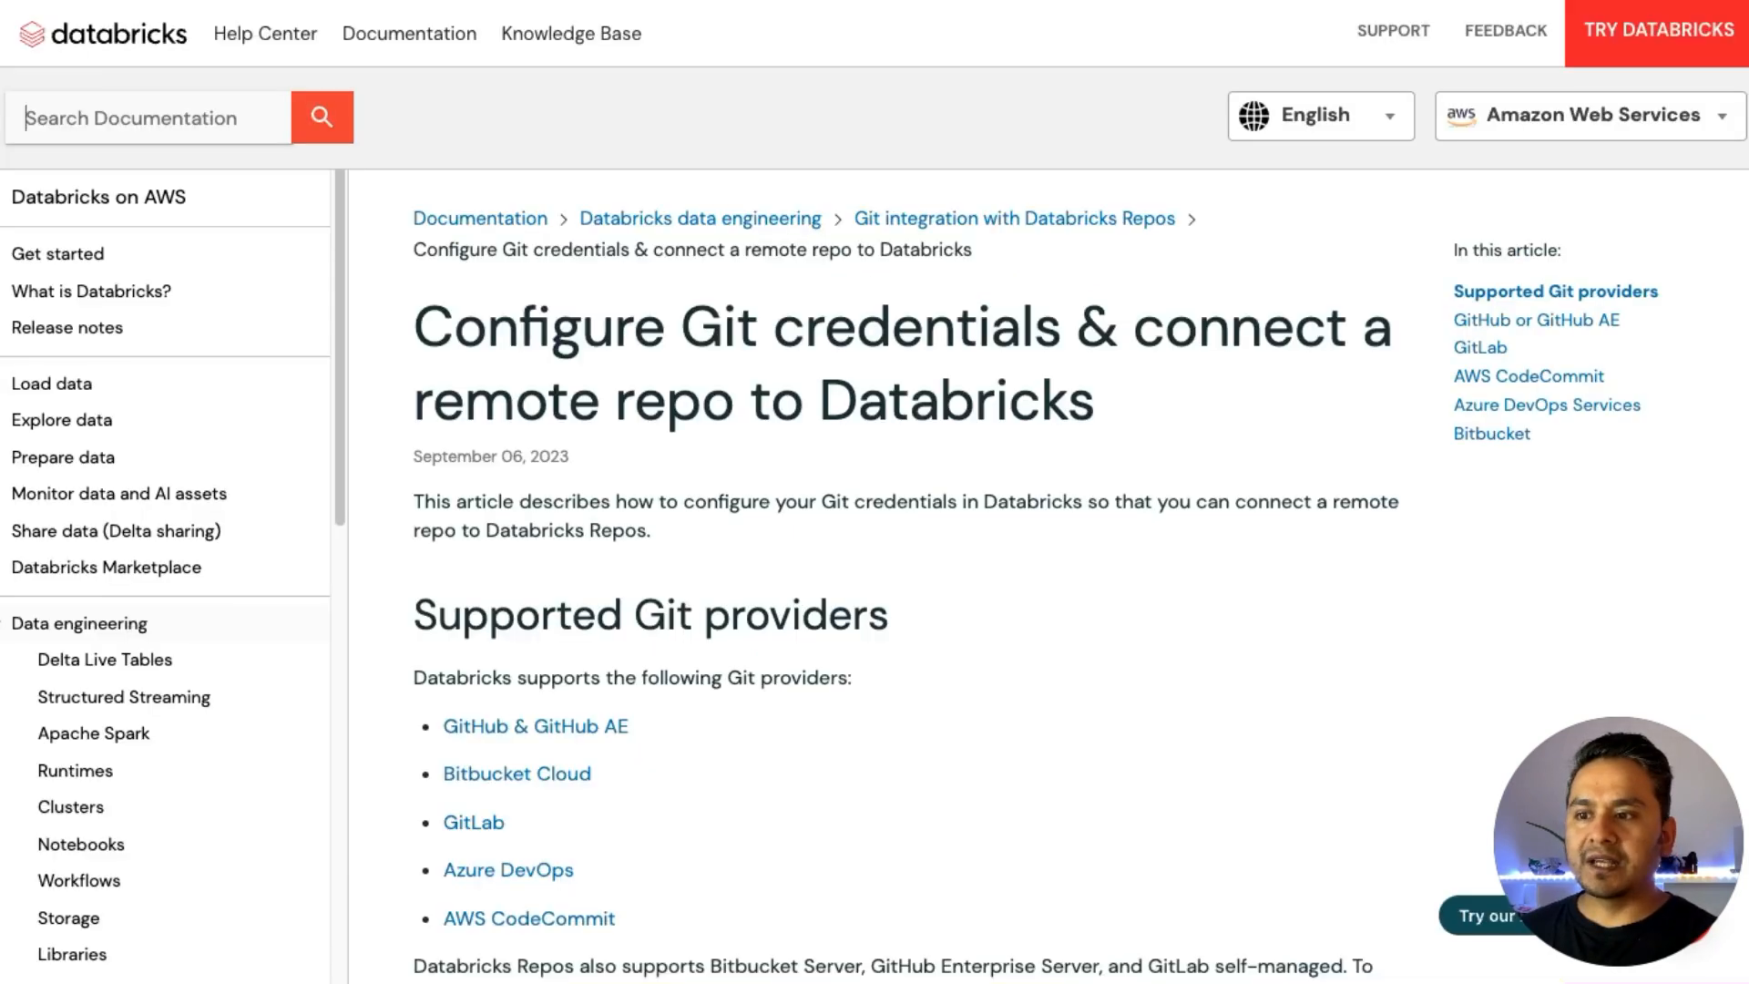
pyautogui.scroll(-6, 1218, 543)
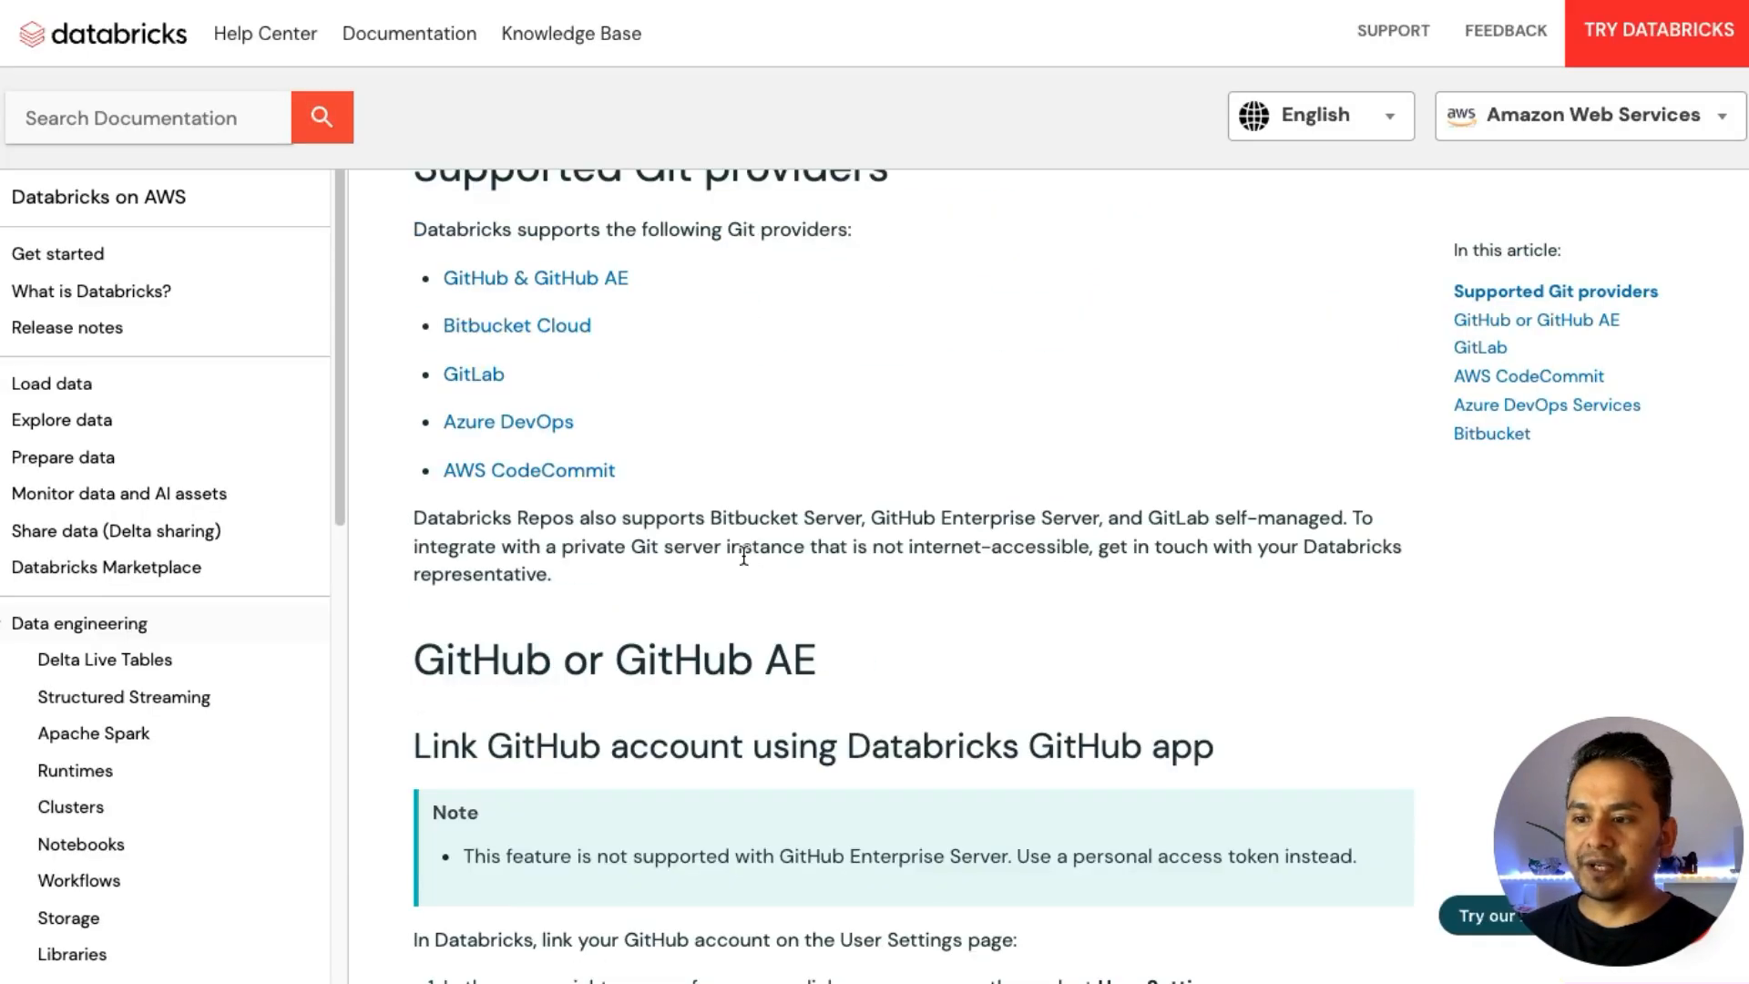
pyautogui.moveTo(473, 656); pyautogui.dragTo(1008, 654)
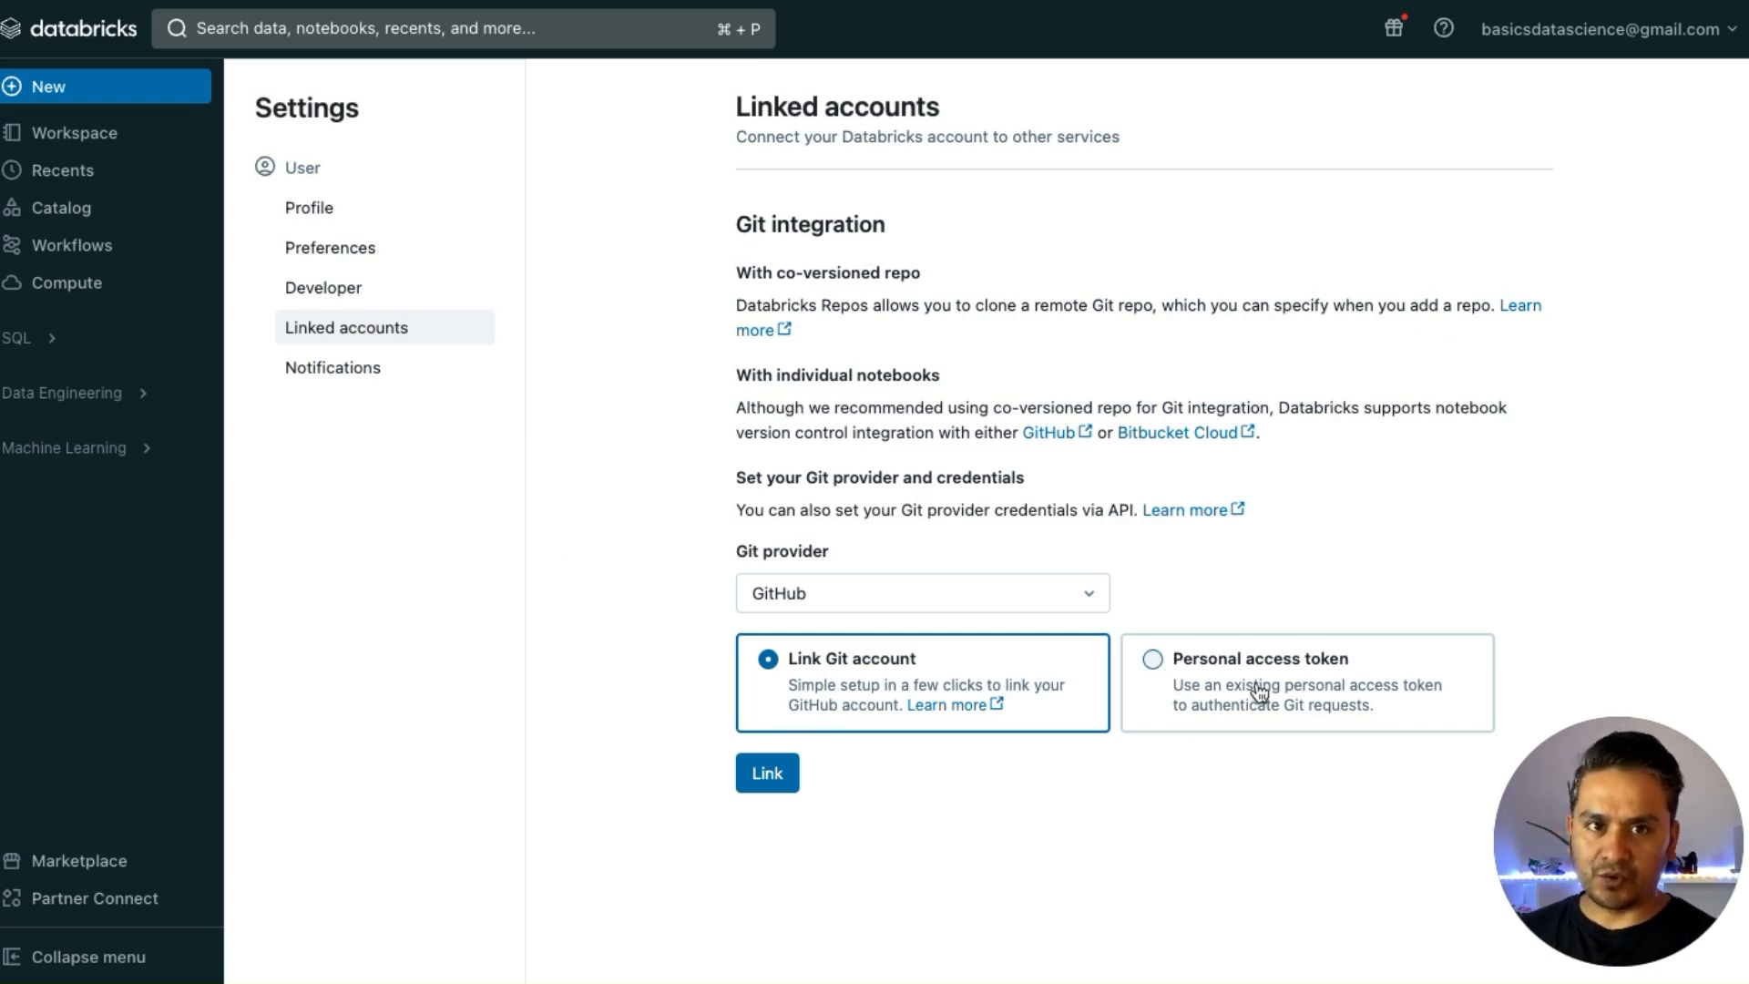
# Switch the Git provider in Linked accounts to GitHub Enterprise and back to GitHub.
pyautogui.click(785, 597)
pyautogui.click(808, 677)
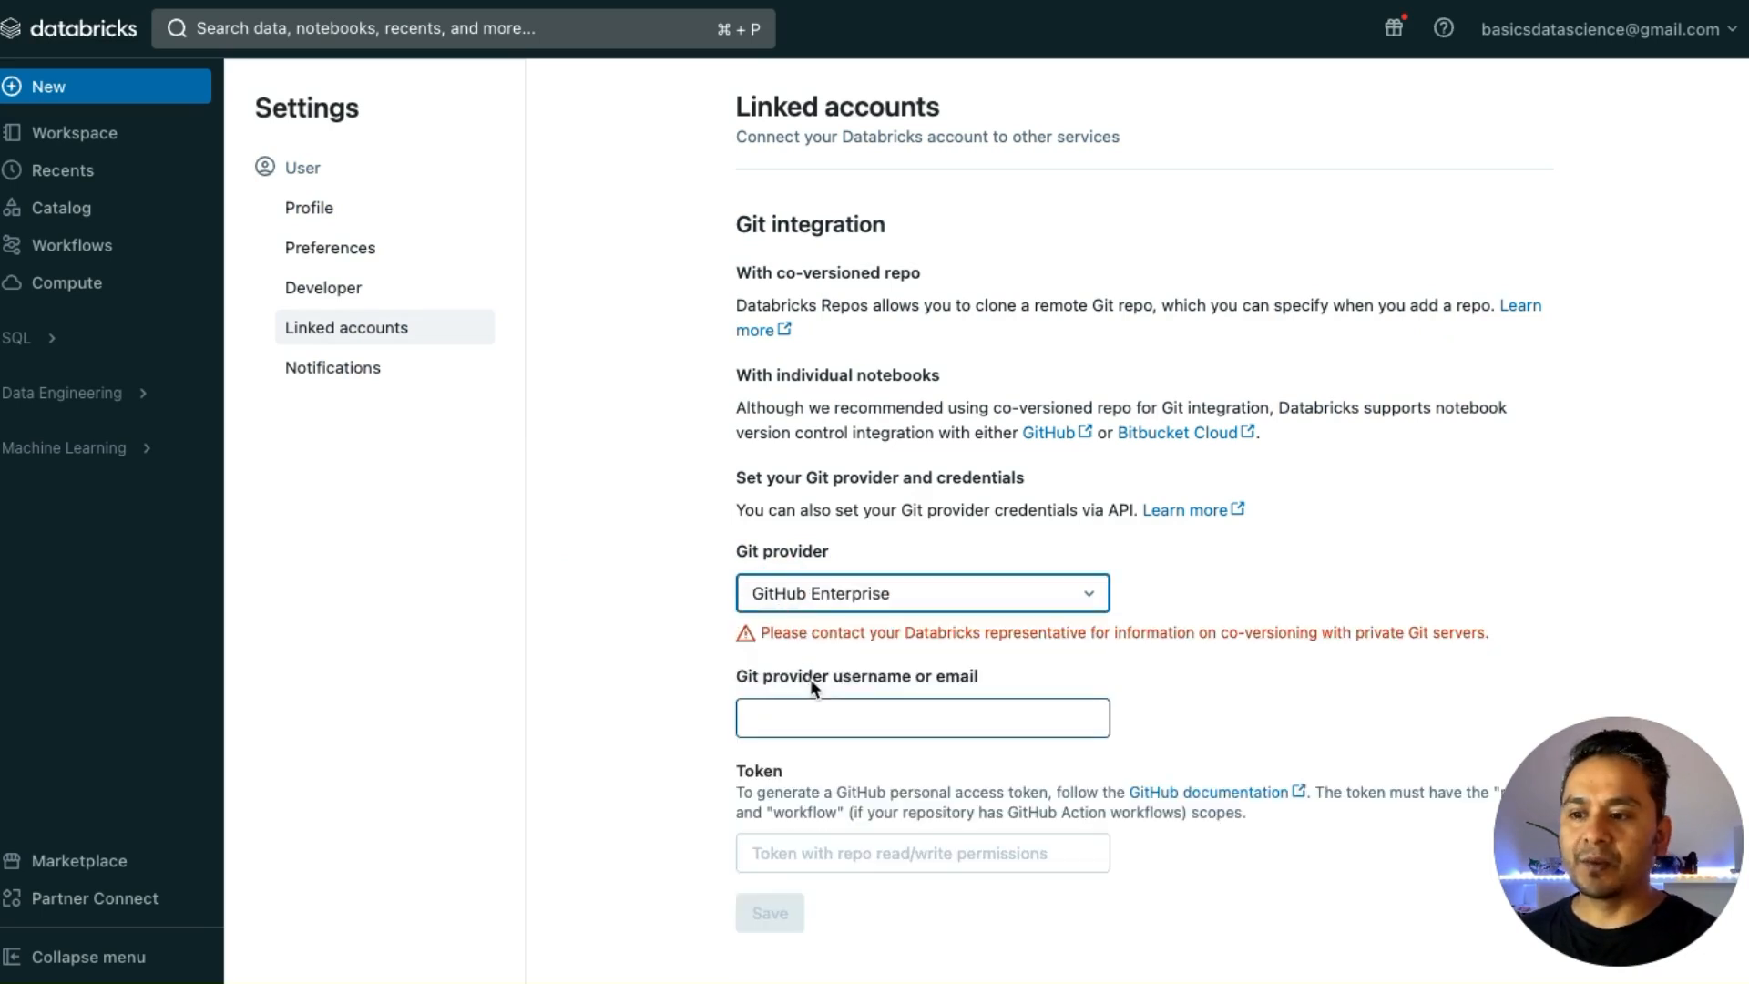
pyautogui.scroll(-1, 842, 627)
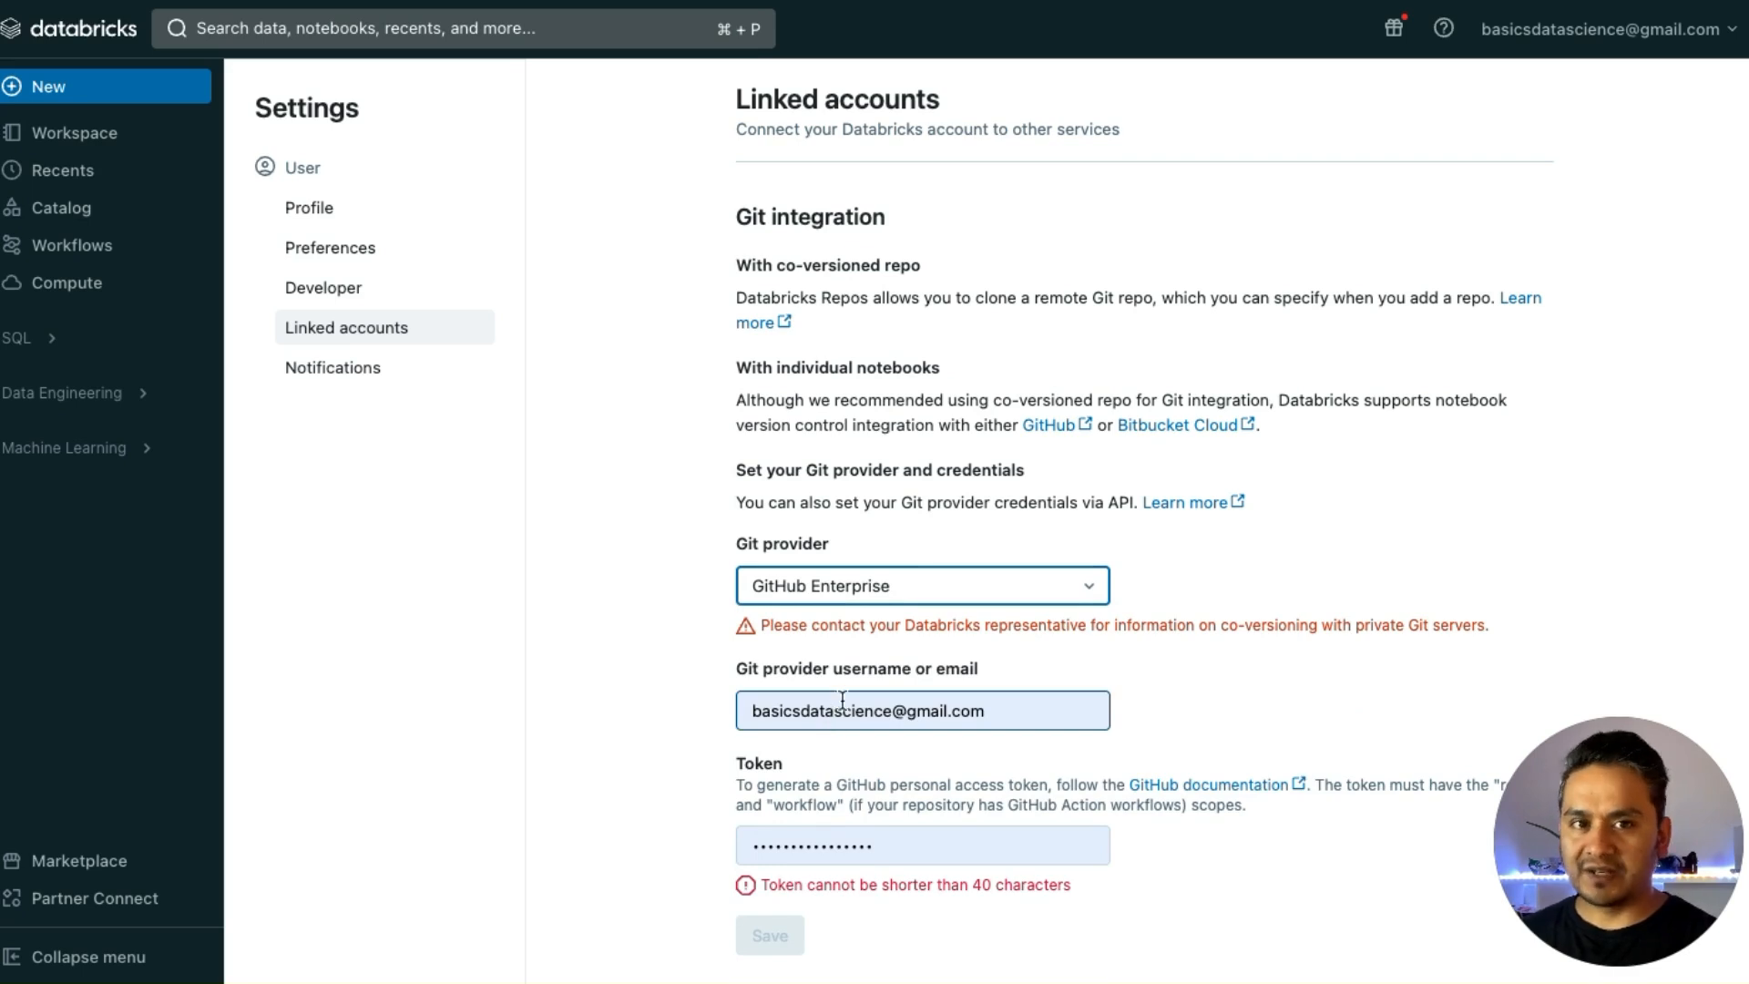
pyautogui.click(882, 594)
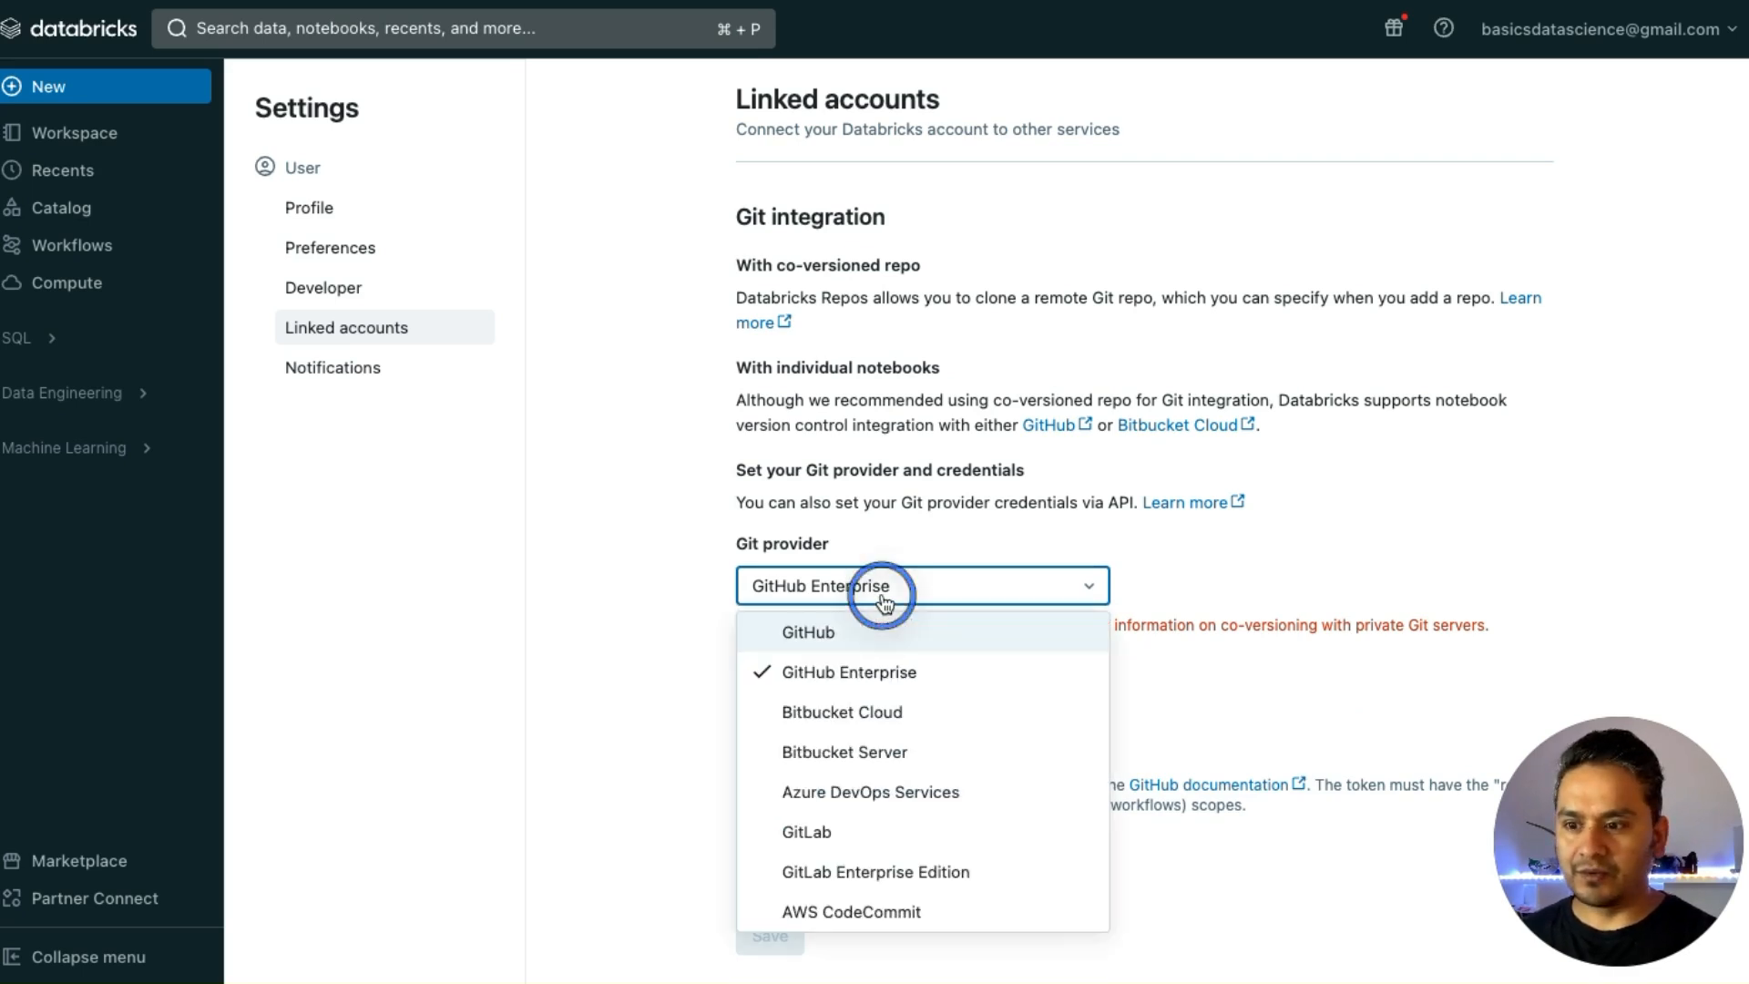
pyautogui.click(830, 637)
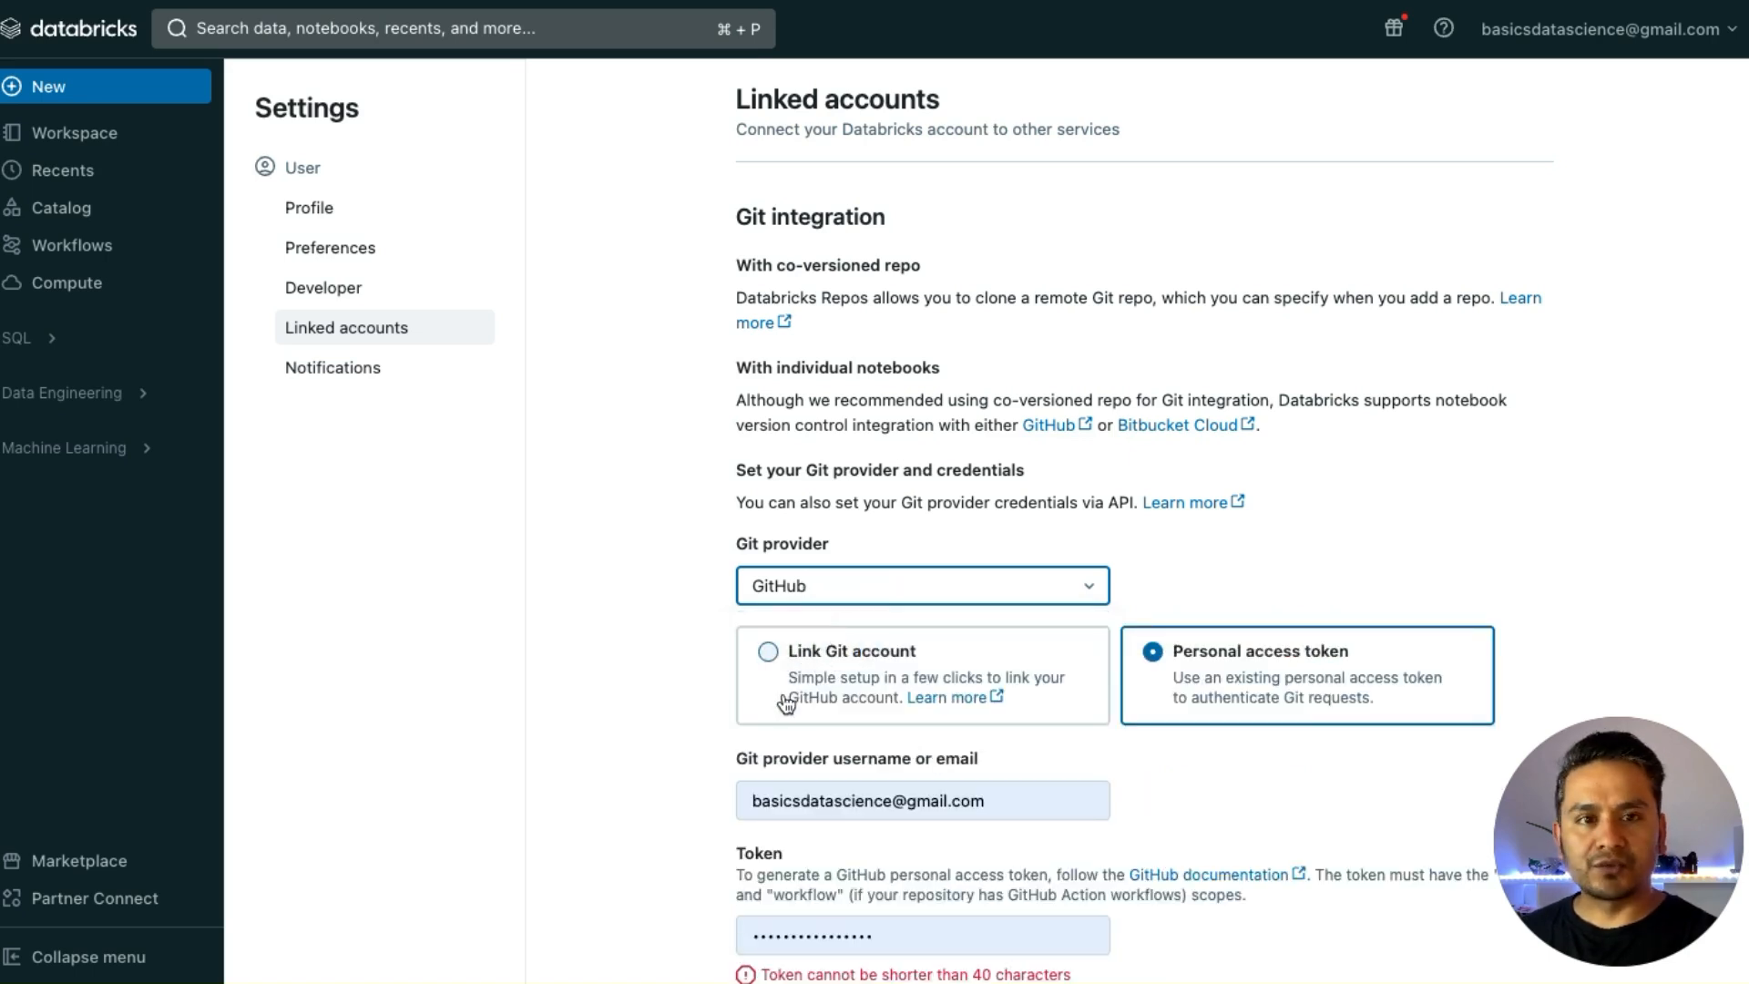
# Link the GitHub account to Databricks with the Link Git account option and review the Linked accounts page.
pyautogui.click(886, 665)
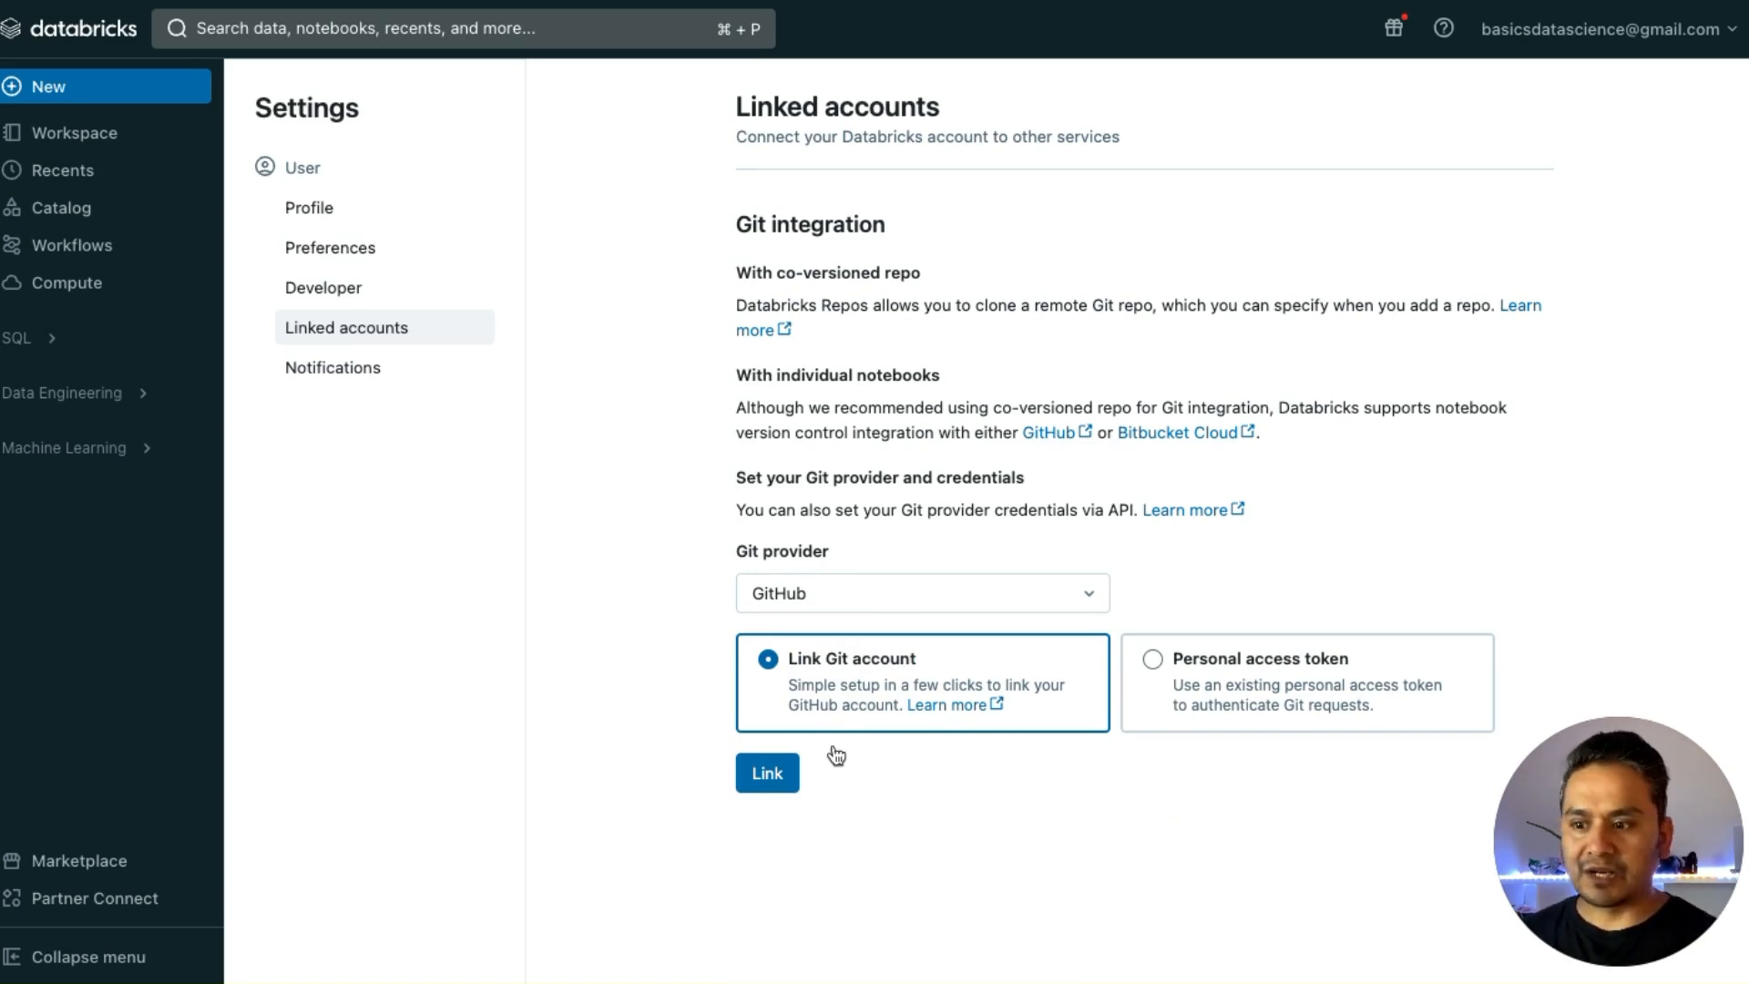
pyautogui.click(767, 776)
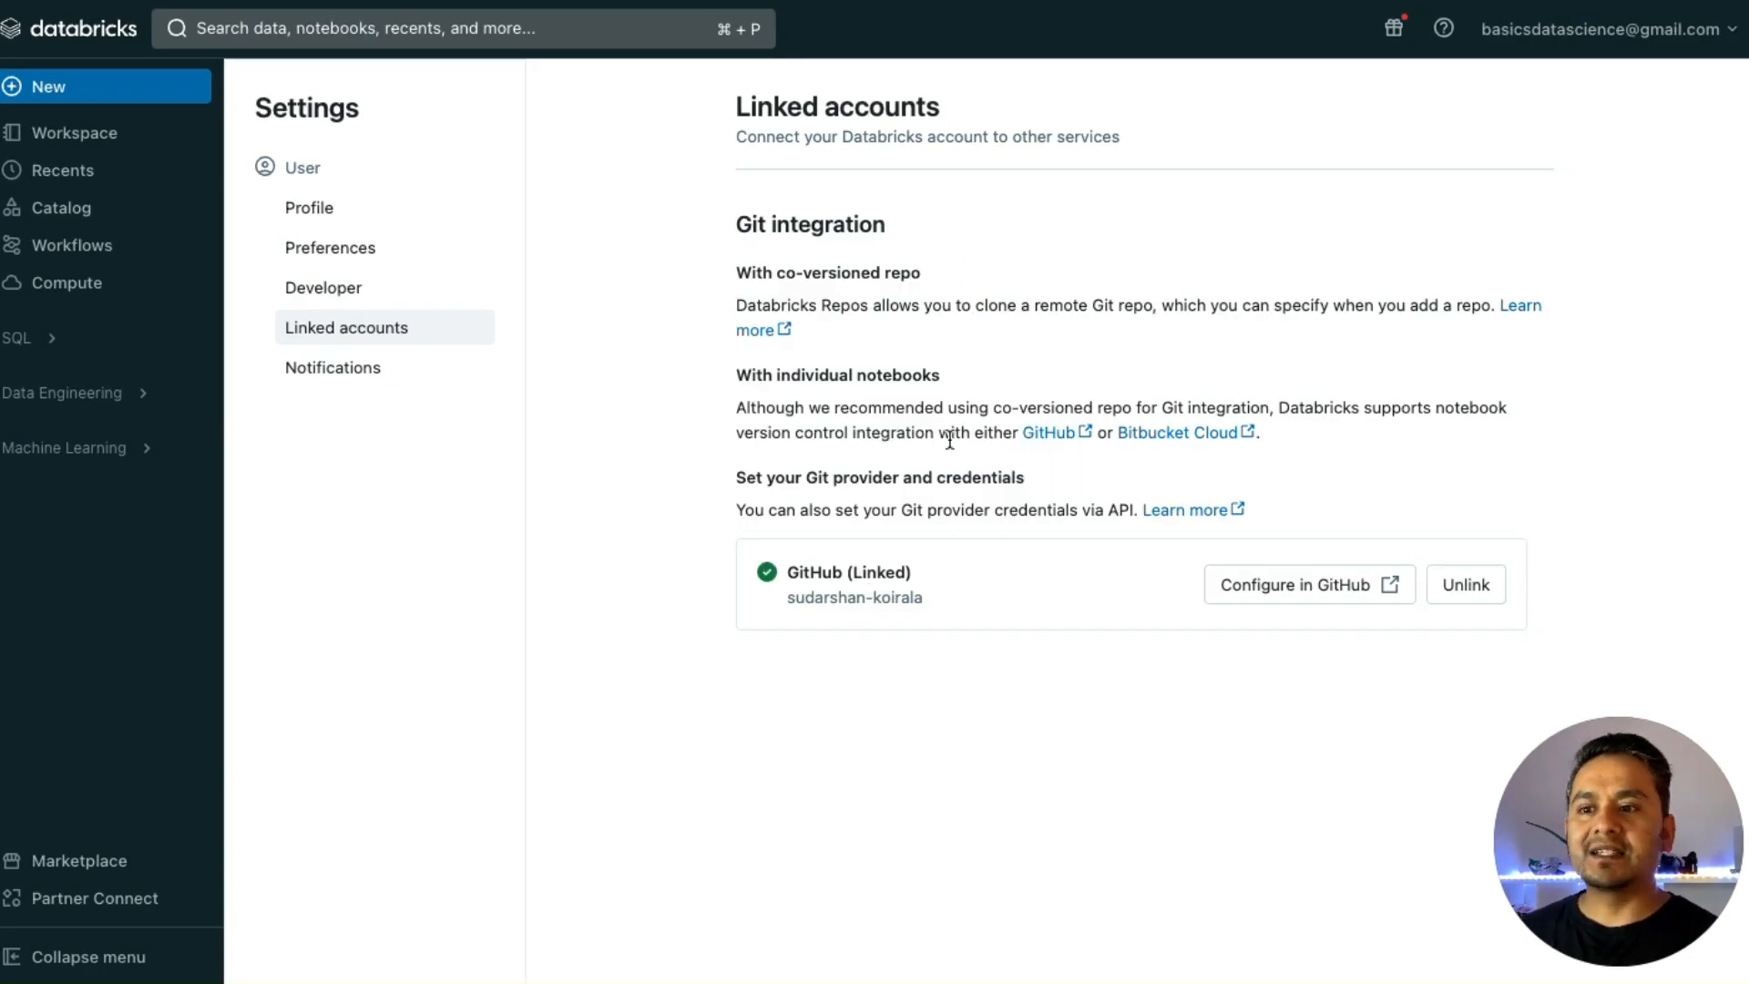
pyautogui.moveTo(738, 137); pyautogui.dragTo(1142, 136)
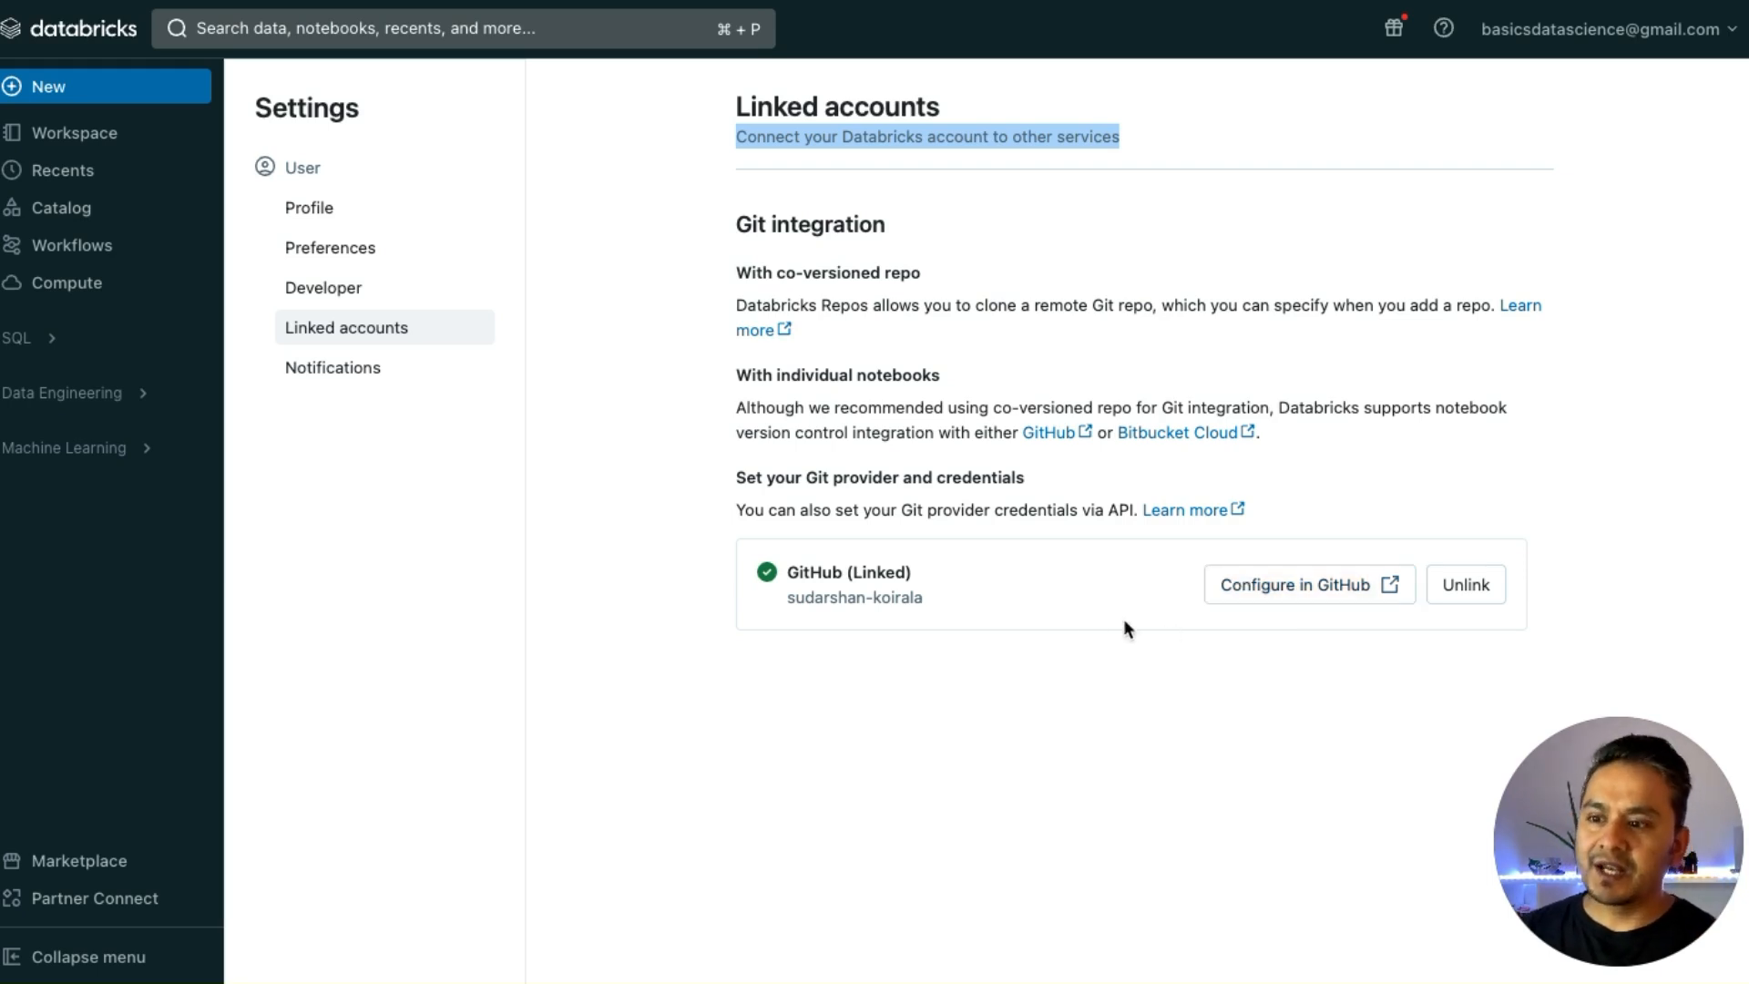
# Configure the linked account in GitHub and choose the personal account as the place to install Databricks.
pyautogui.click(1261, 599)
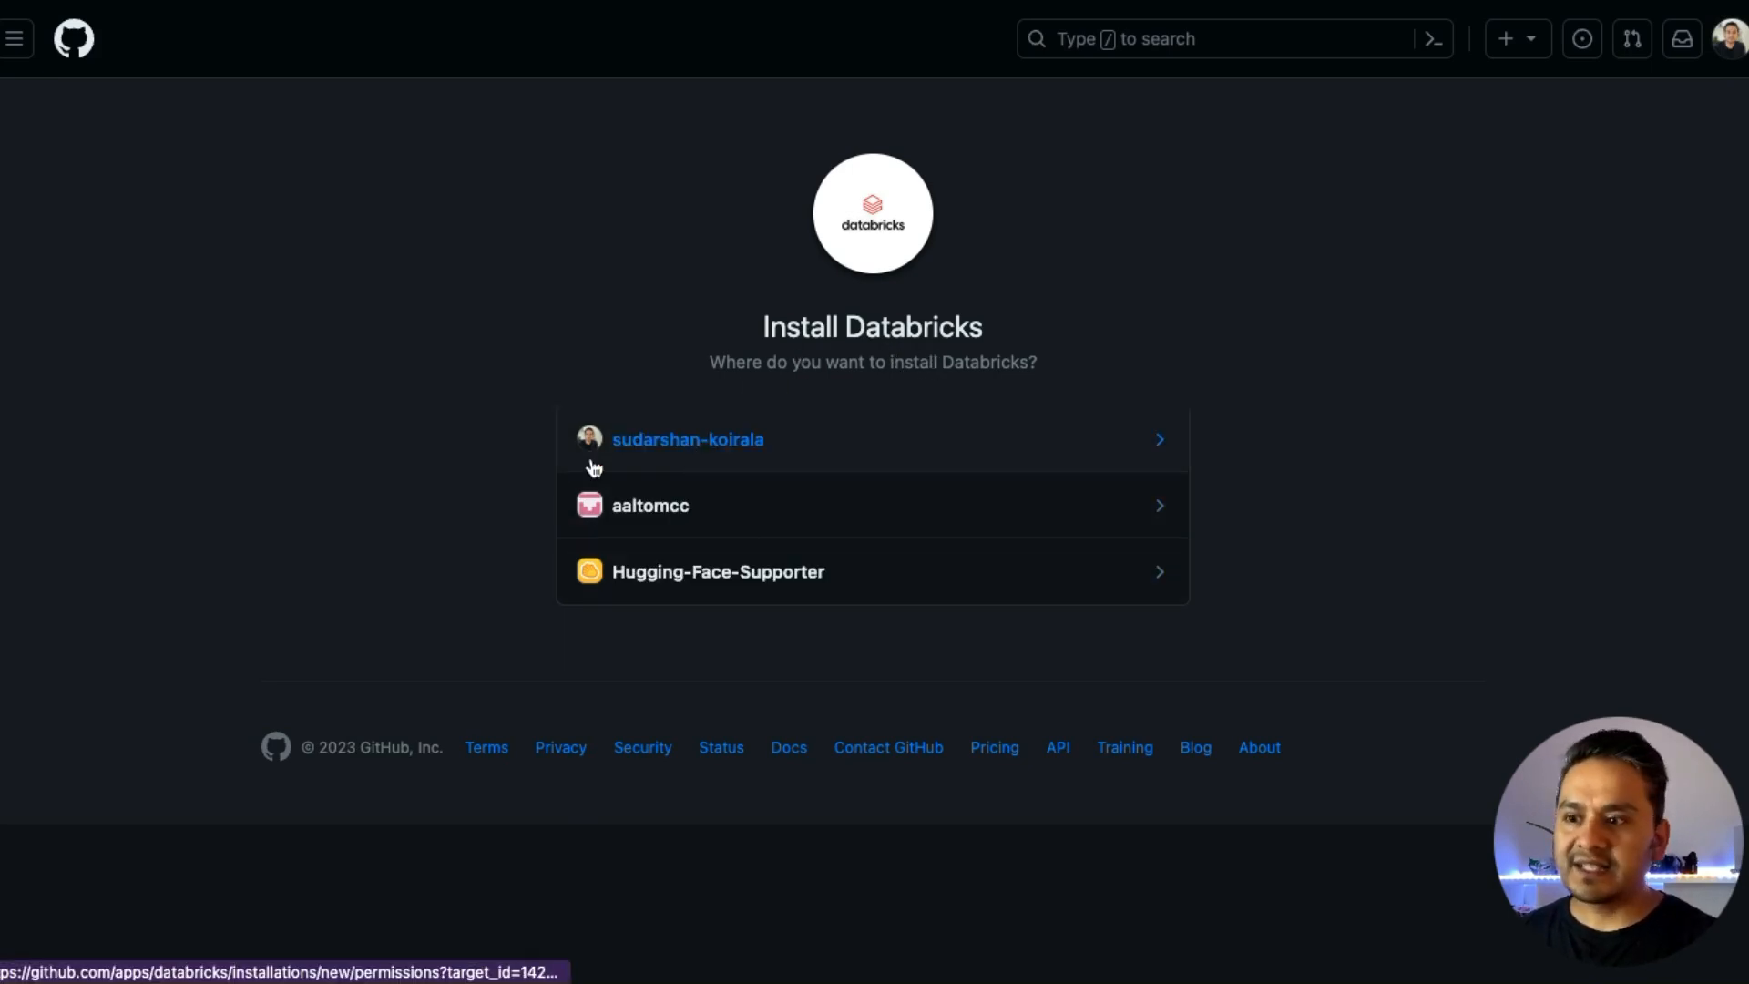
pyautogui.click(783, 449)
pyautogui.scroll(-1, 424, 535)
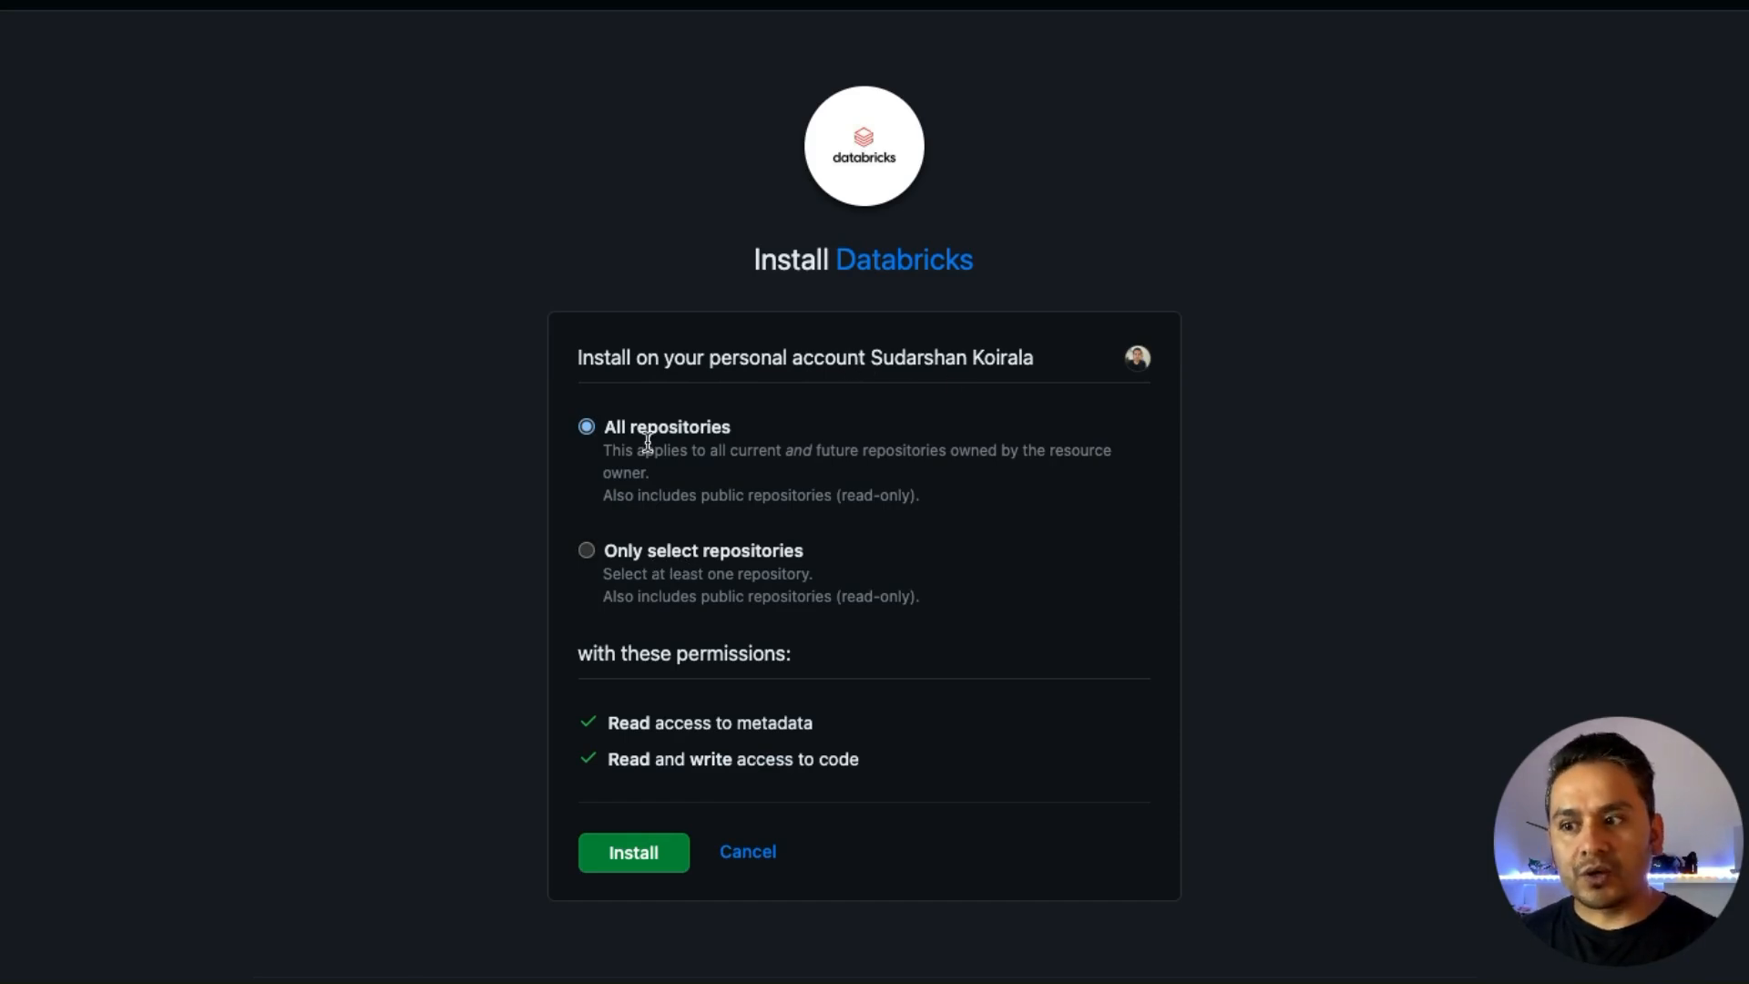
# Limit the Databricks app's access to only select repositories and choose the 30-days-of-Databricks repository.
pyautogui.click(624, 562)
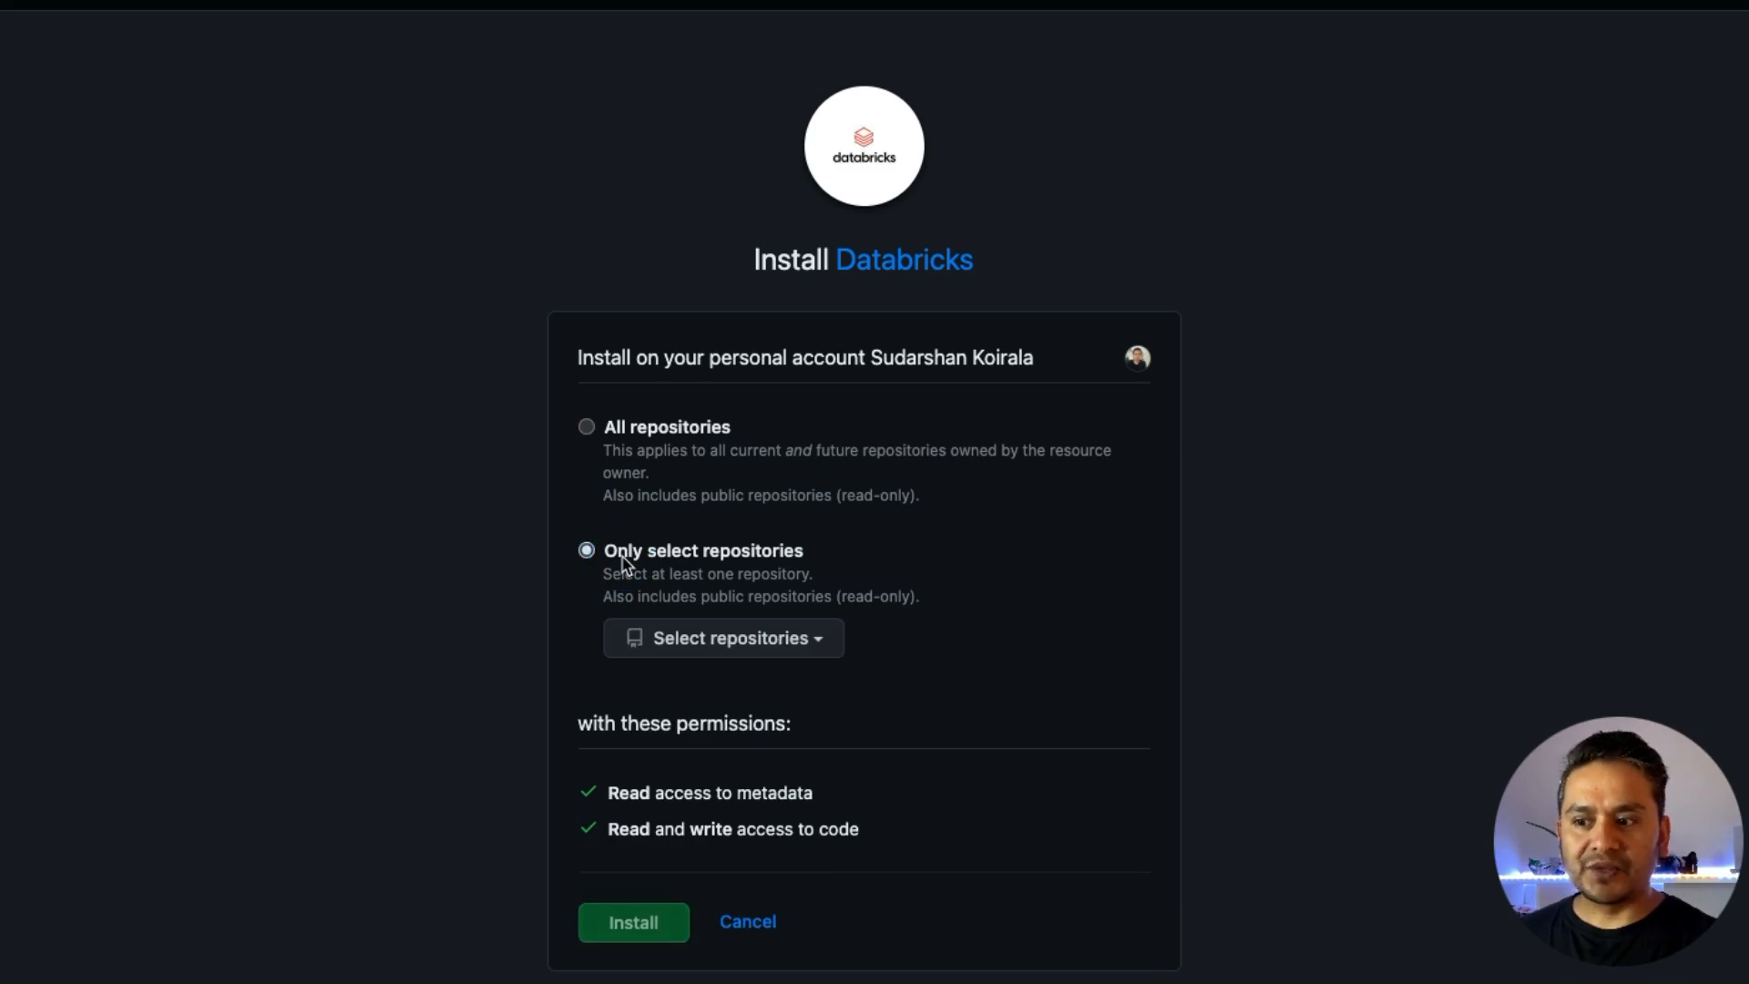
pyautogui.click(783, 638)
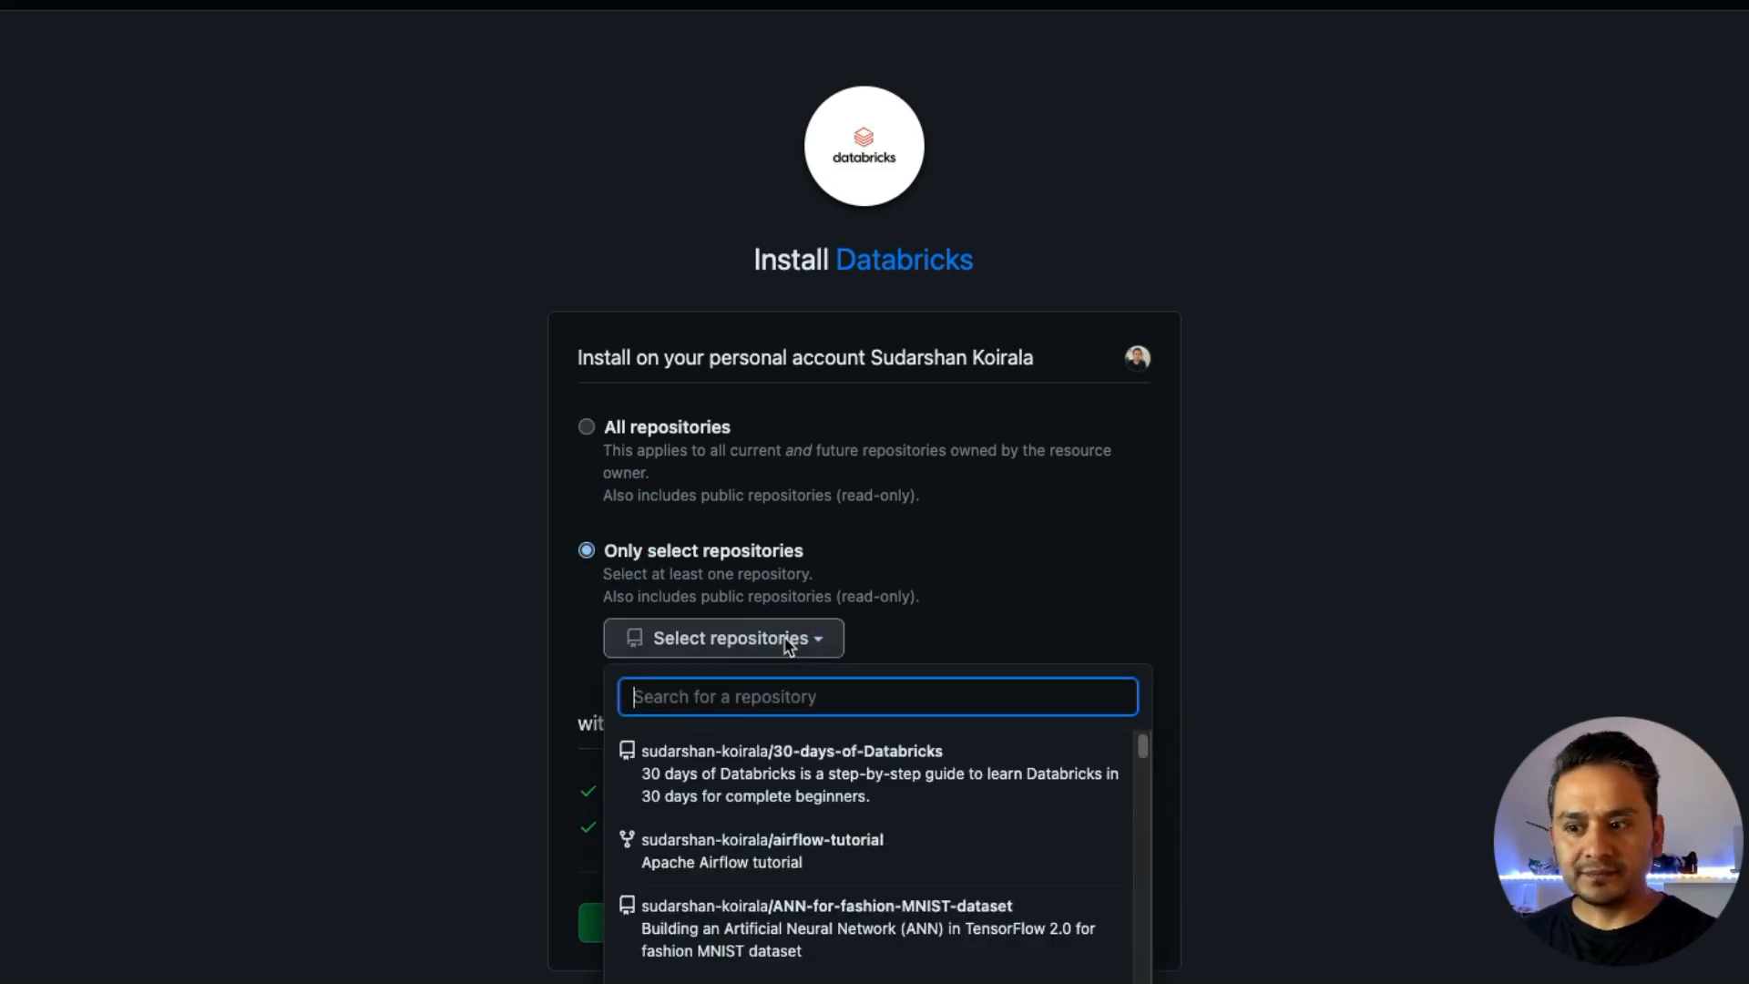
pyautogui.scroll(-1, 789, 642)
pyautogui.scroll(-1, 824, 871)
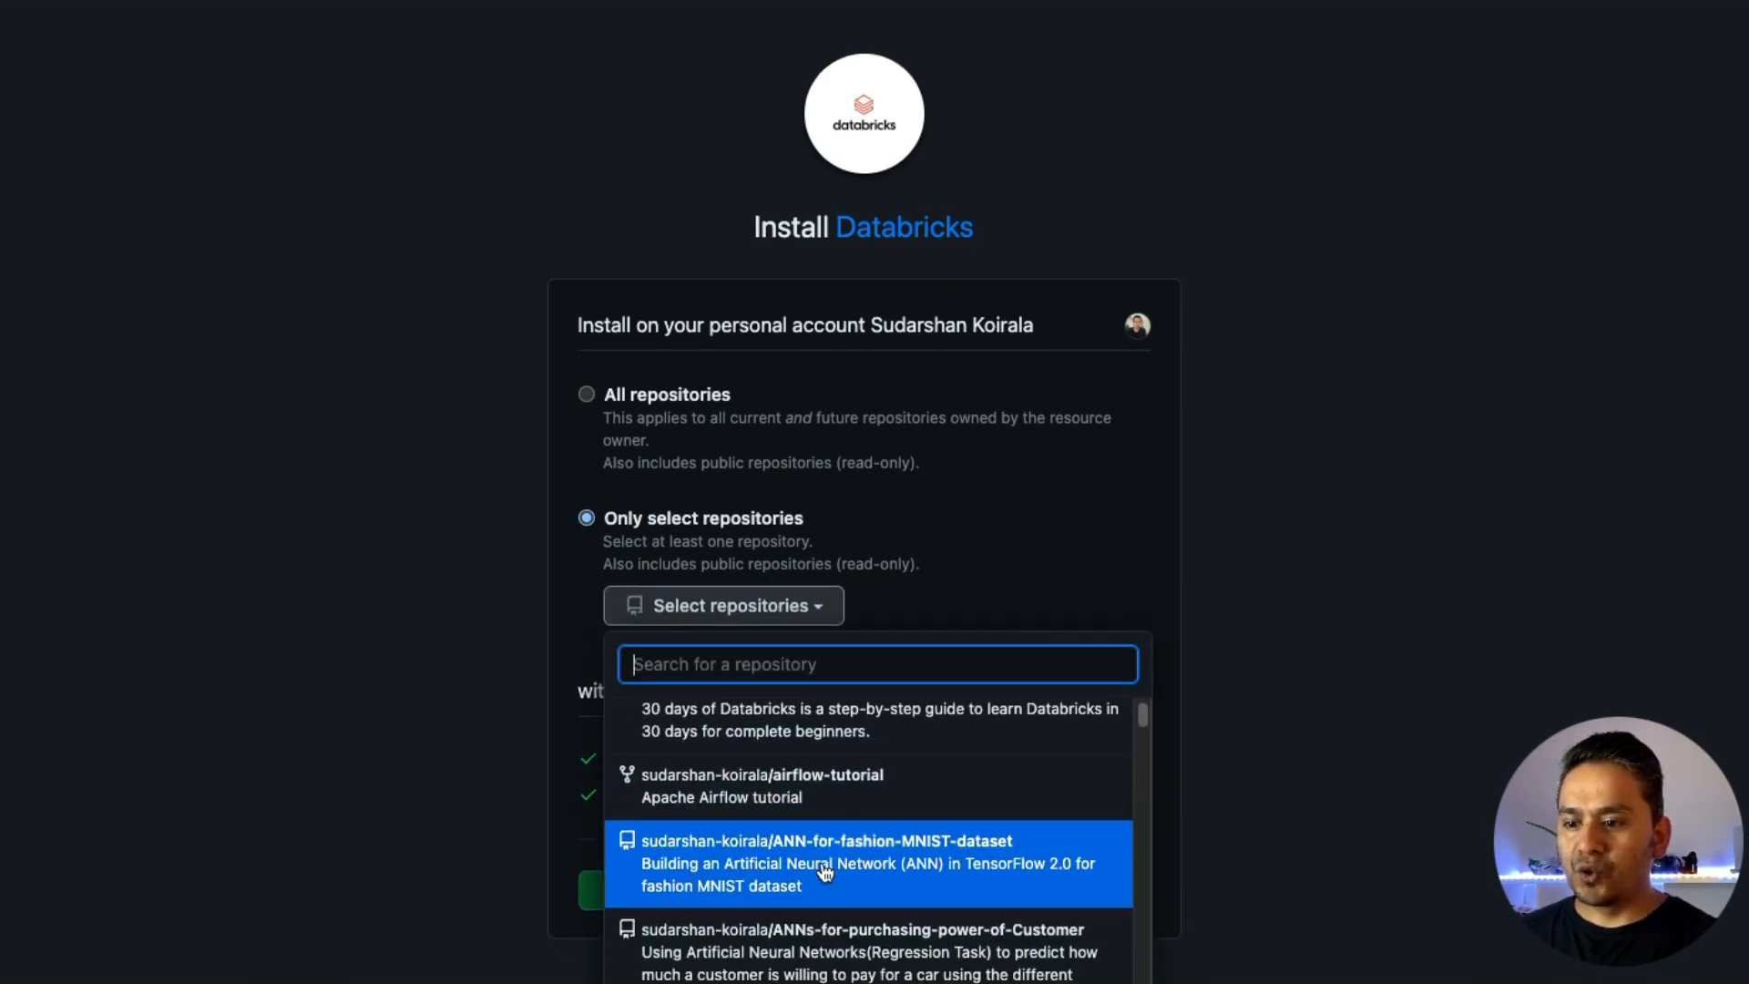
pyautogui.scroll(1, 824, 871)
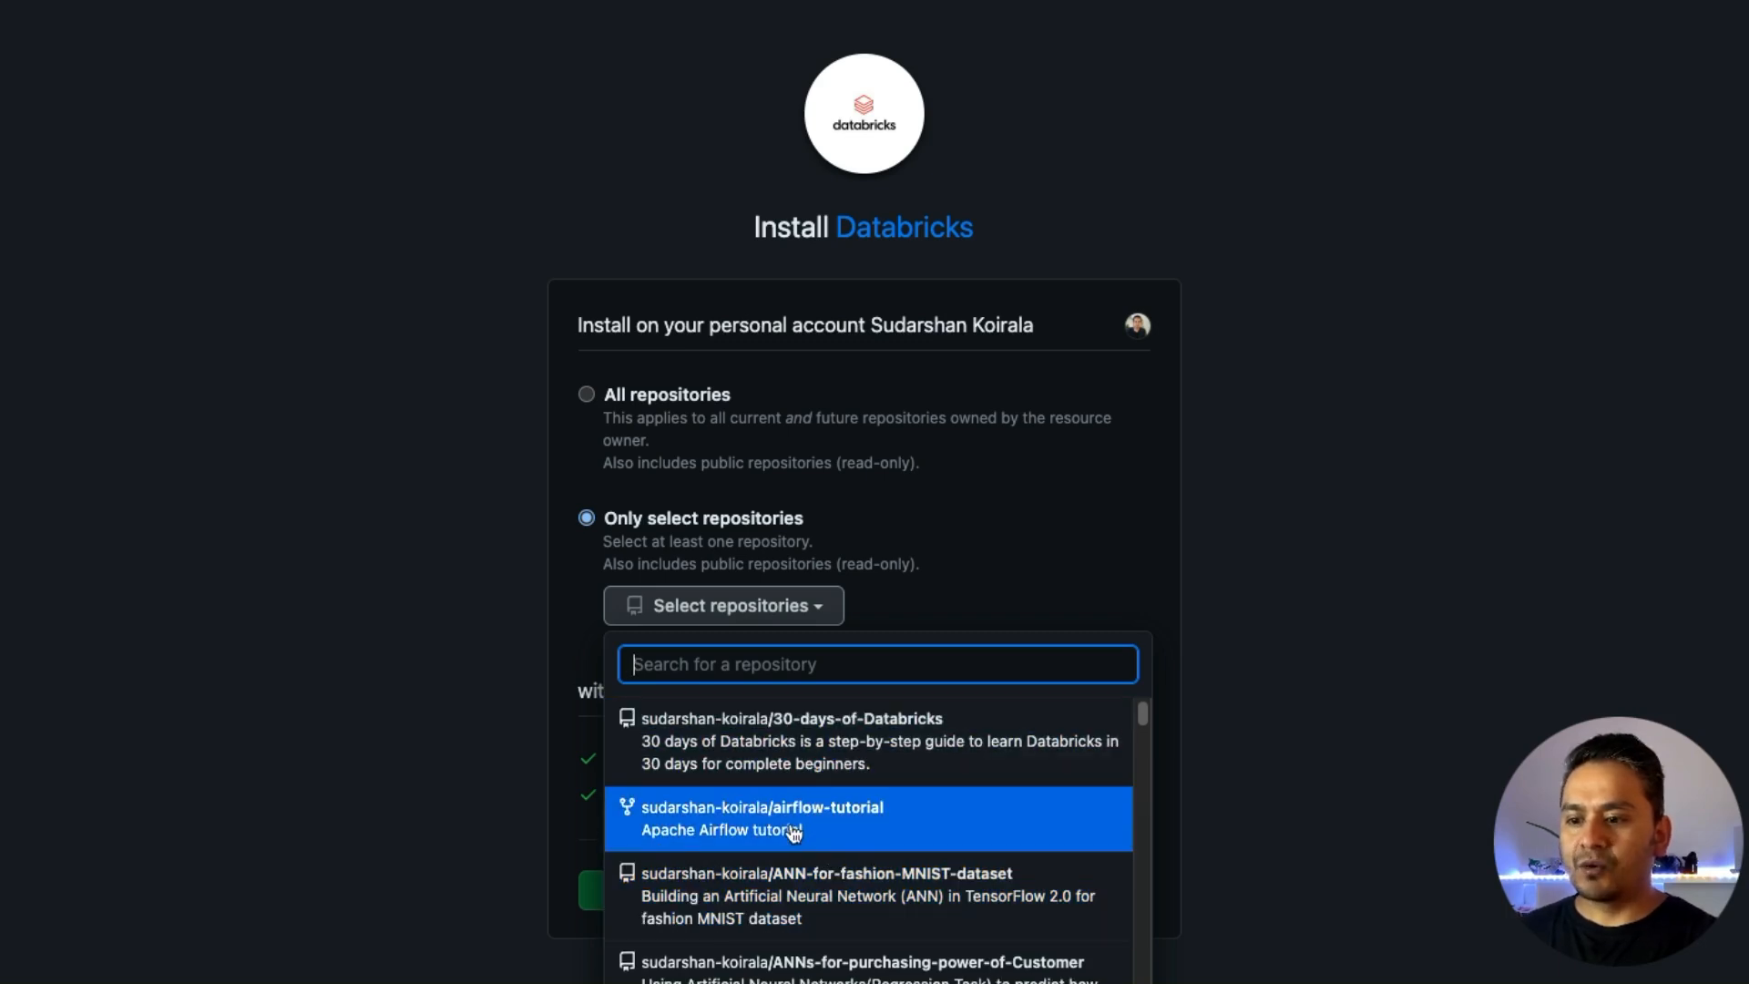
pyautogui.click(805, 755)
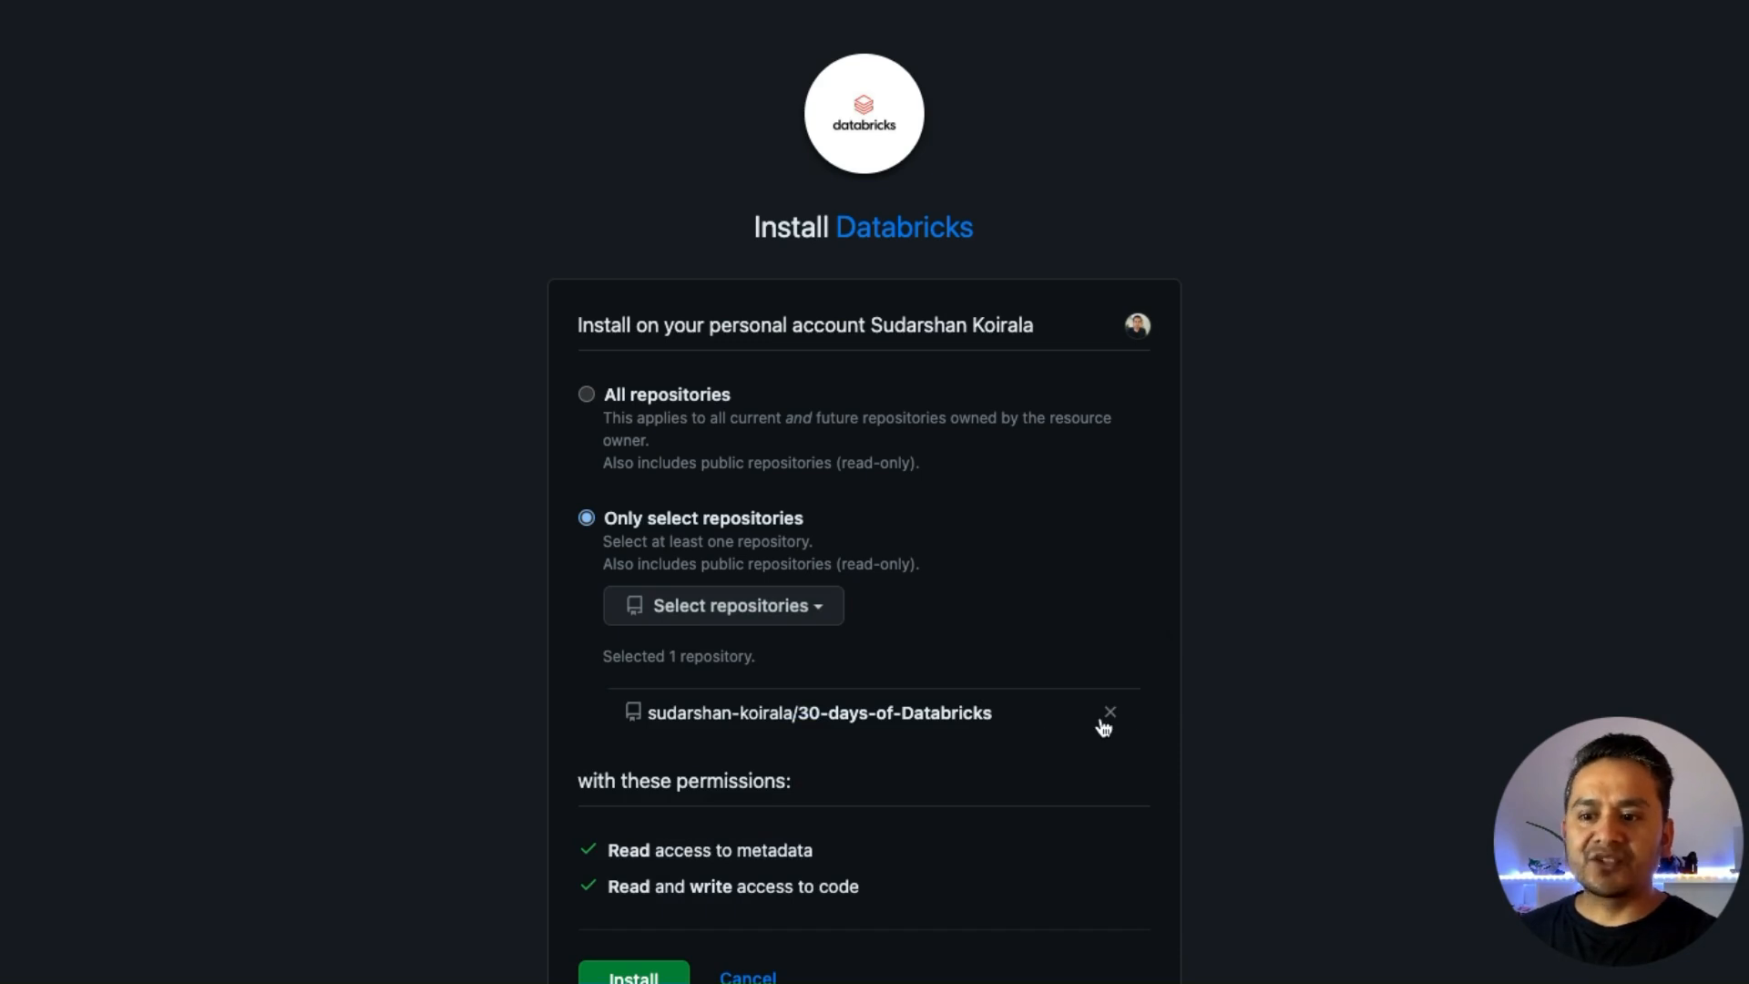
# Install Databricks with access to all repositories, confirm access through GitHub Mobile, and review the installed app's permissions.
pyautogui.click(585, 397)
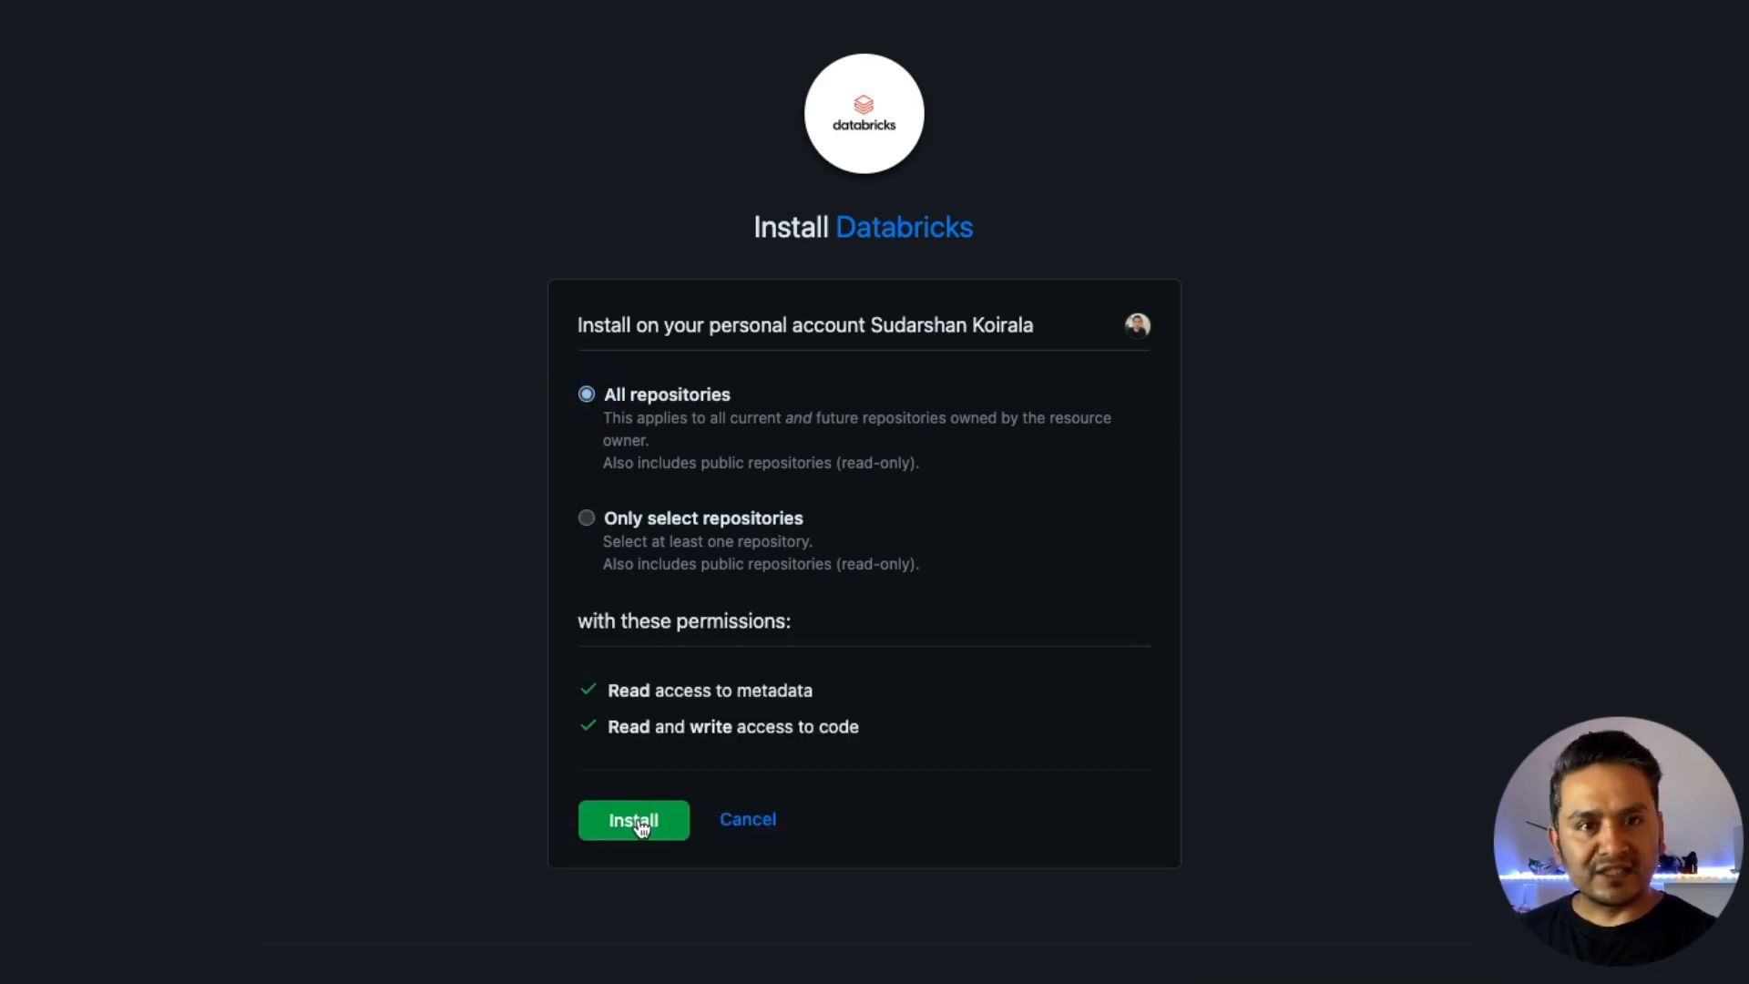
pyautogui.click(637, 821)
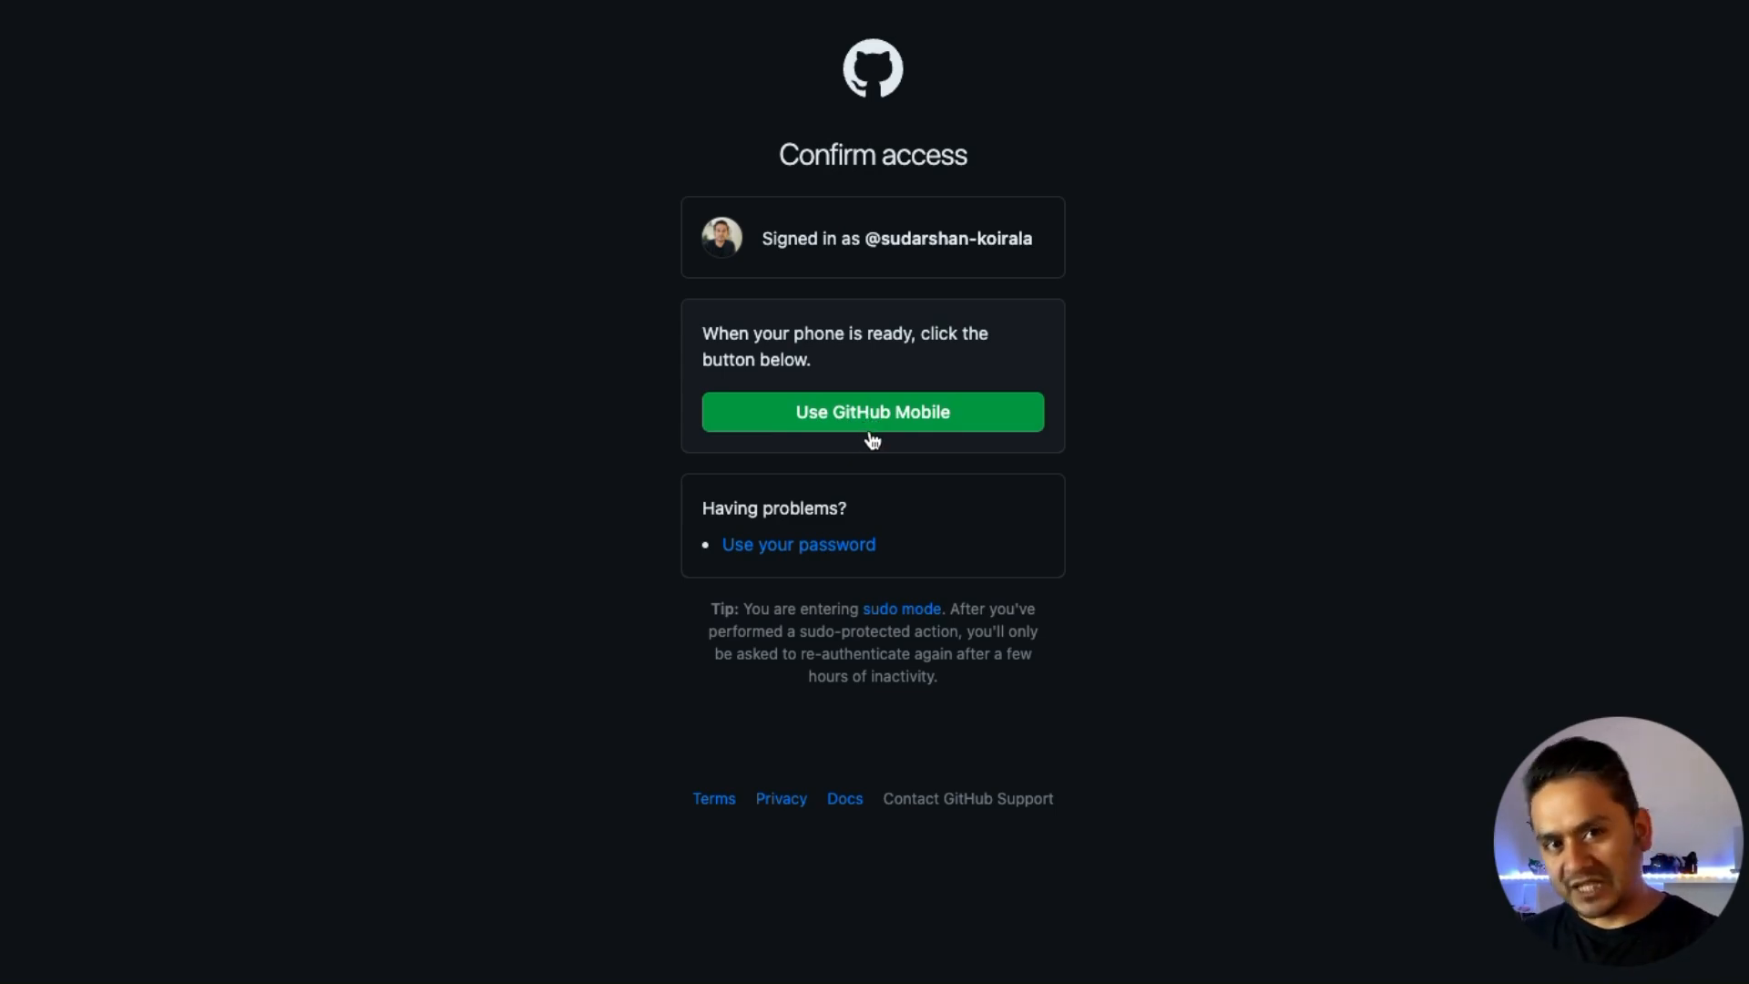
pyautogui.click(832, 417)
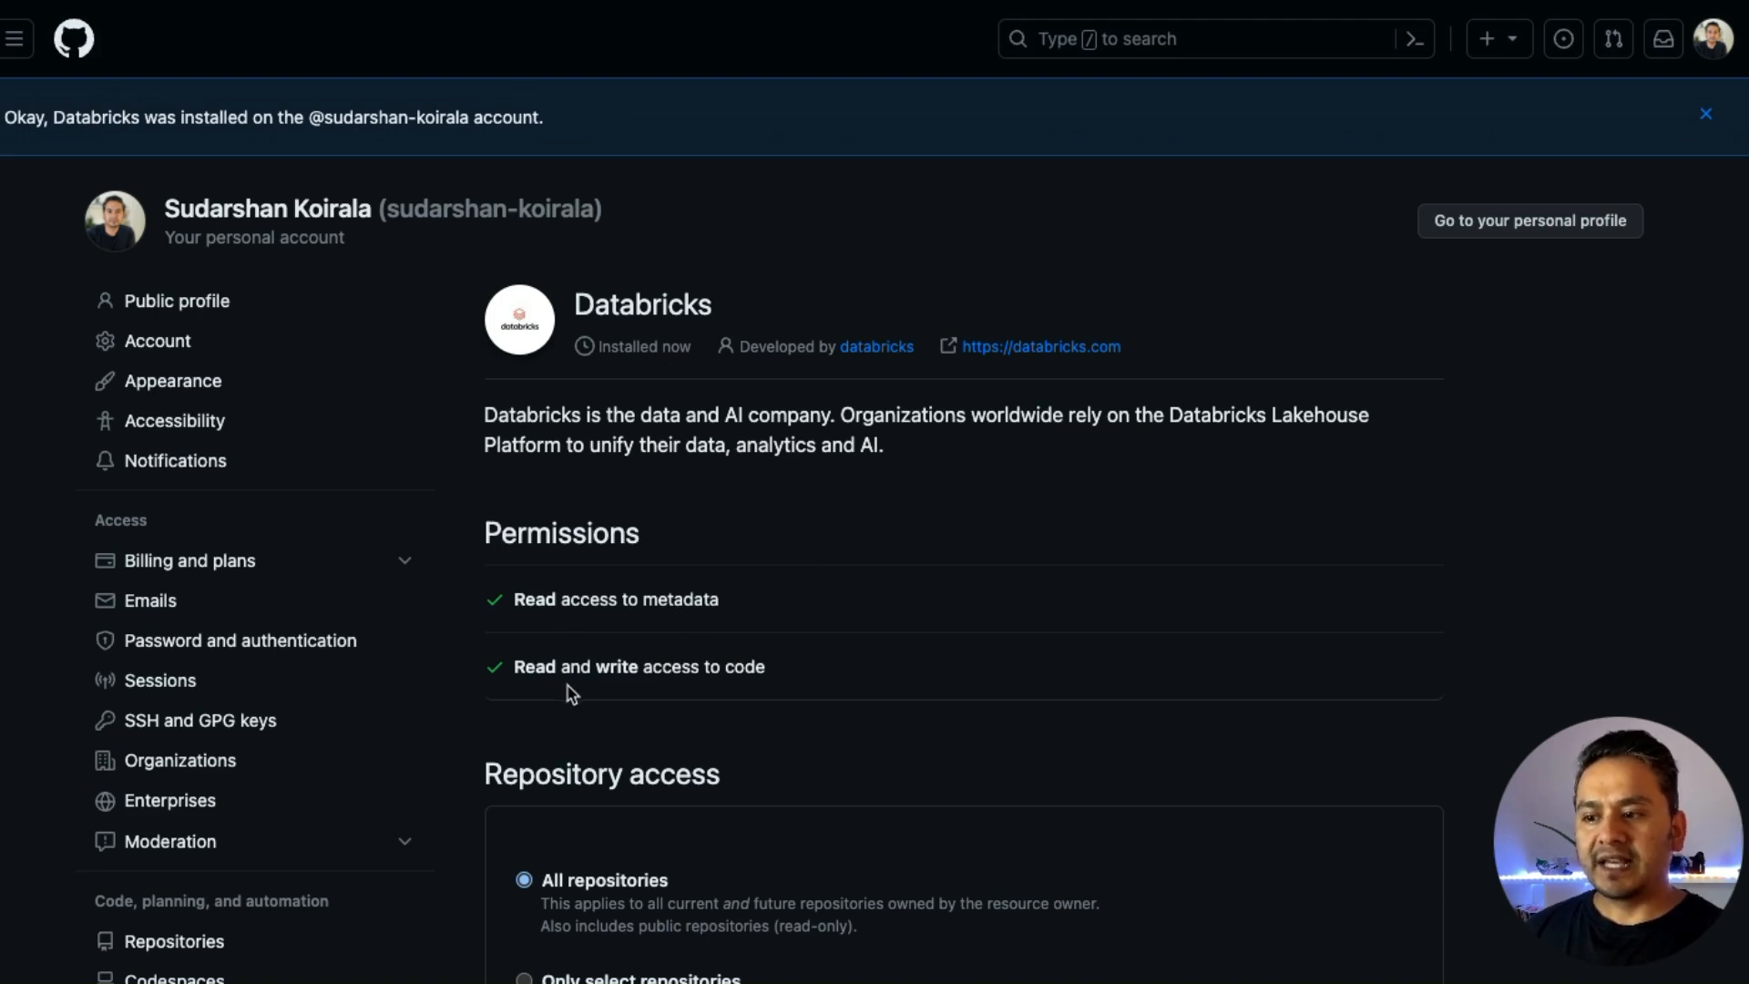
pyautogui.scroll(-7, 722, 700)
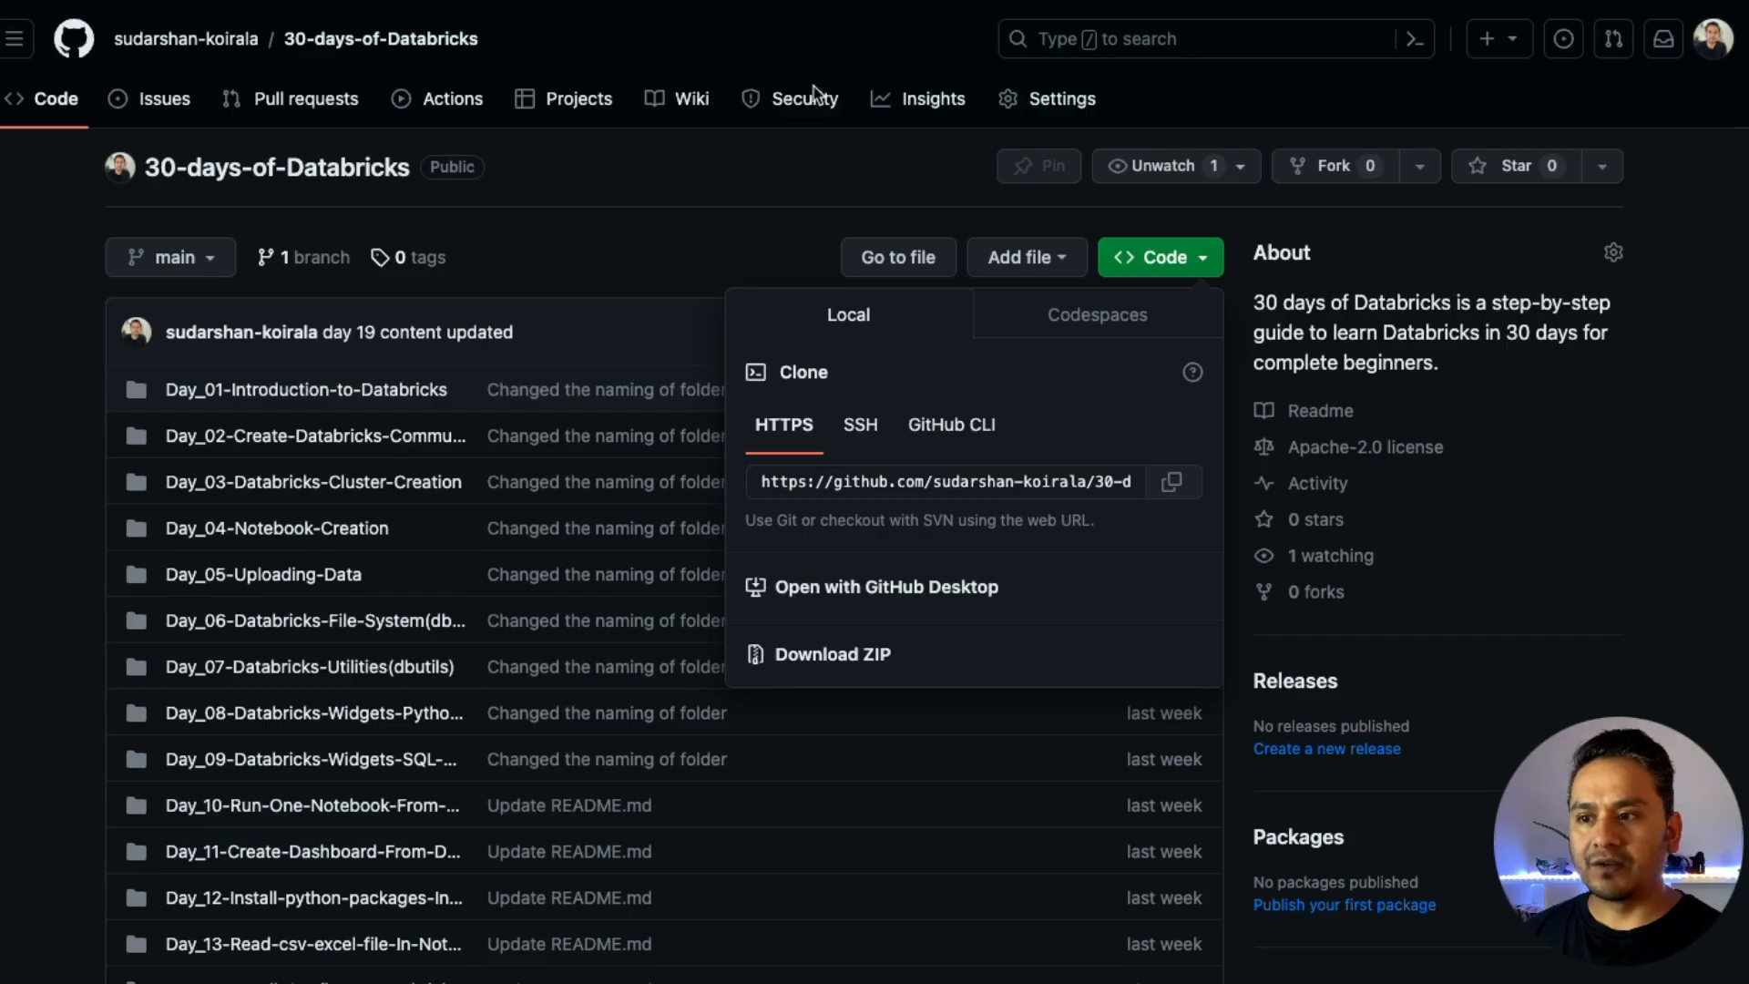
# Switch back to Databricks and open the cloned 30-days-of-Databricks repo under the user's Repos folder.
pyautogui.click(677, 224)
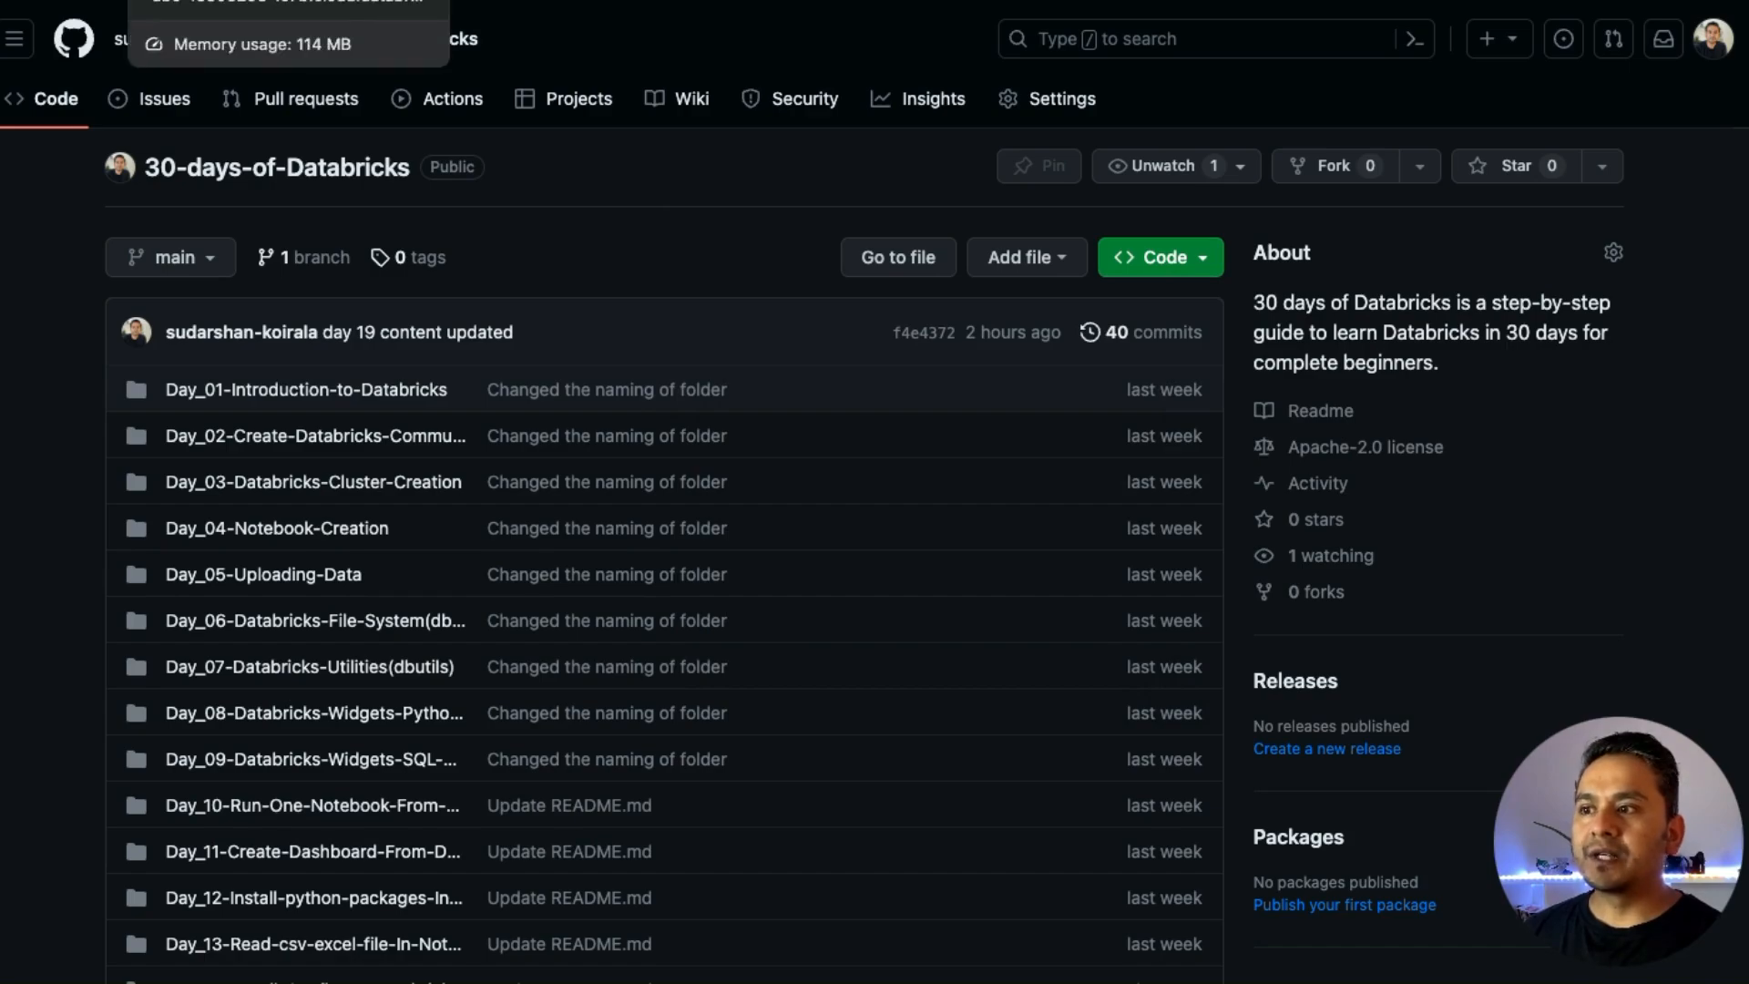
pyautogui.click(473, 3)
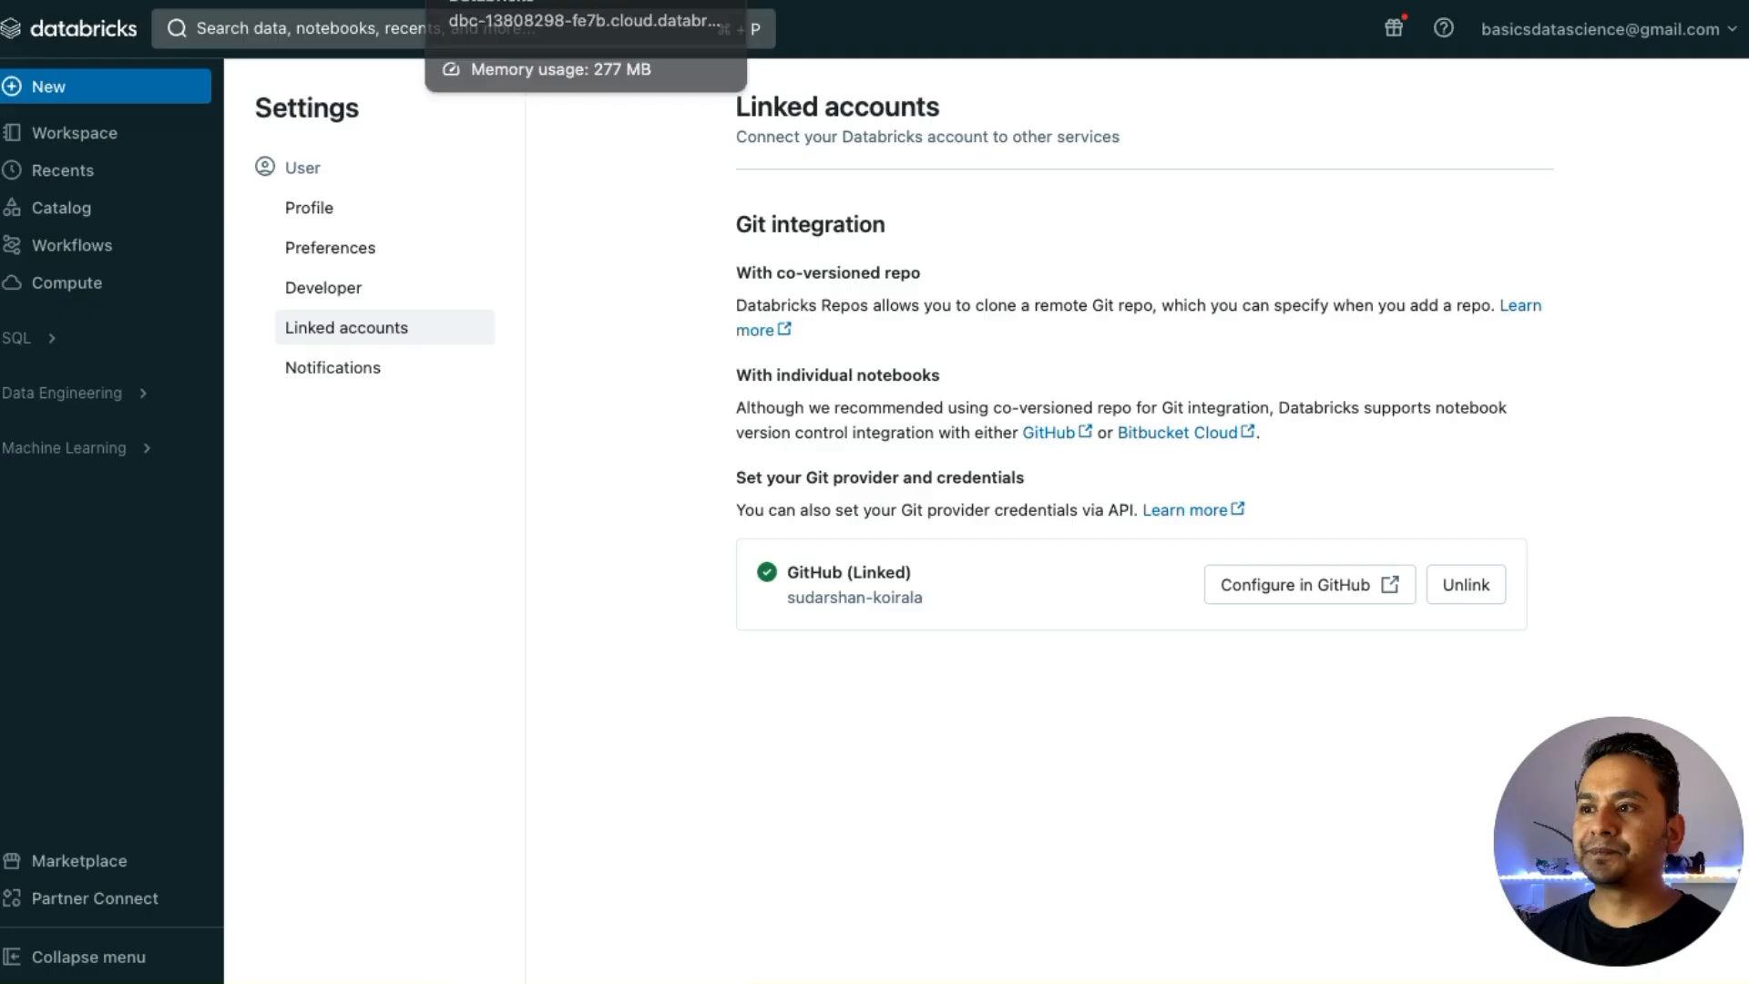
pyautogui.click(71, 137)
pyautogui.click(251, 224)
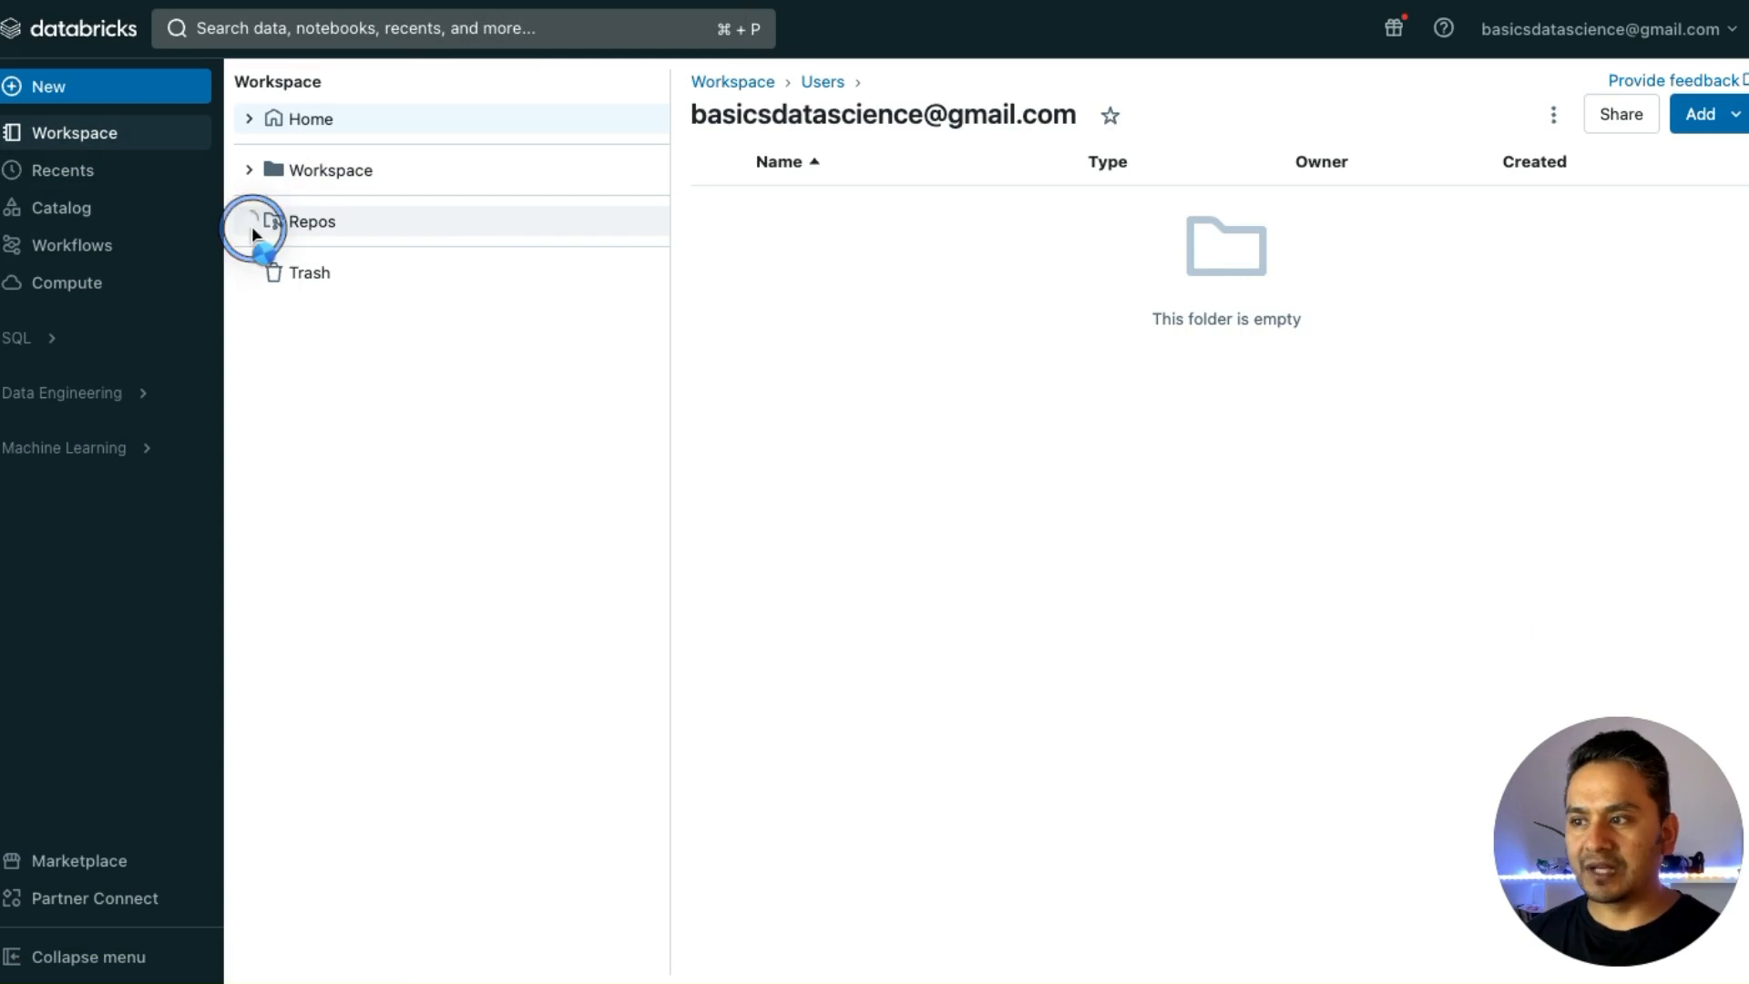
pyautogui.click(432, 253)
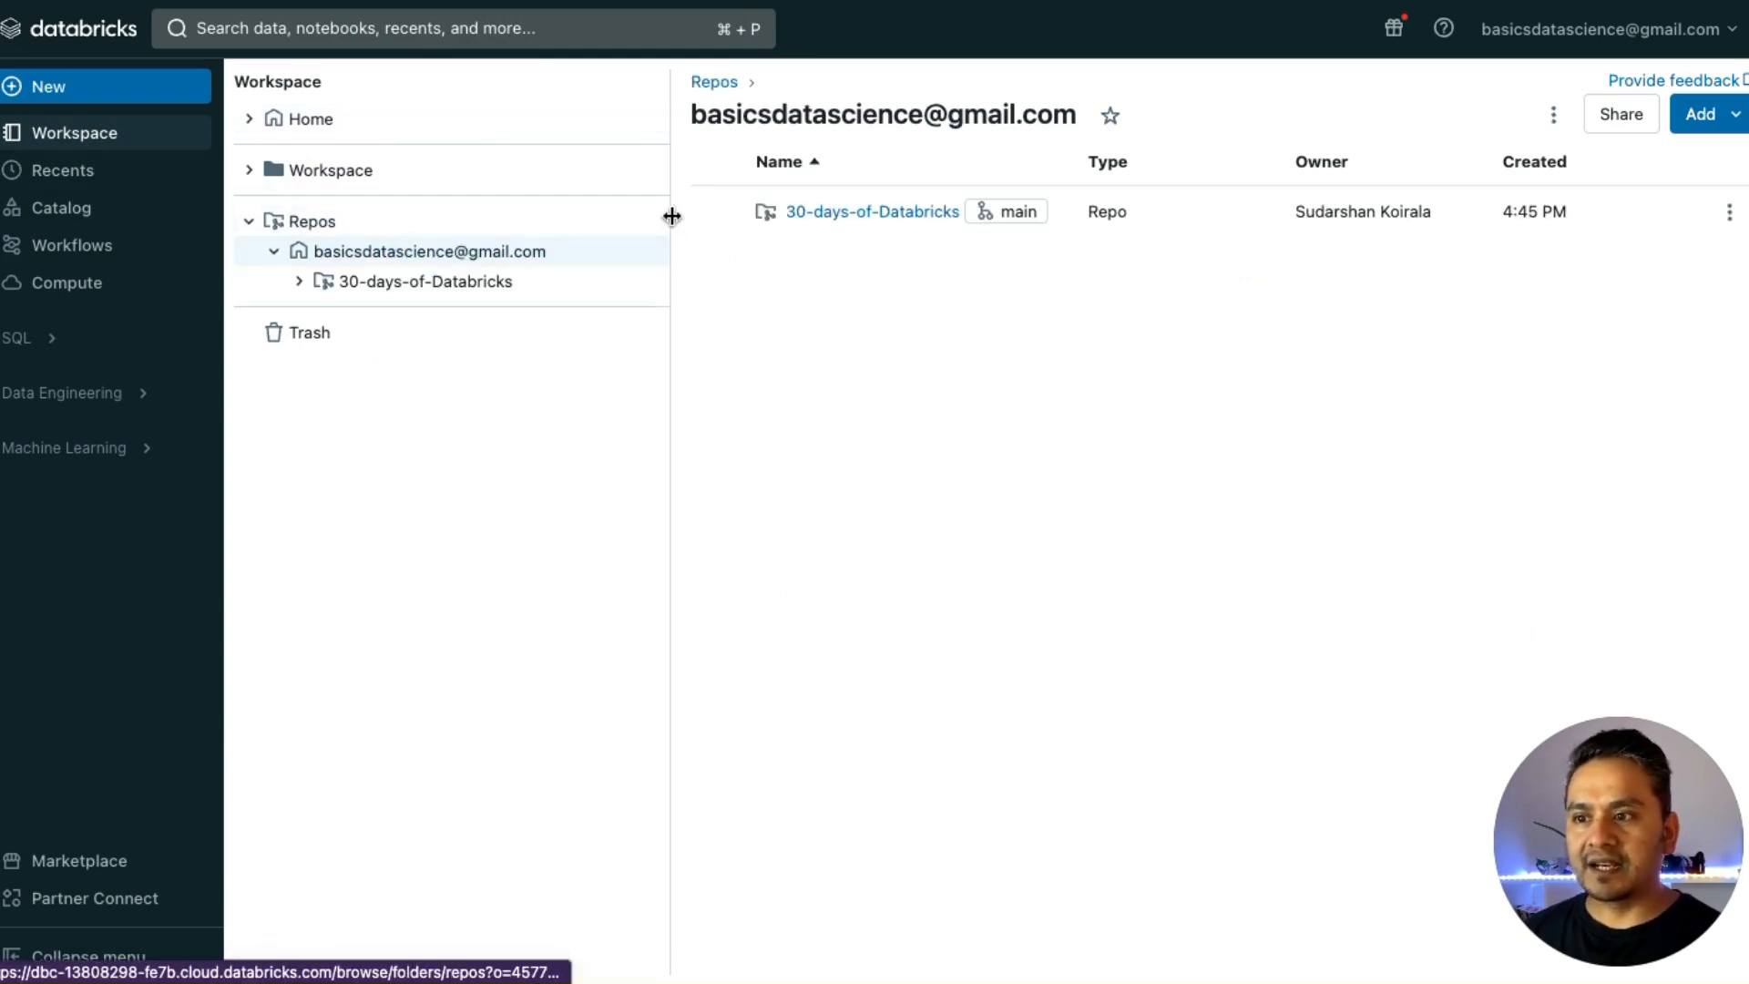
pyautogui.click(839, 215)
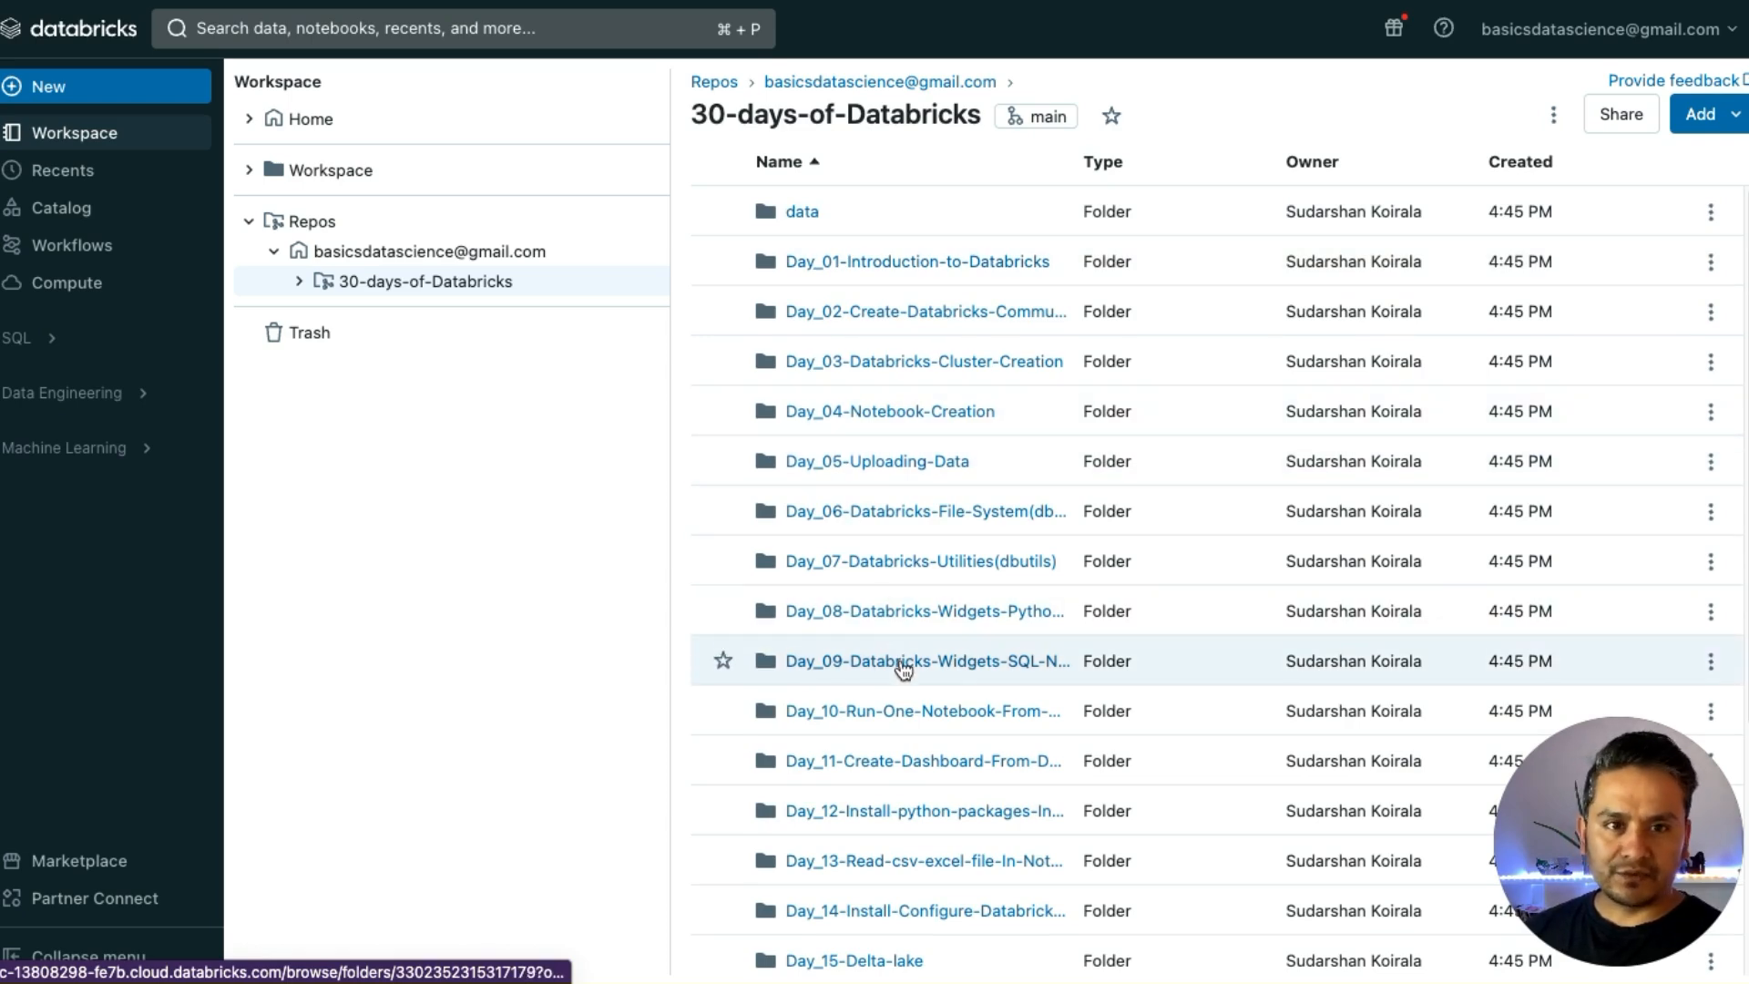
# Open README.md in the repo and add the bullet "- Git integration done." below the Databricks Website link.
pyautogui.scroll(-4, 901, 665)
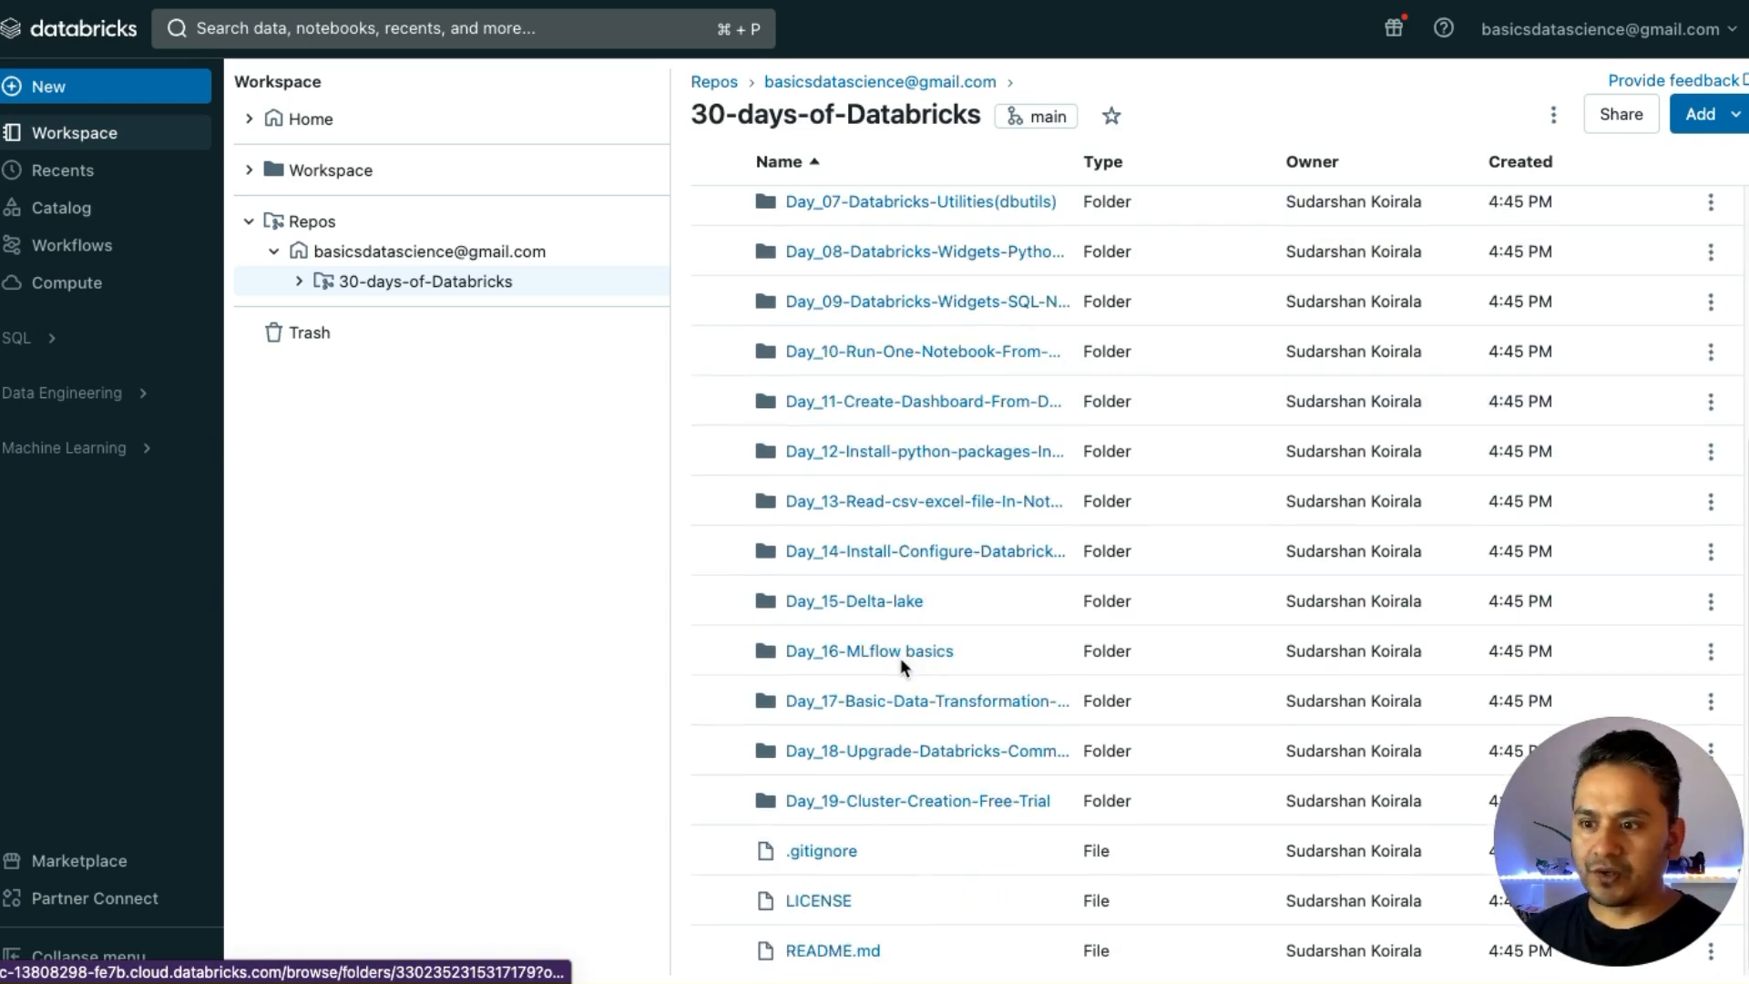
pyautogui.click(825, 955)
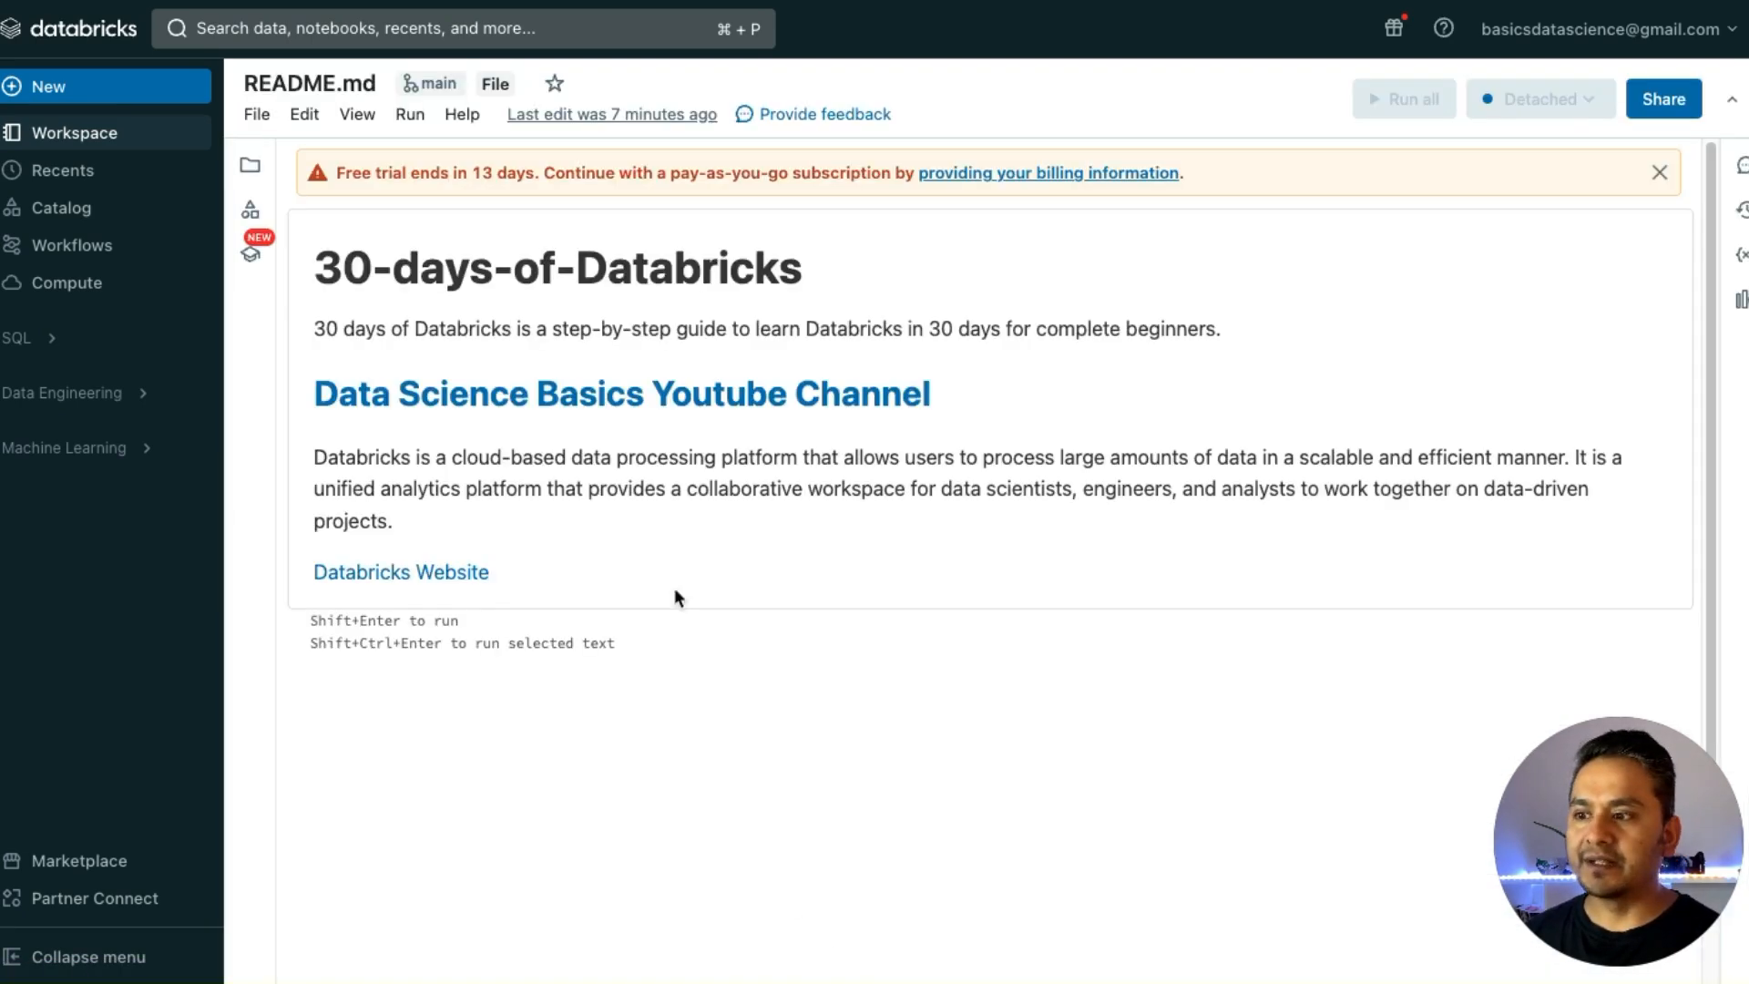
pyautogui.doubleClick(613, 325)
pyautogui.click(870, 513)
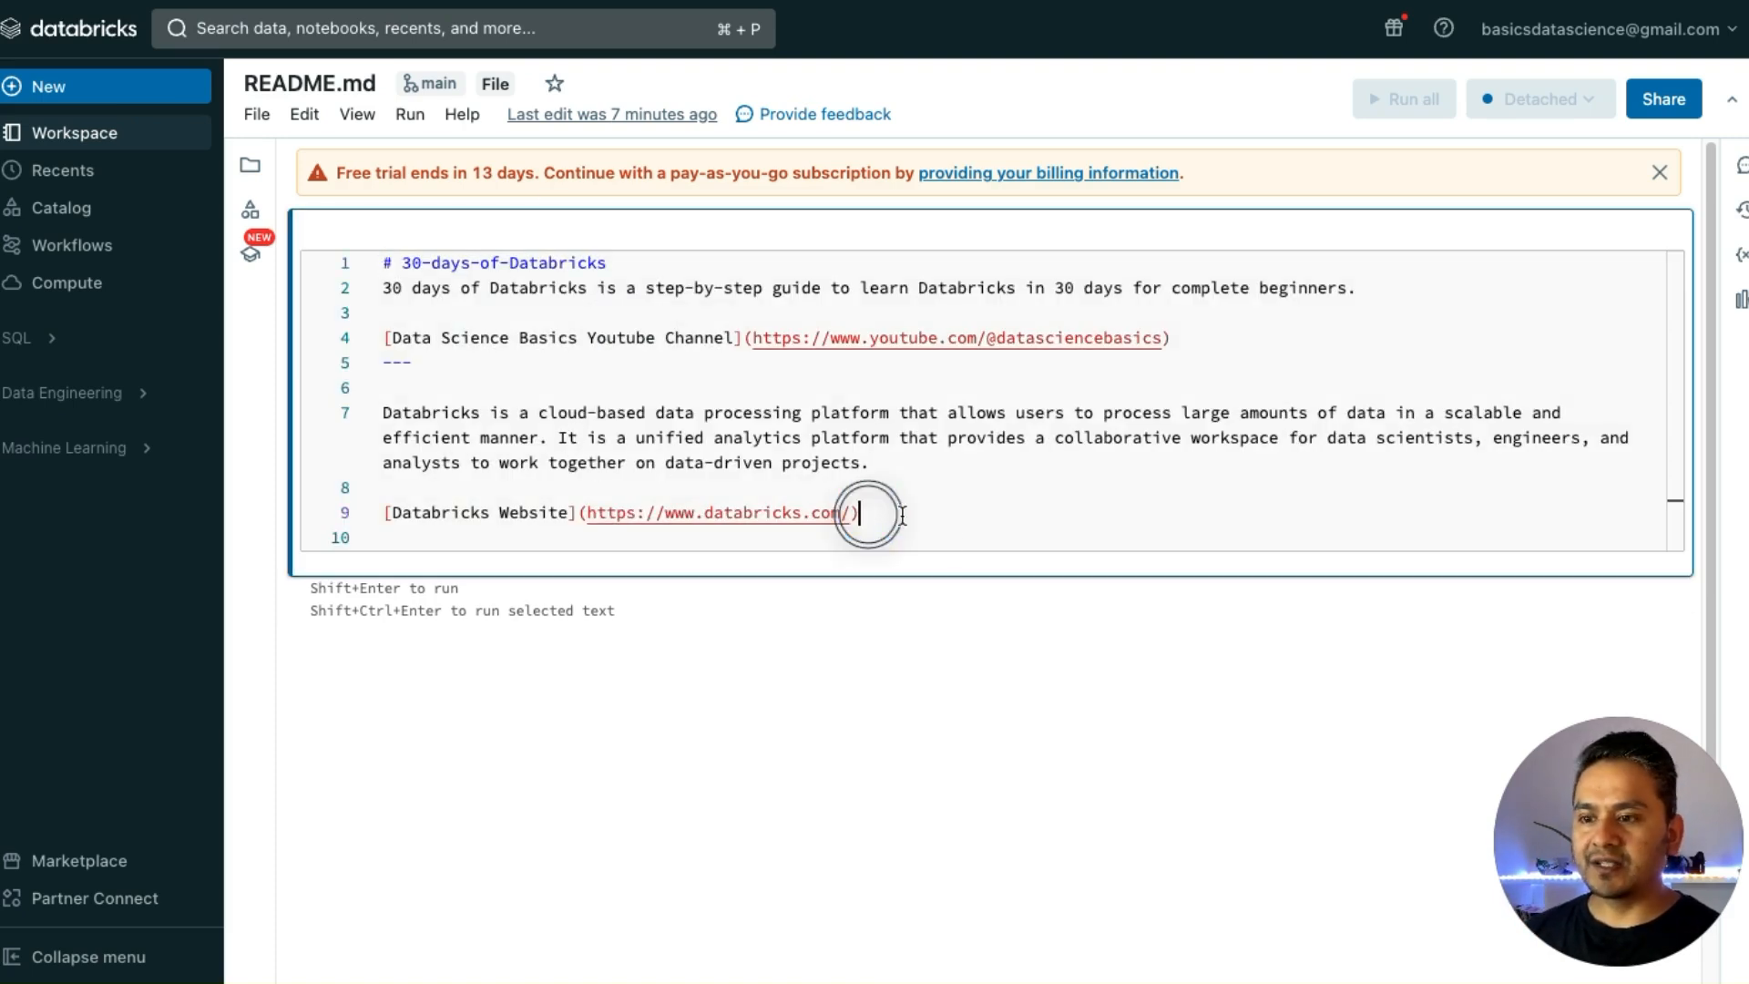
pyautogui.press('Return')
pyautogui.write('- ')
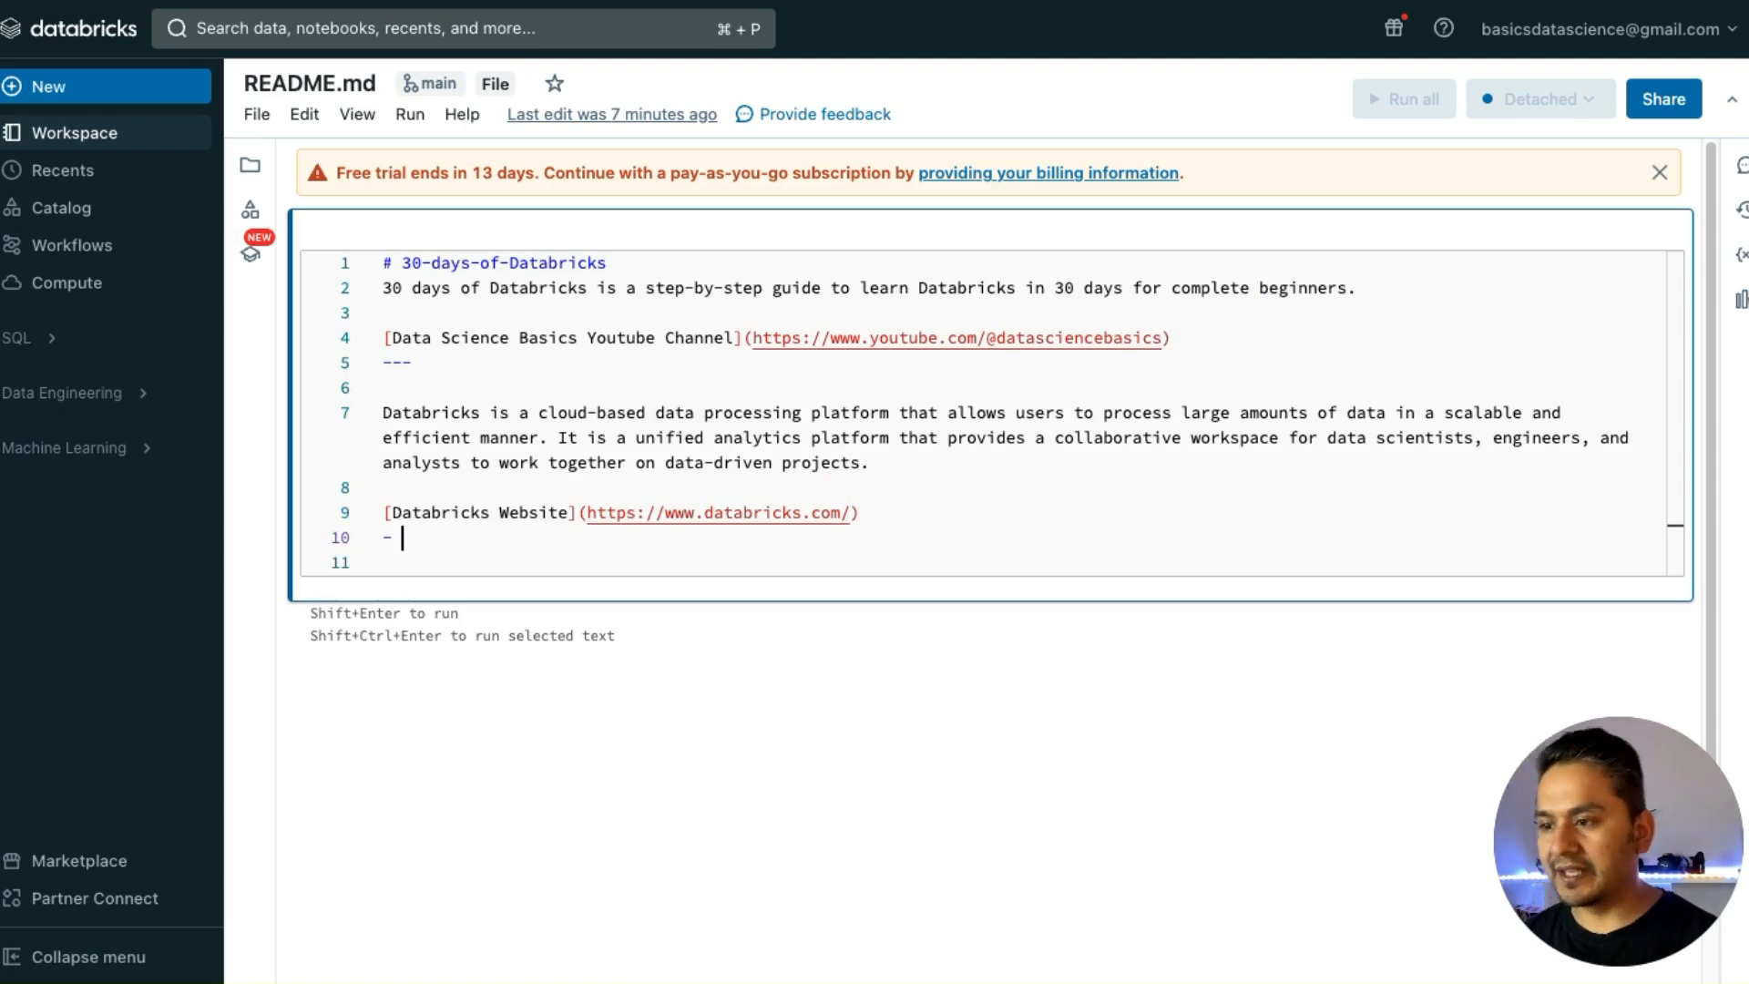
pyautogui.write('Git integration done.')
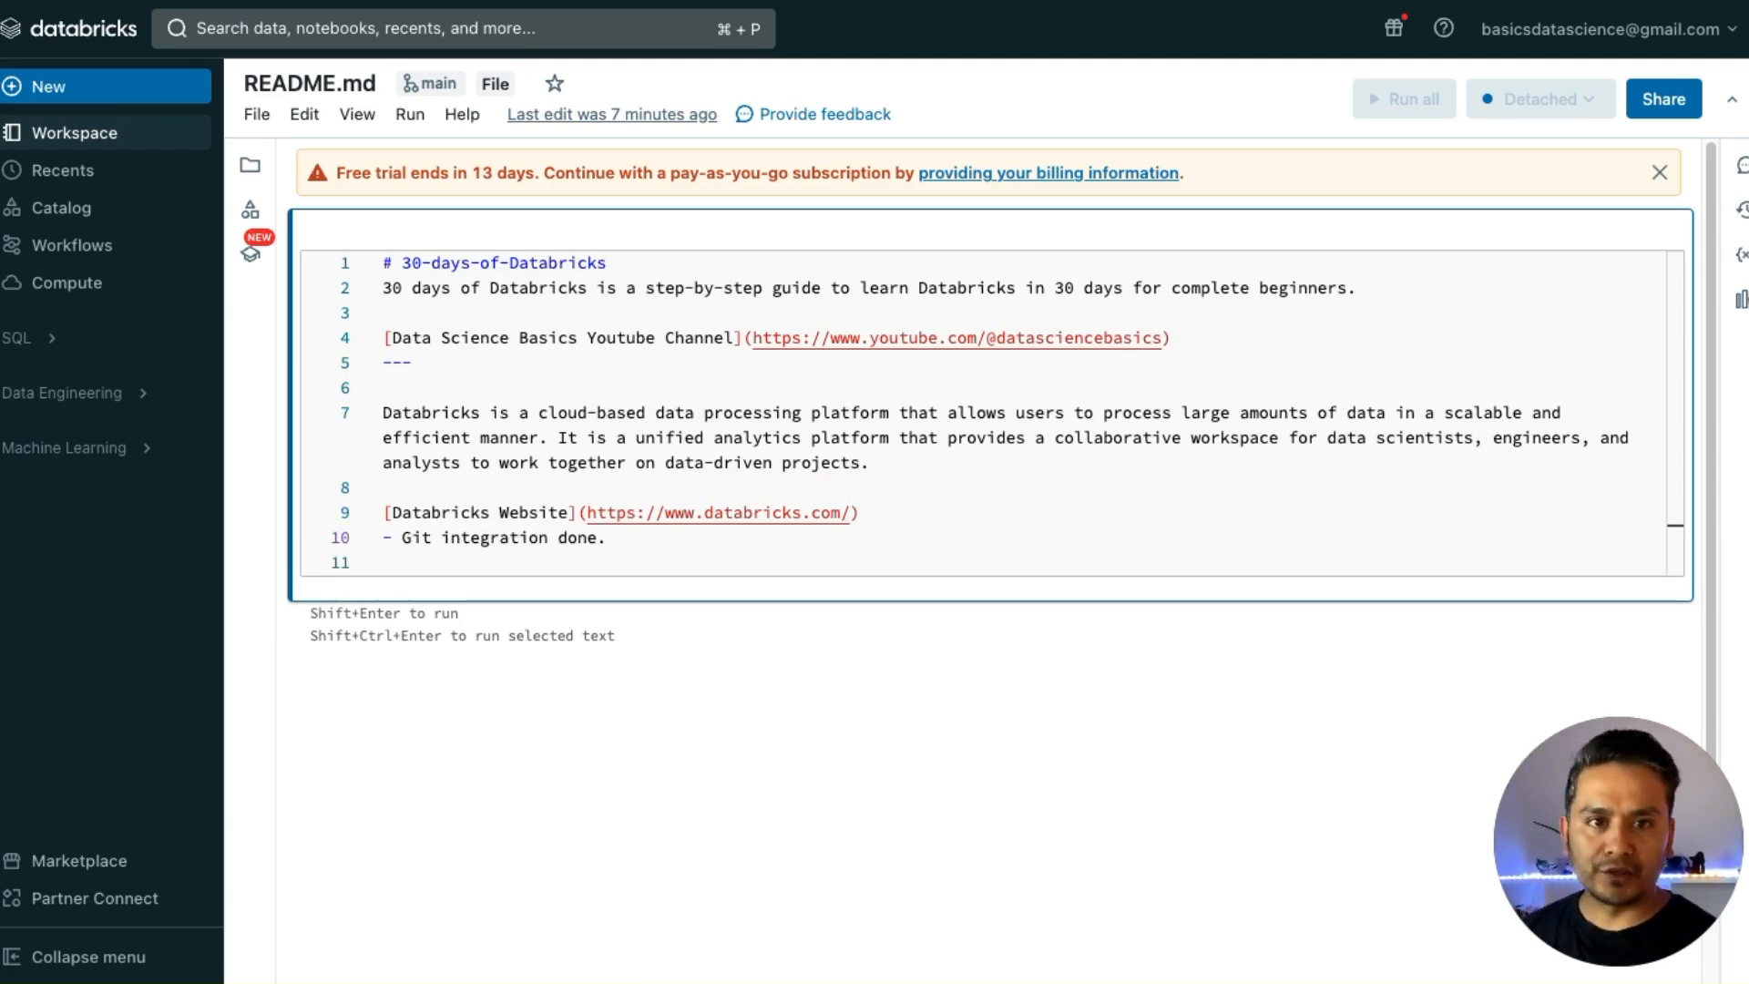
pyautogui.click(761, 789)
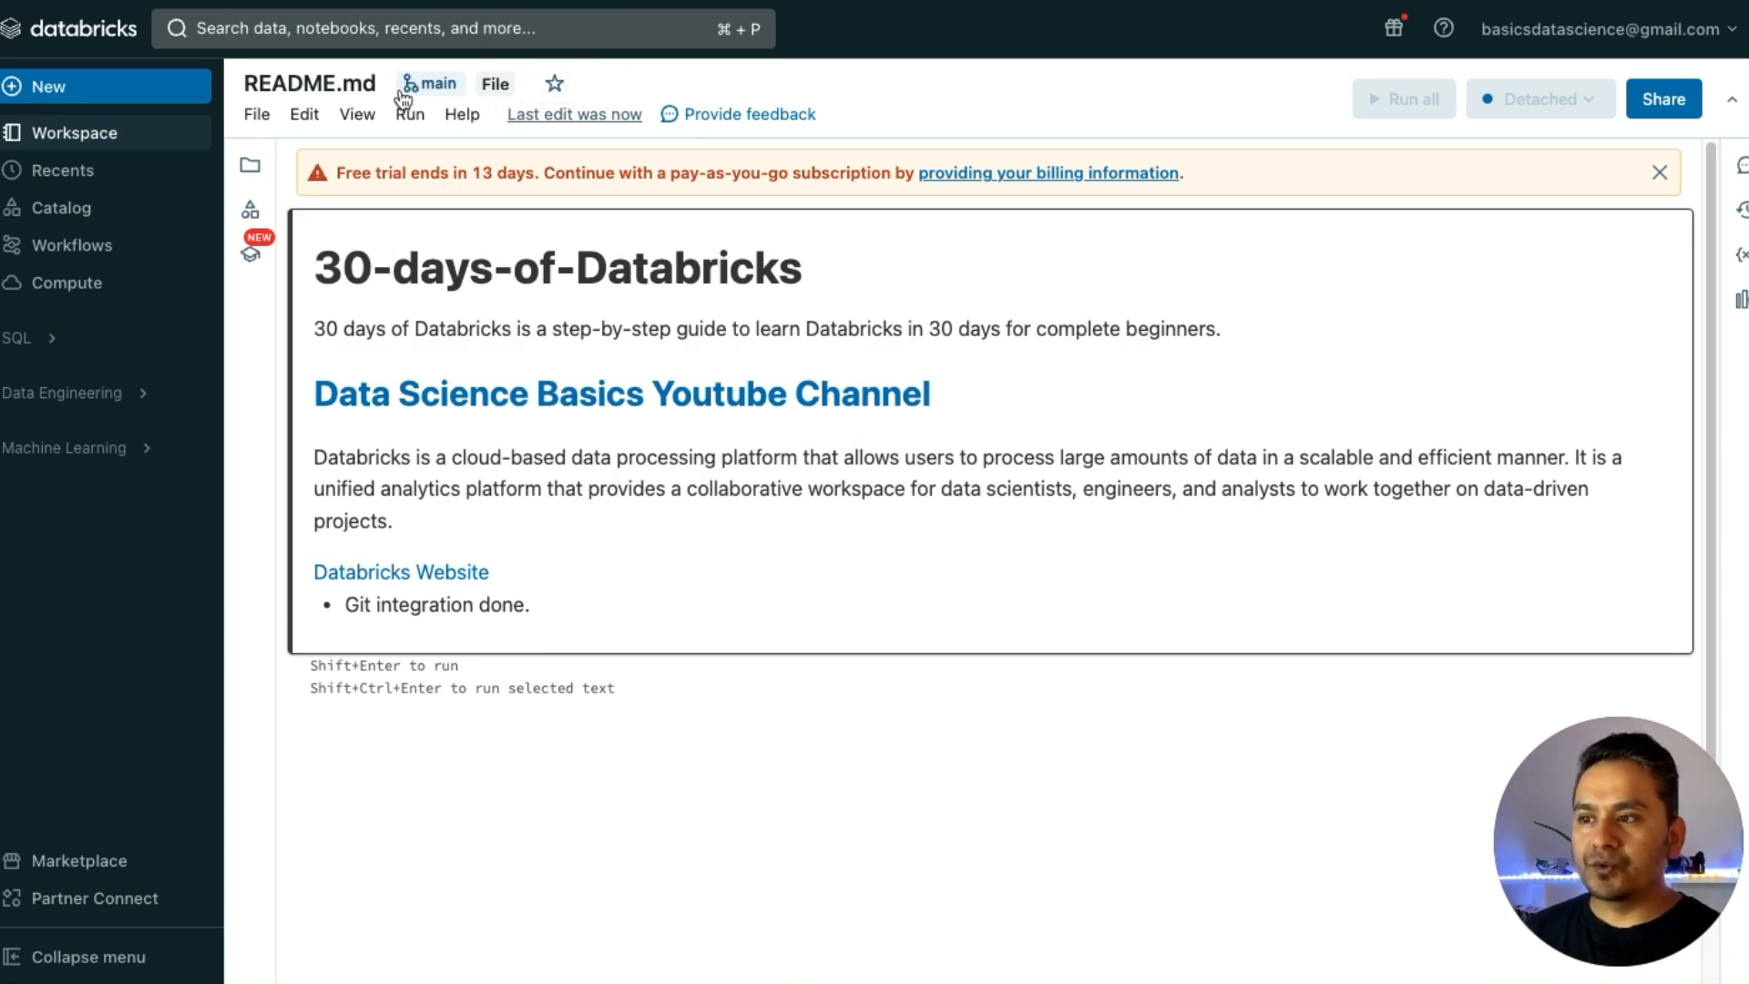
# Commit and push the README.md change to the main branch with the message "git integration done".
pyautogui.click(440, 84)
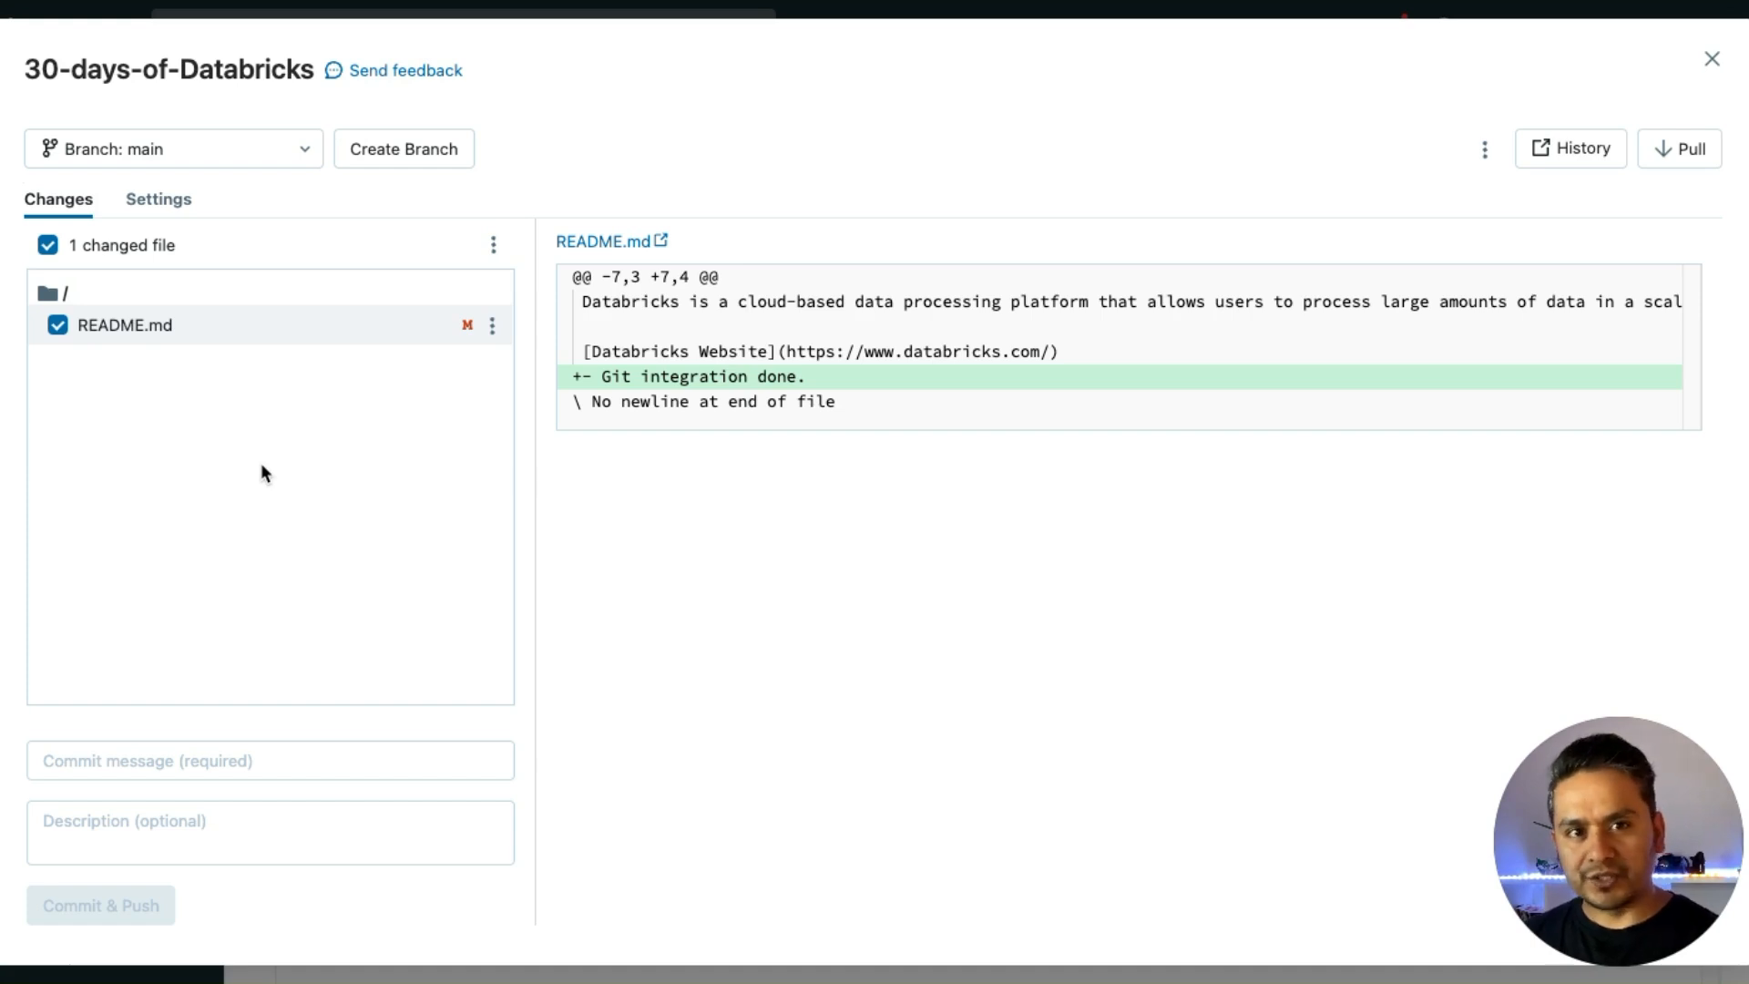
pyautogui.click(141, 760)
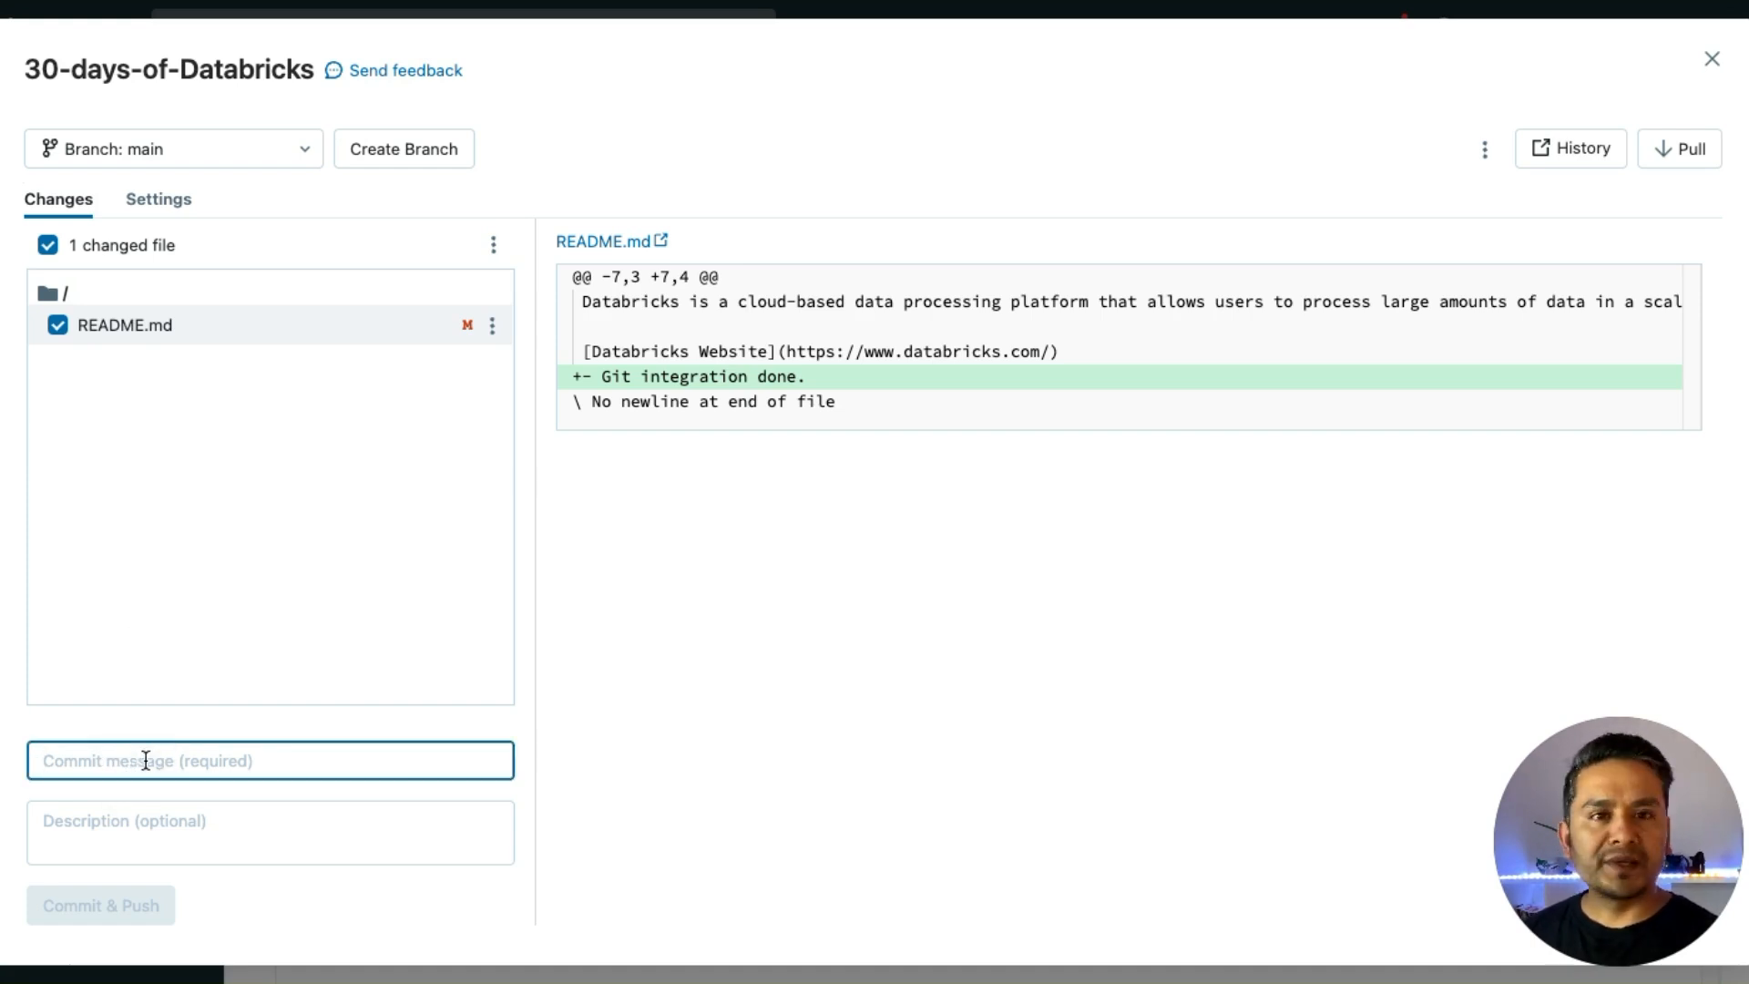
pyautogui.write('git inte')
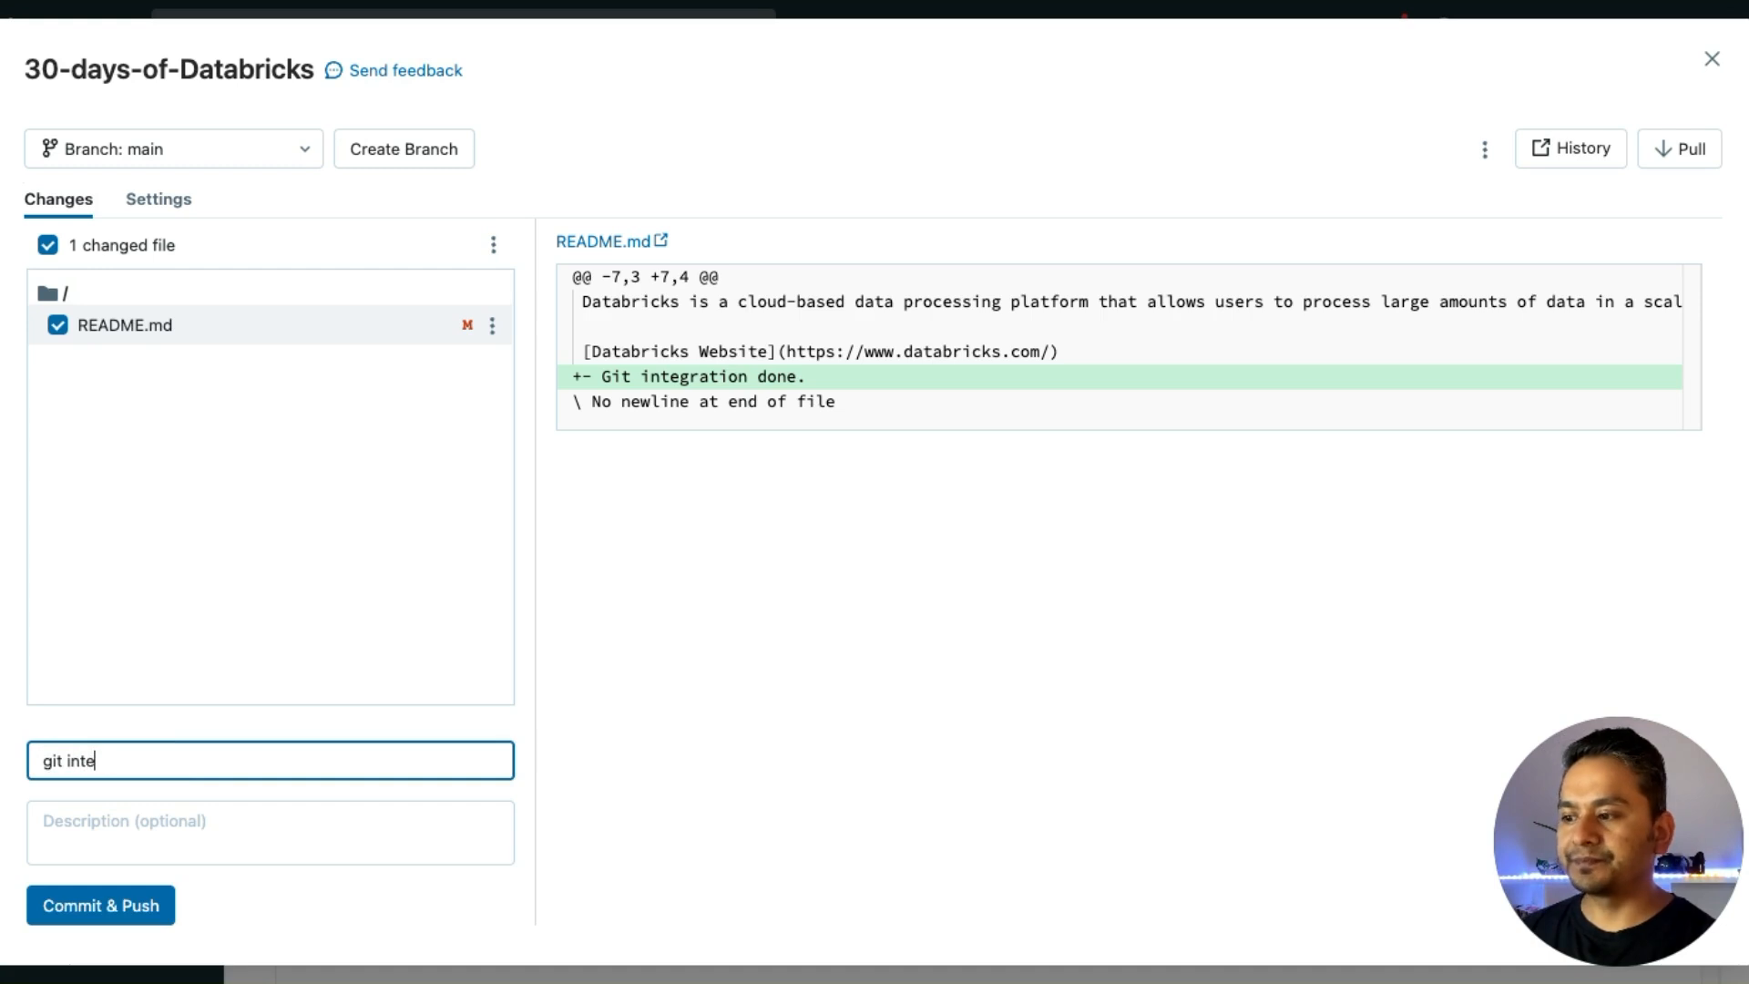
pyautogui.write('gration done')
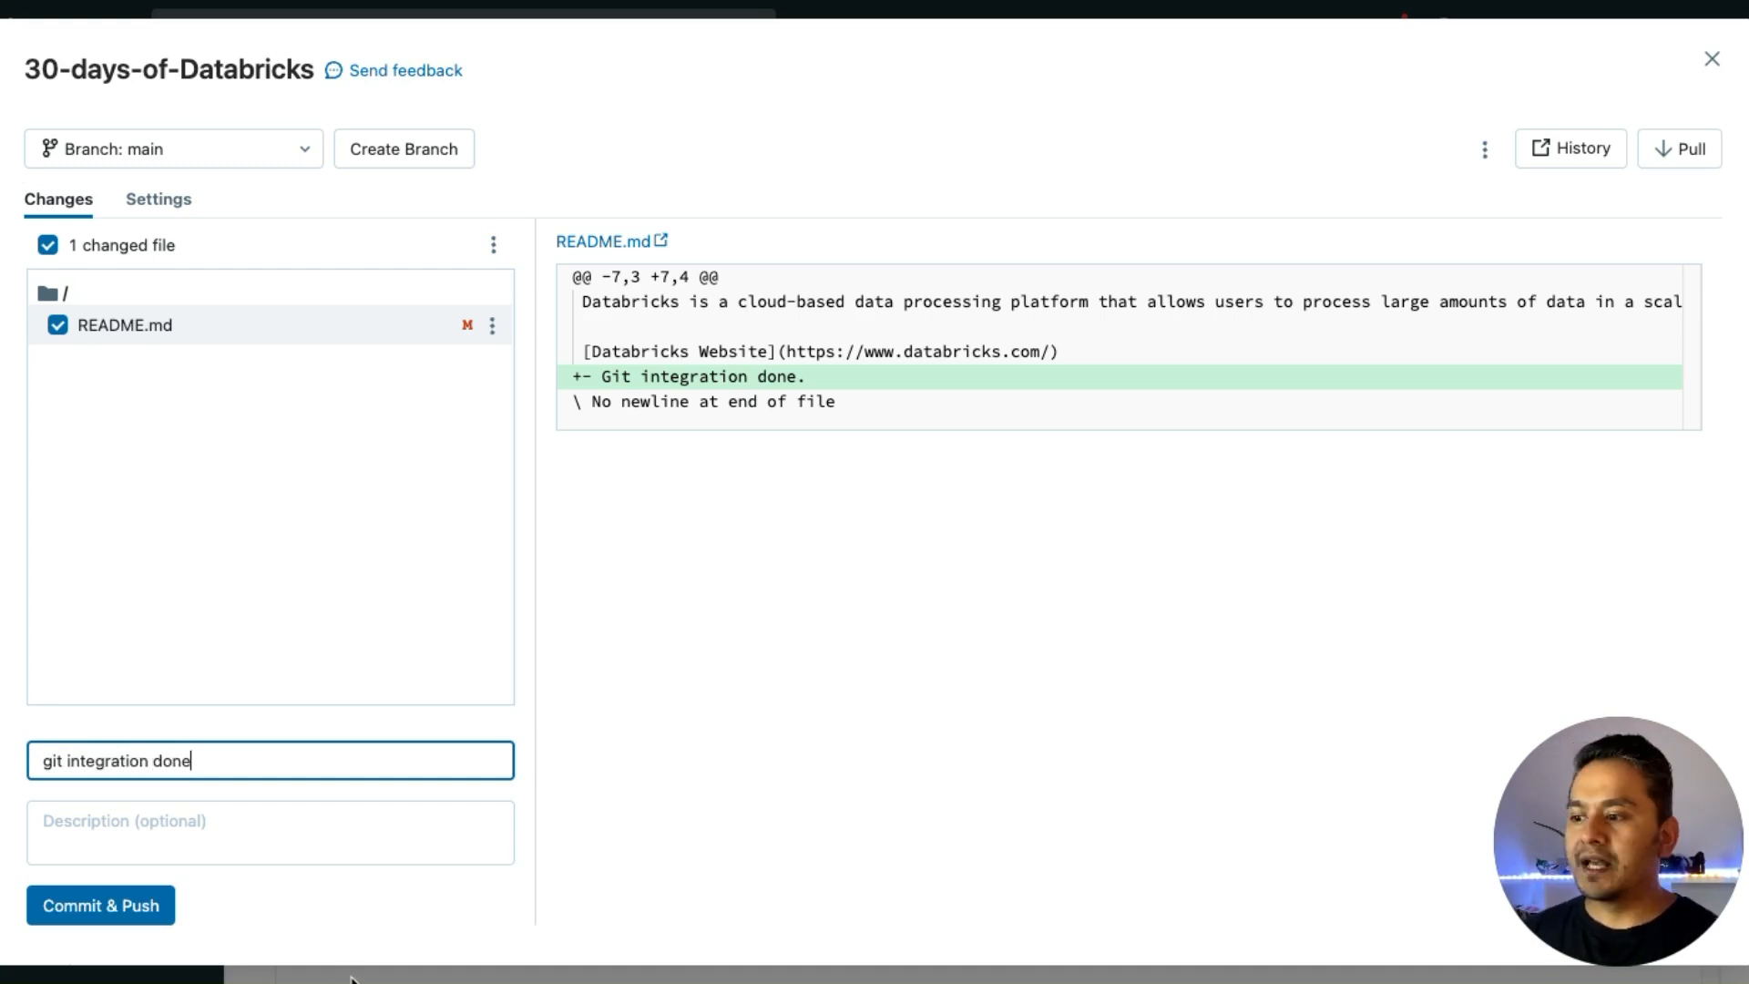
pyautogui.click(105, 925)
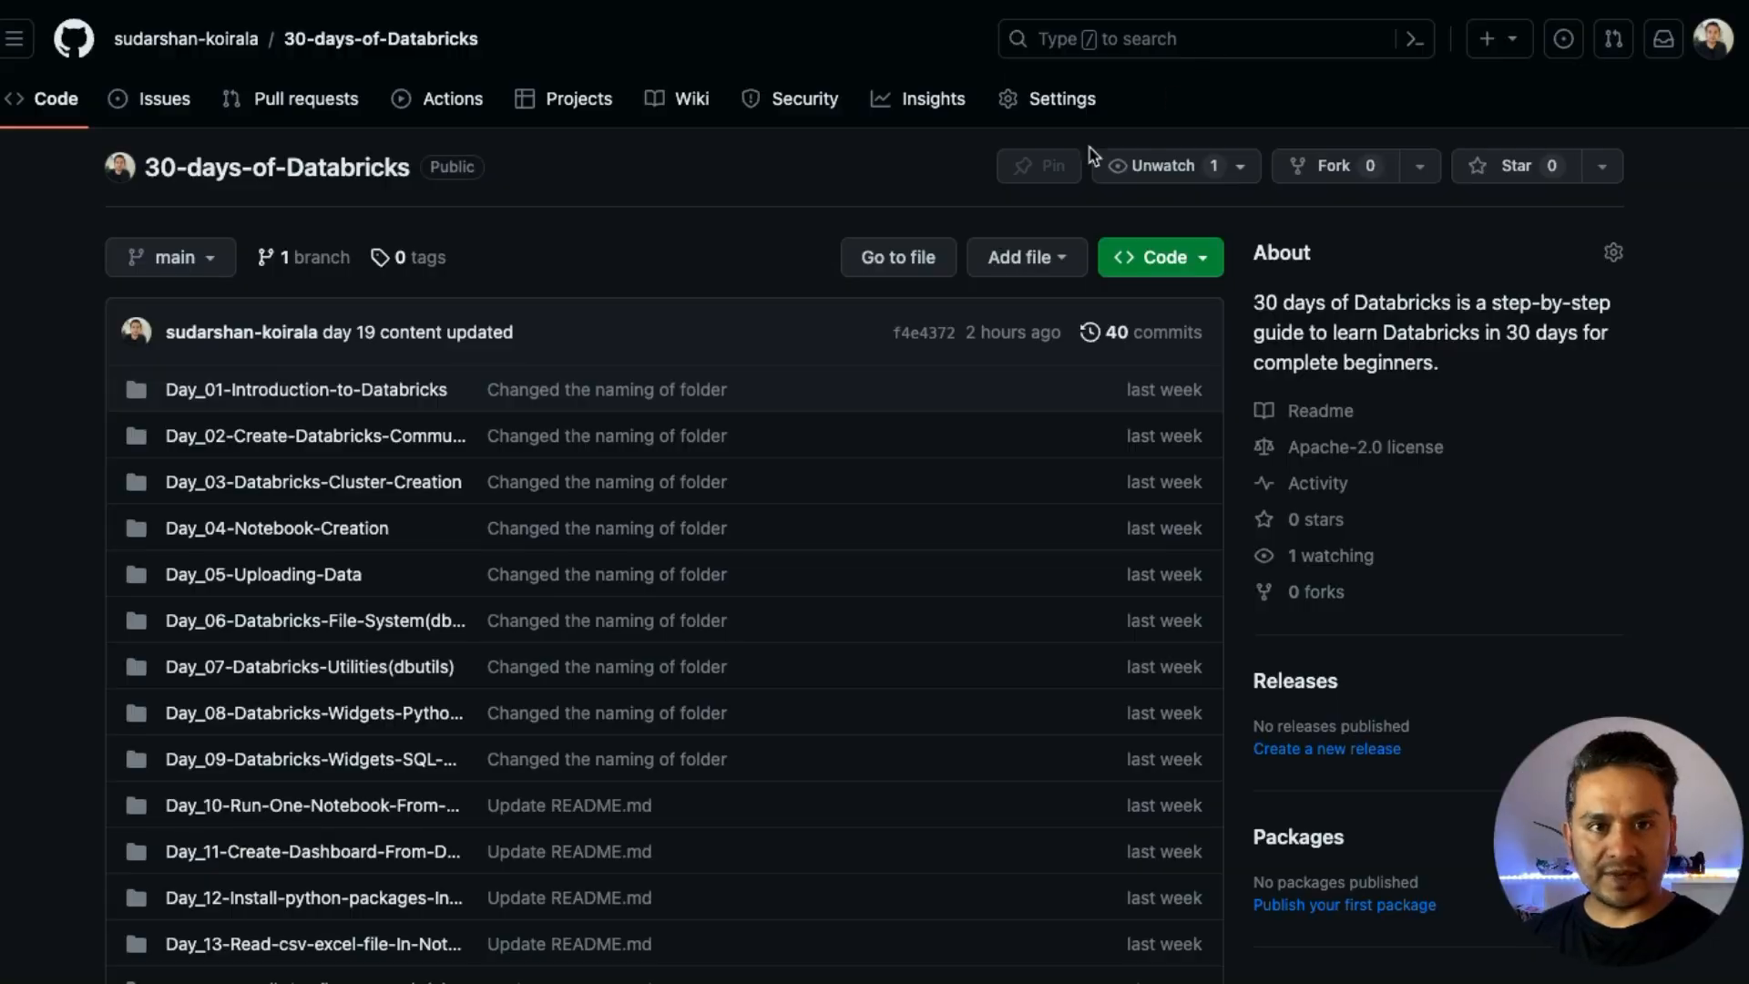
# Switch to the 30-days-of-Databricks repository on GitHub, reload it, and examine the README and the latest commit.
pyautogui.scroll(-3, 416, 443)
pyautogui.scroll(-7, 416, 444)
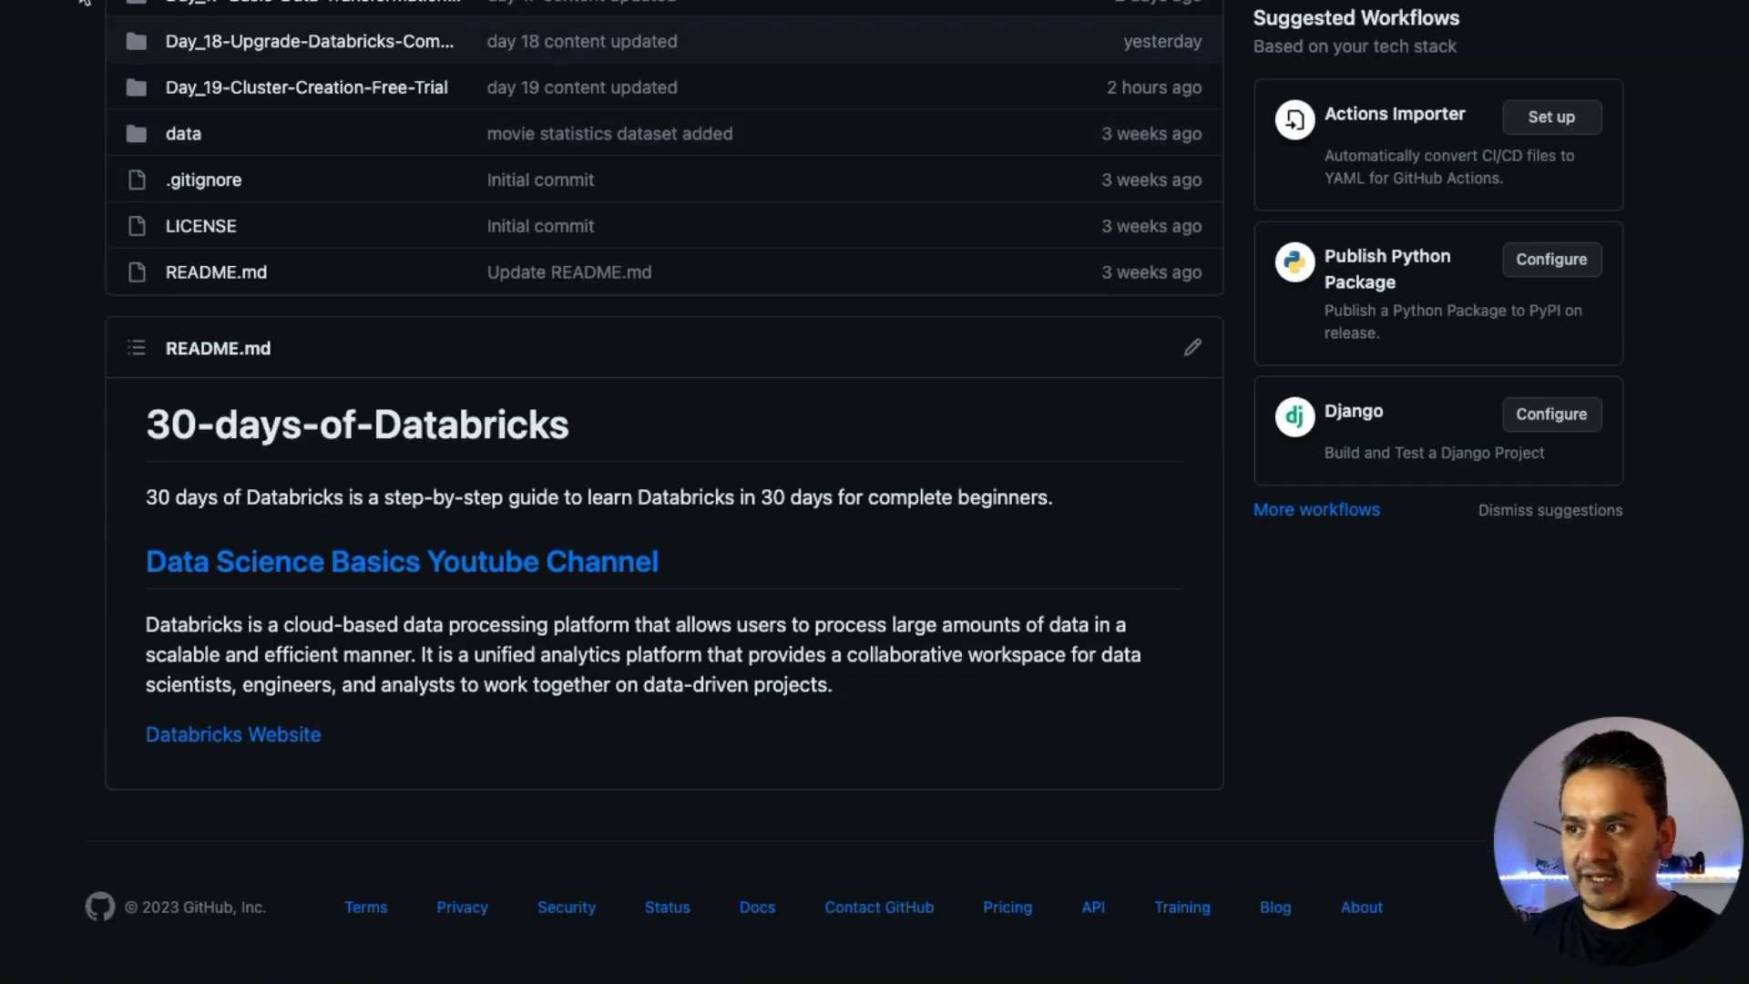
pyautogui.click(82, 0)
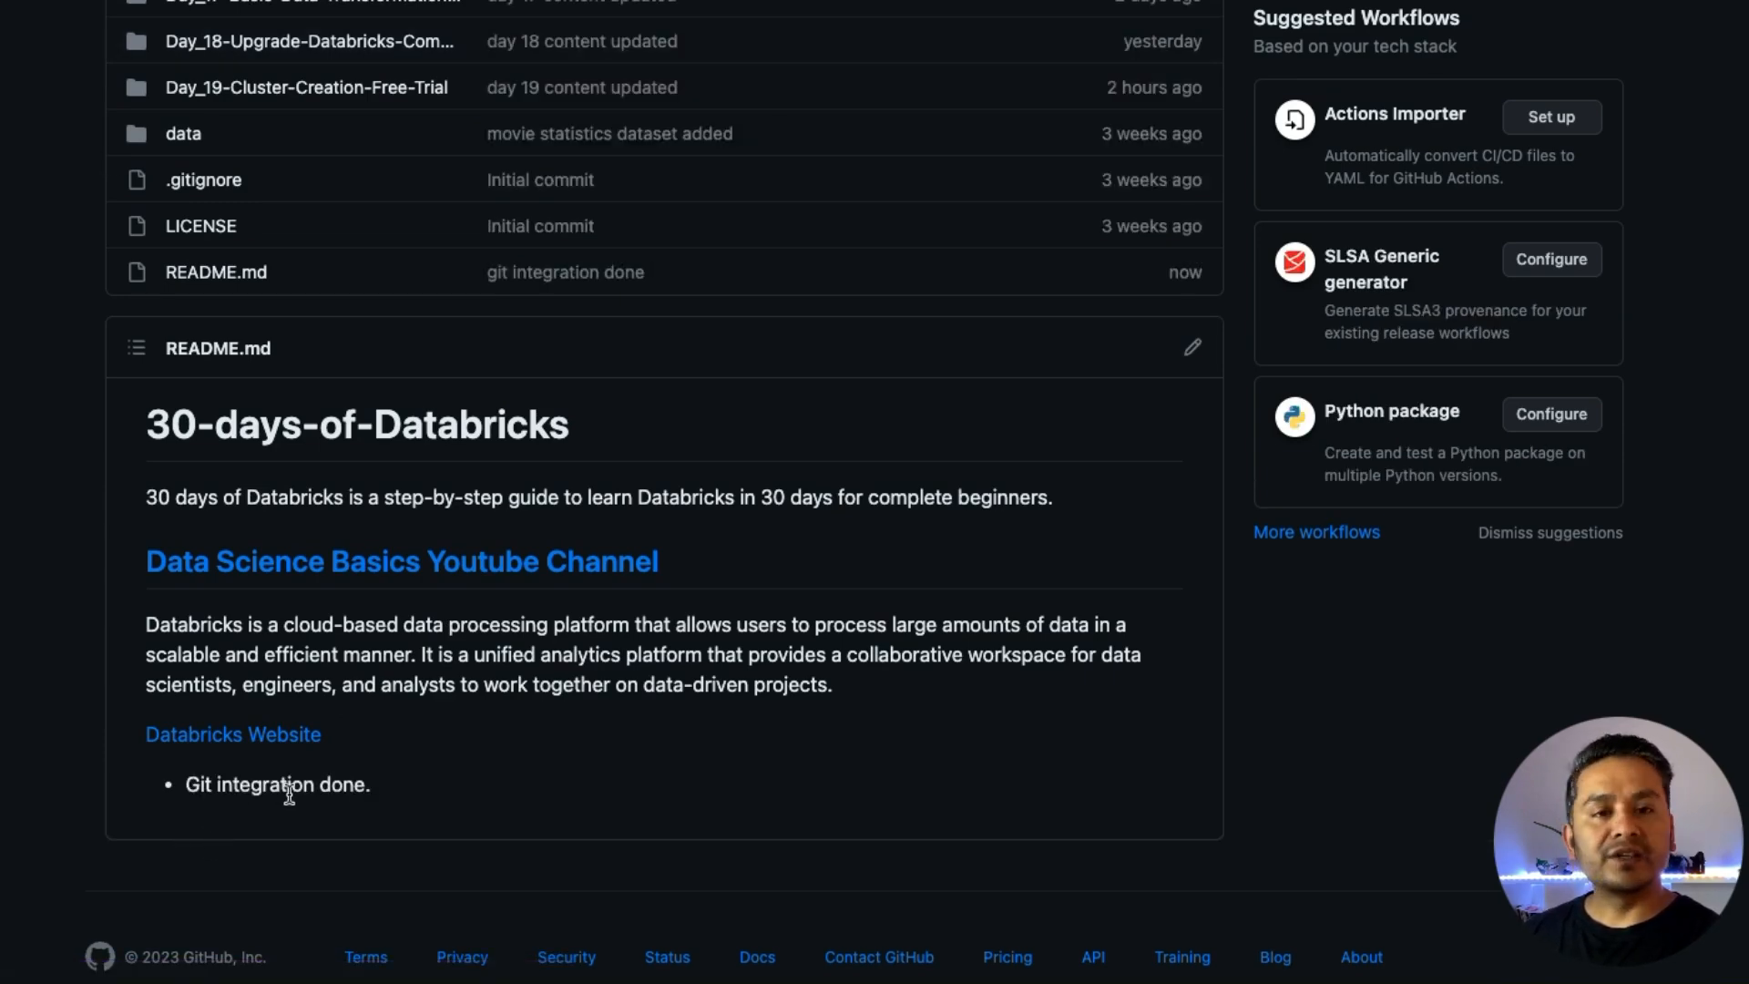
pyautogui.scroll(10, 535, 805)
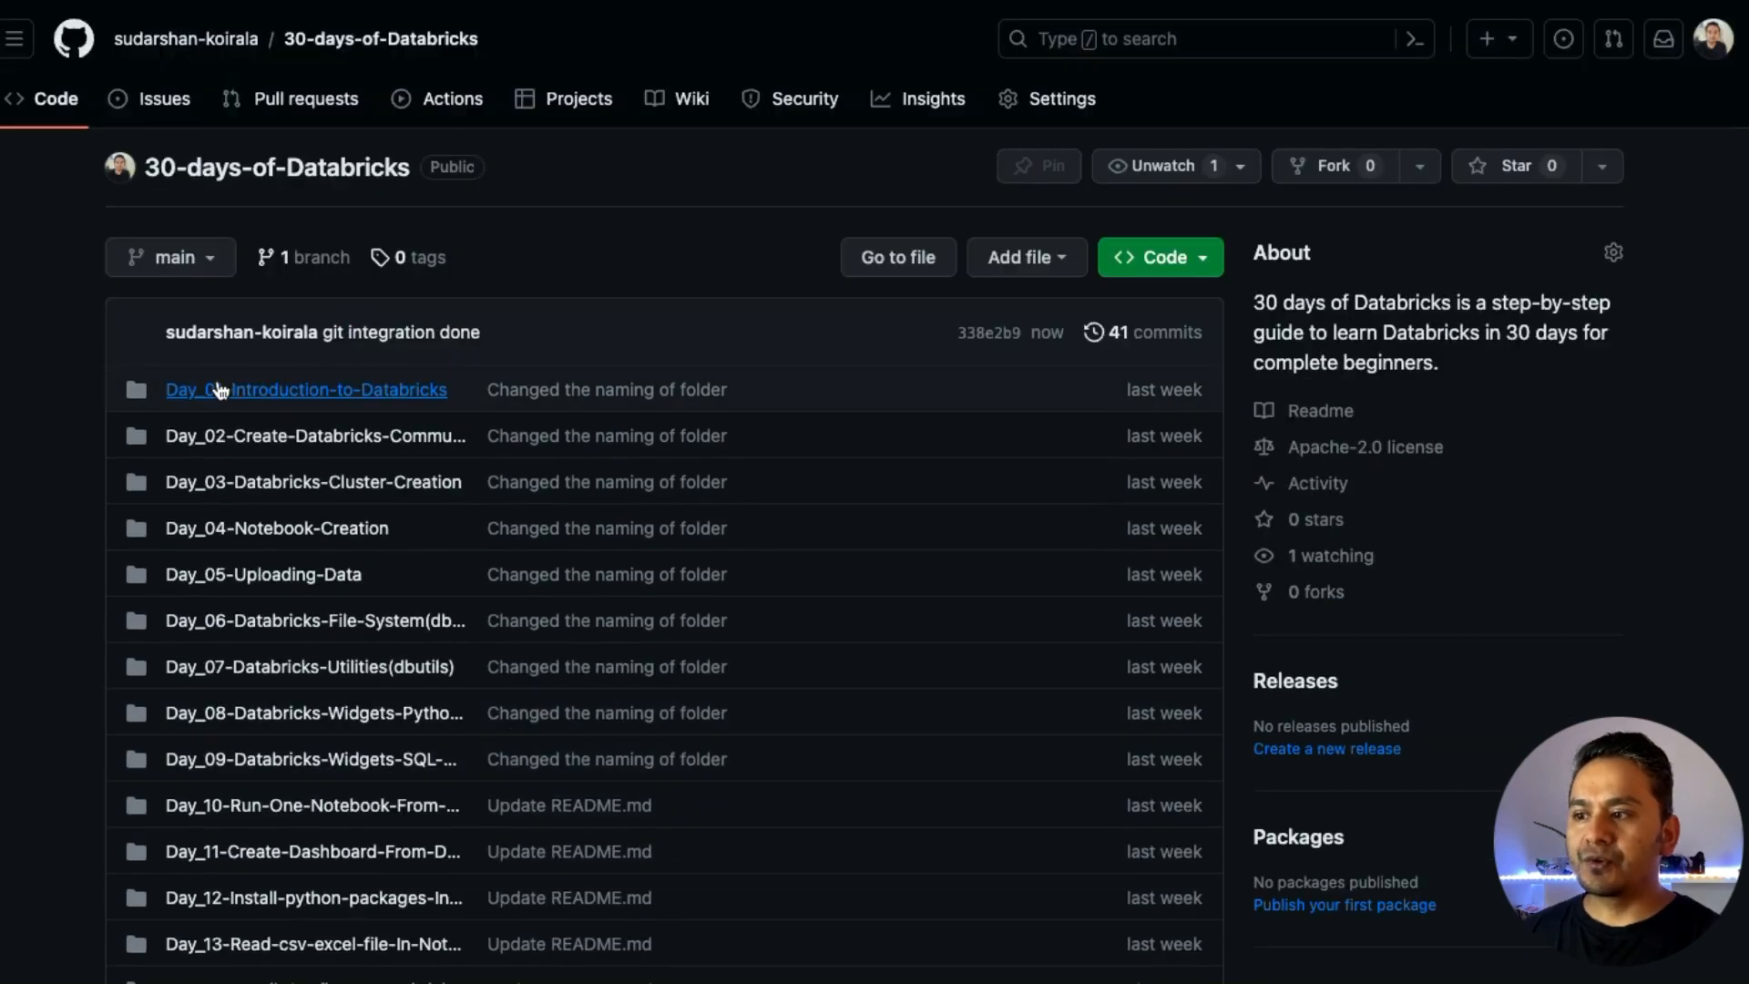
pyautogui.click(398, 333)
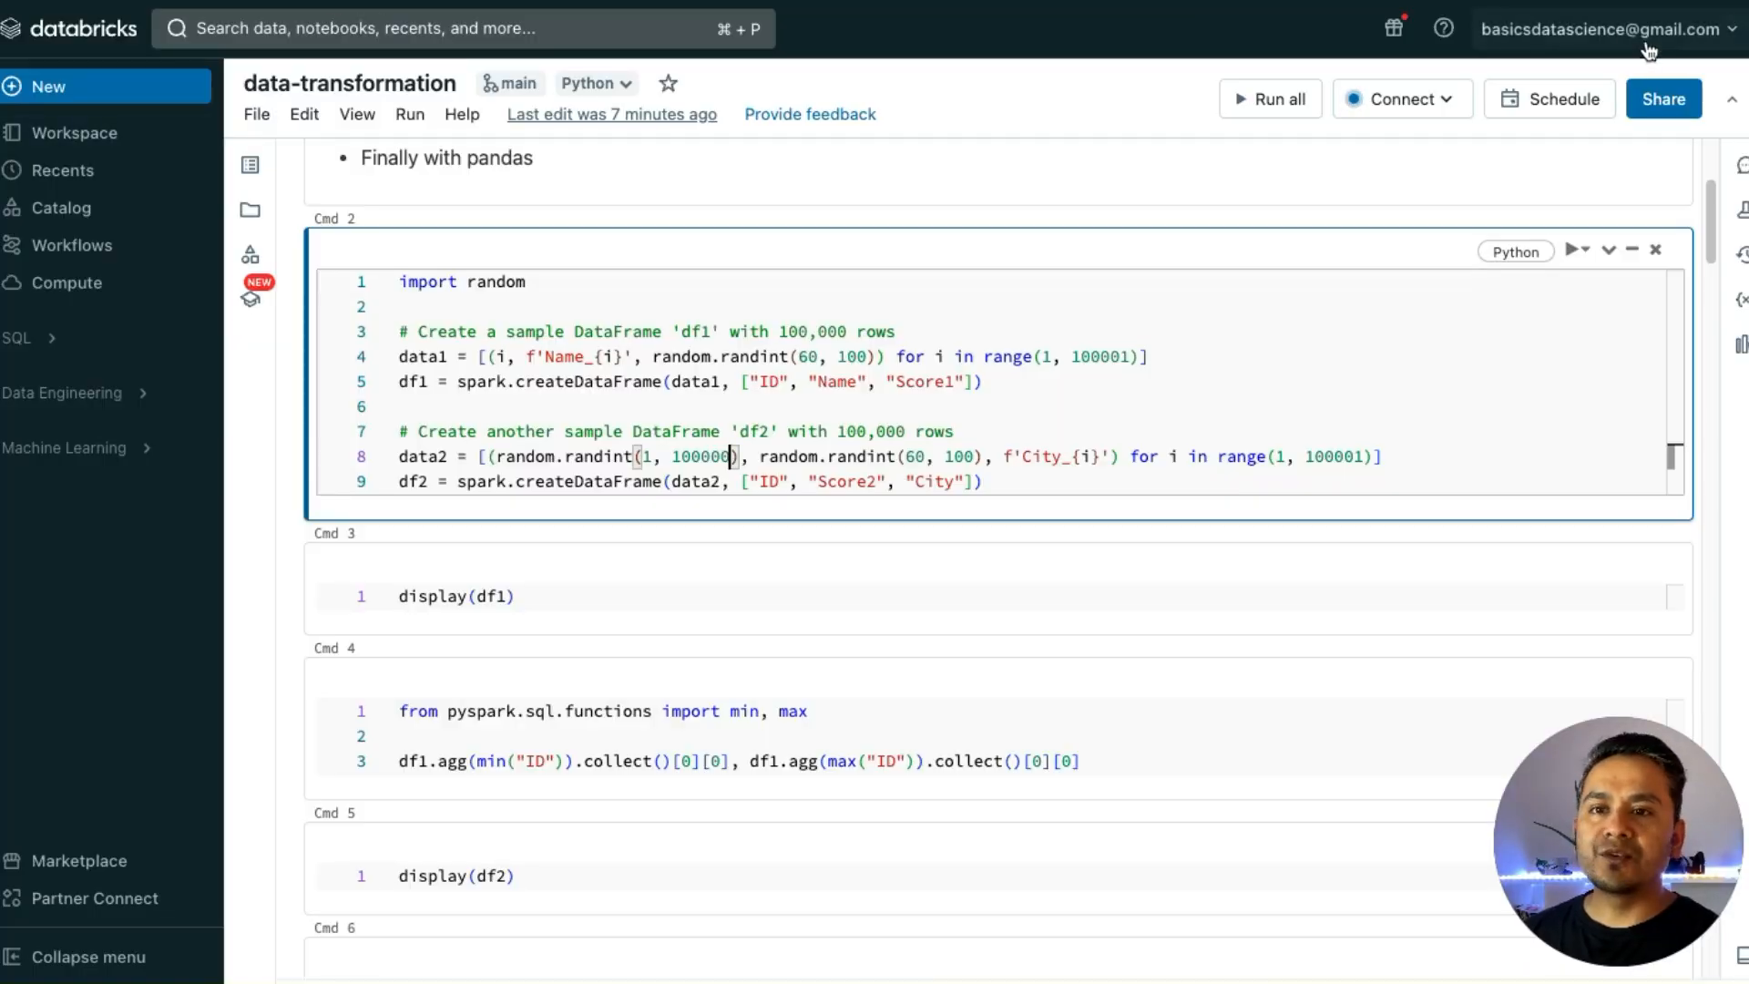
# Switch back to Databricks, open the linked accounts in the user settings, and unlink the GitHub account by deleting its Git credential.
pyautogui.click(1541, 37)
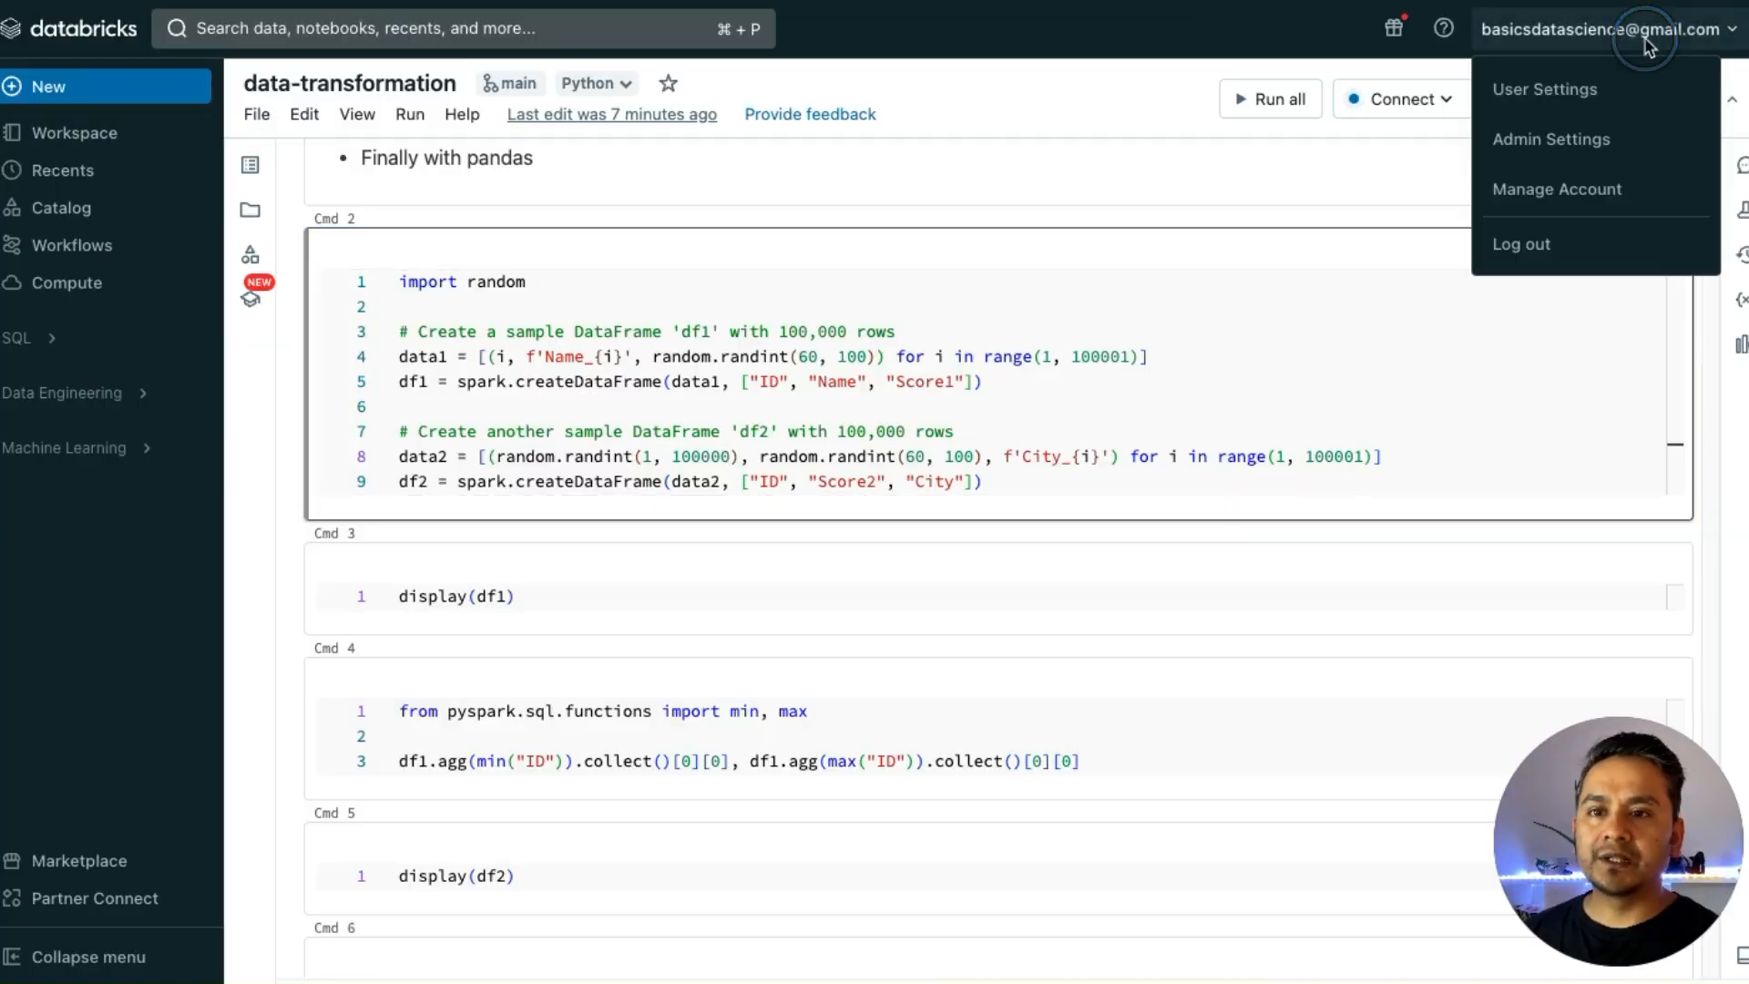
pyautogui.click(1546, 89)
pyautogui.click(333, 337)
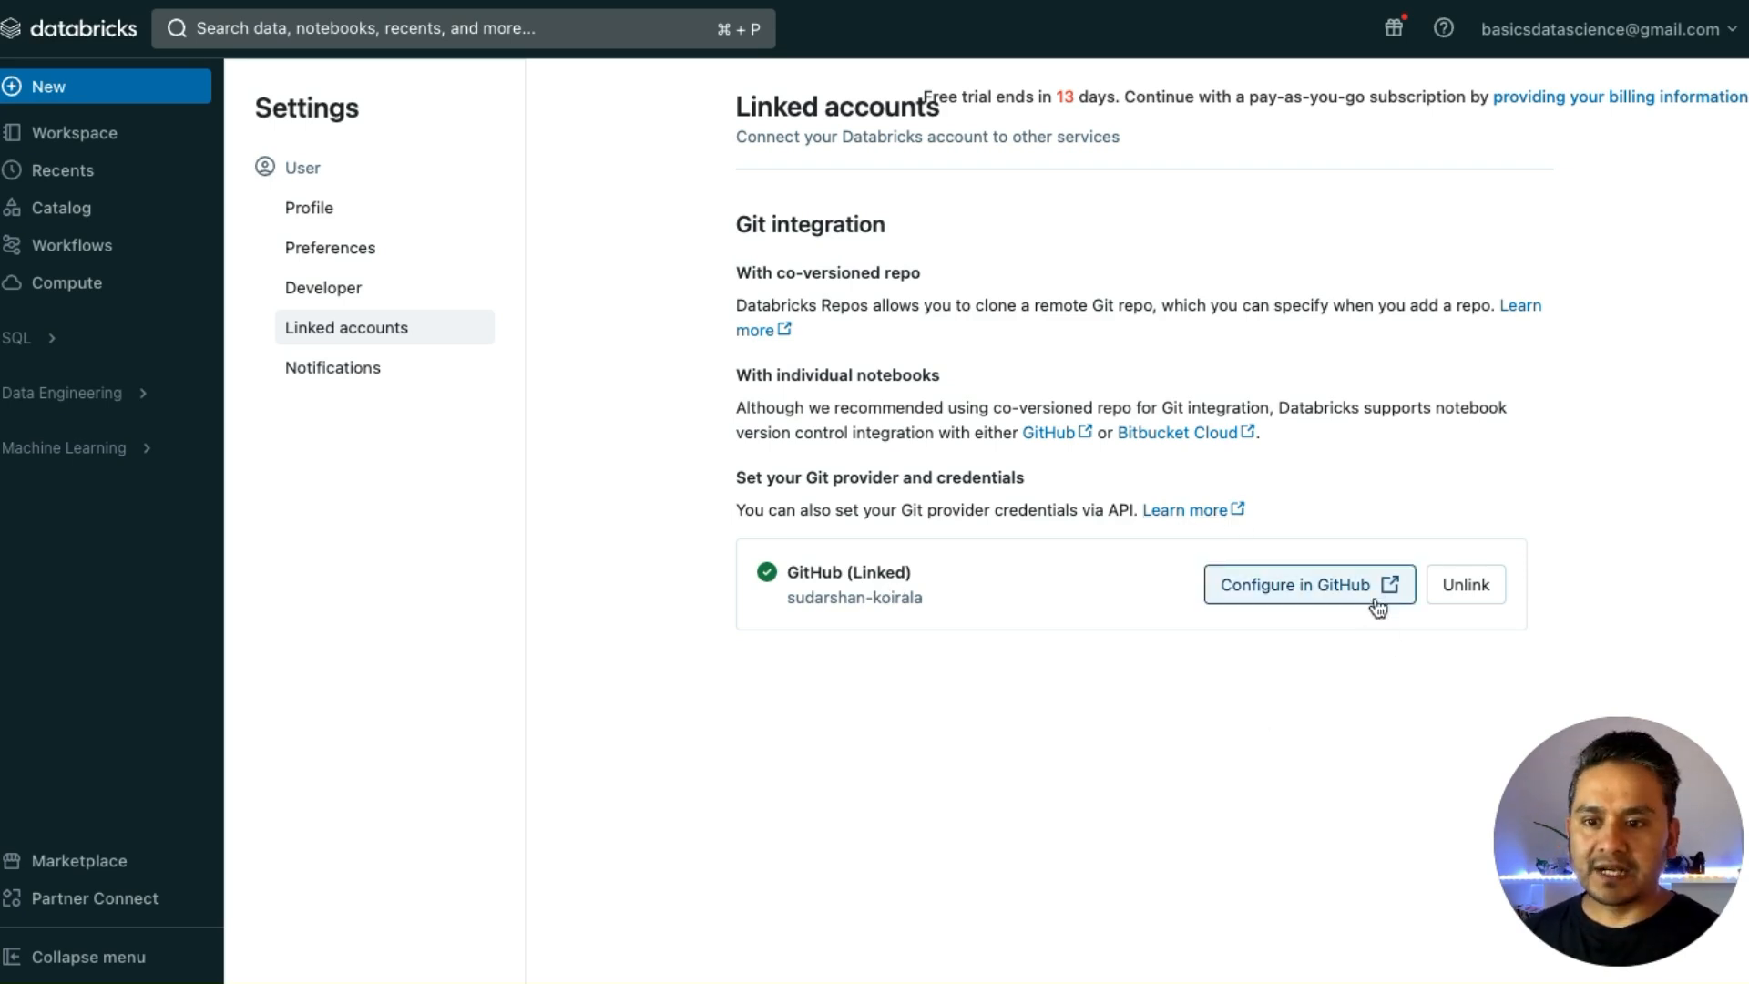
pyautogui.click(1443, 590)
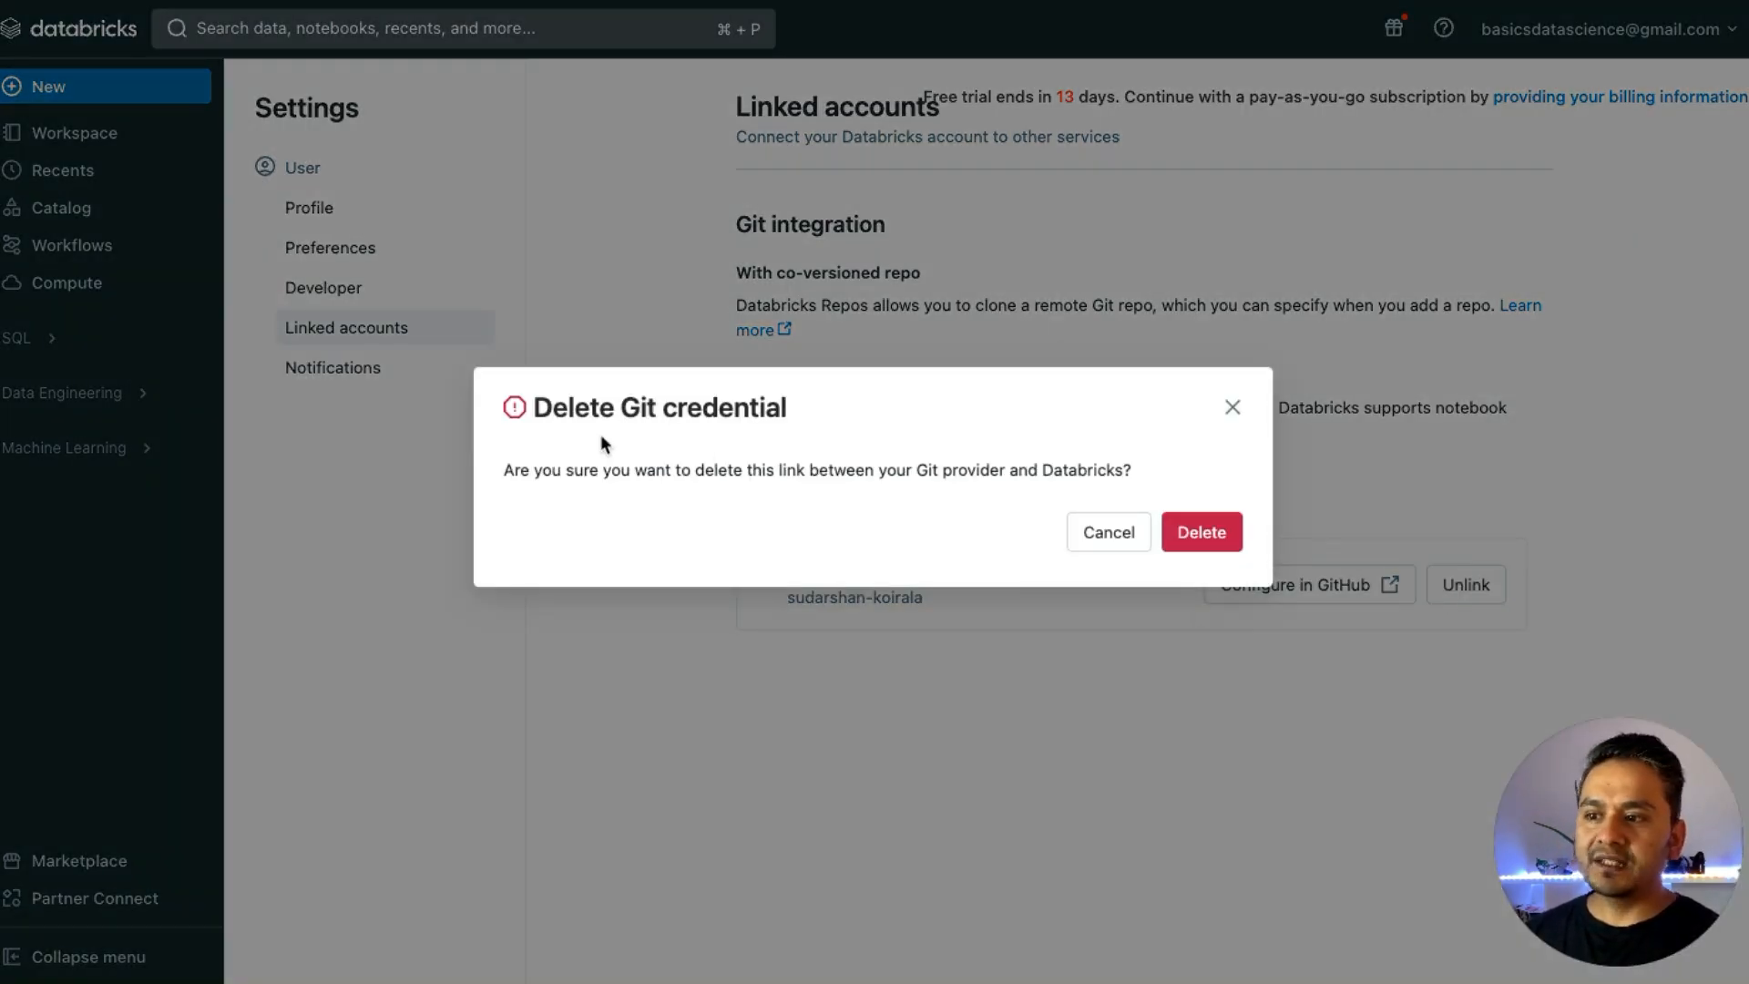
pyautogui.click(1198, 537)
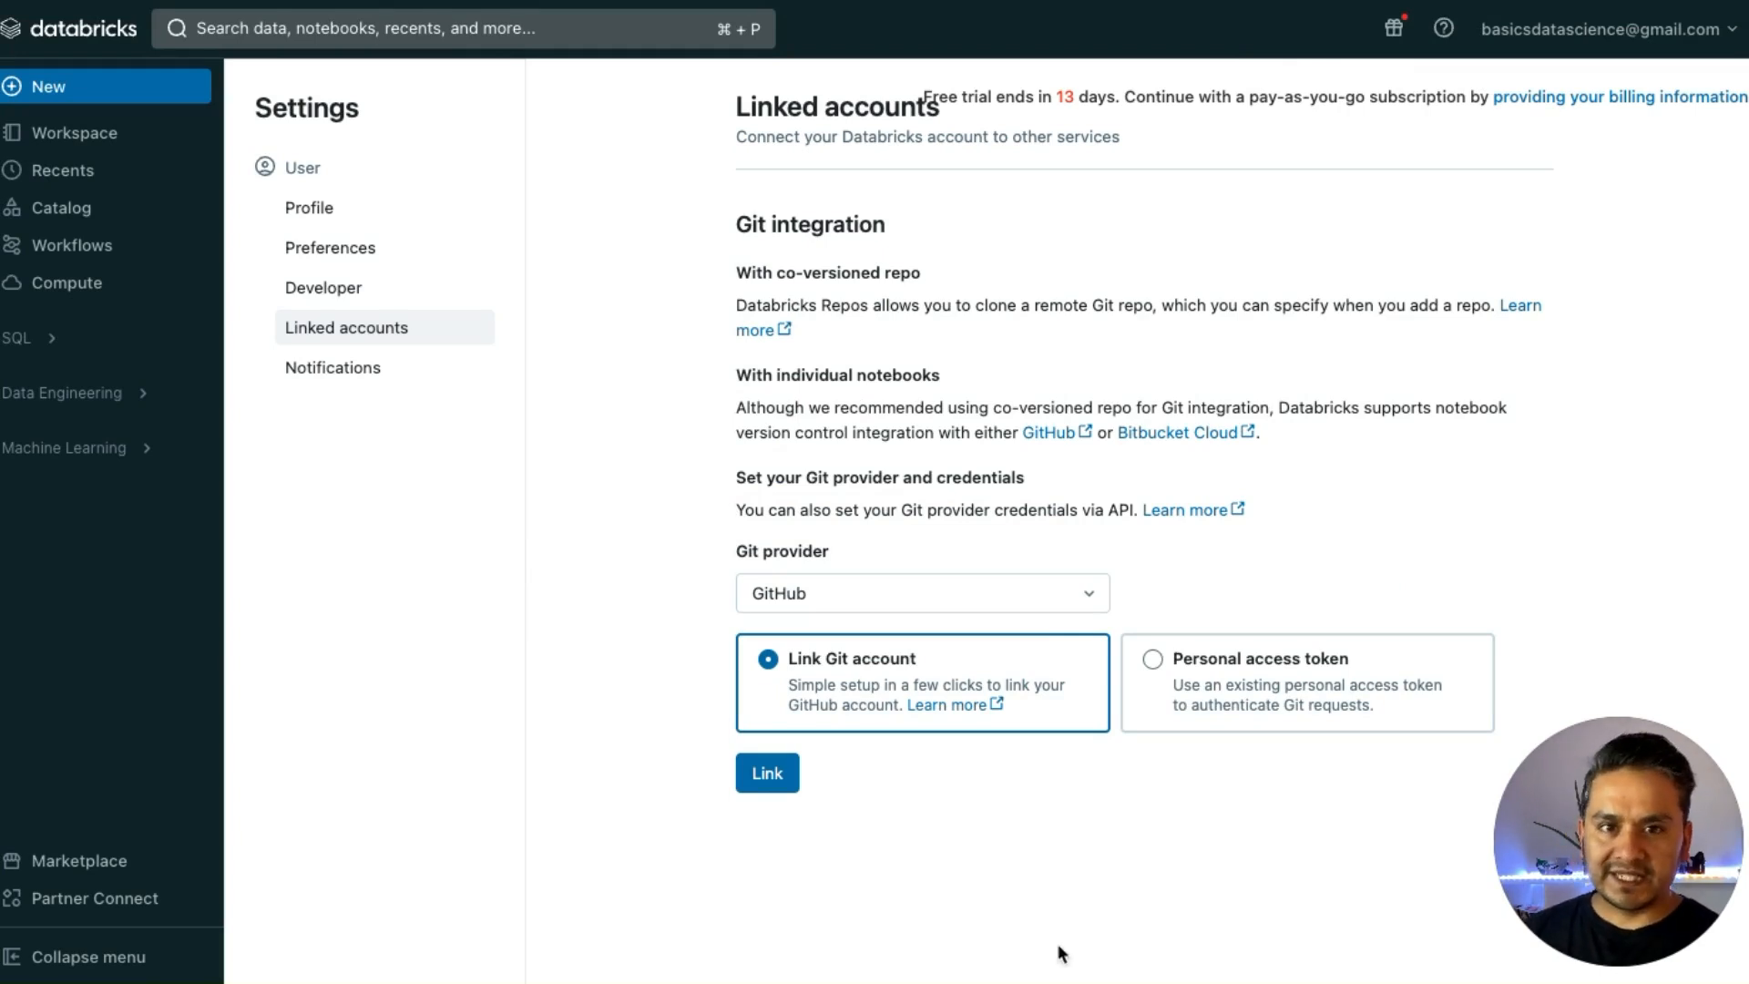
# Choose a personal access token as the authentication method for the GitHub provider.
pyautogui.click(1222, 681)
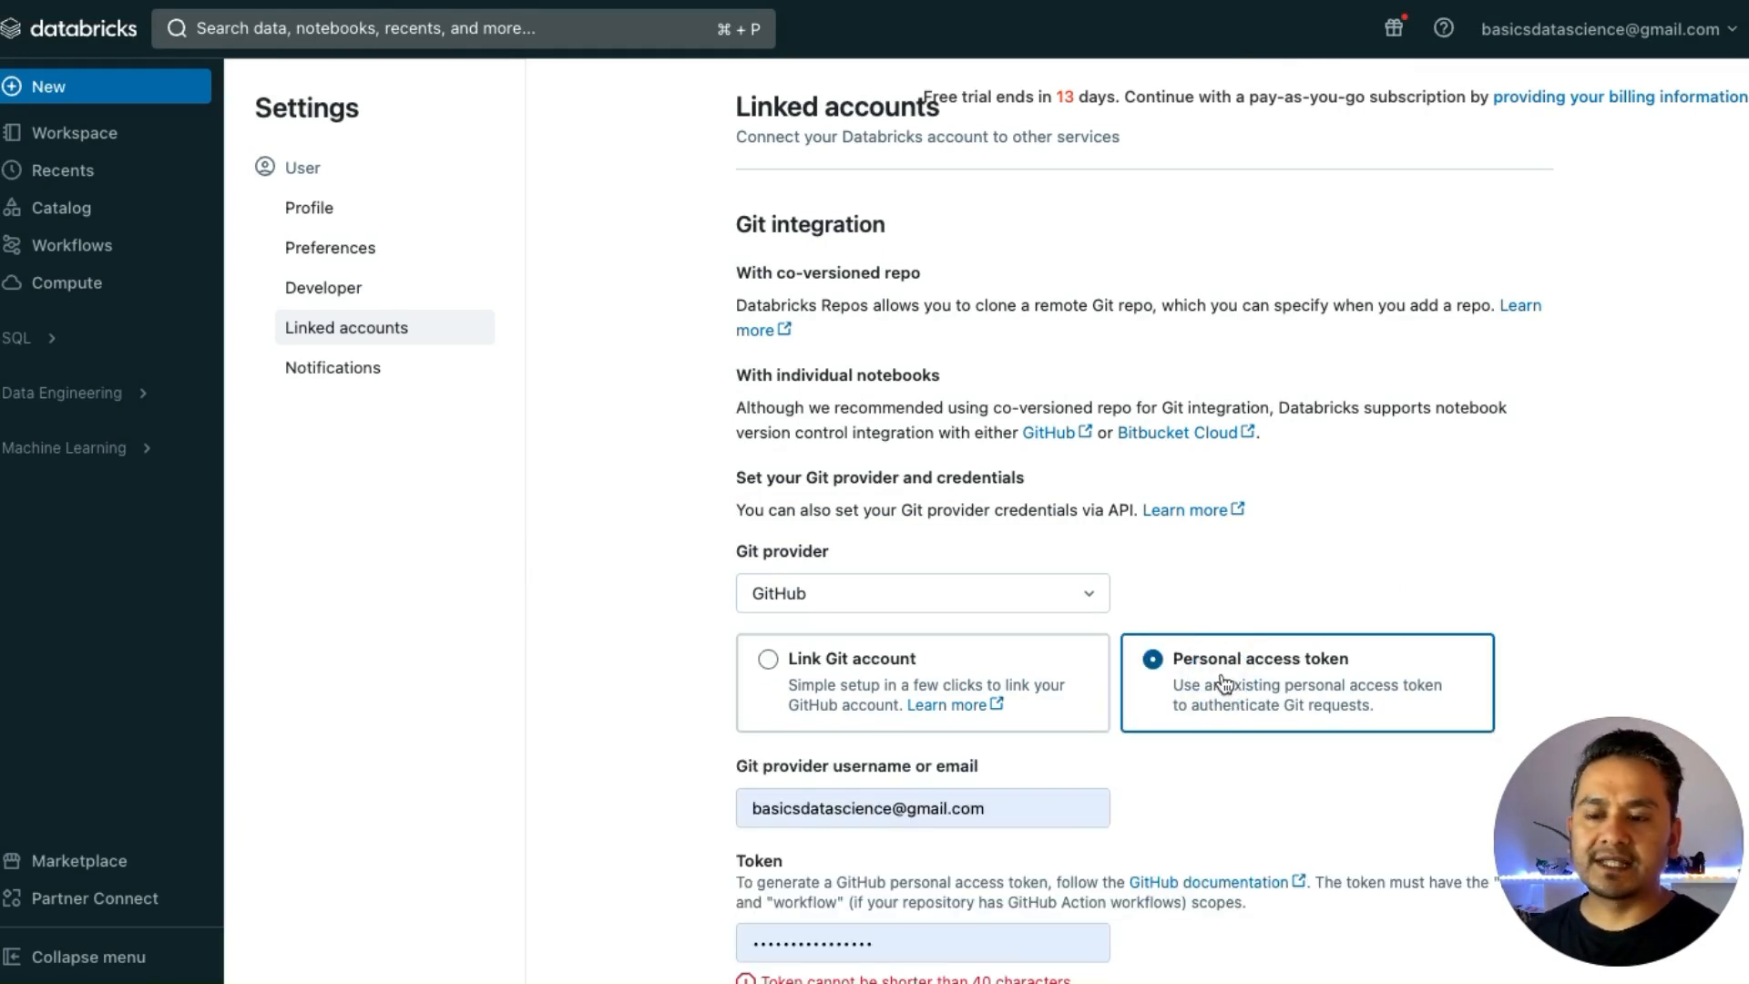
pyautogui.scroll(-2, 1221, 683)
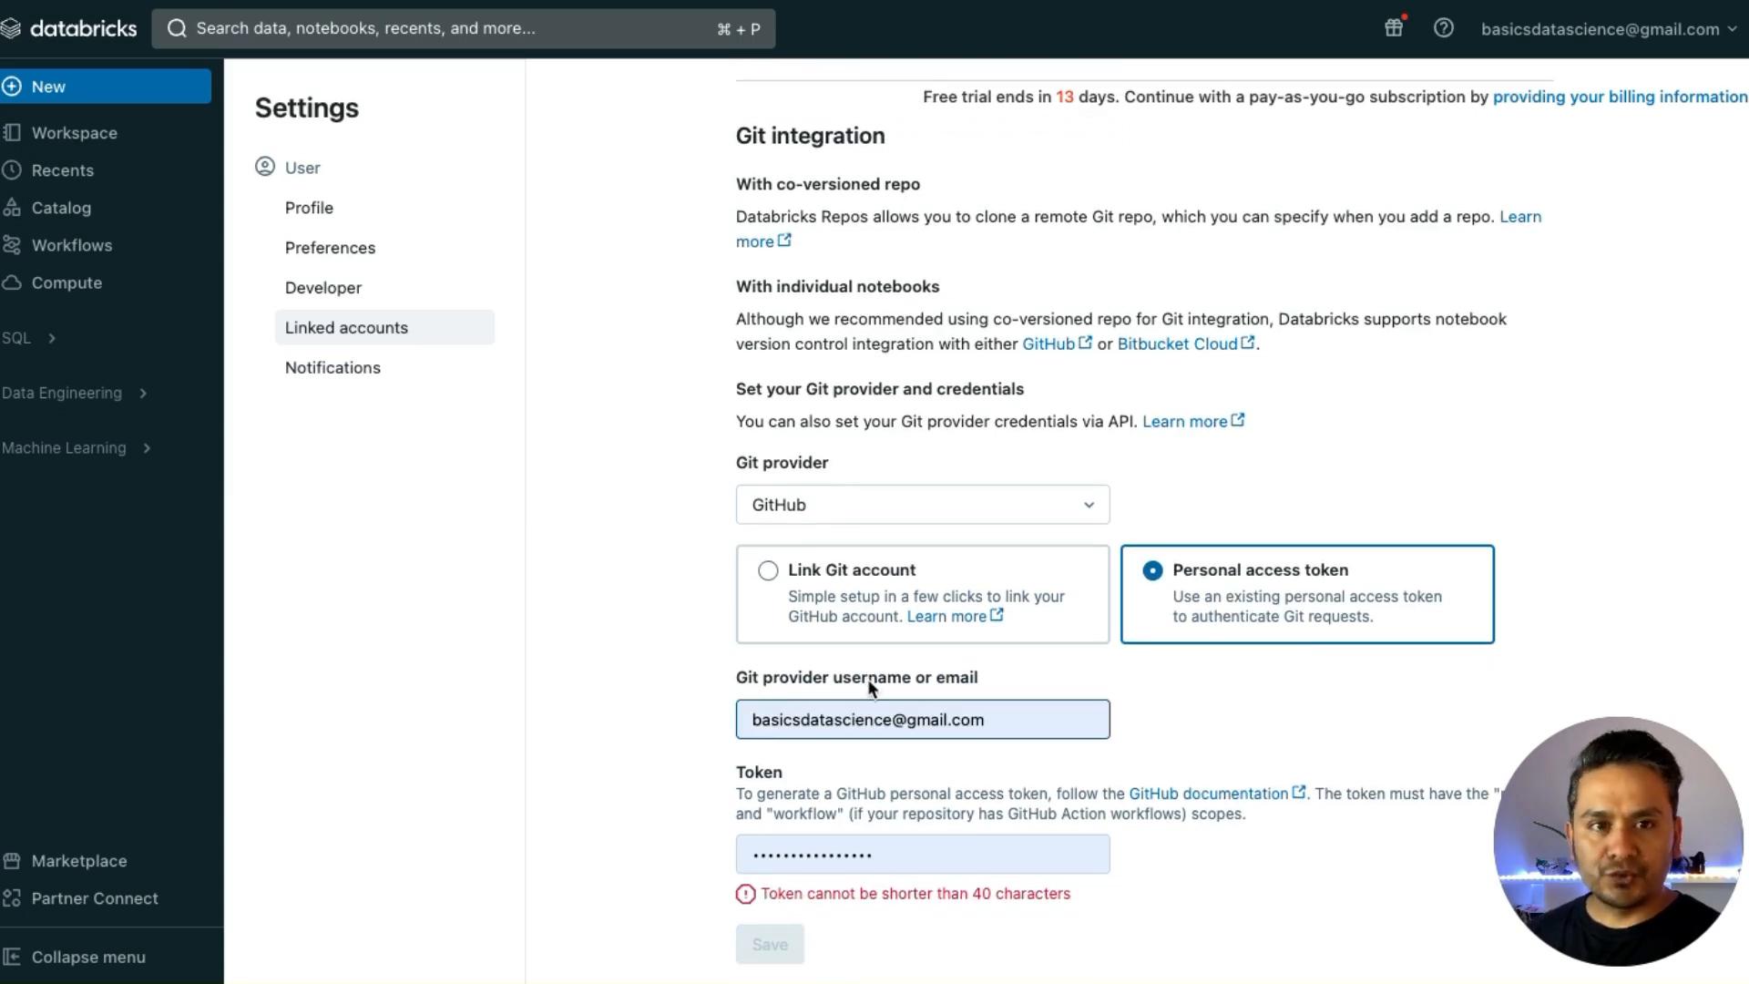
pyautogui.click(784, 840)
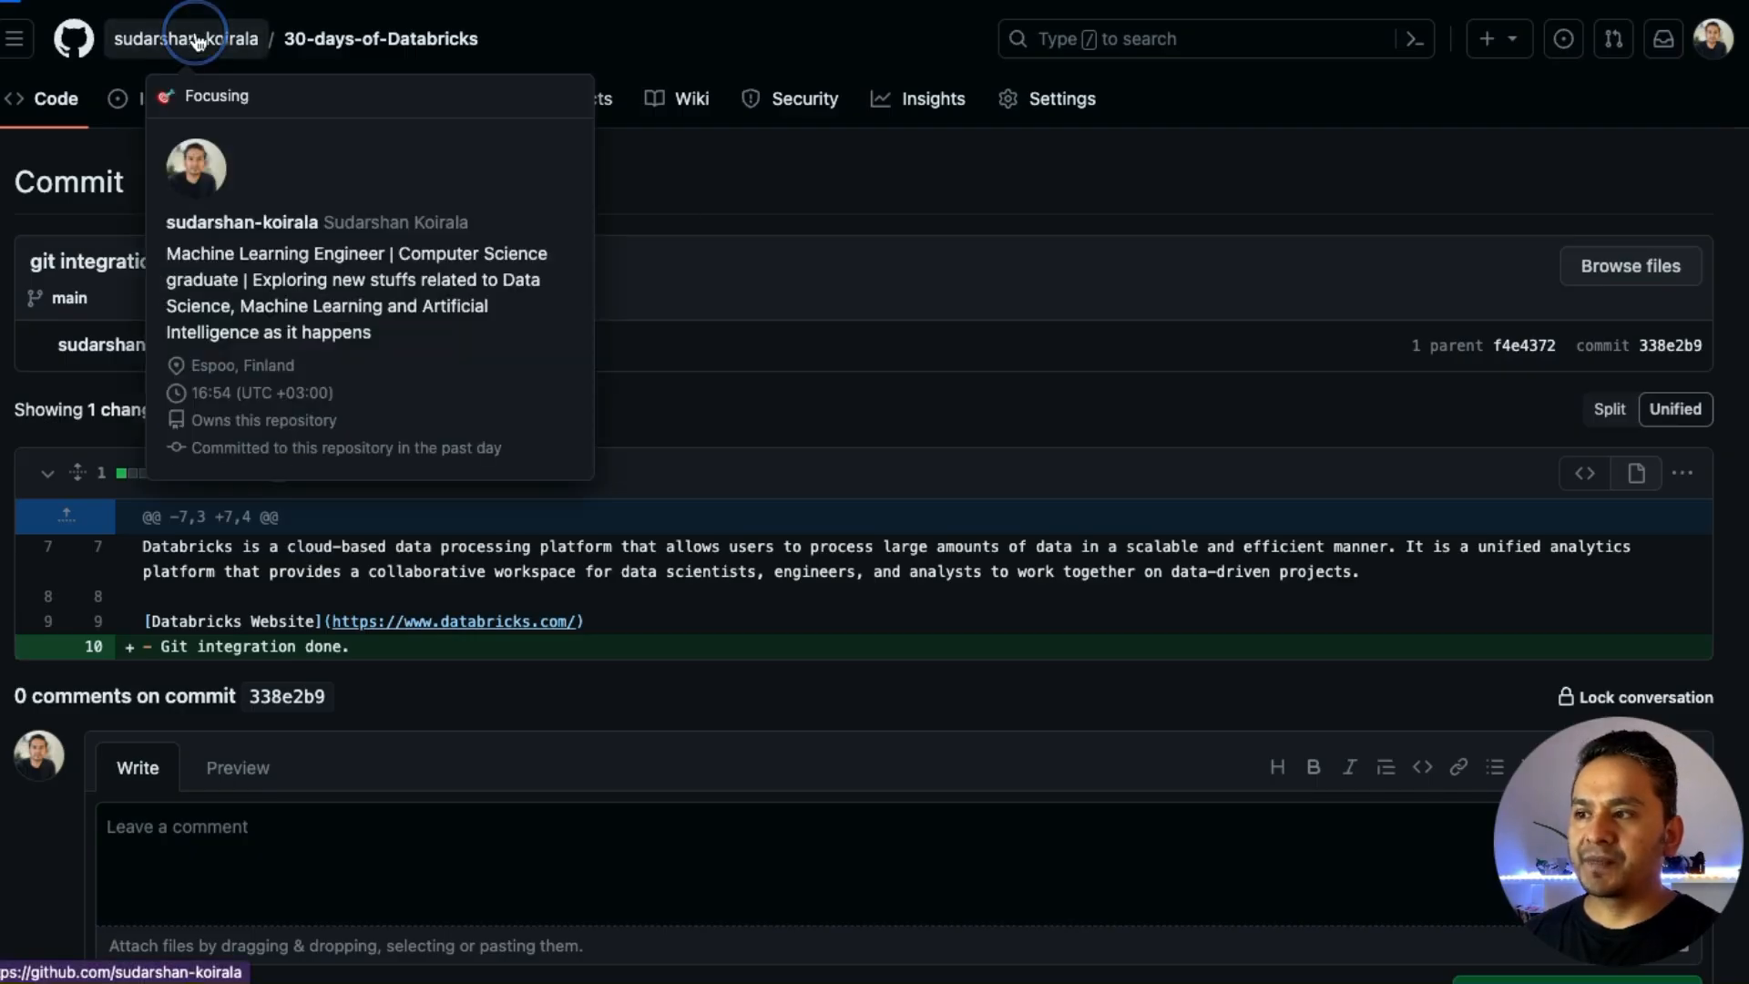
# Look up the username on the GitHub profile and enter it as the Git provider username in Databricks.
pyautogui.click(199, 40)
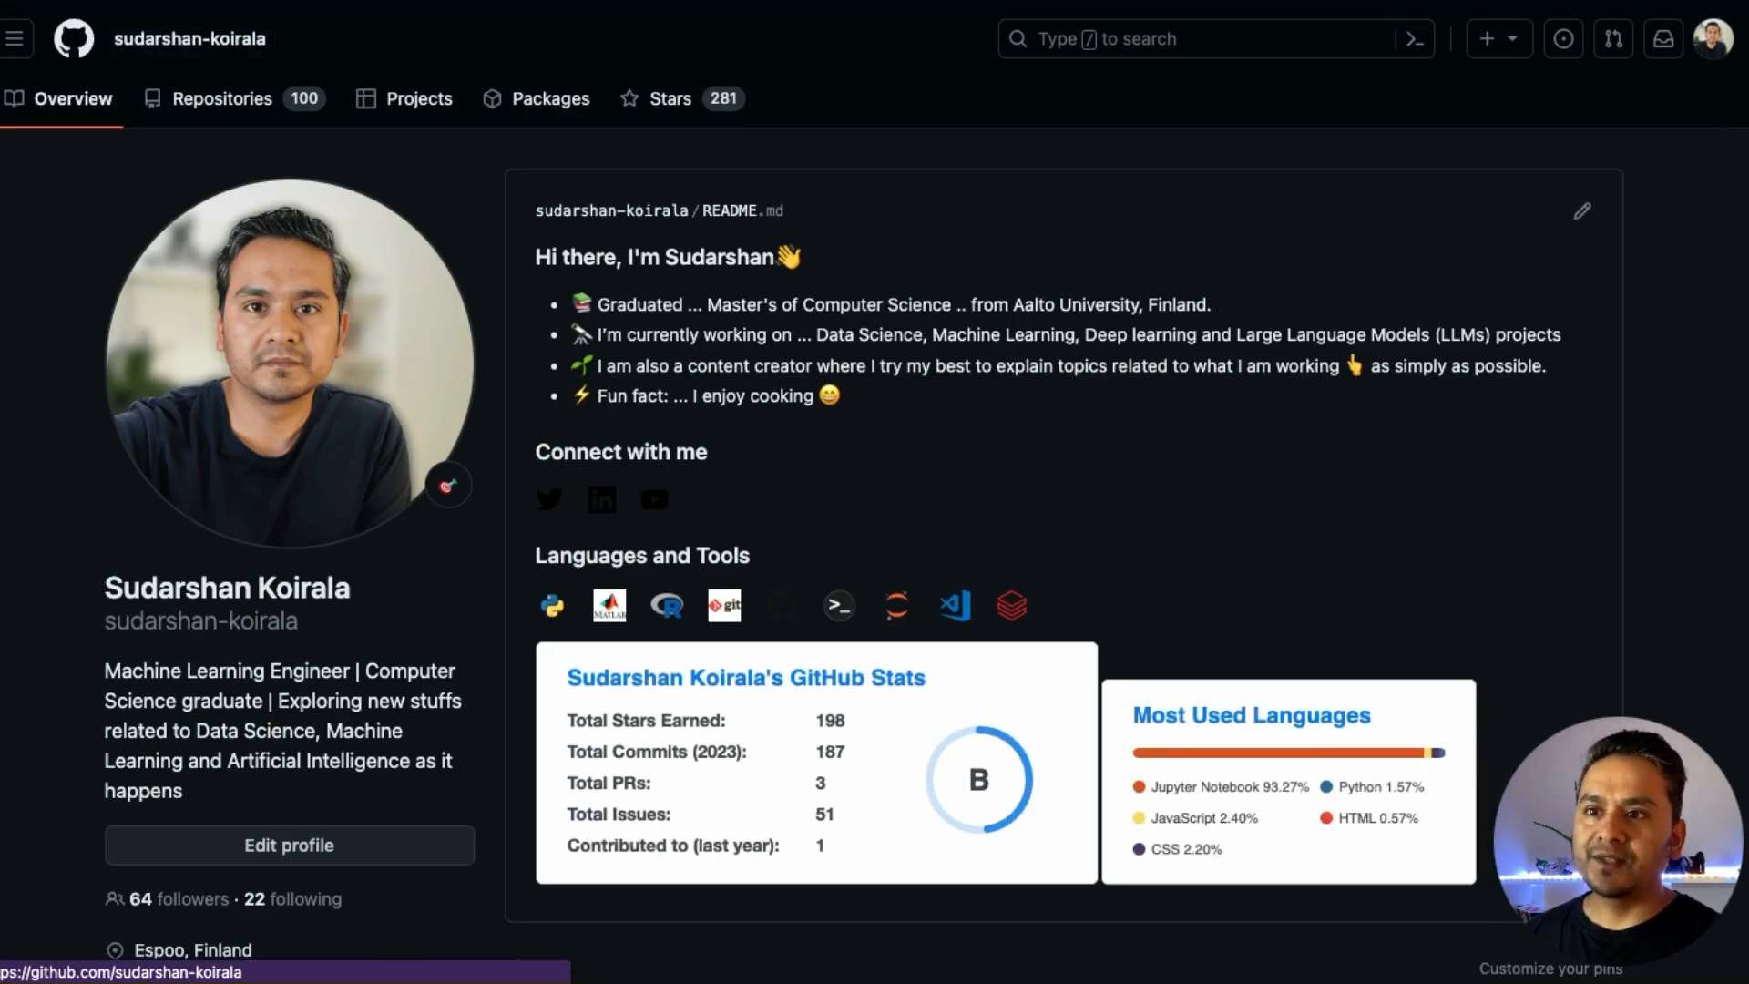
pyautogui.click(1257, 2)
pyautogui.click(1049, 858)
pyautogui.click(859, 719)
pyautogui.tripleClick(859, 718)
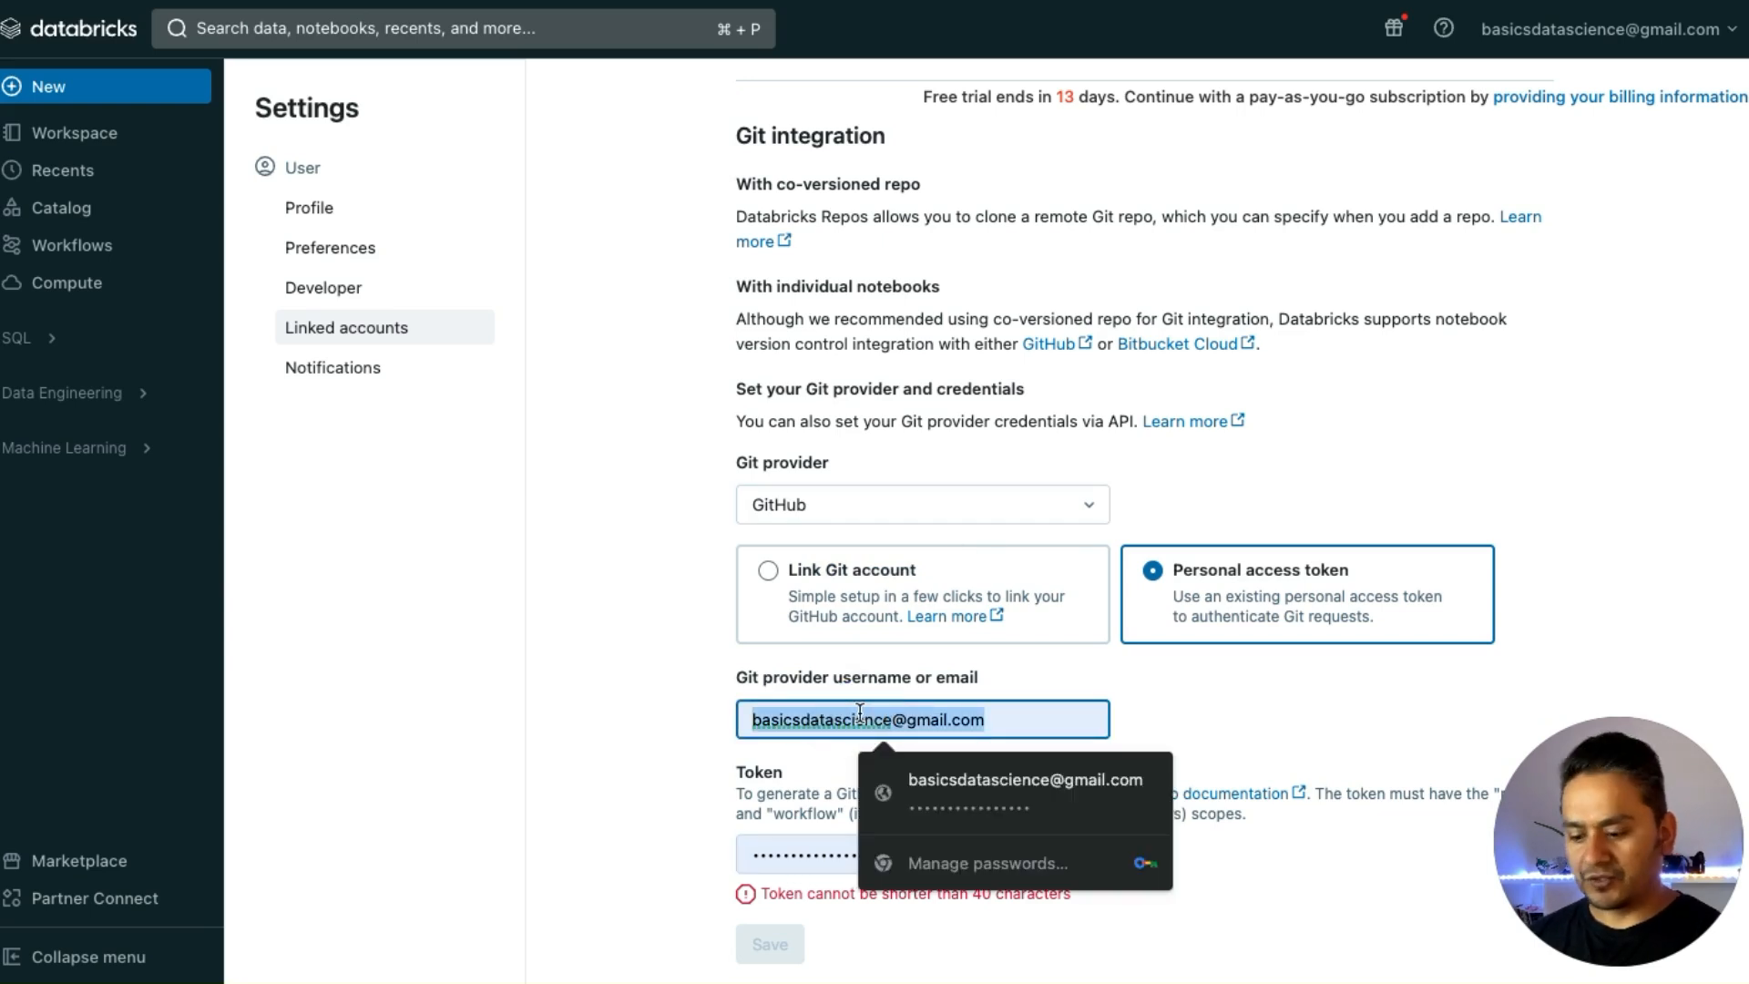
pyautogui.write('sudarshan-koirala')
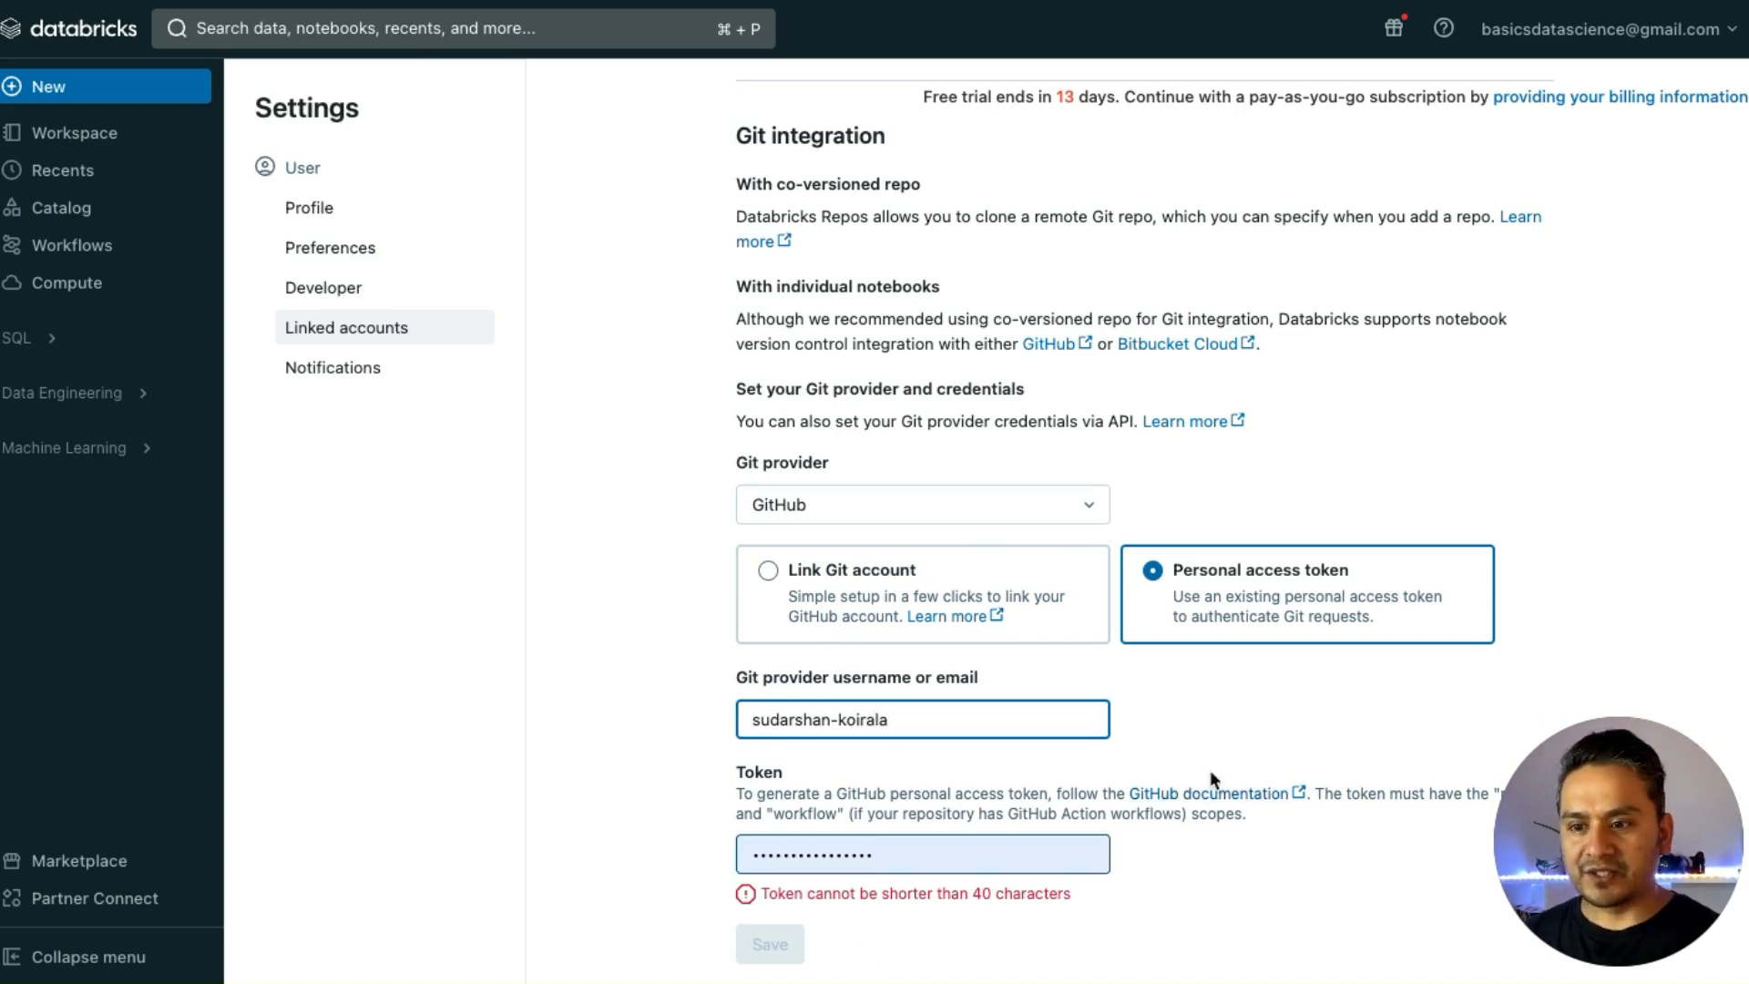
pyautogui.click(1231, 724)
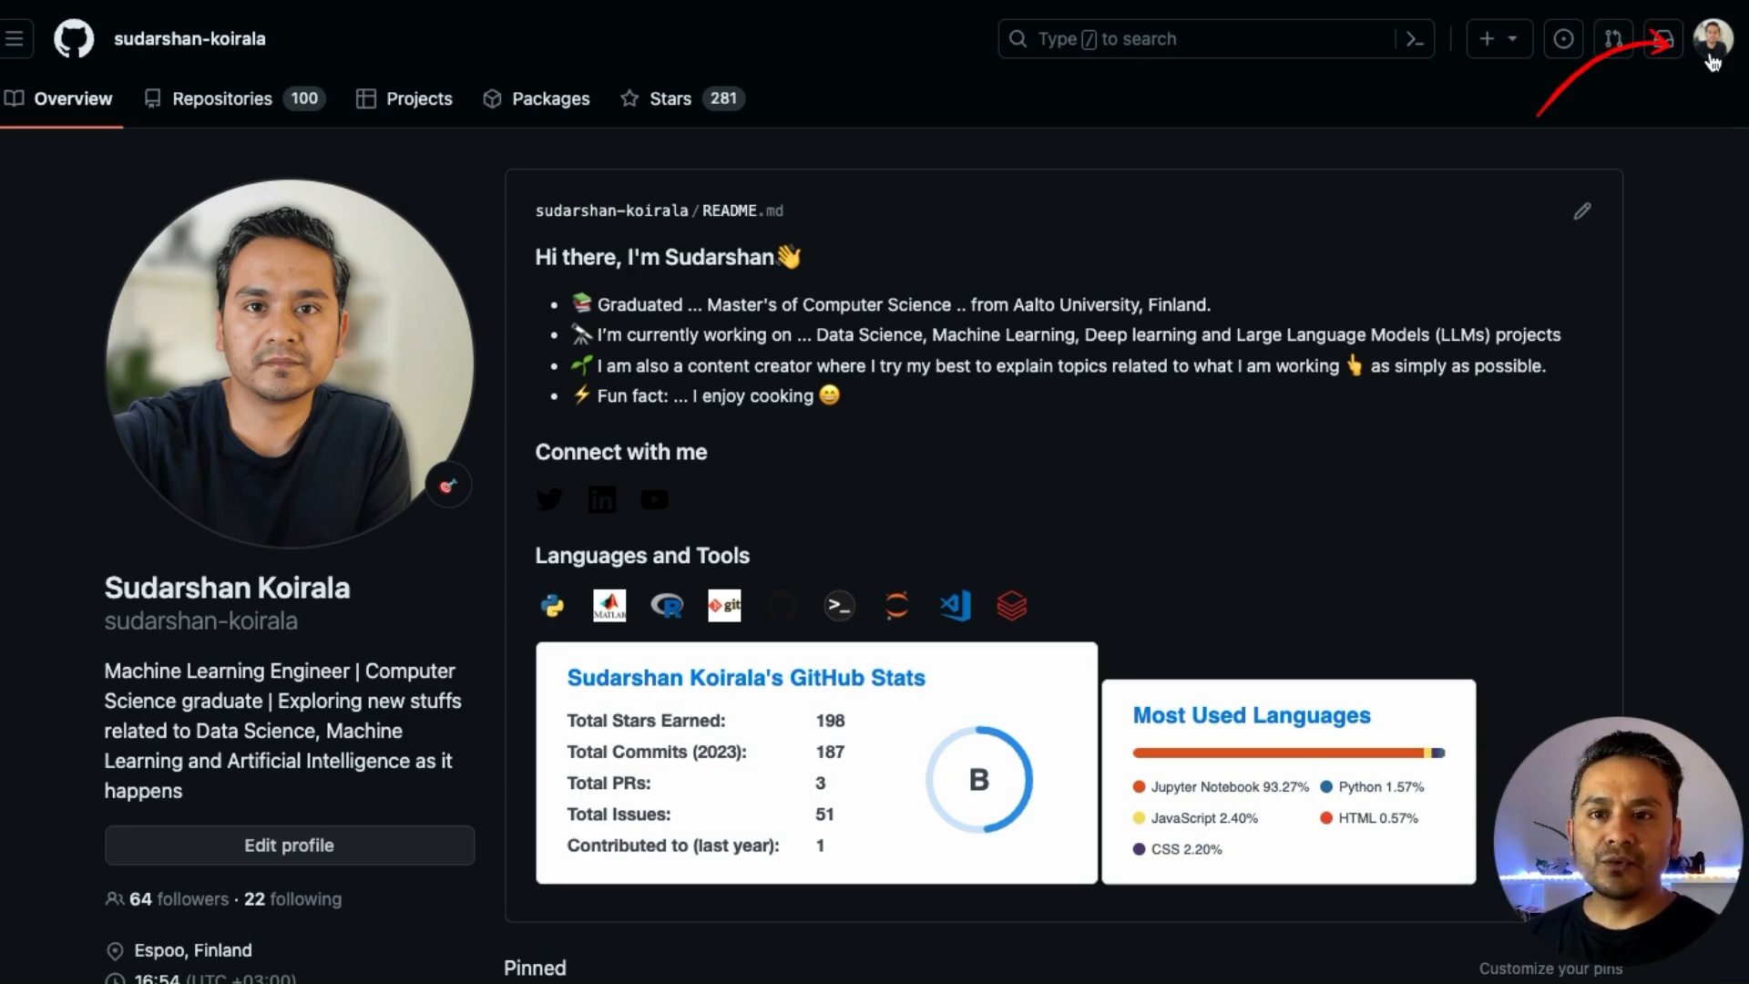
# Switch to GitHub and open the classic personal access tokens page in the account's developer settings.
pyautogui.click(1712, 38)
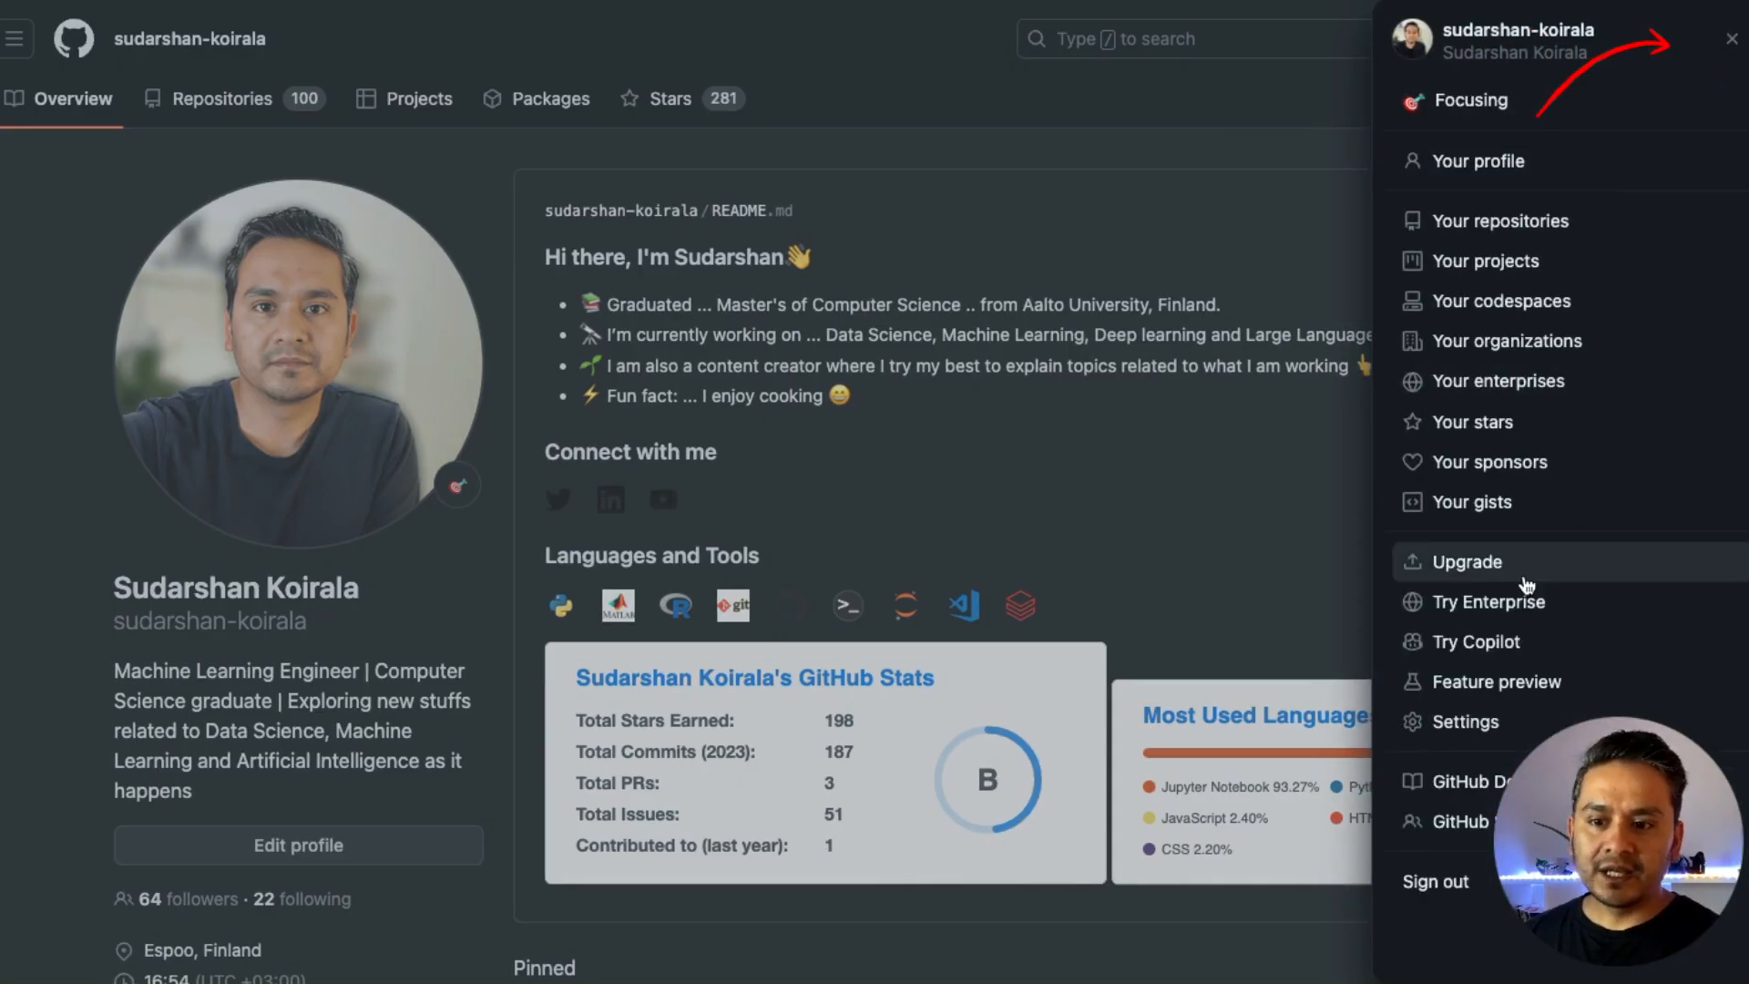
pyautogui.click(1462, 737)
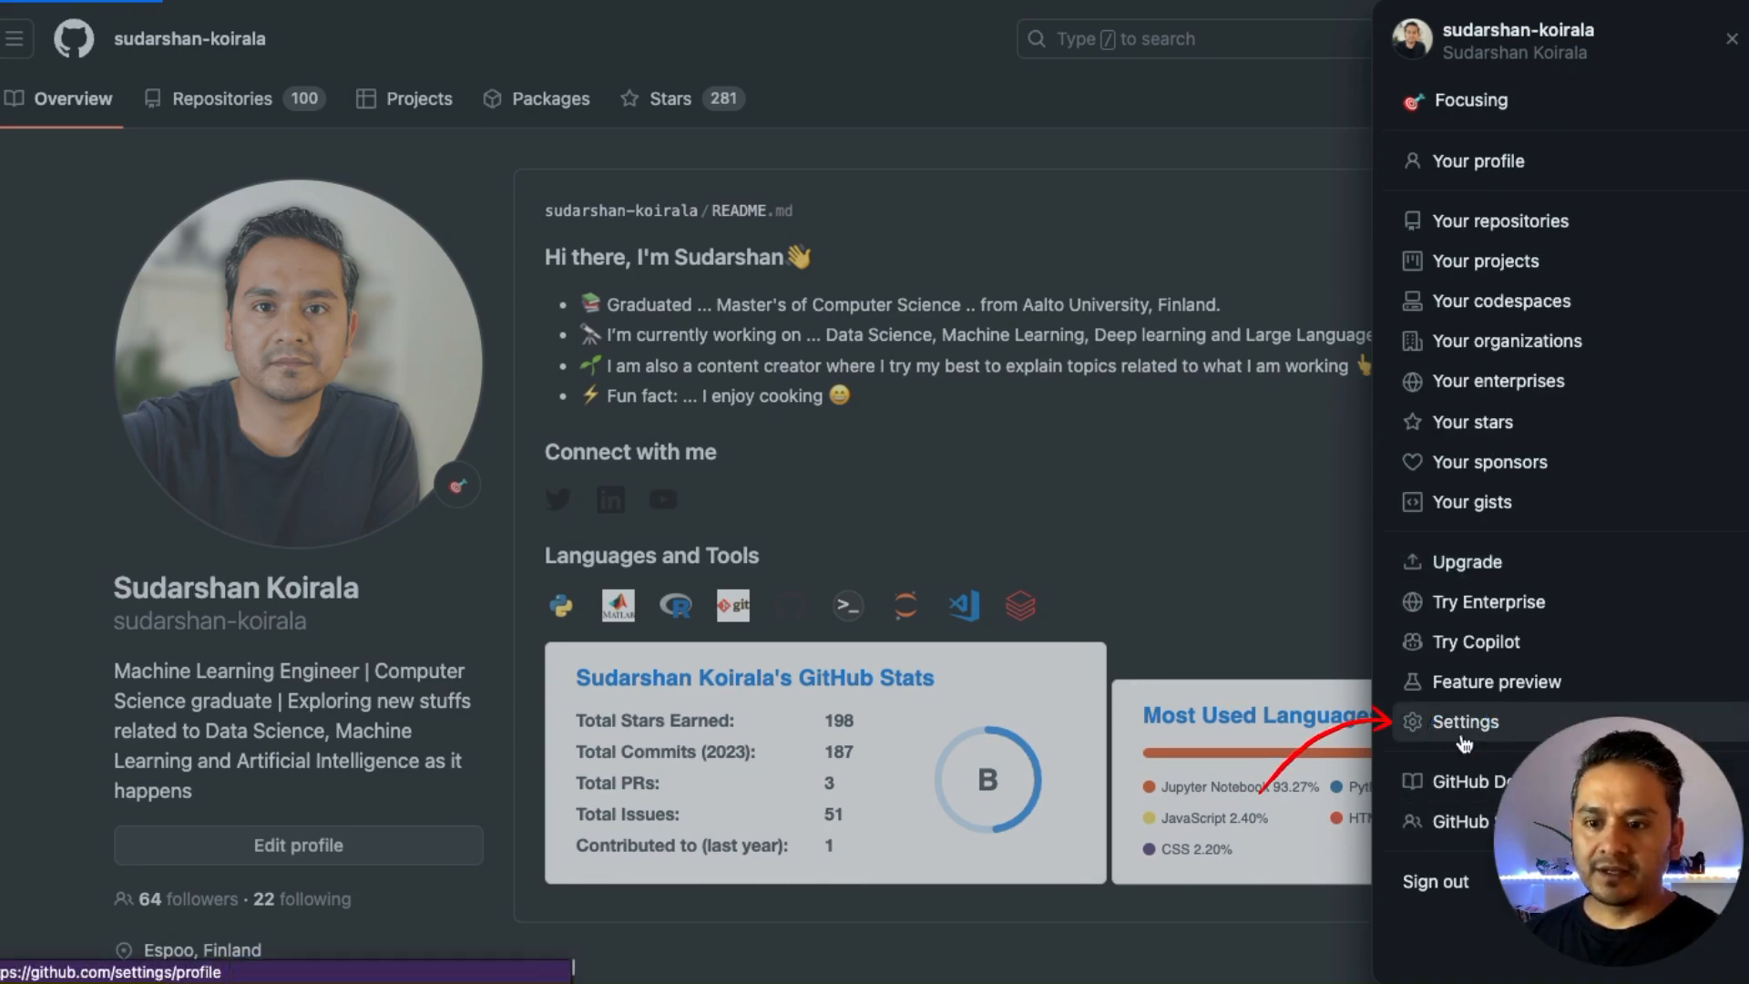
pyautogui.scroll(-4, 310, 646)
pyautogui.scroll(-5, 310, 646)
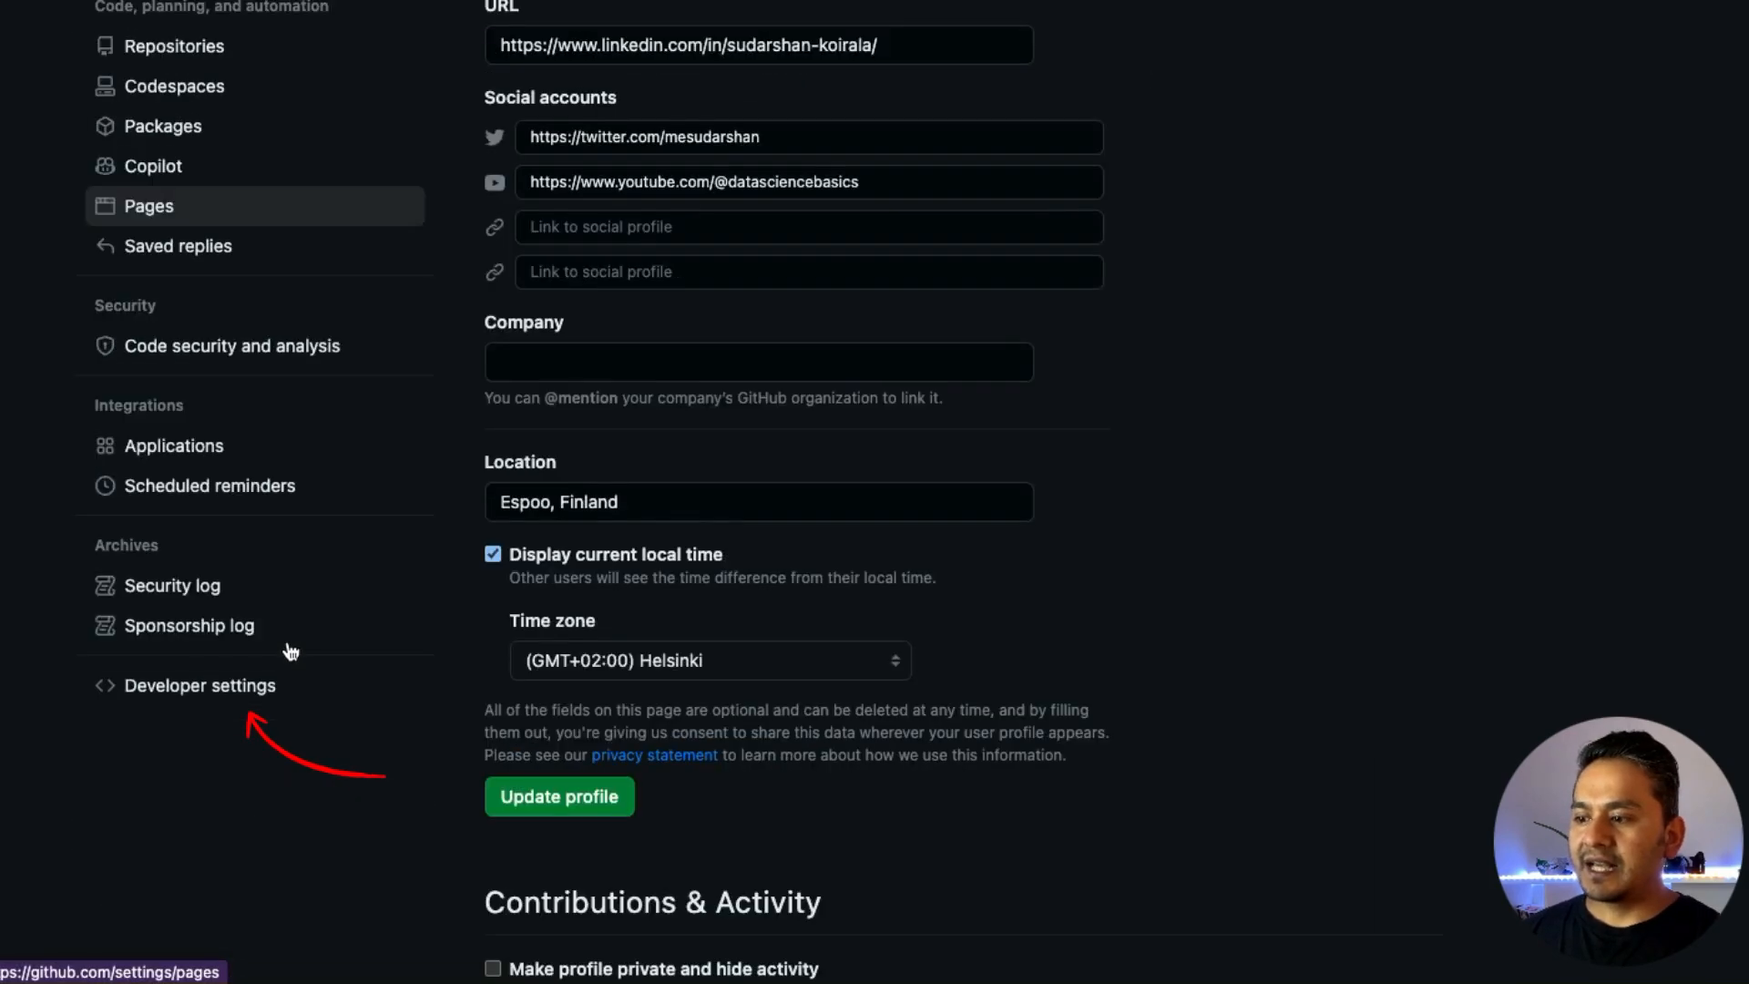
pyautogui.click(190, 690)
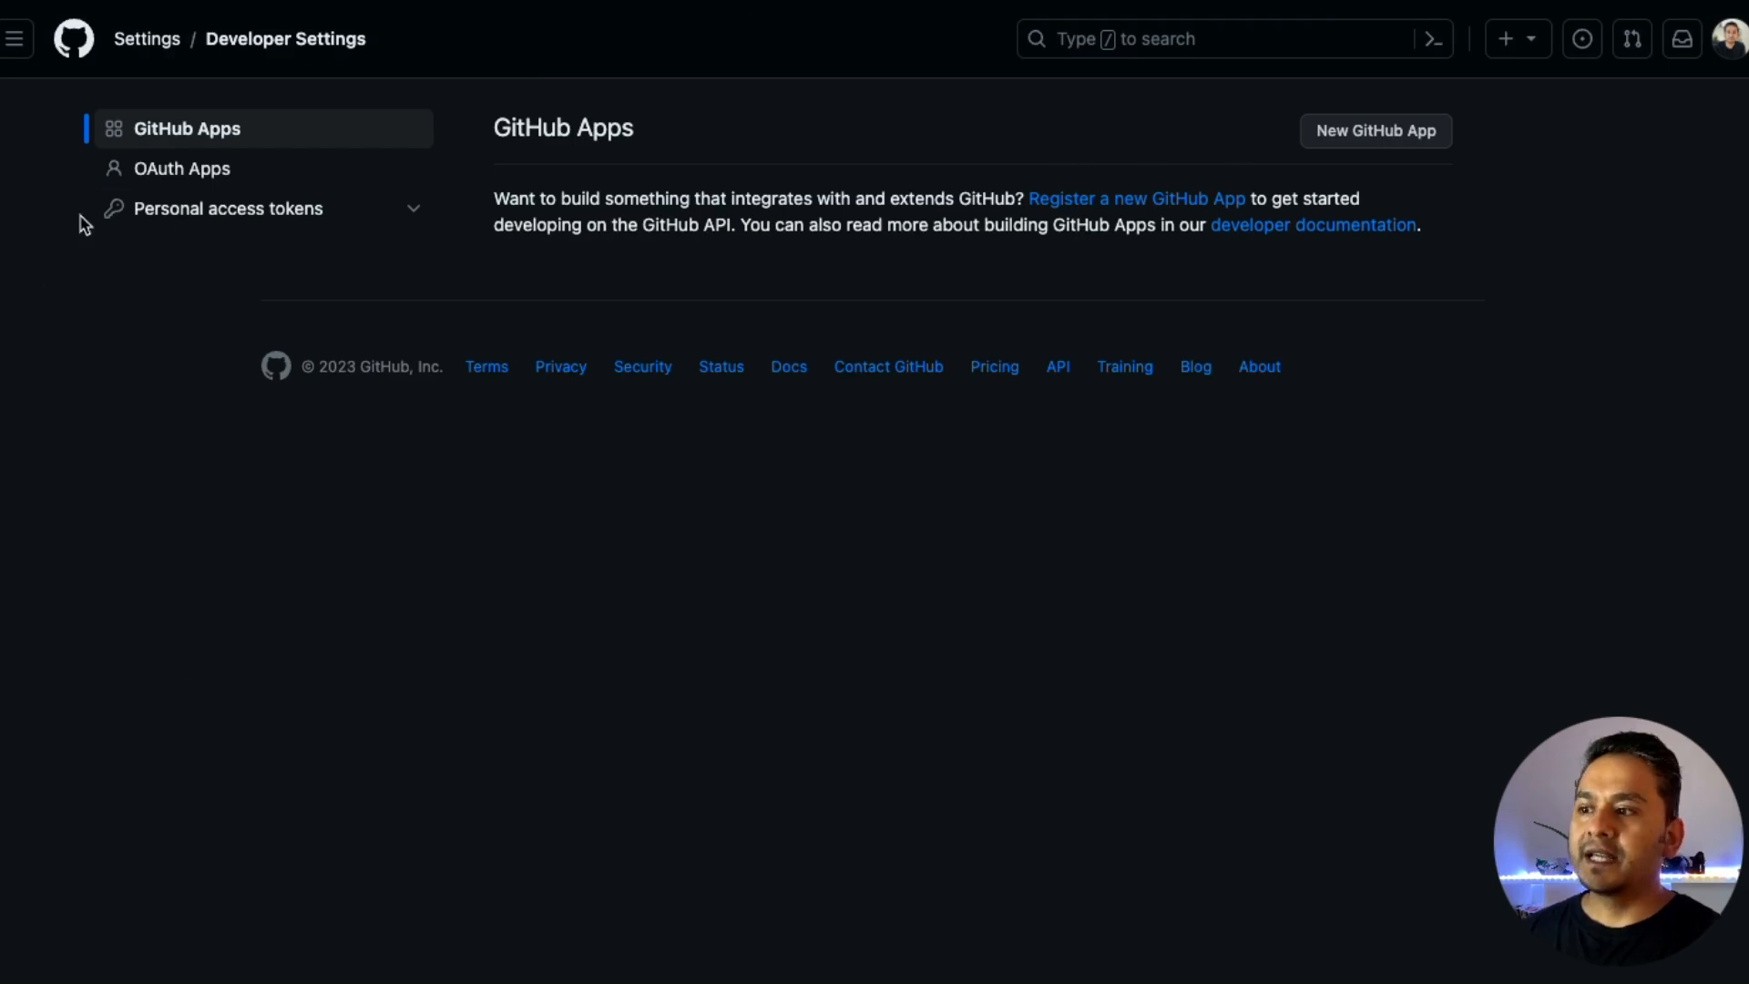
pyautogui.click(166, 211)
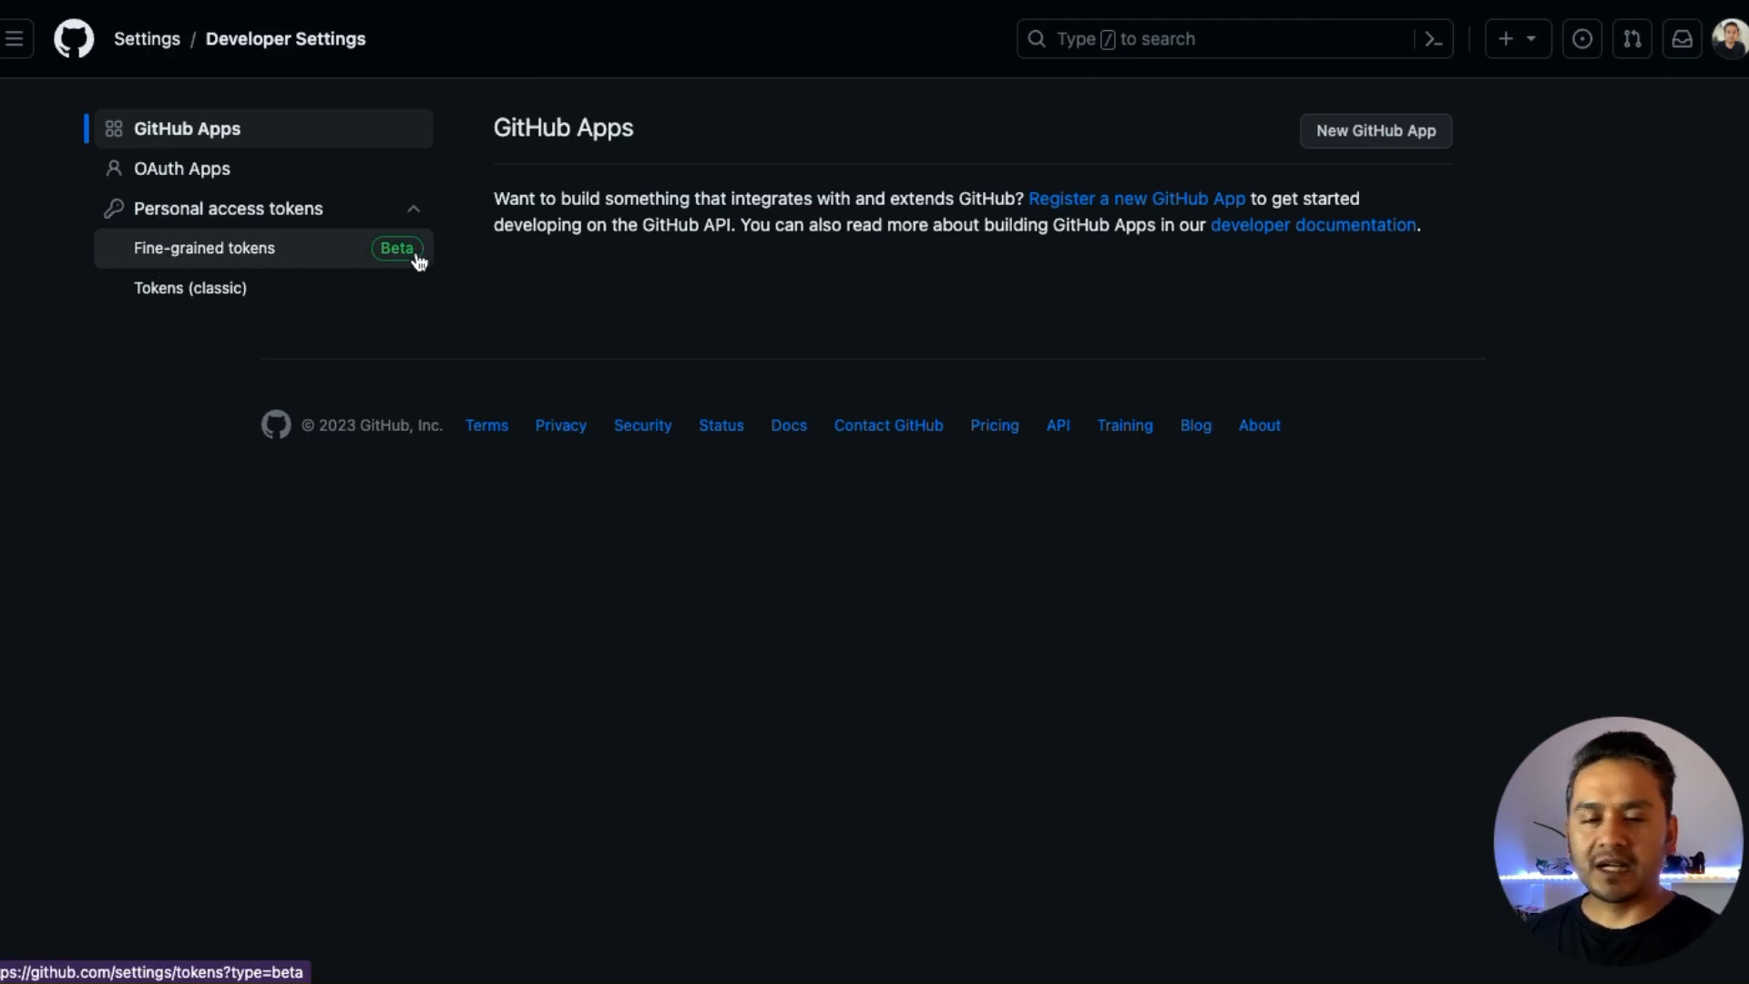
pyautogui.click(196, 289)
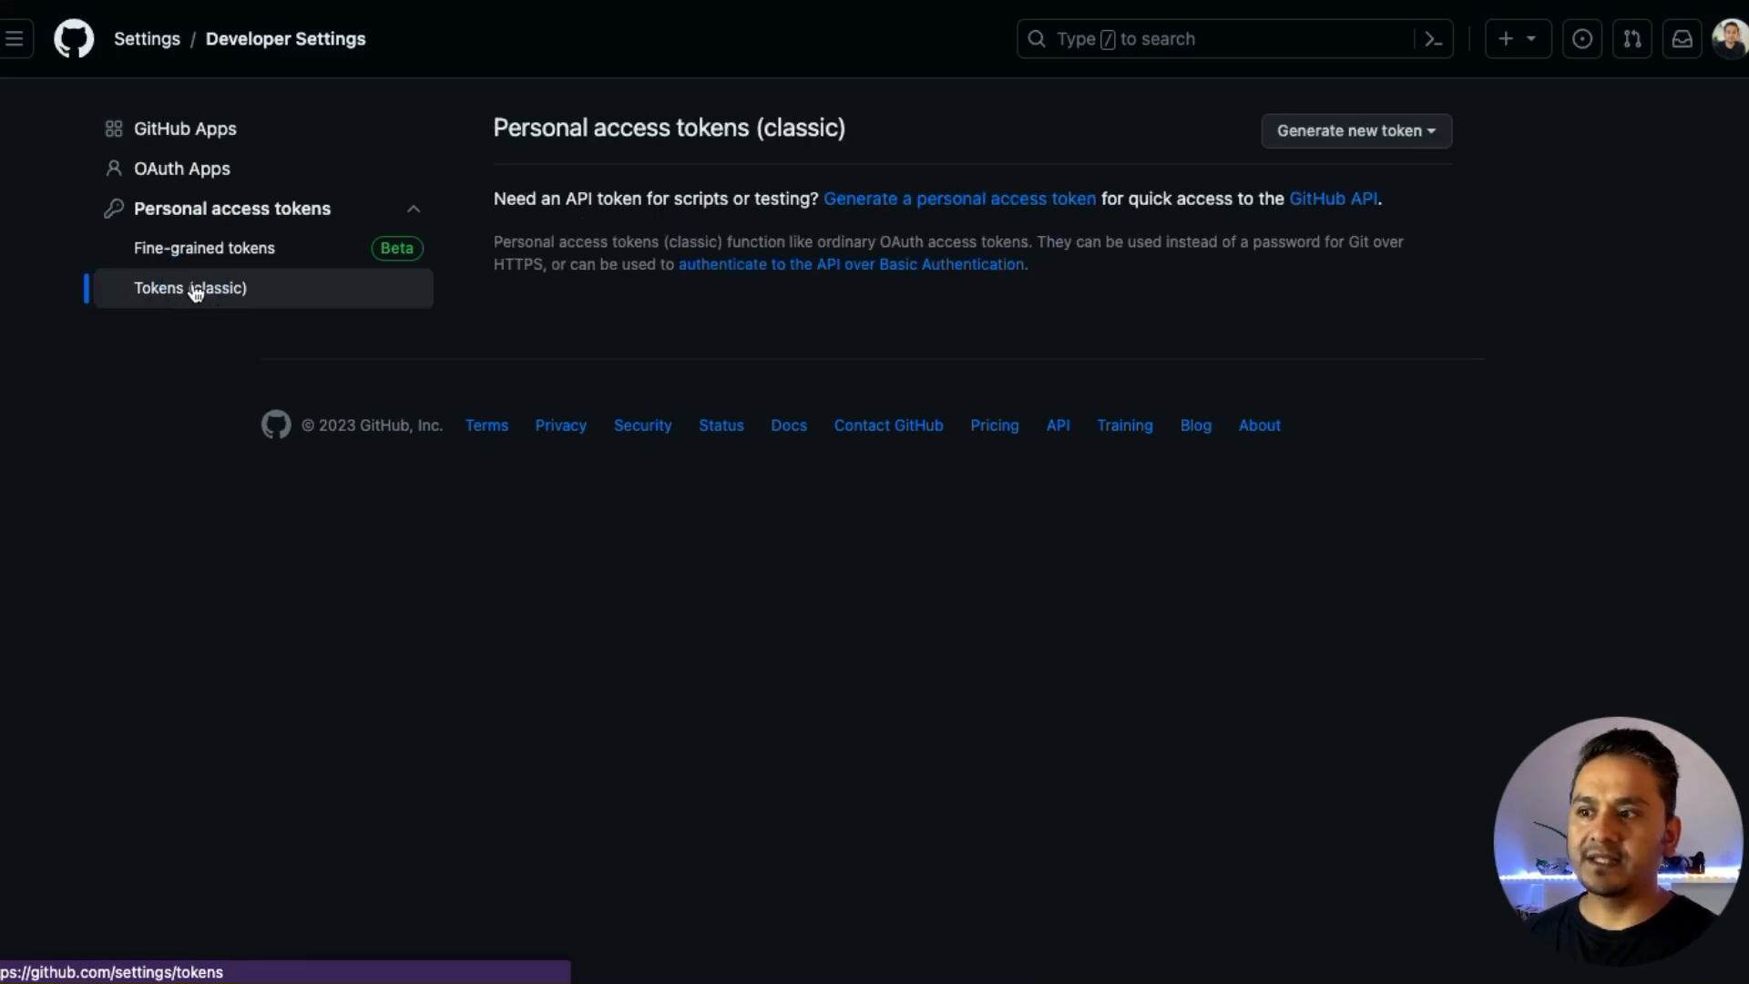
# Start a new classic personal access token and enter databricks-integration as its note.
pyautogui.click(1335, 150)
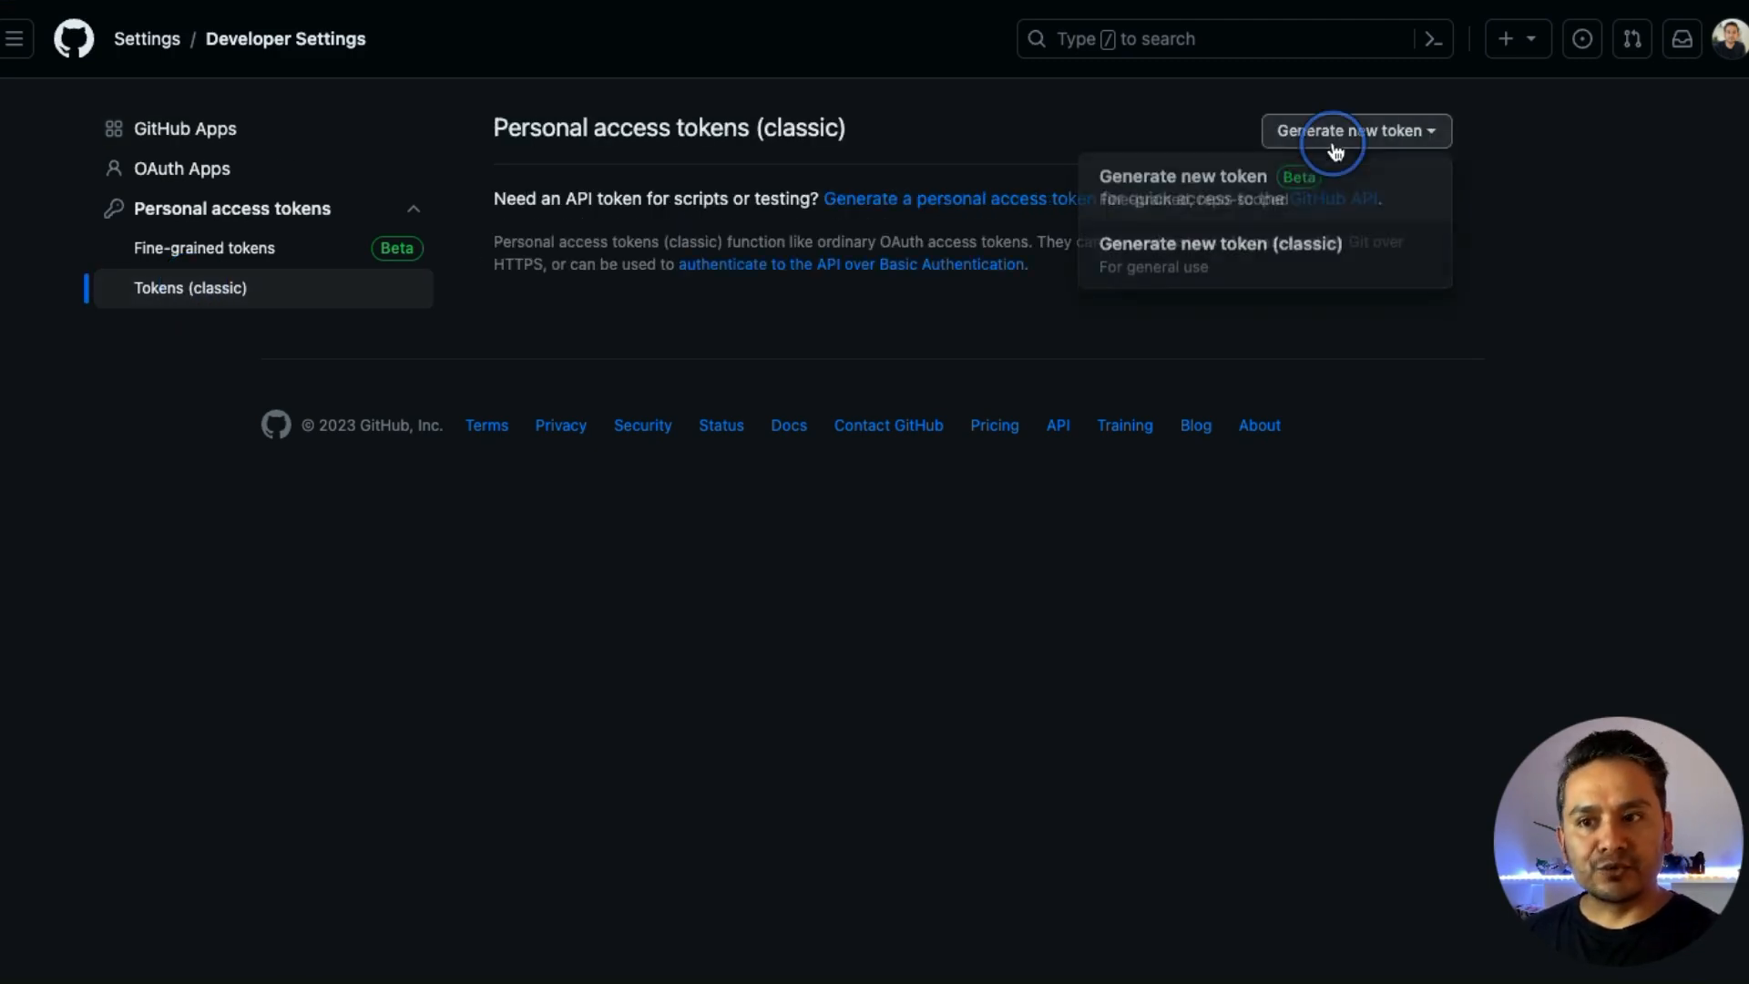
pyautogui.click(1216, 271)
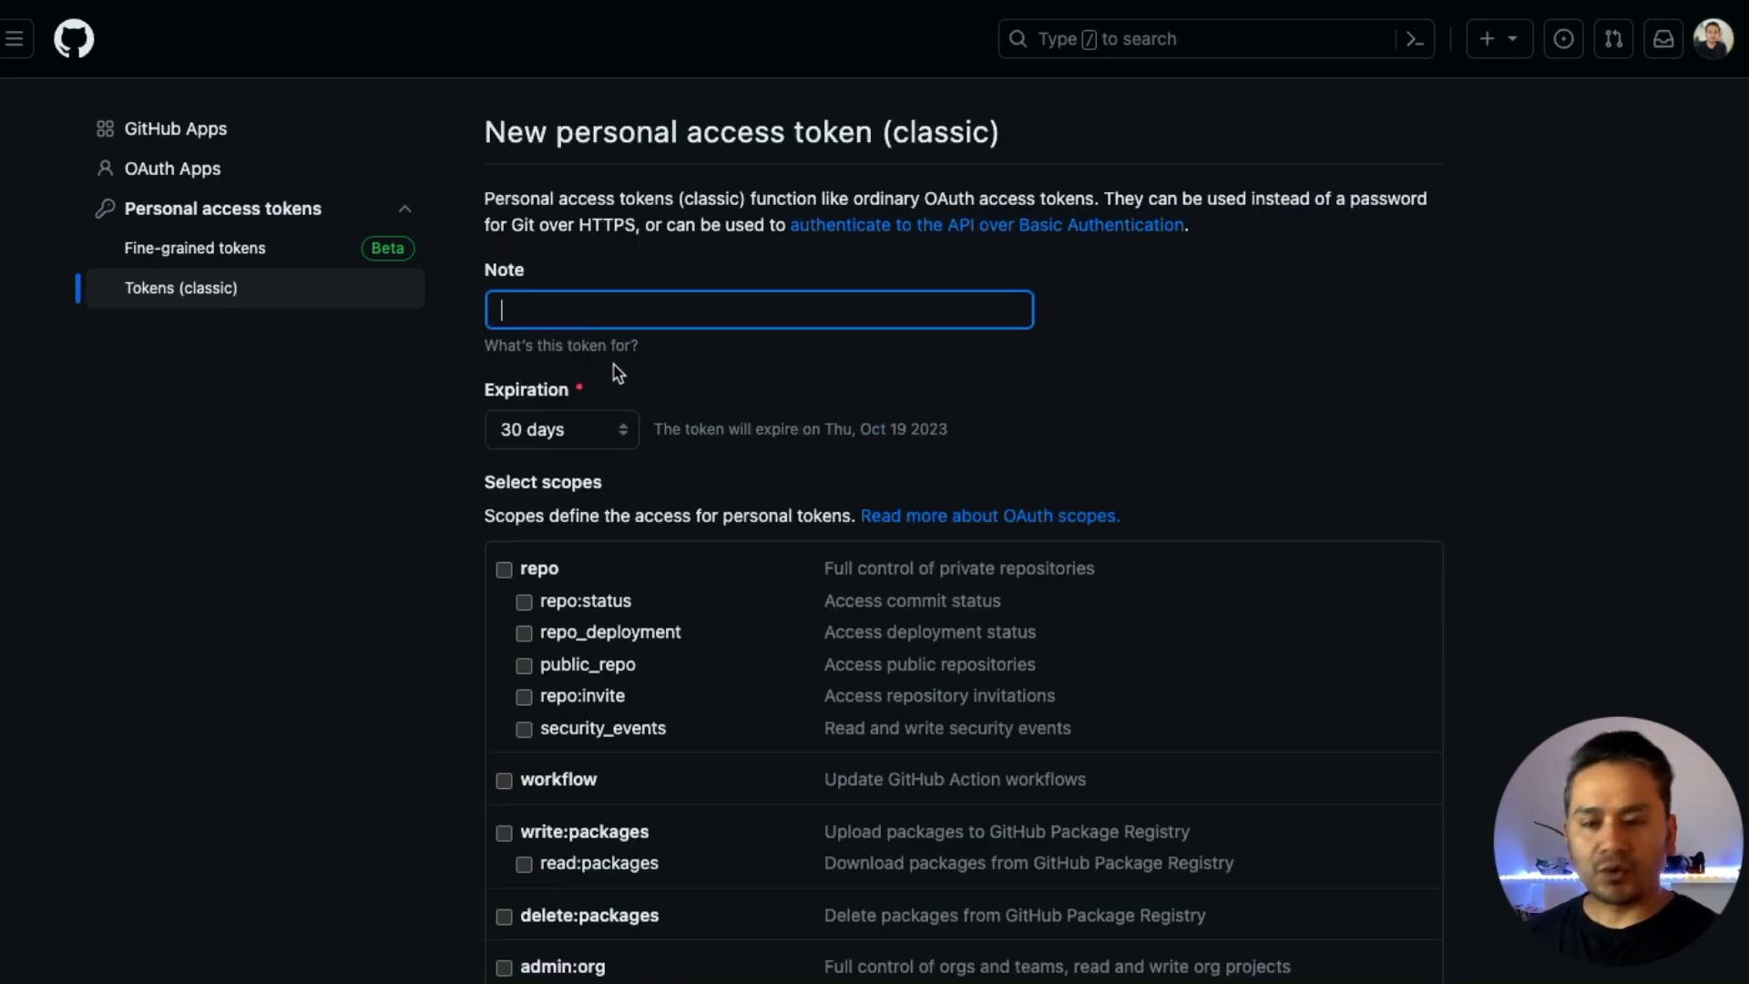
pyautogui.write('datb')
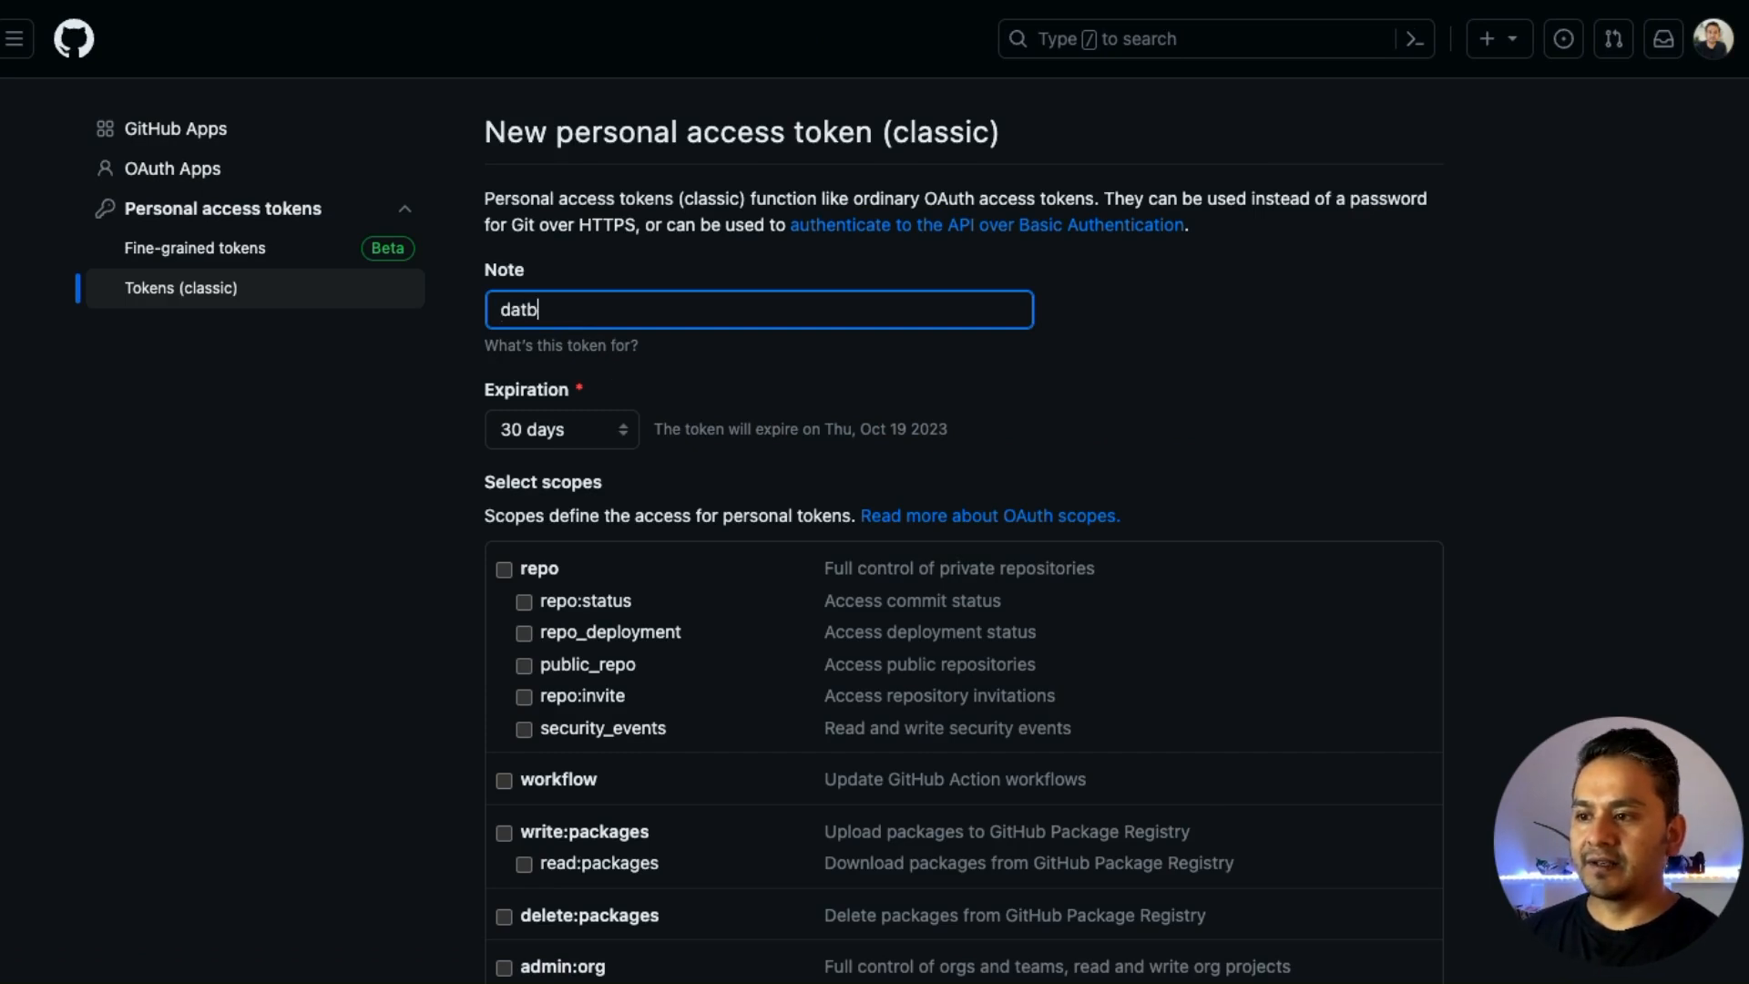
pyautogui.write('a')
pyautogui.press('BackSpace')
pyautogui.press('BackSpace')
pyautogui.write('abricks')
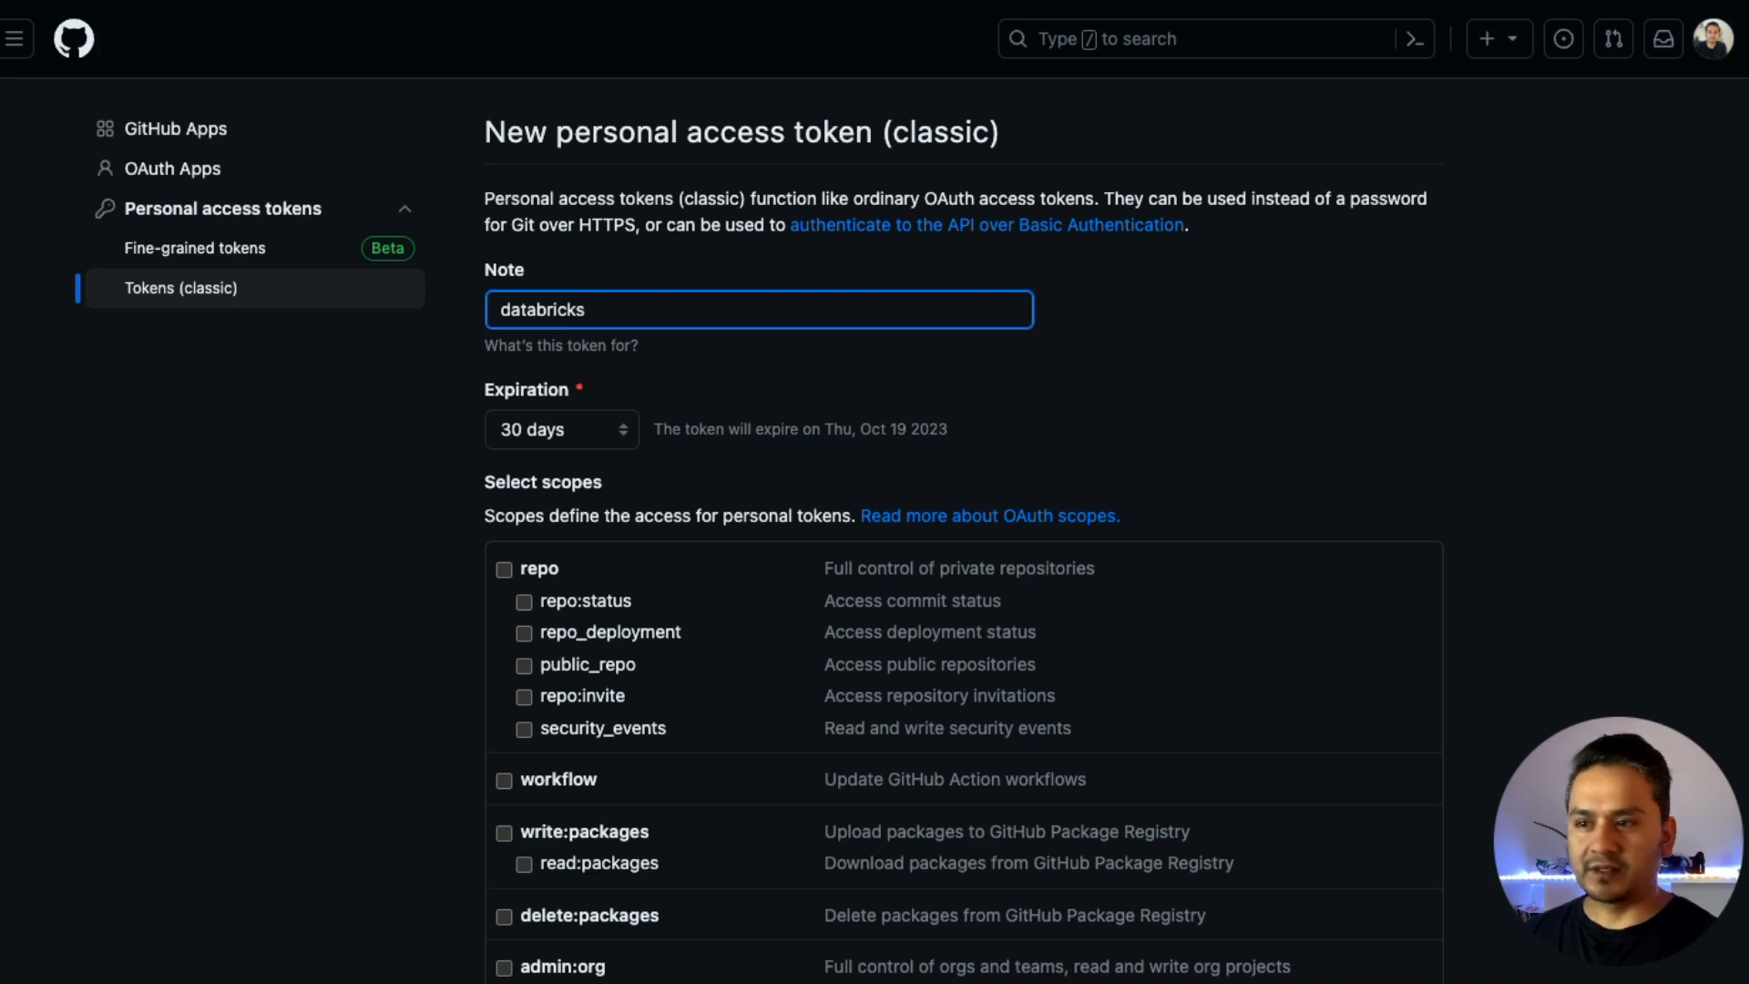
pyautogui.write('-integration')
pyautogui.click(1155, 398)
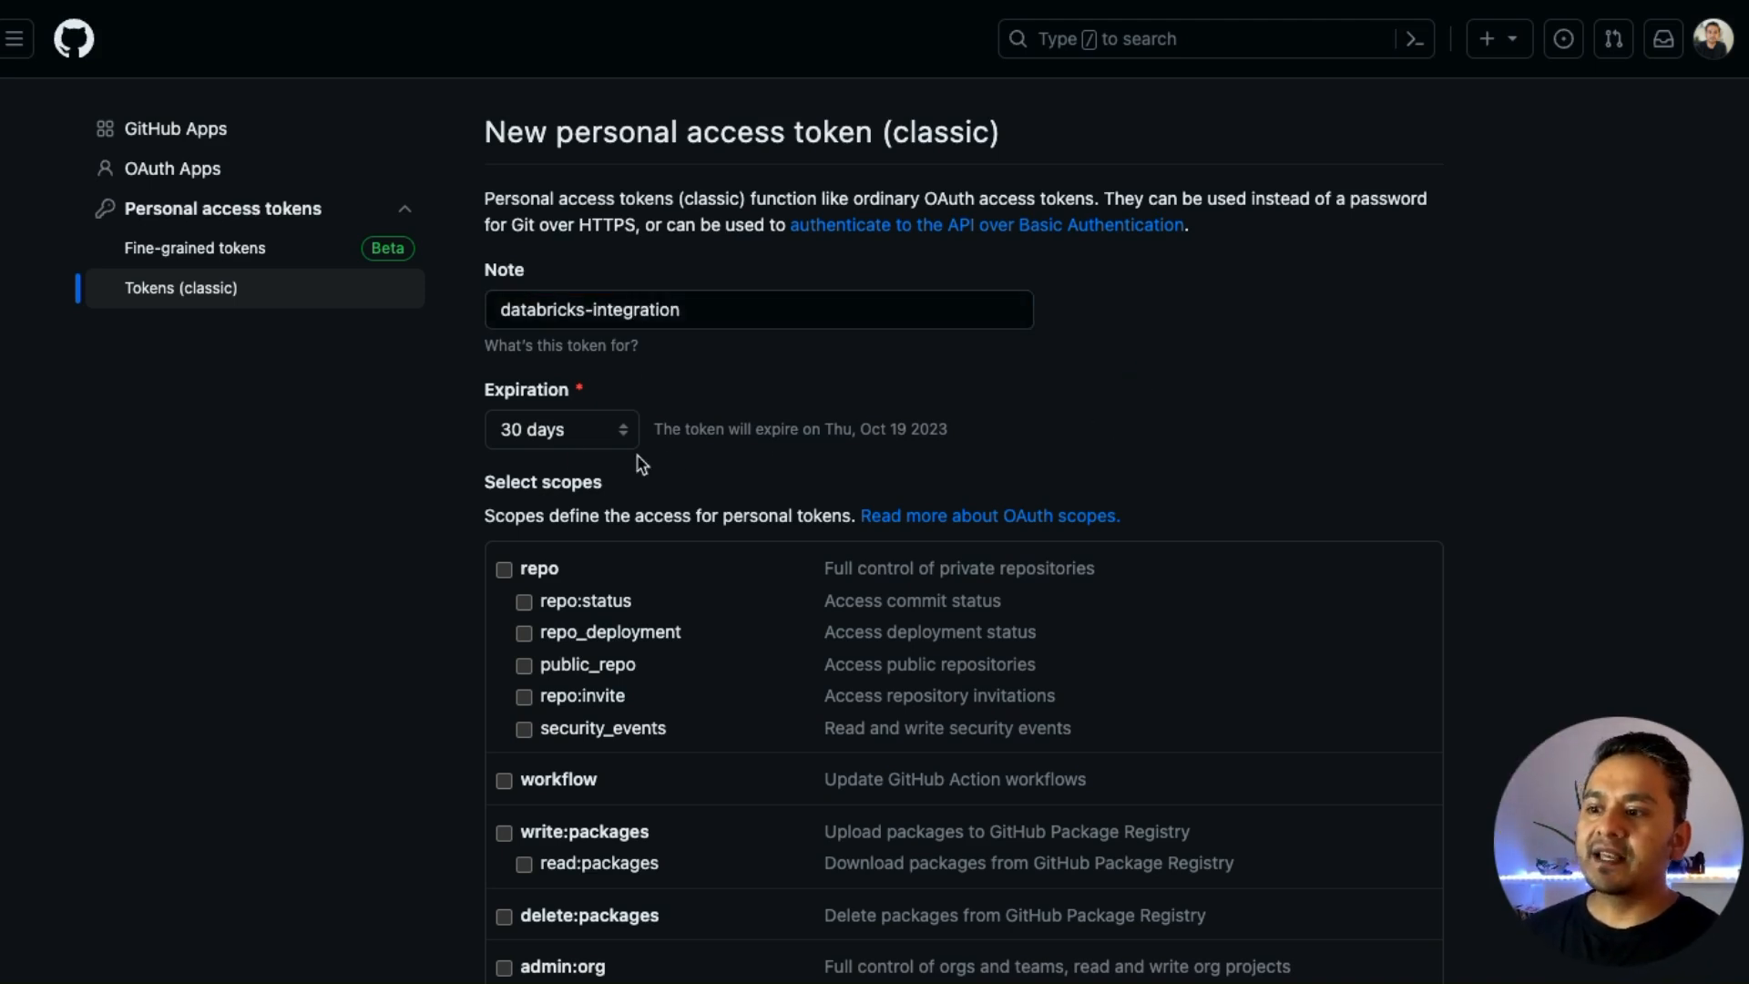
# Set the token's expiration to 7 days and grant it the full repo scope.
pyautogui.click(565, 437)
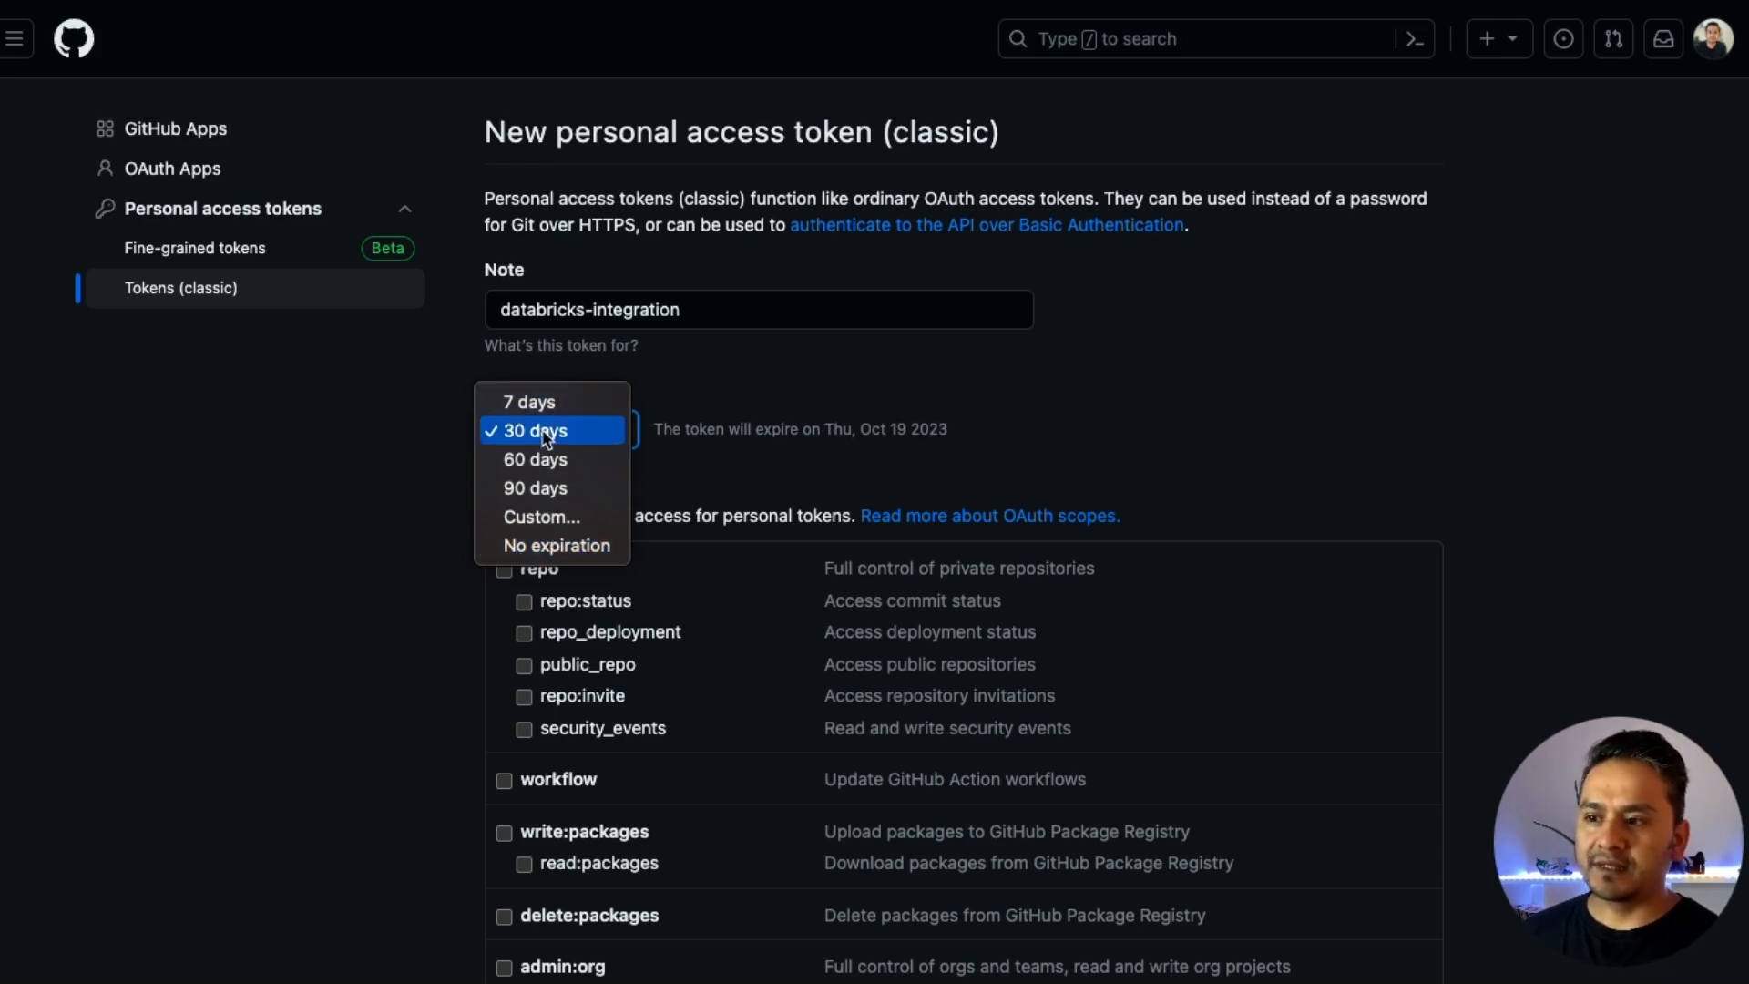
pyautogui.click(558, 402)
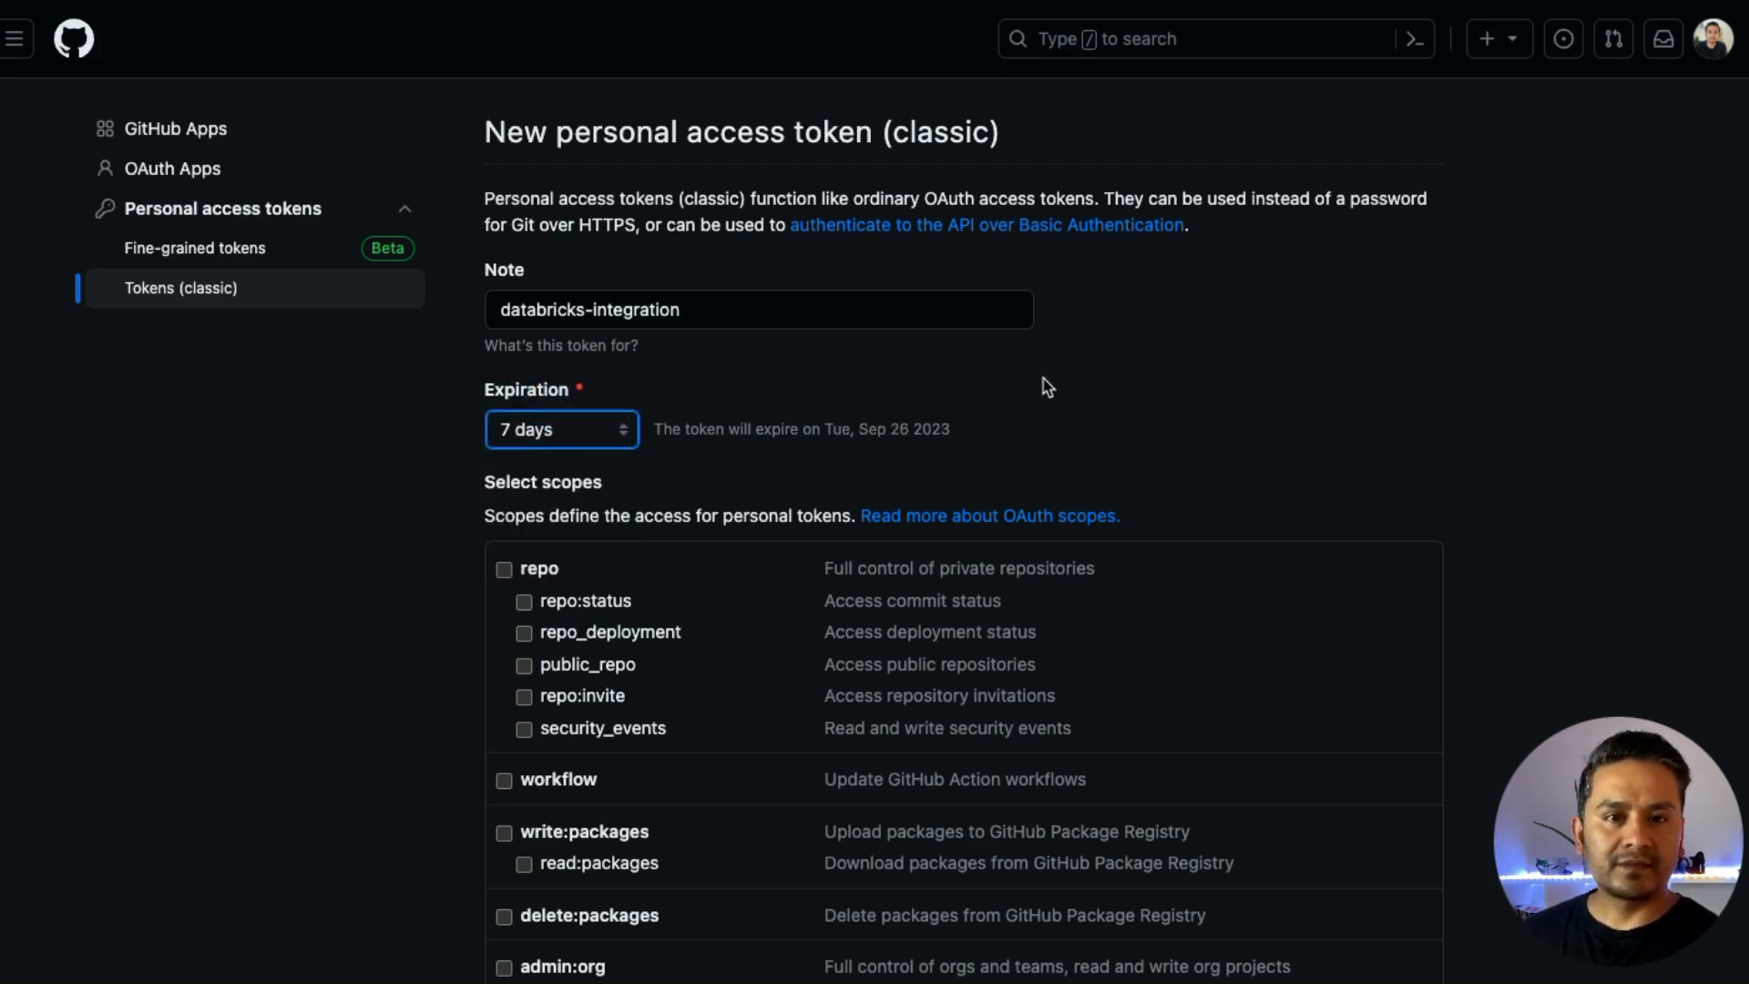
pyautogui.scroll(-4, 1245, 343)
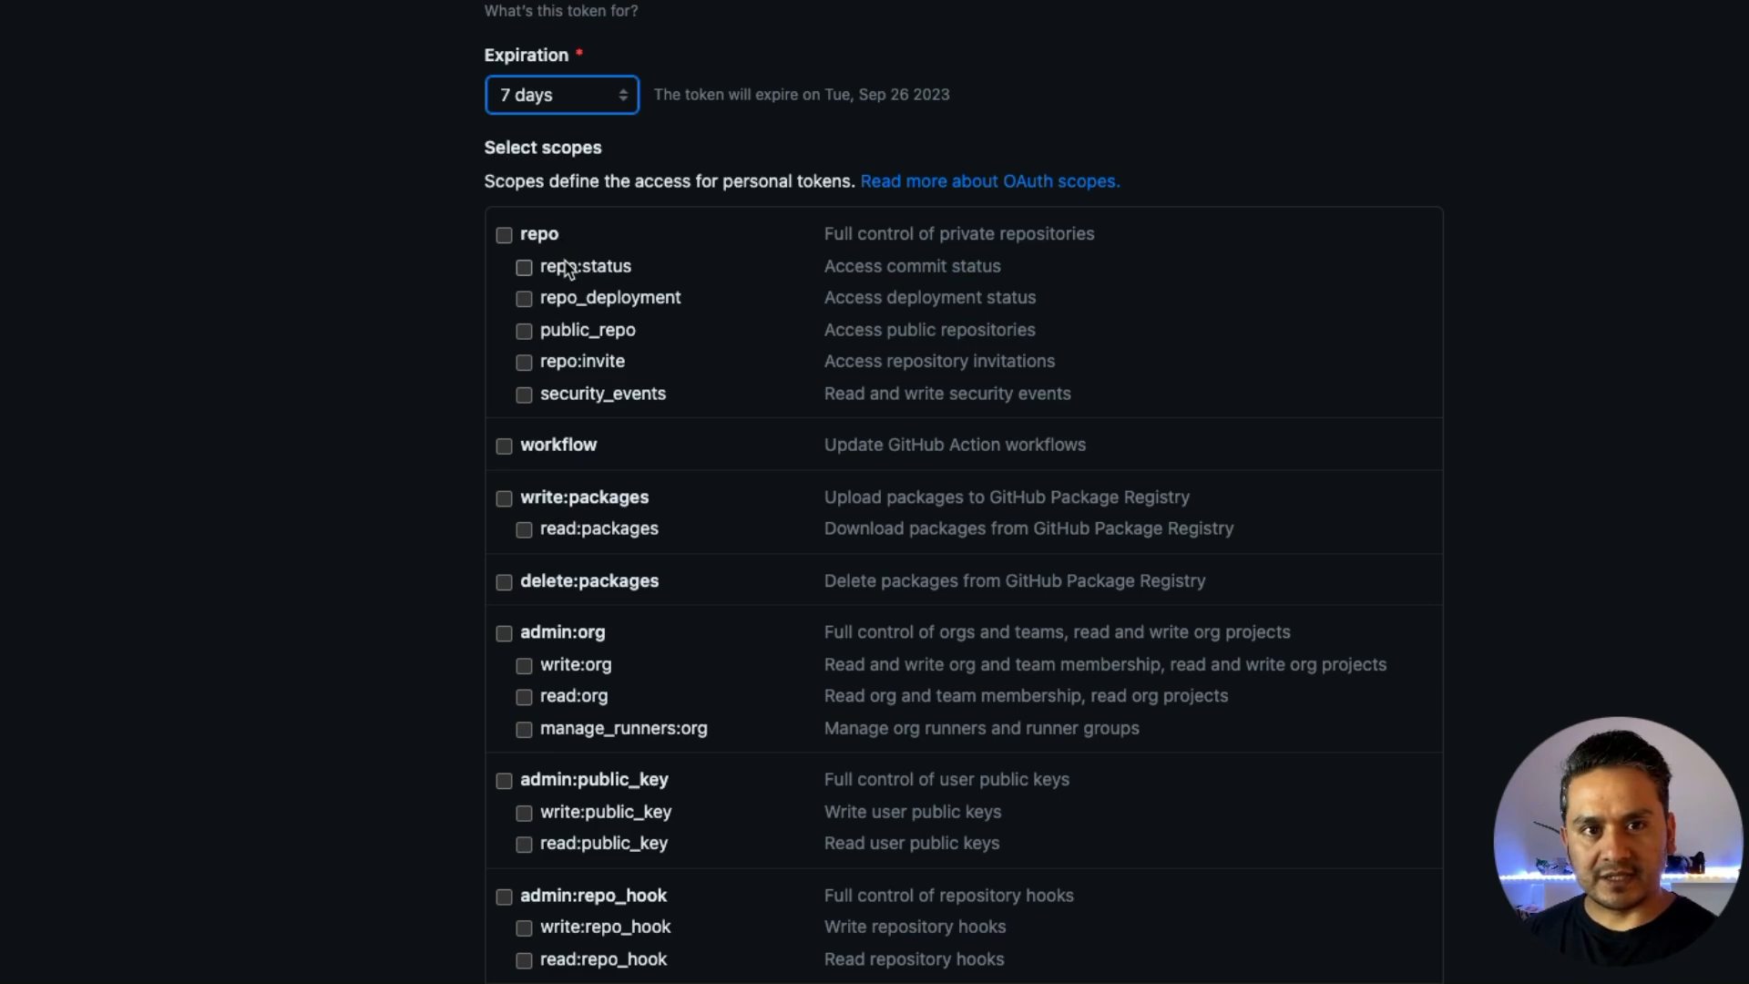
pyautogui.click(504, 235)
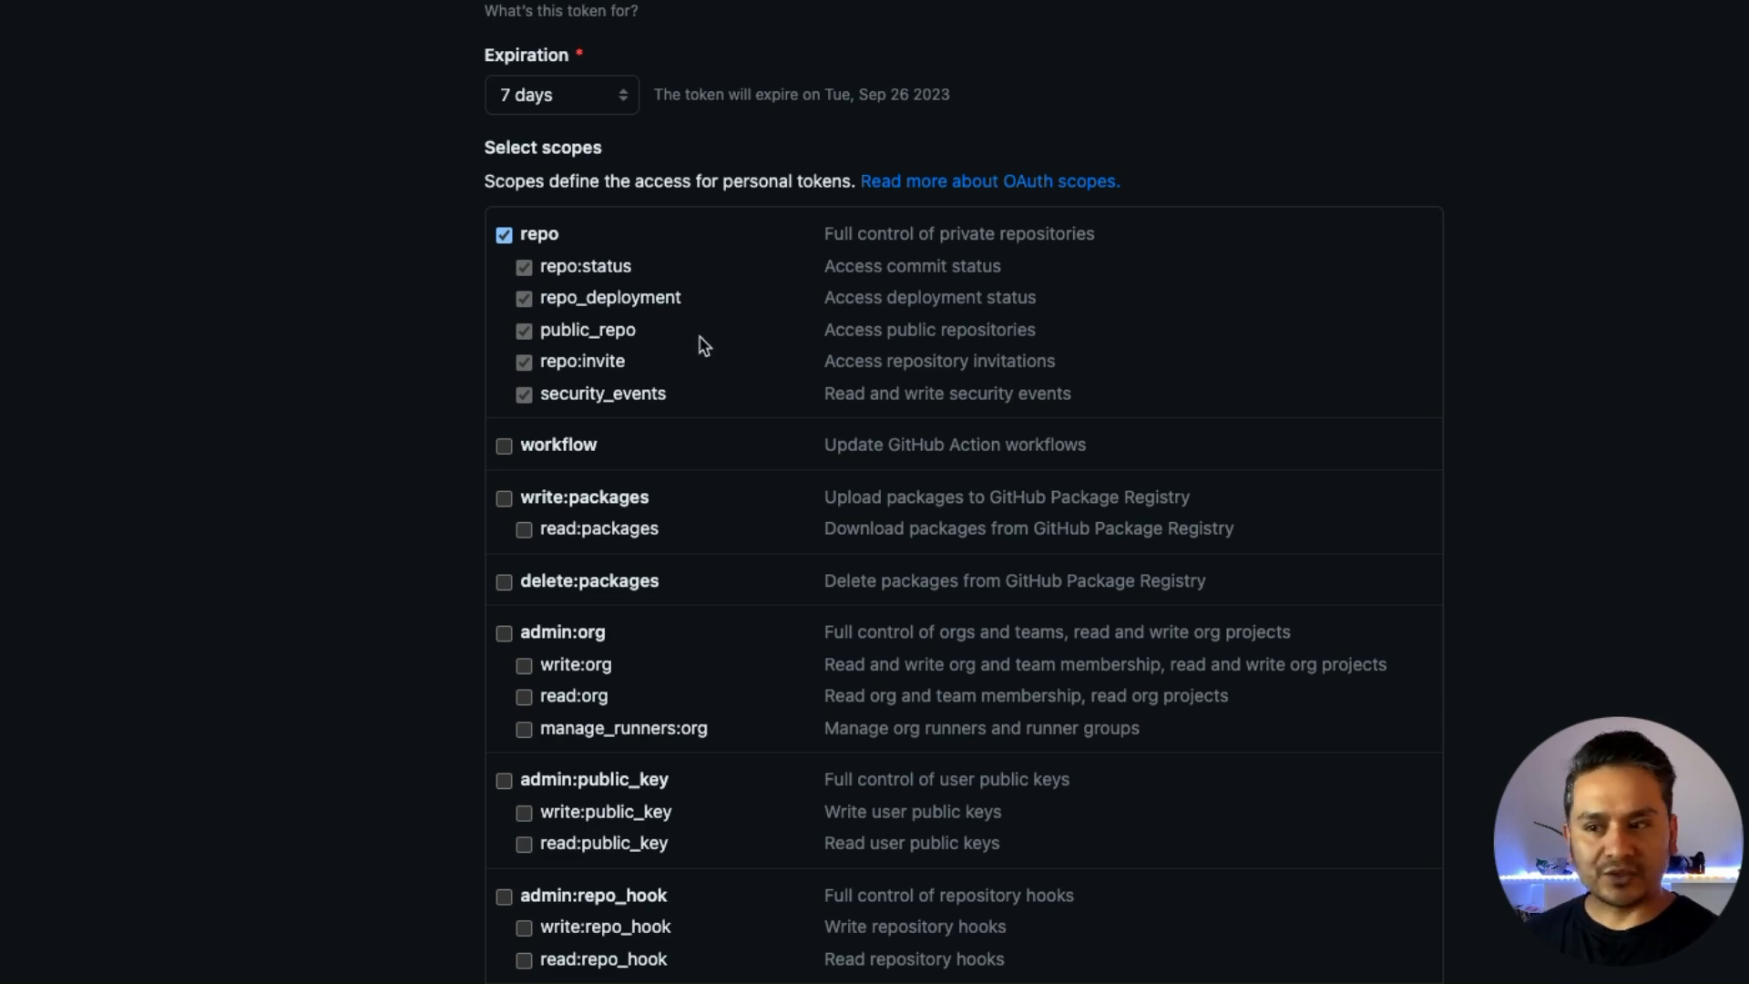
pyautogui.scroll(-1, 704, 344)
pyautogui.click(504, 203)
pyautogui.click(504, 202)
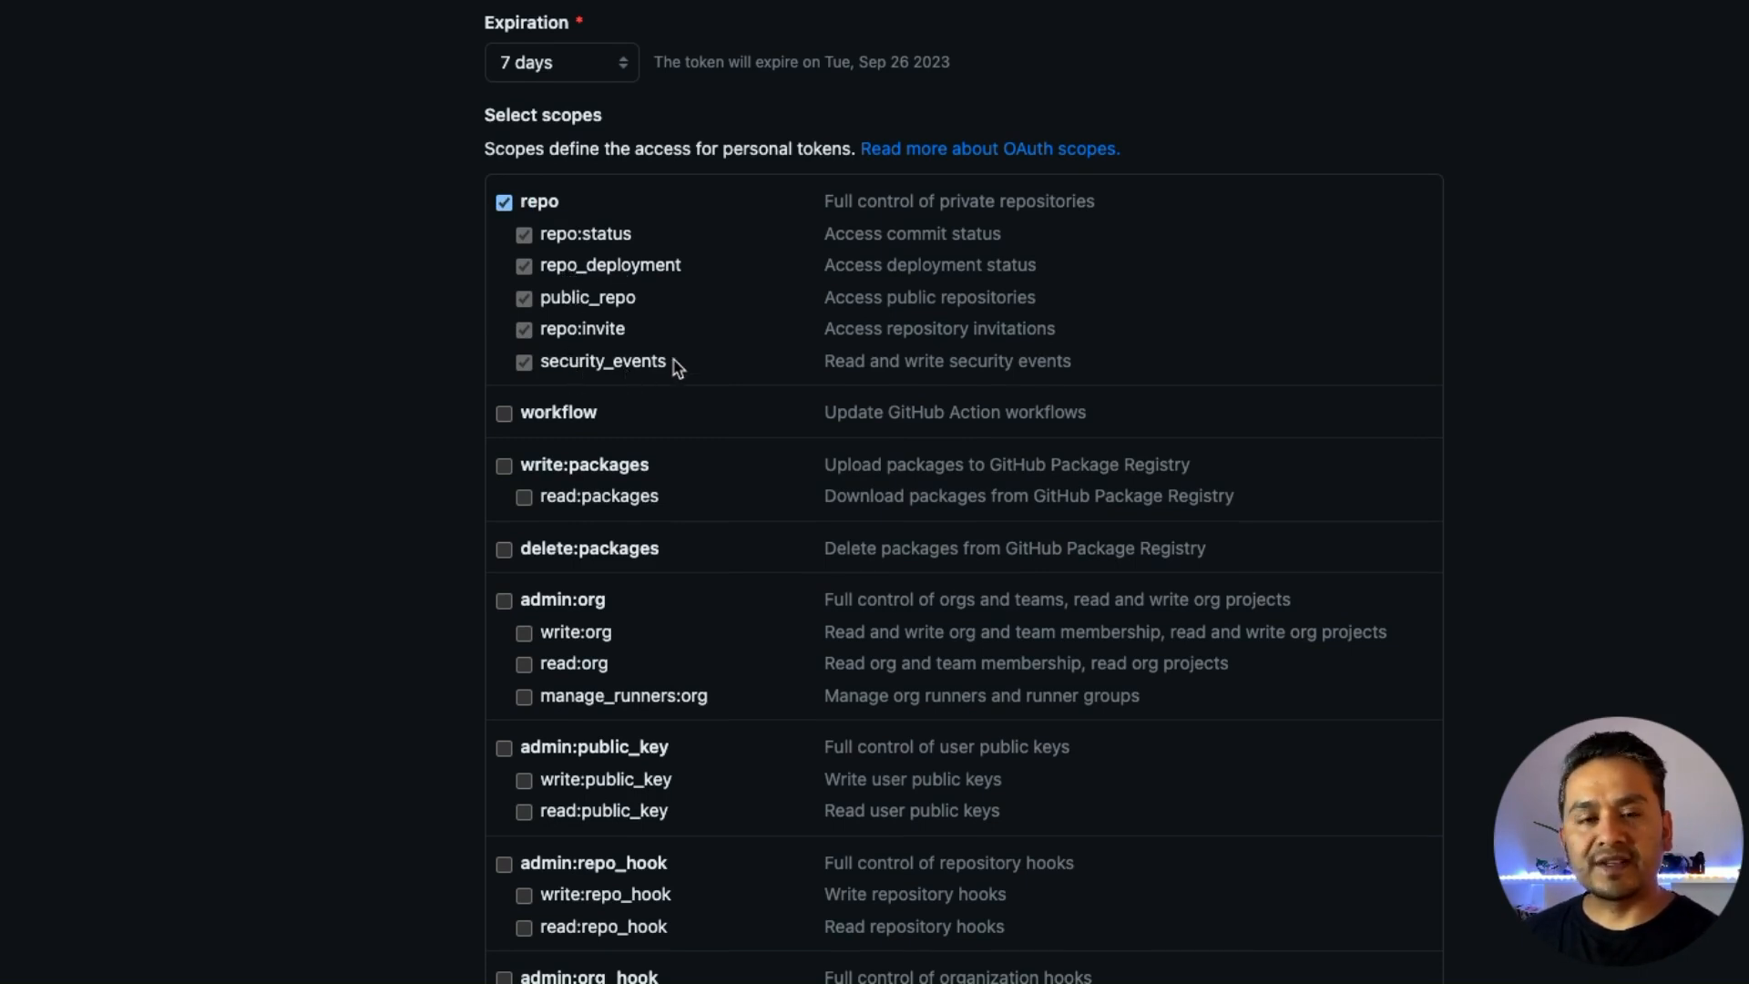
# Generate the personal access token and copy it to the clipboard.
pyautogui.scroll(-15, 613, 546)
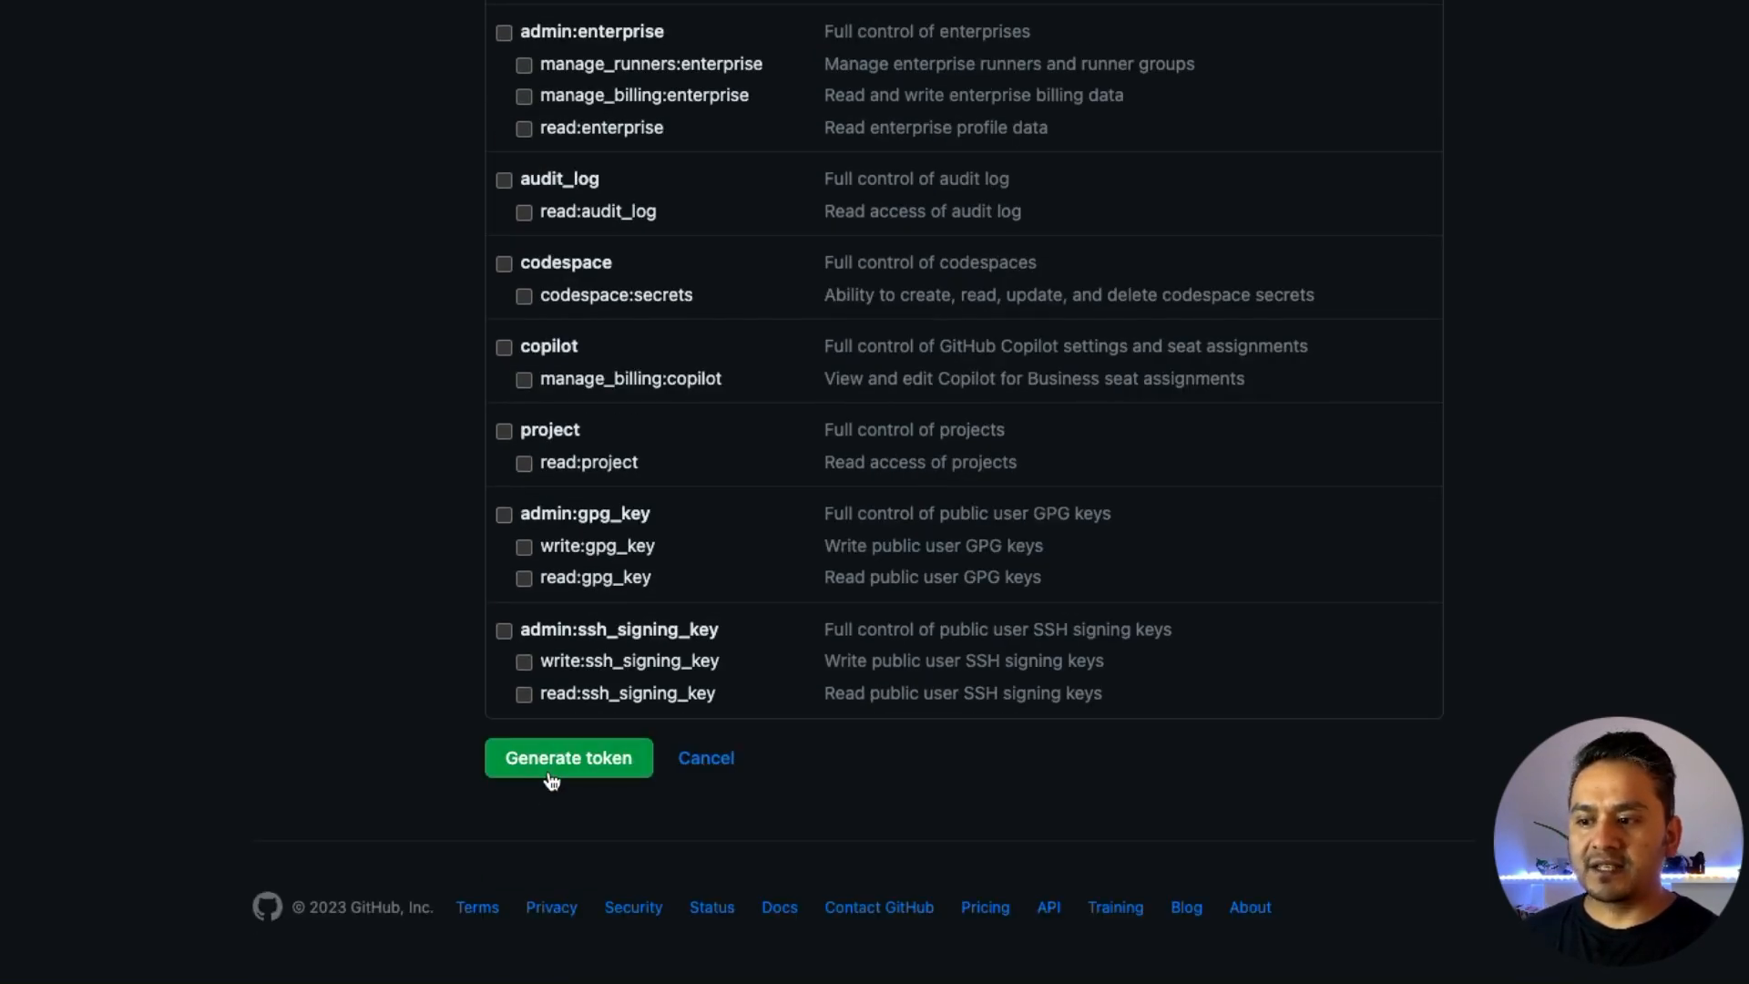
pyautogui.click(555, 773)
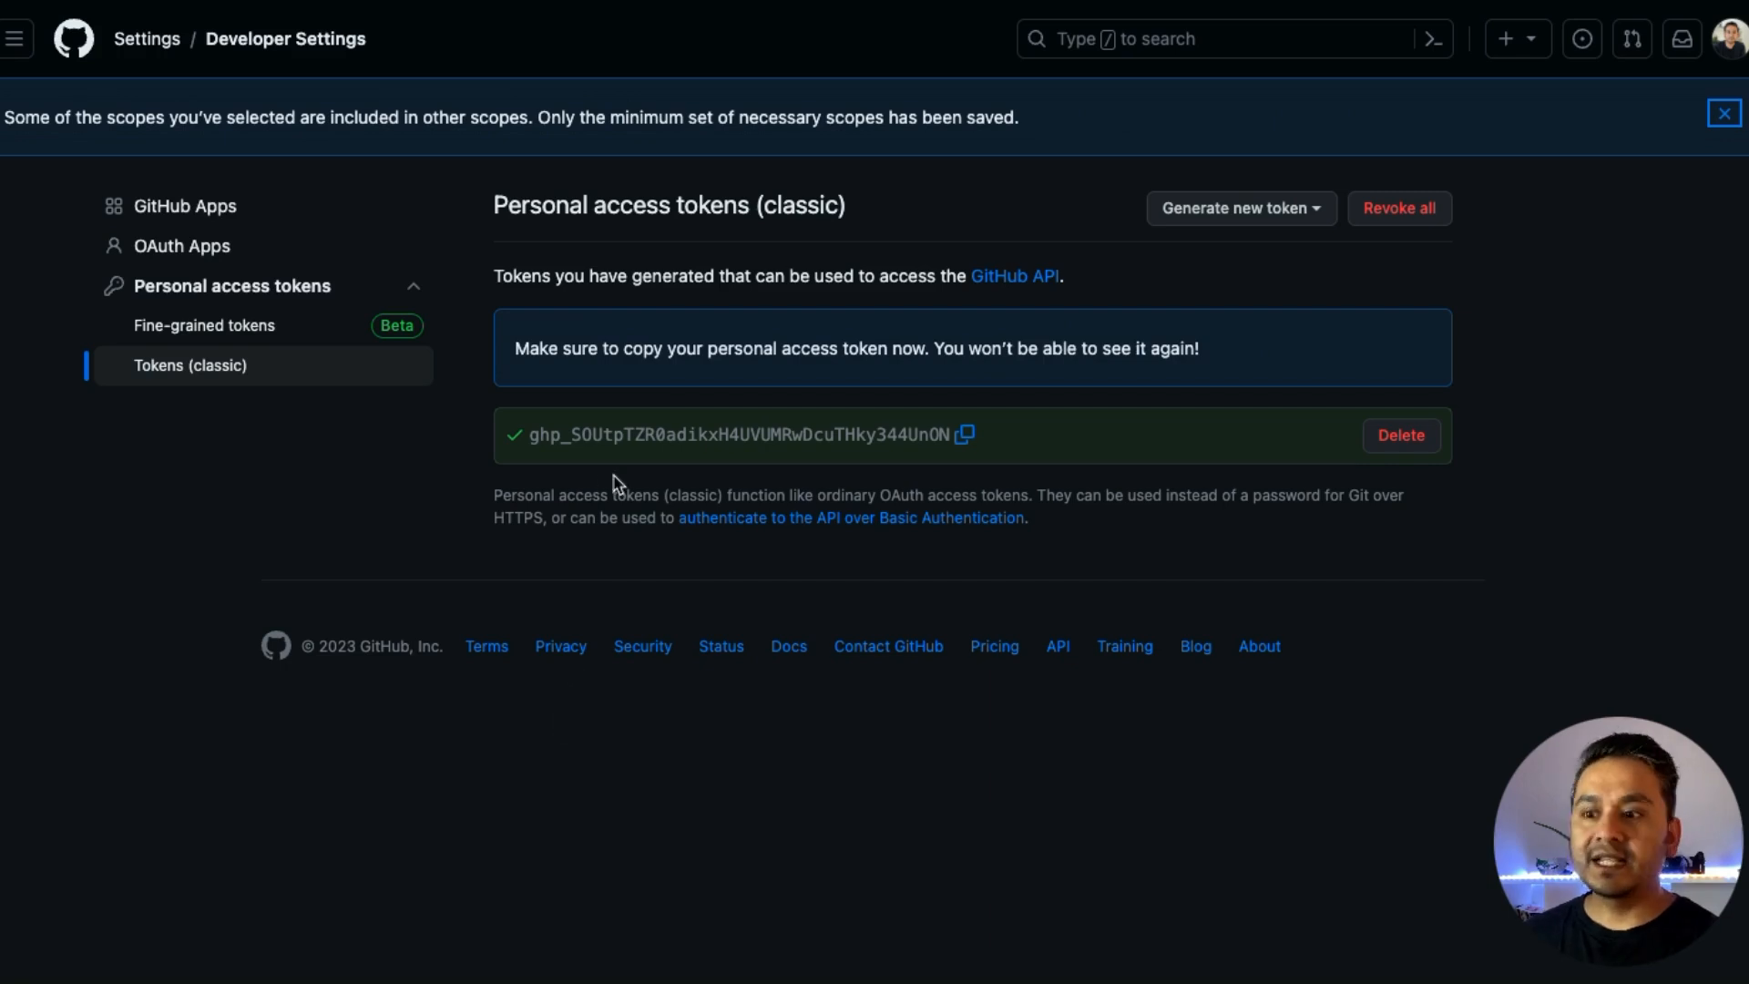
pyautogui.click(967, 437)
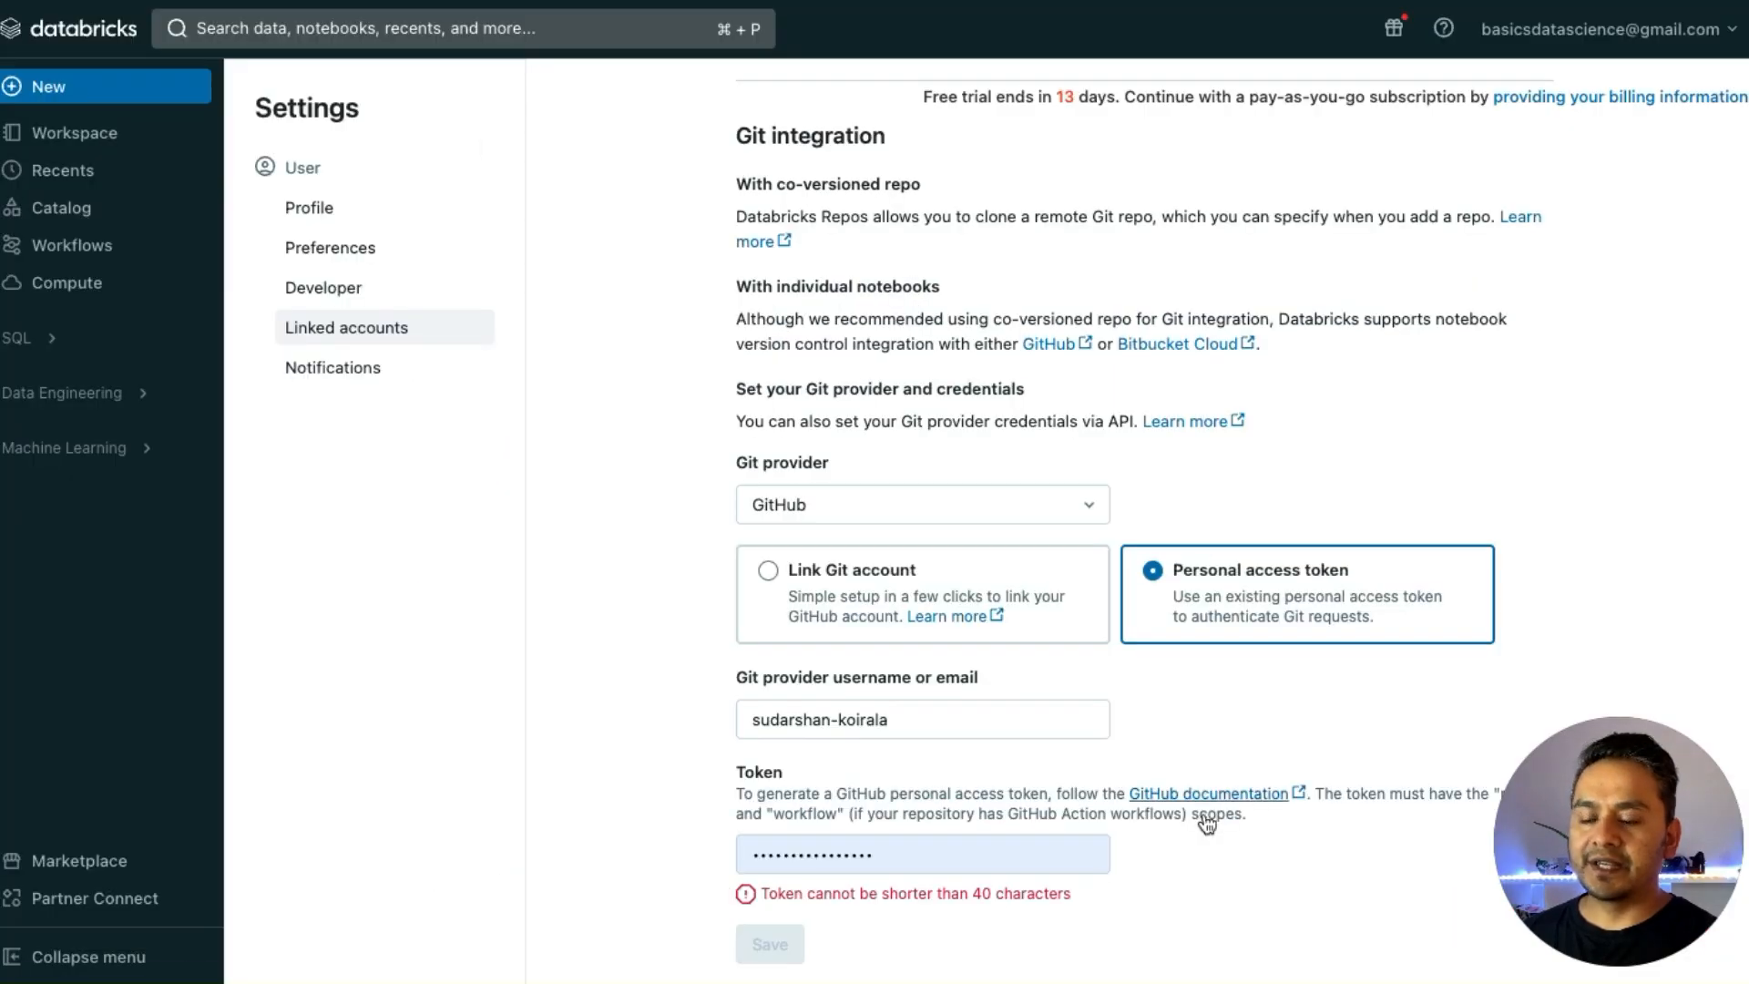
# Switch to Databricks, replace the Token field's content with the copied access token, and save the Git credential without storing it in the browser.
pyautogui.click(853, 869)
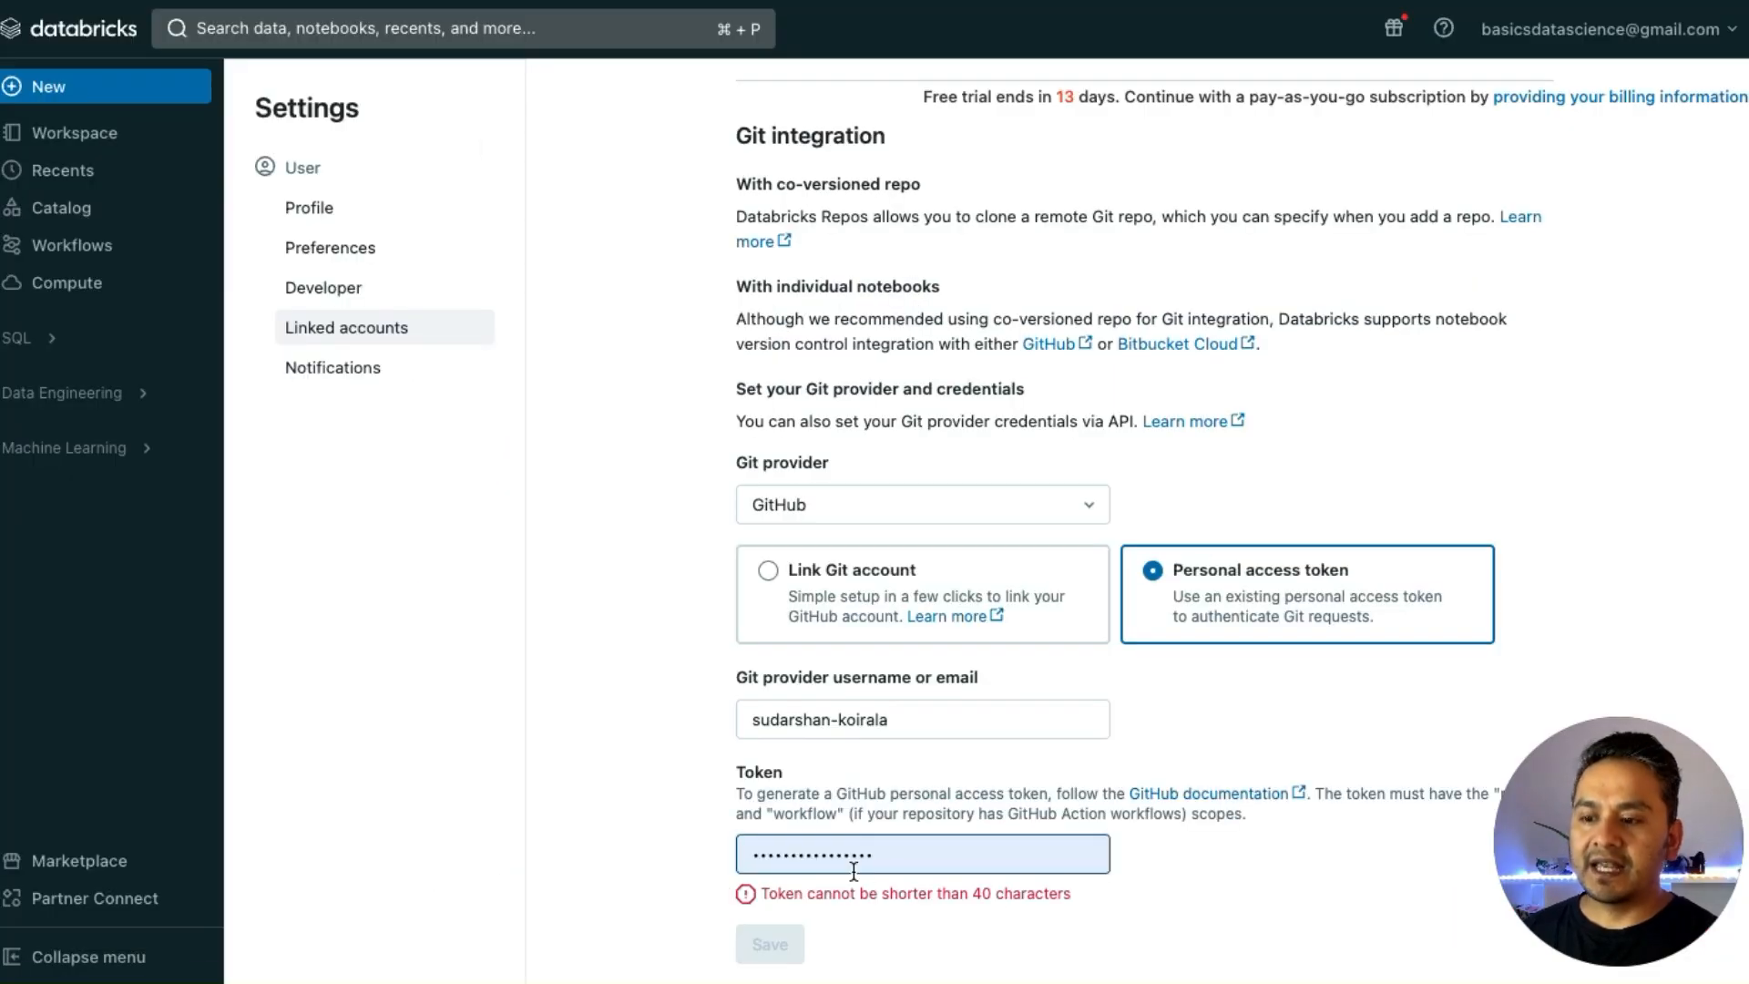
pyautogui.doubleClick(888, 860)
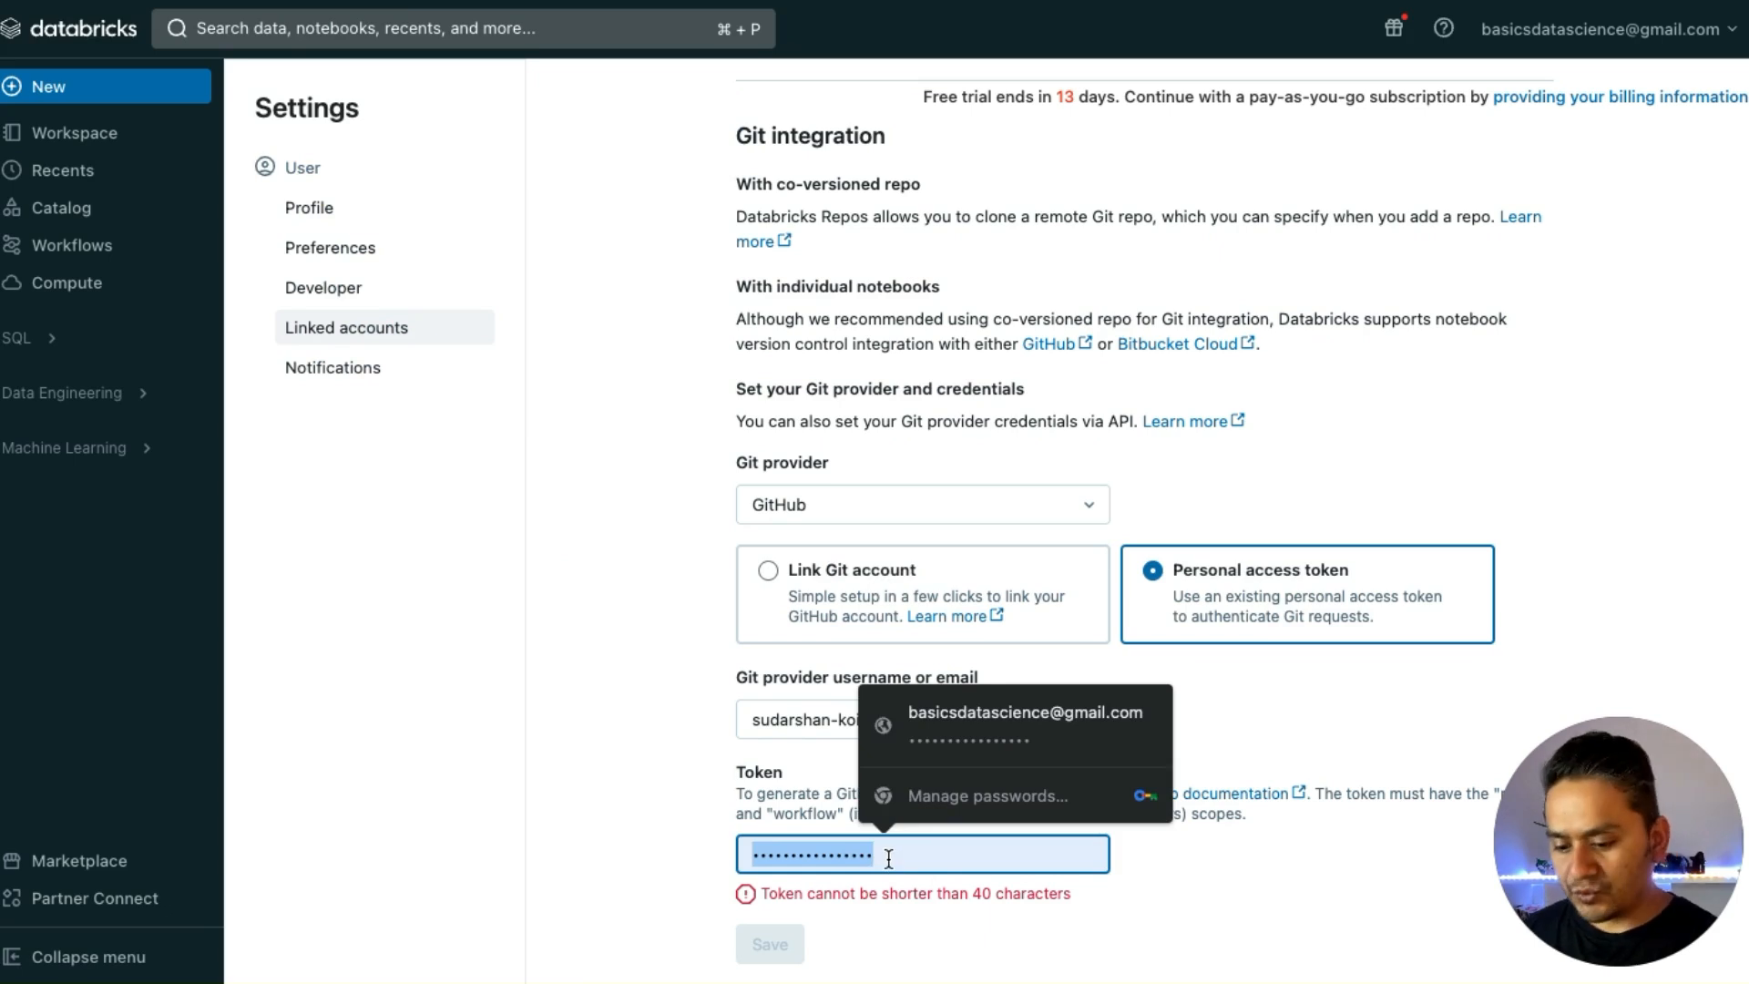
pyautogui.press('BackSpace')
pyautogui.press('super+v')
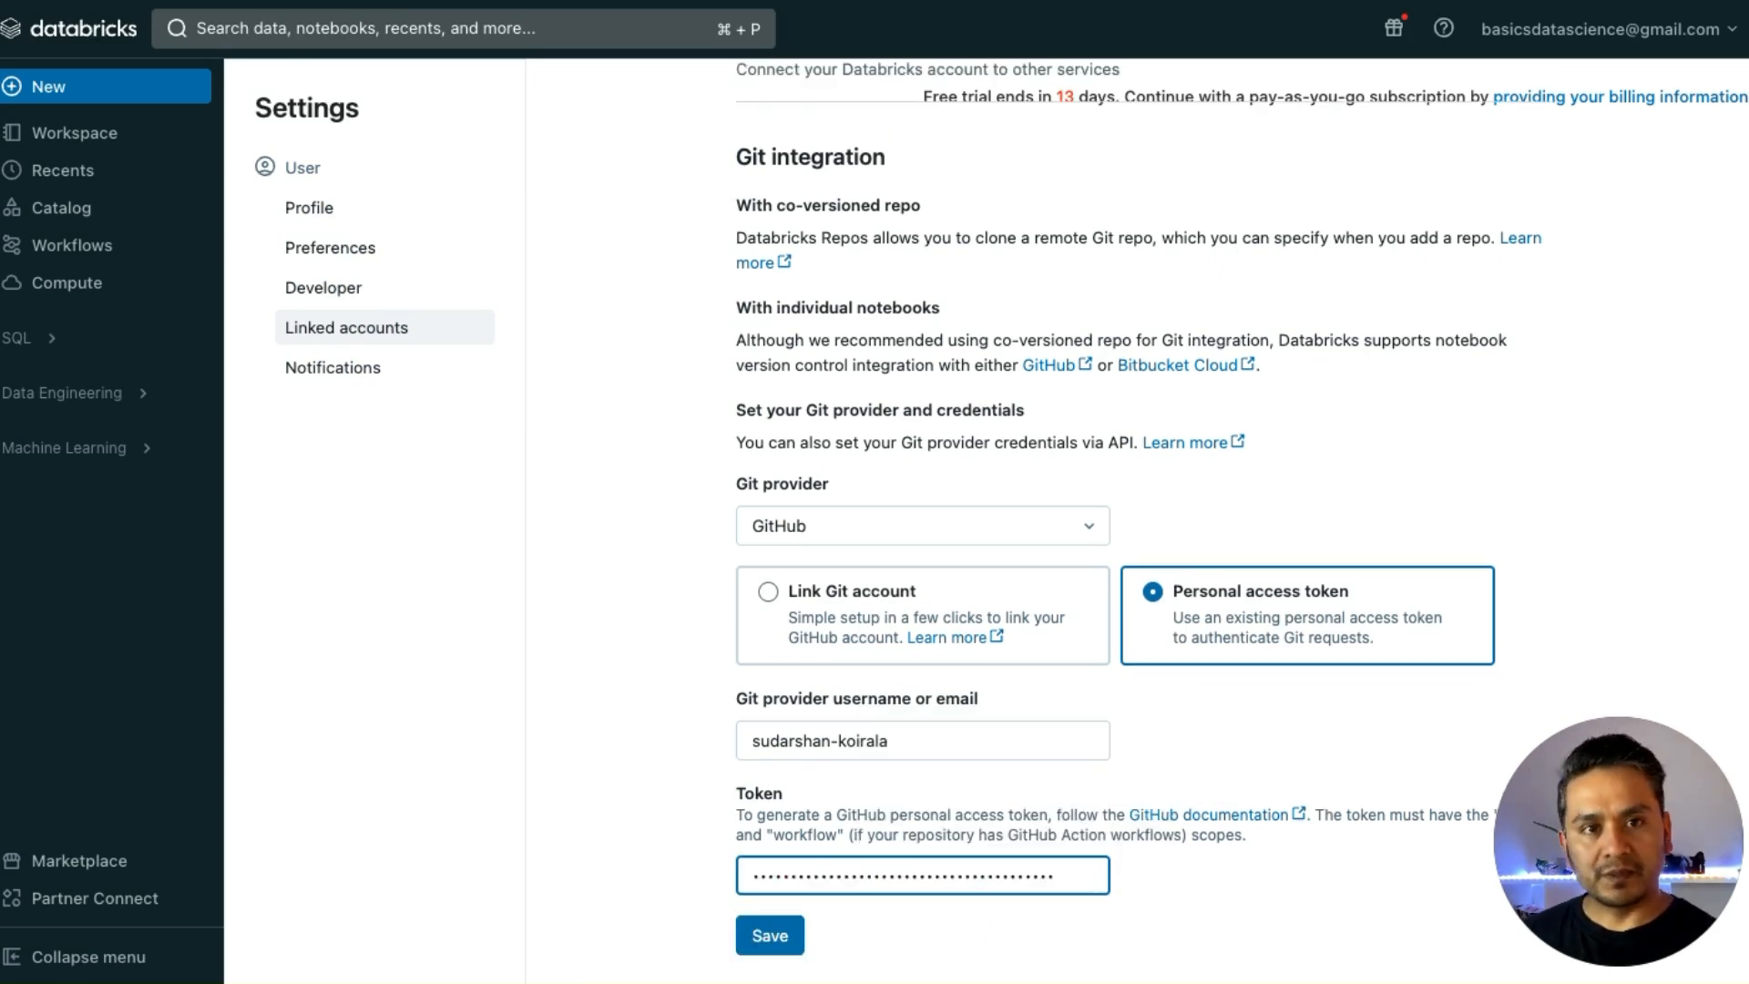
pyautogui.click(736, 936)
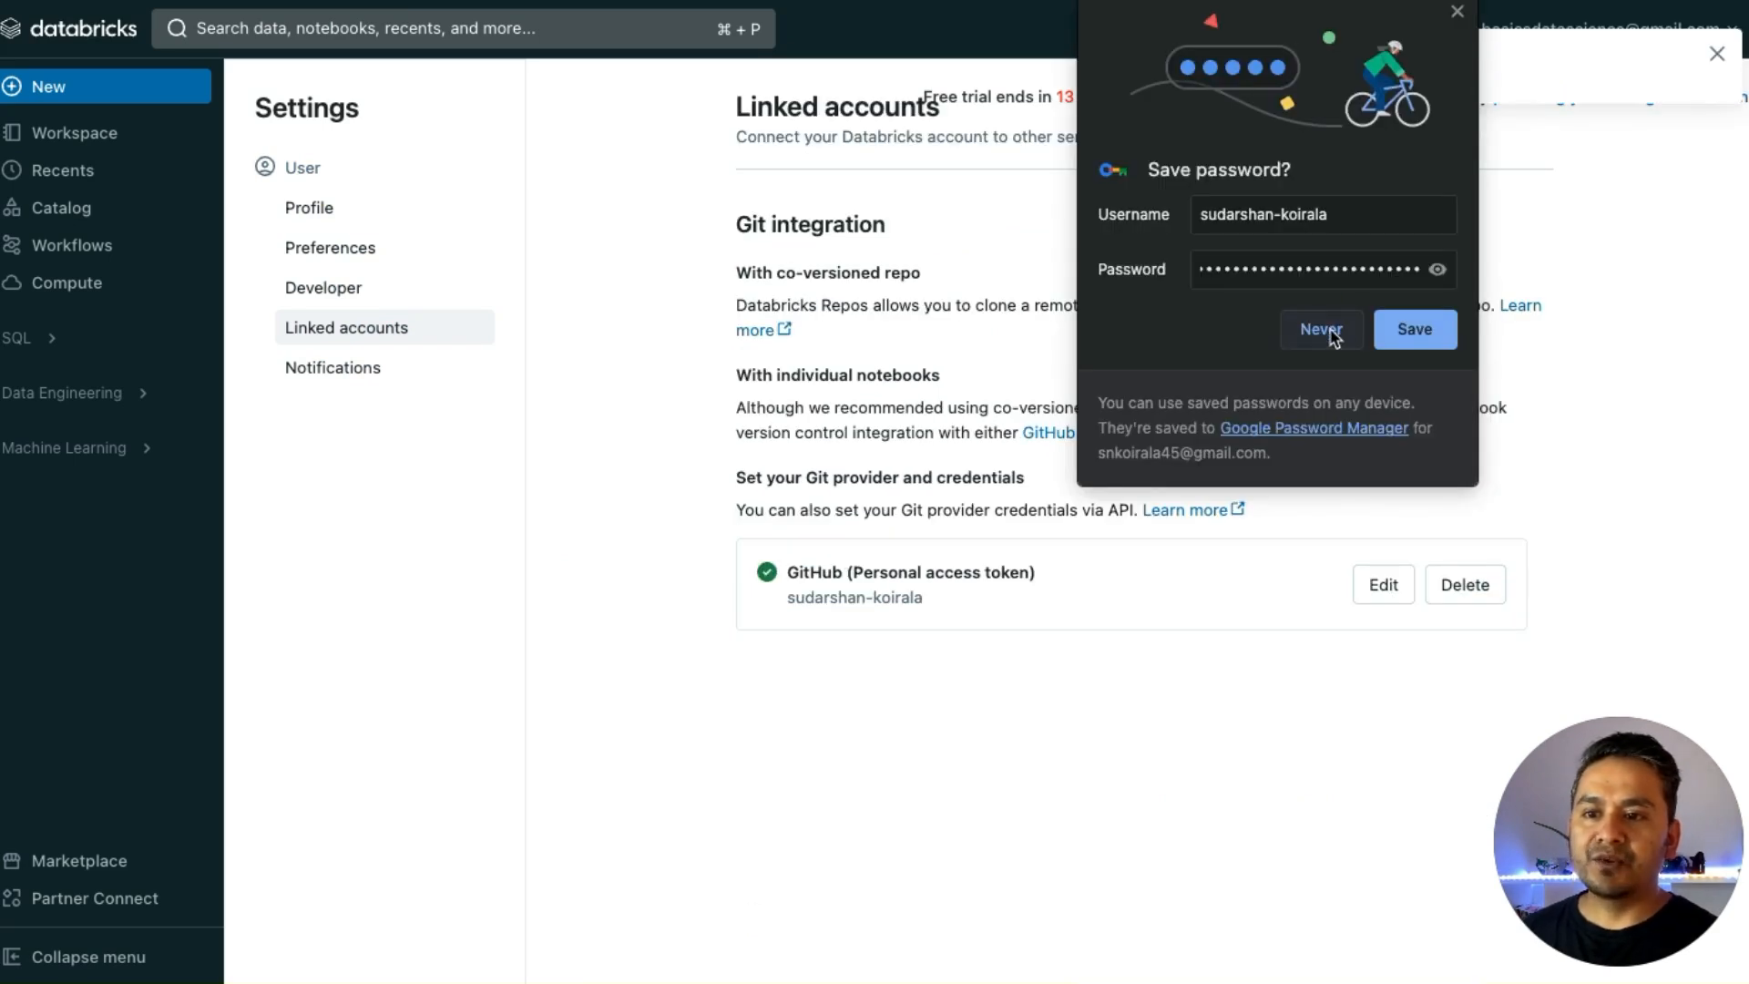
pyautogui.click(1322, 329)
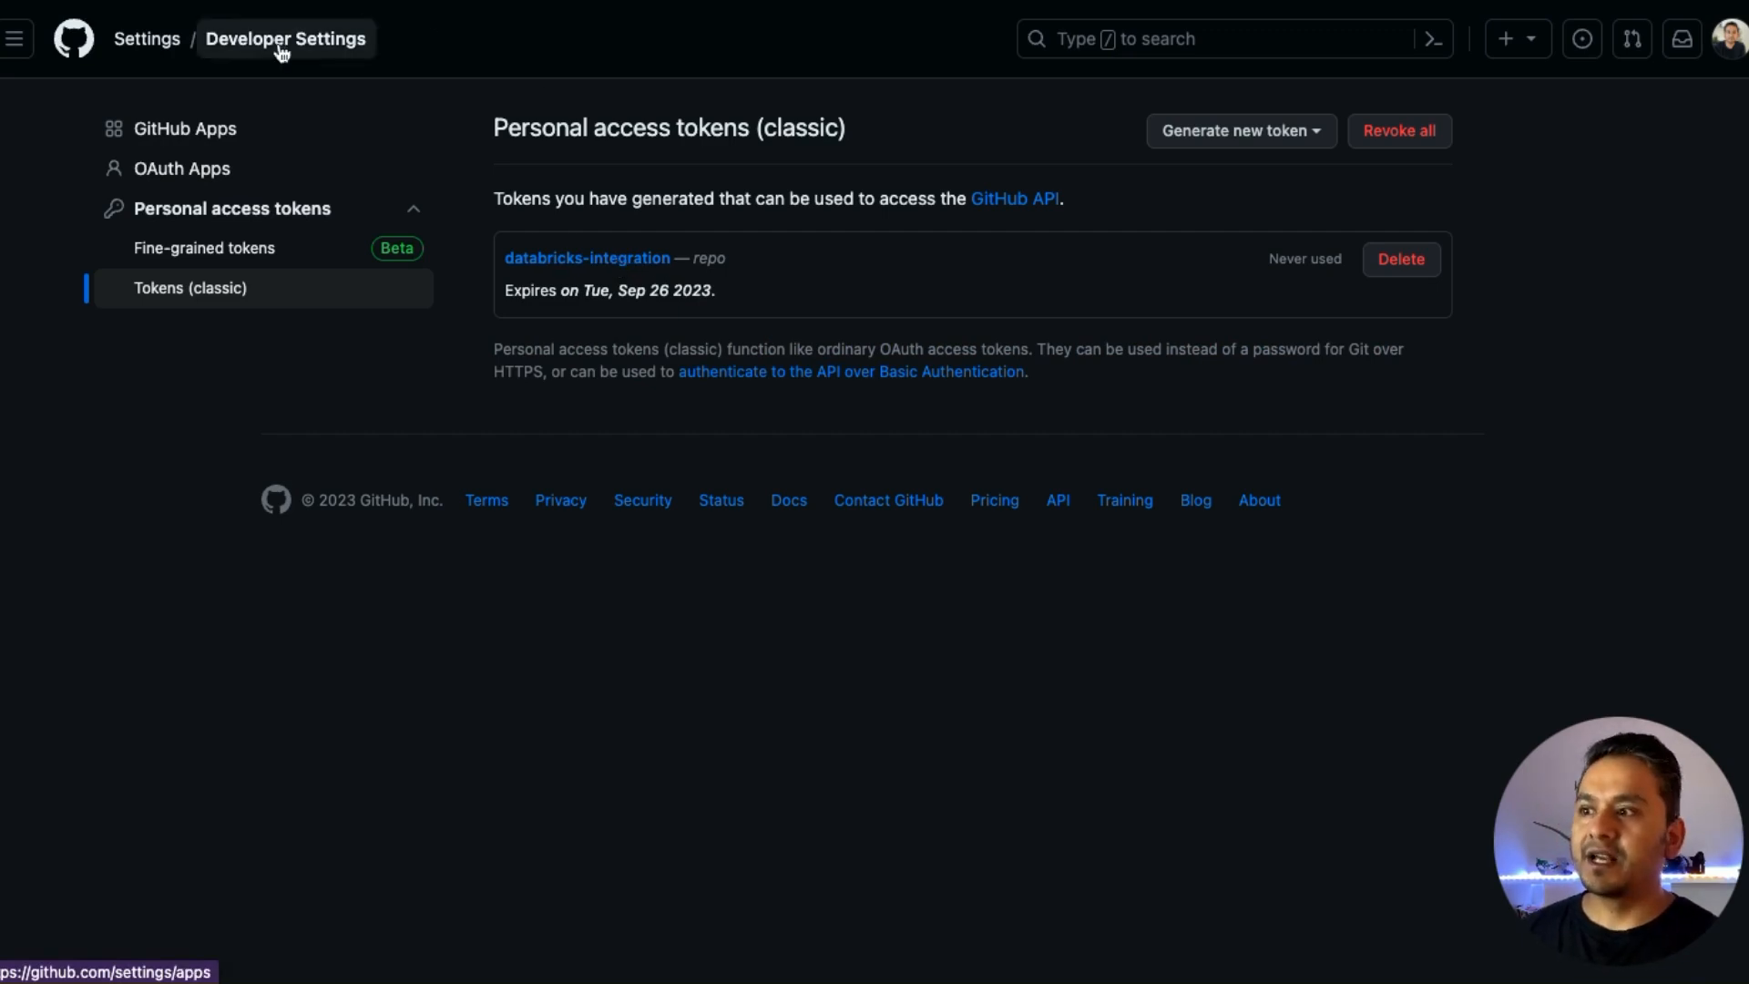
# Switch to GitHub, open the youtube-stuffs repository from the account's repositories, and copy its HTTPS clone URL.
pyautogui.click(1728, 45)
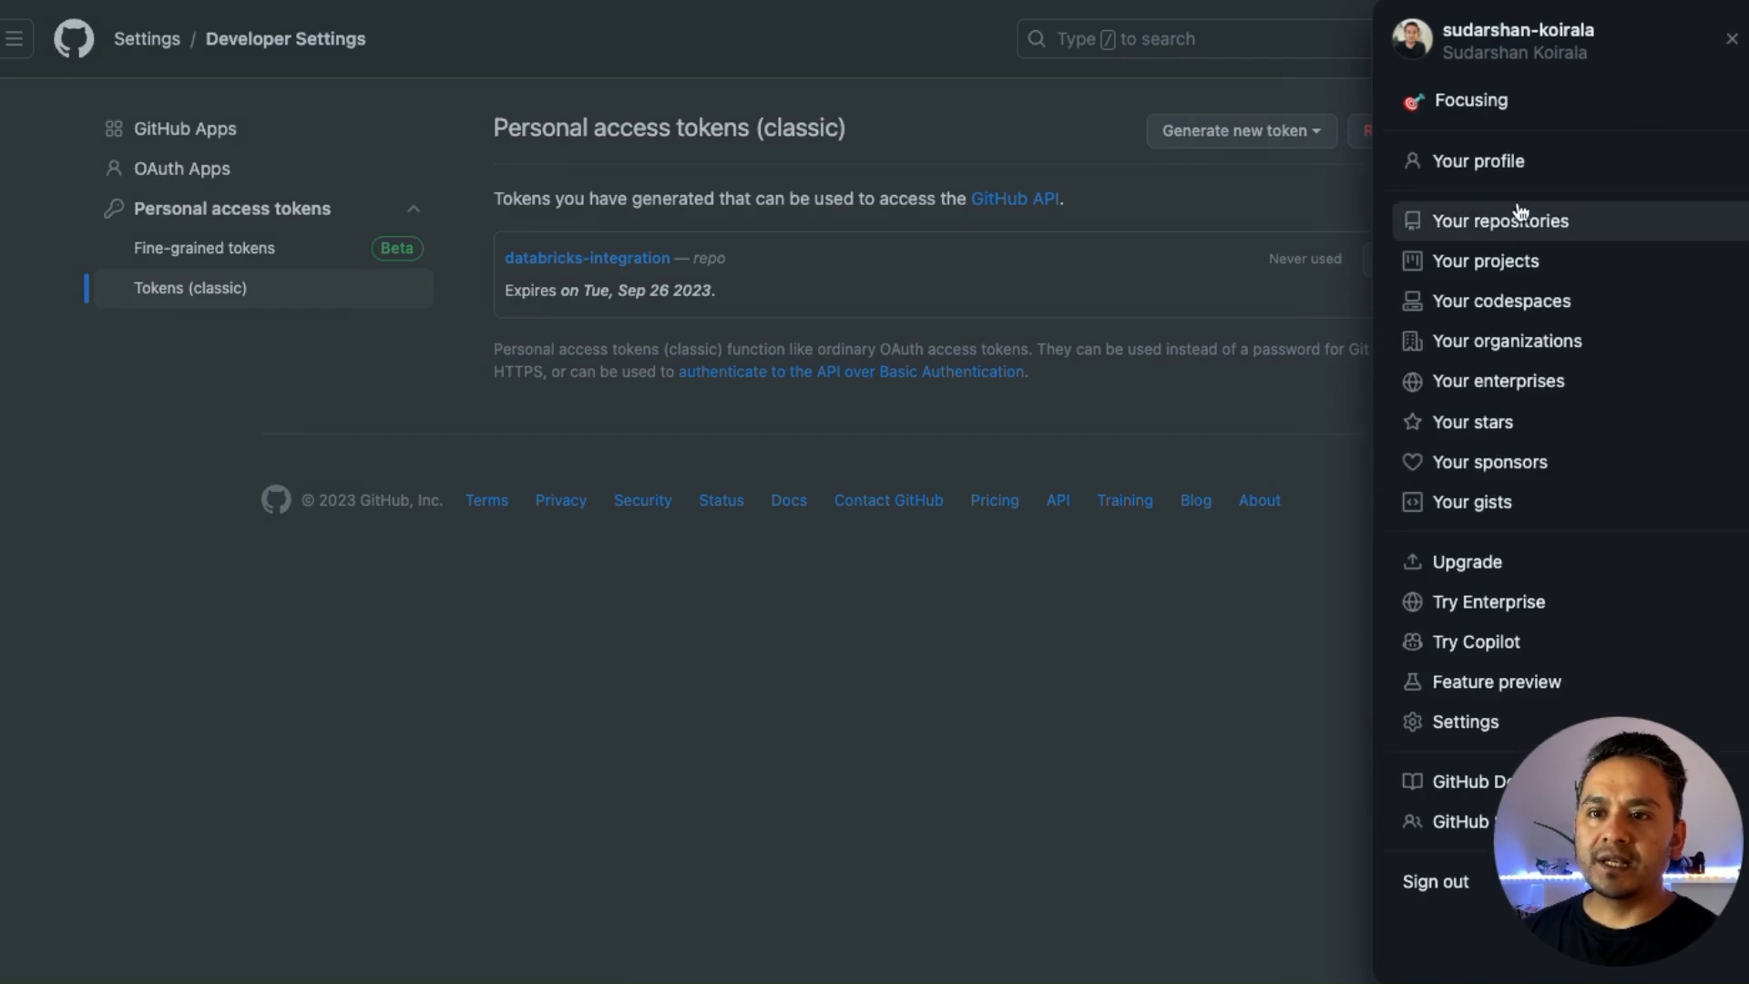
pyautogui.click(1503, 223)
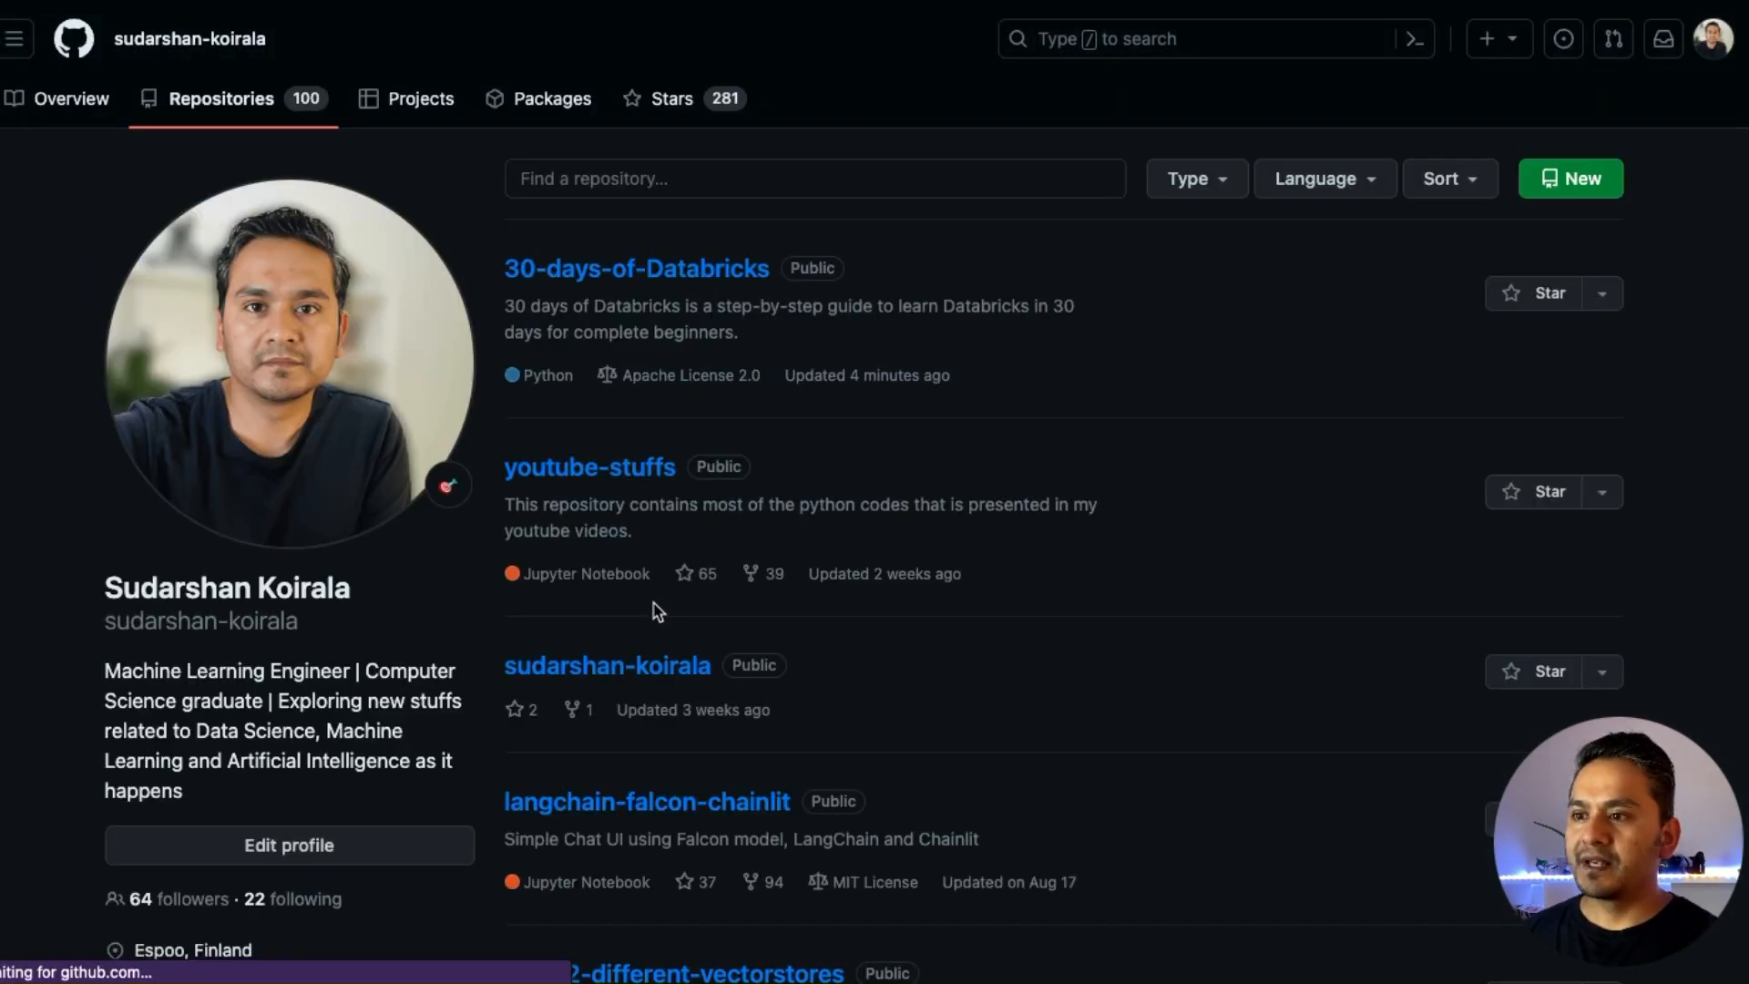
pyautogui.click(610, 475)
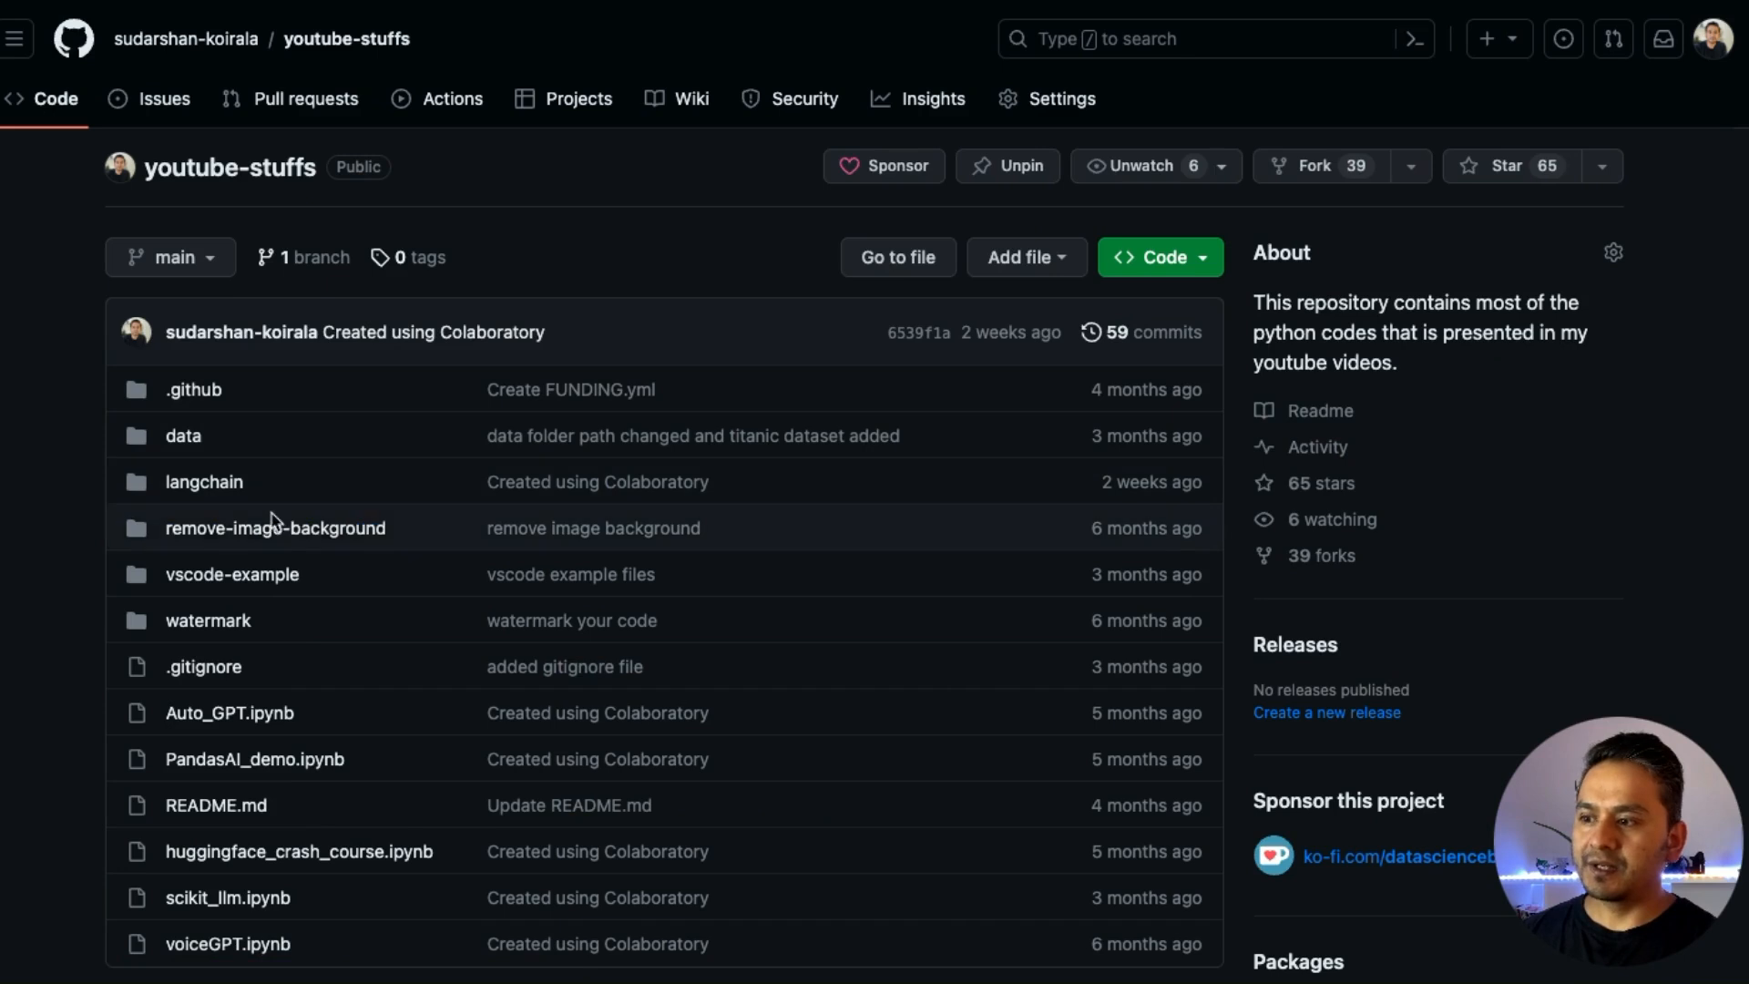
pyautogui.click(1196, 263)
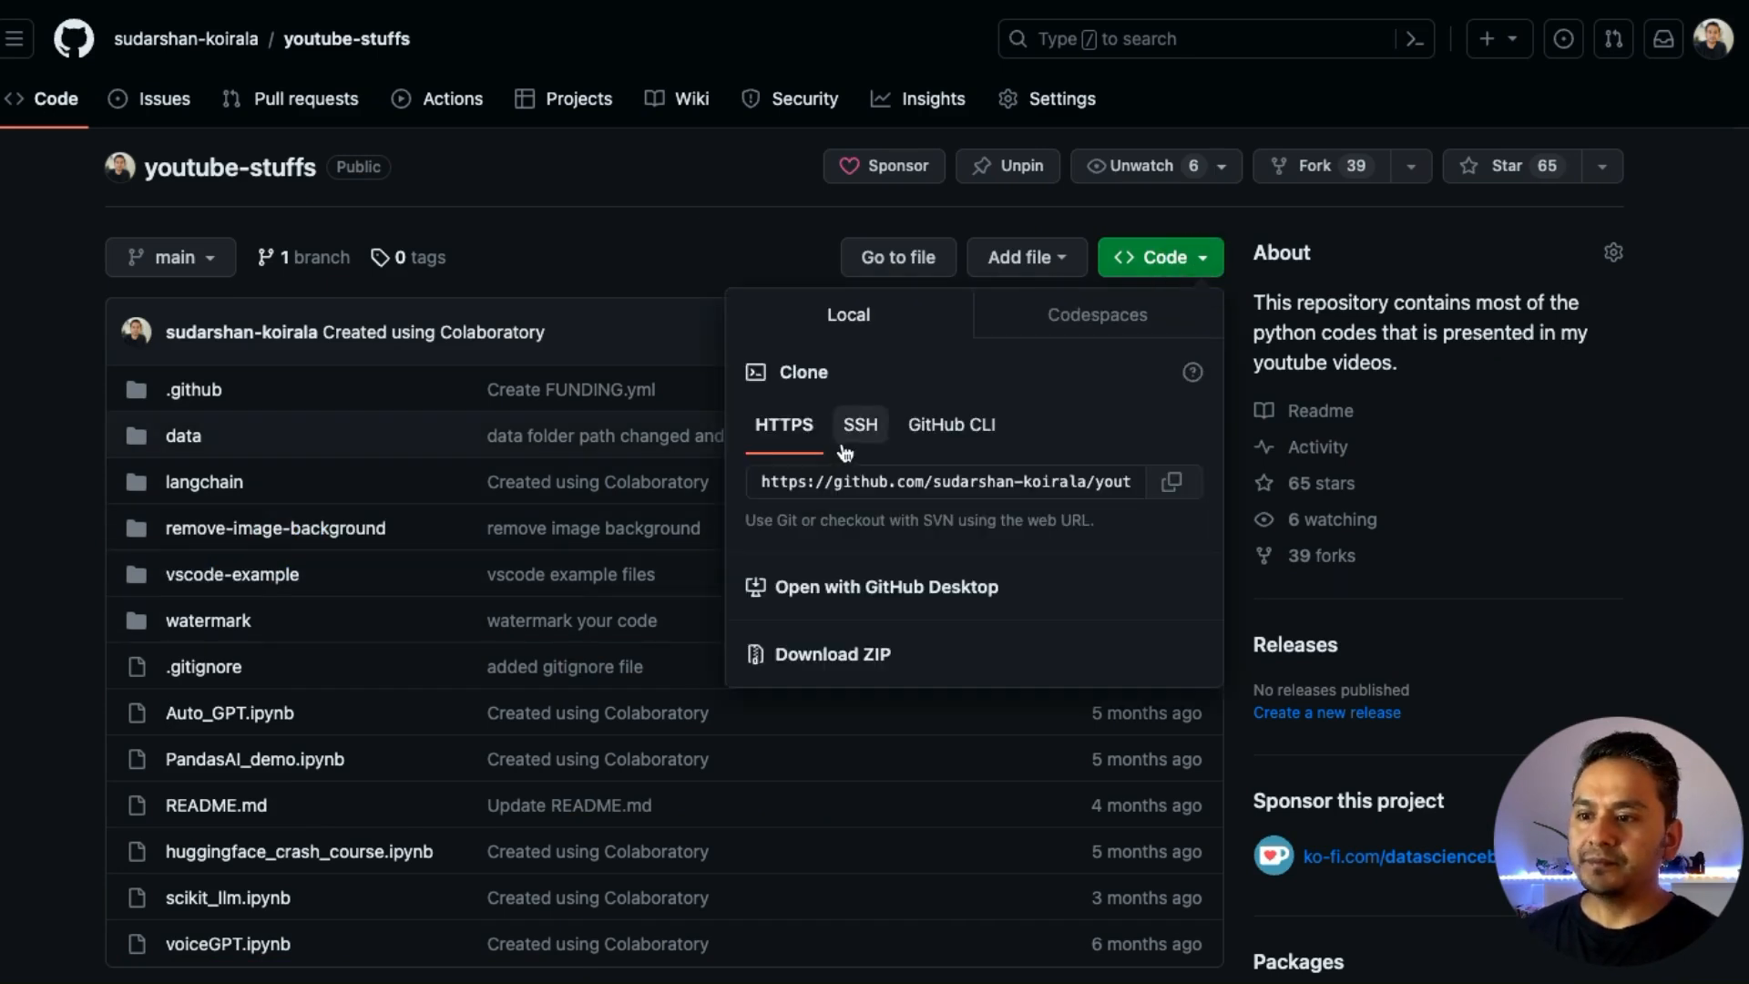
pyautogui.click(1168, 483)
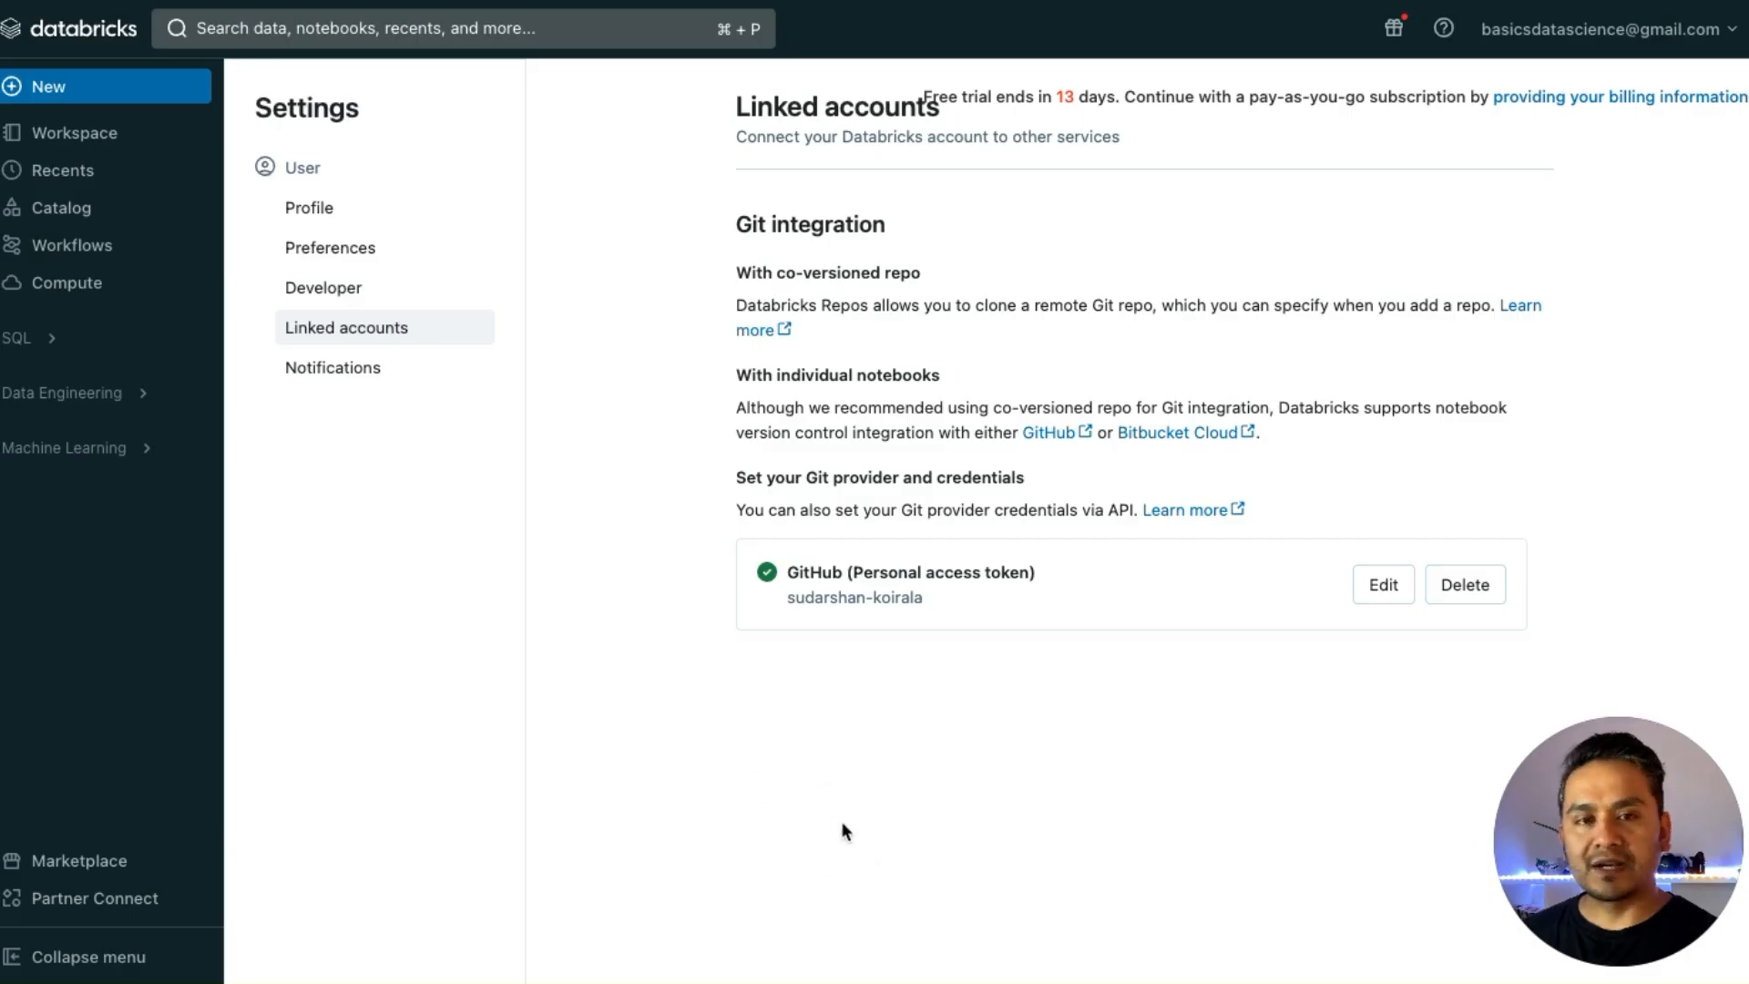
# Switch back to Databricks and start adding a repo in the user's folder under Repos.
pyautogui.click(80, 147)
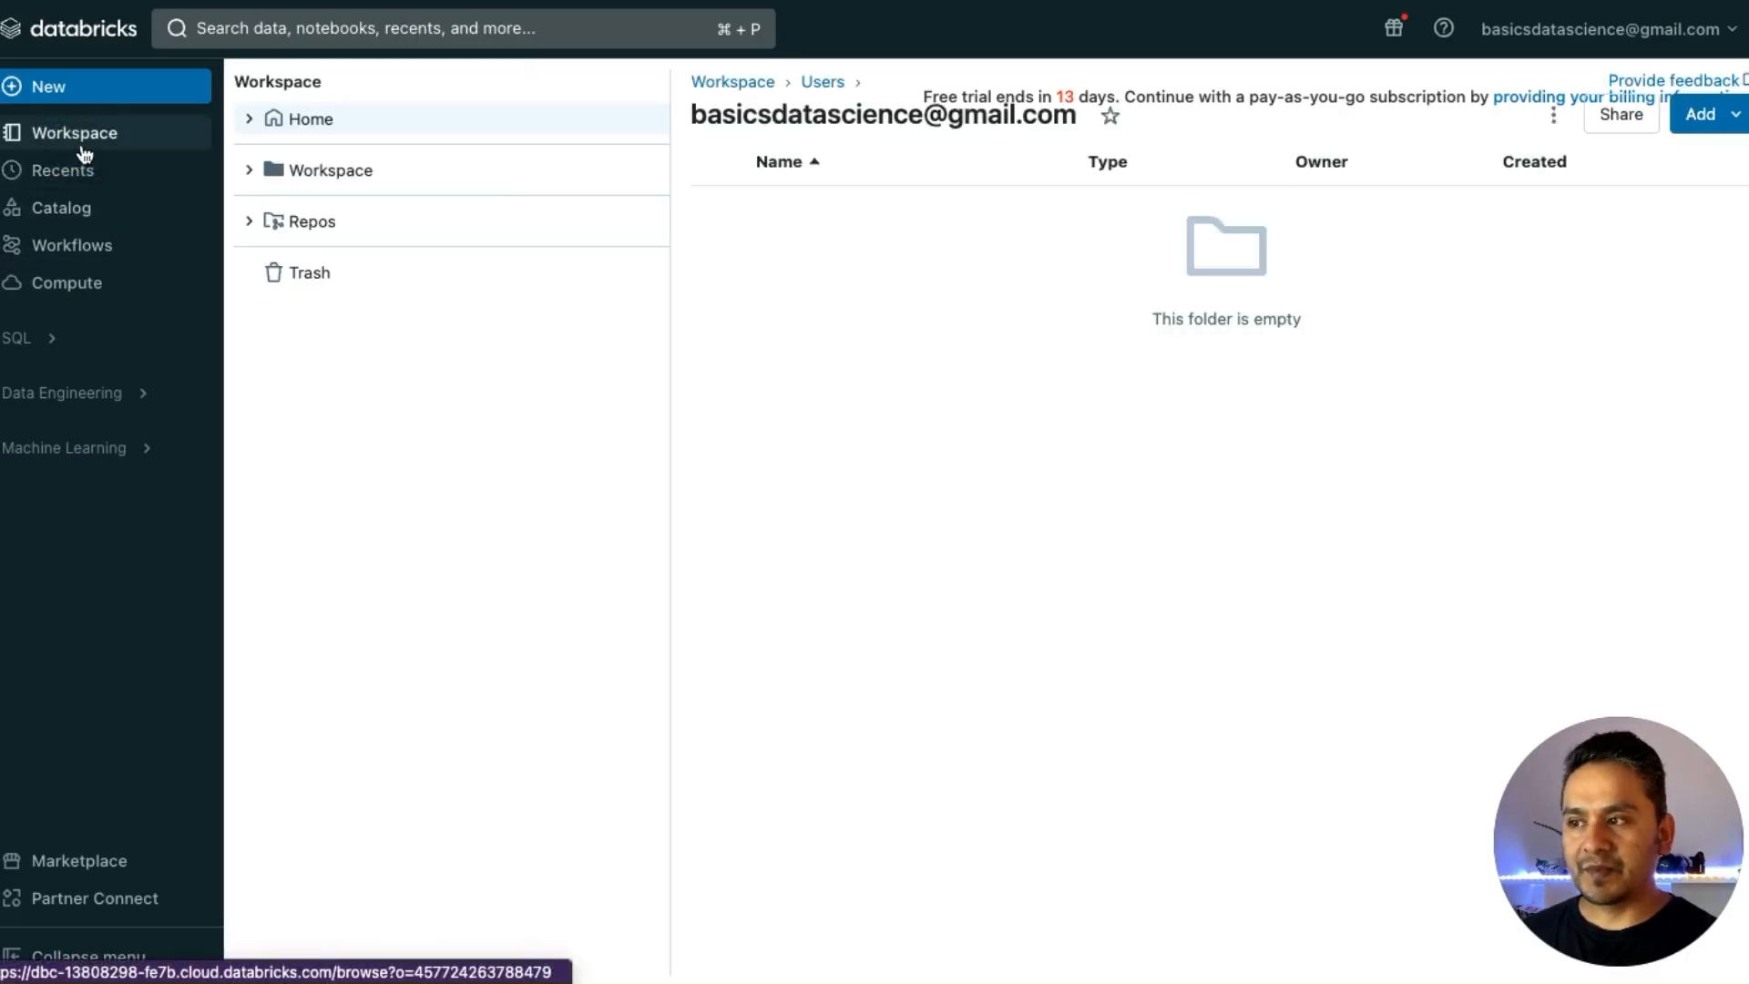
pyautogui.click(287, 224)
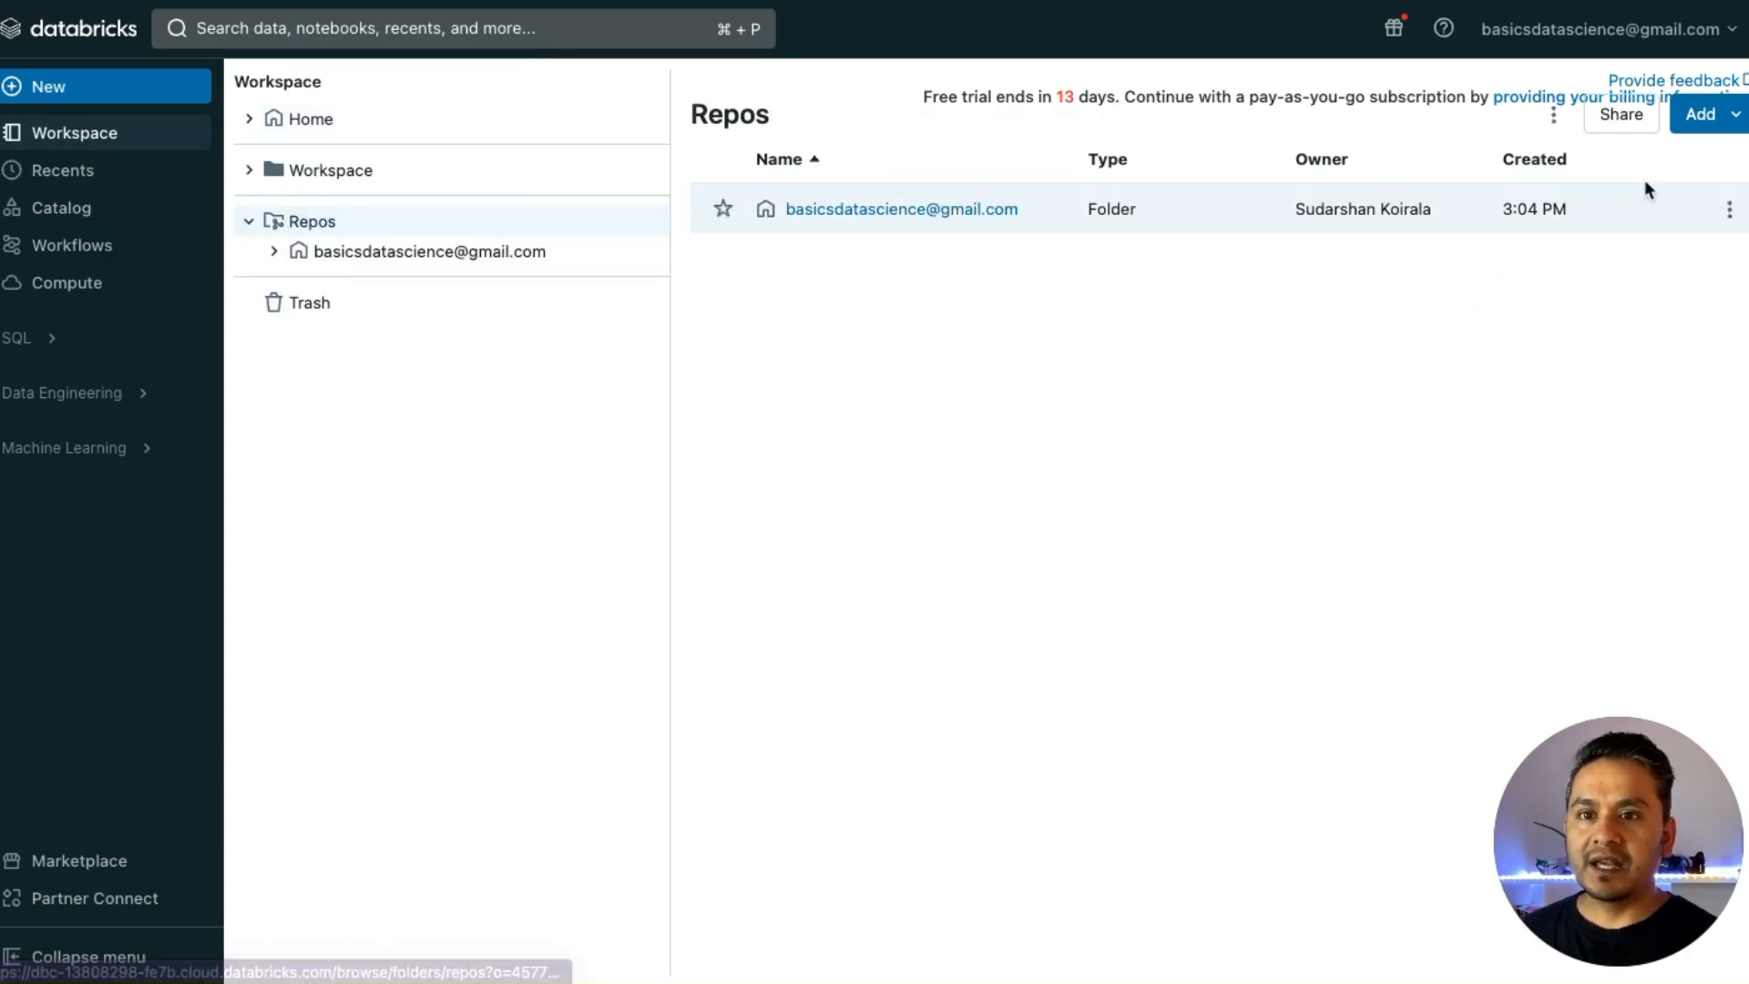
pyautogui.click(1728, 211)
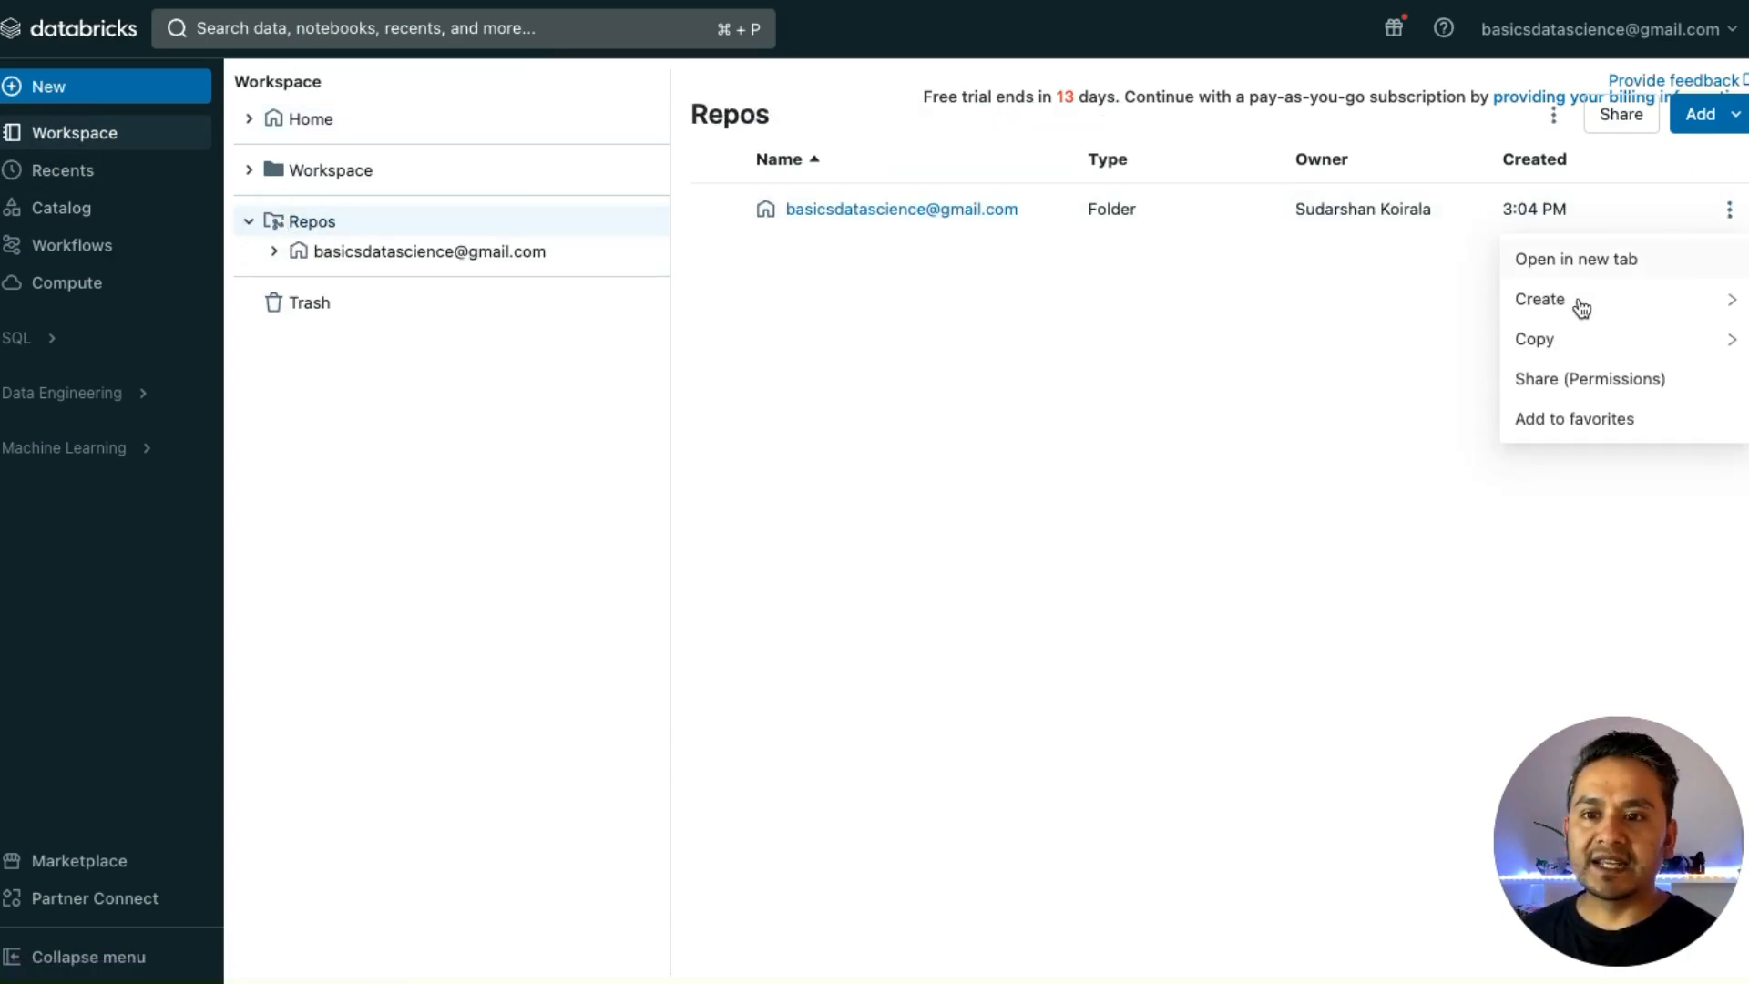
pyautogui.moveTo(1573, 304)
pyautogui.click(1421, 312)
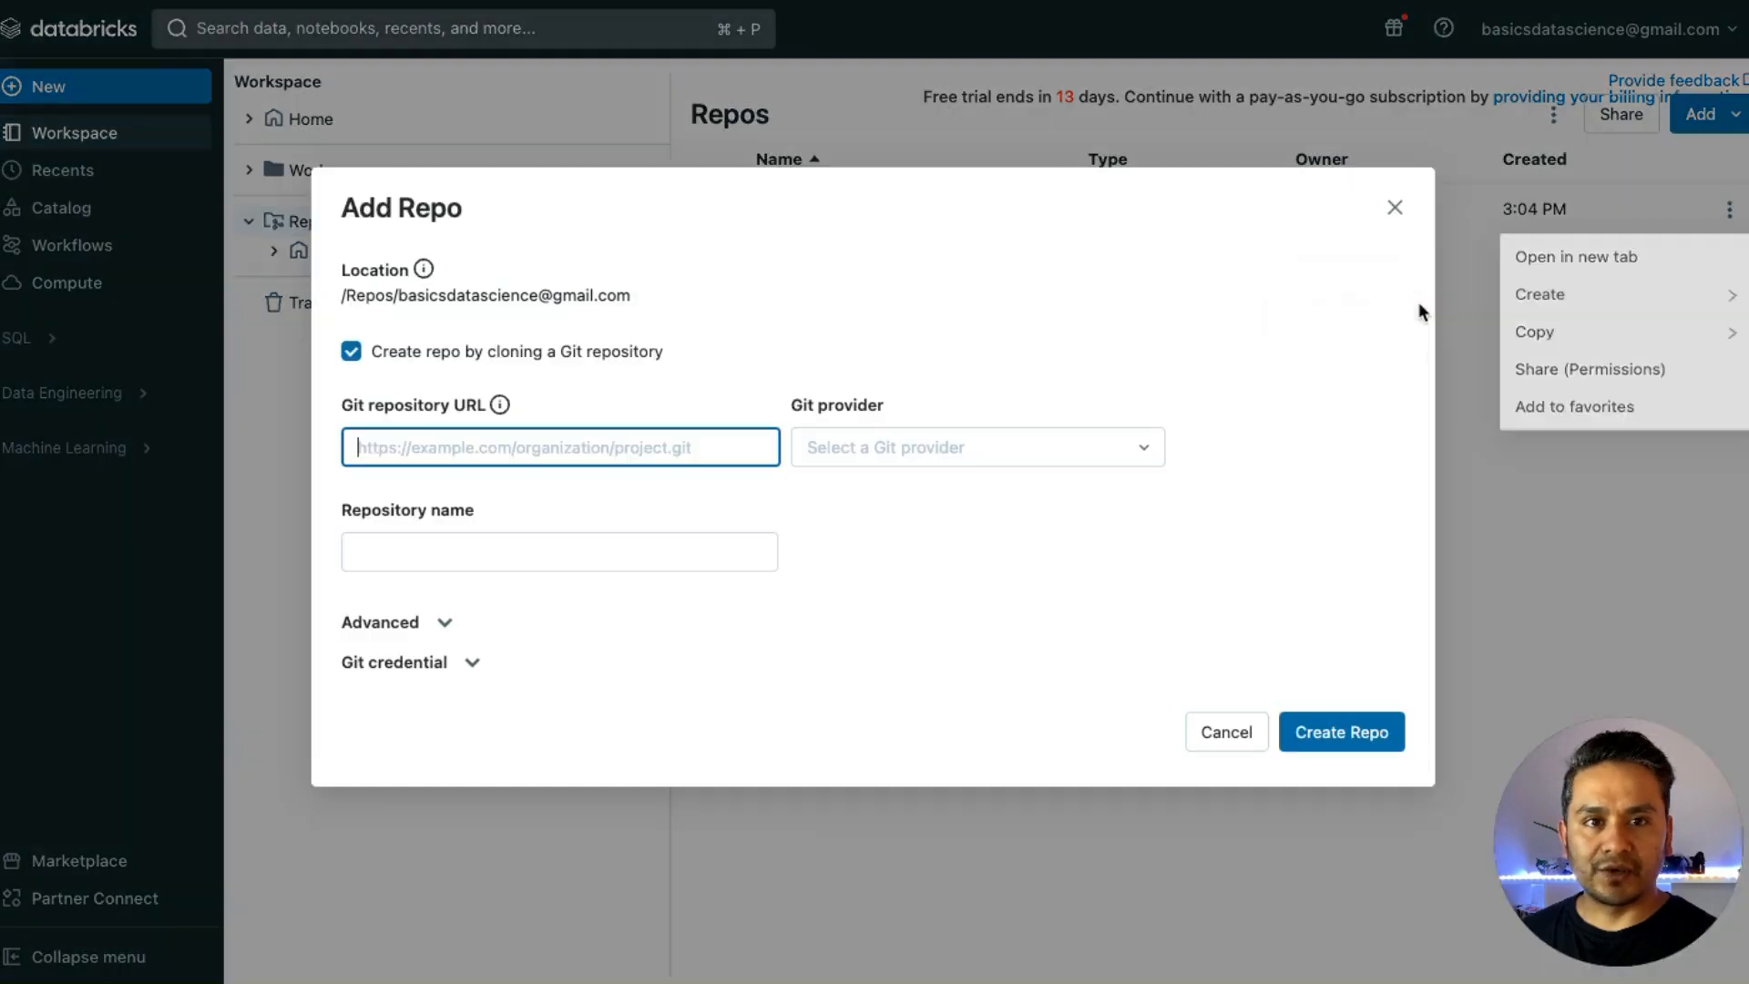
# Paste the youtube-stuffs clone URL as the Git repository URL, check the advanced and Git credential settings, and create the repo.
pyautogui.click(368, 454)
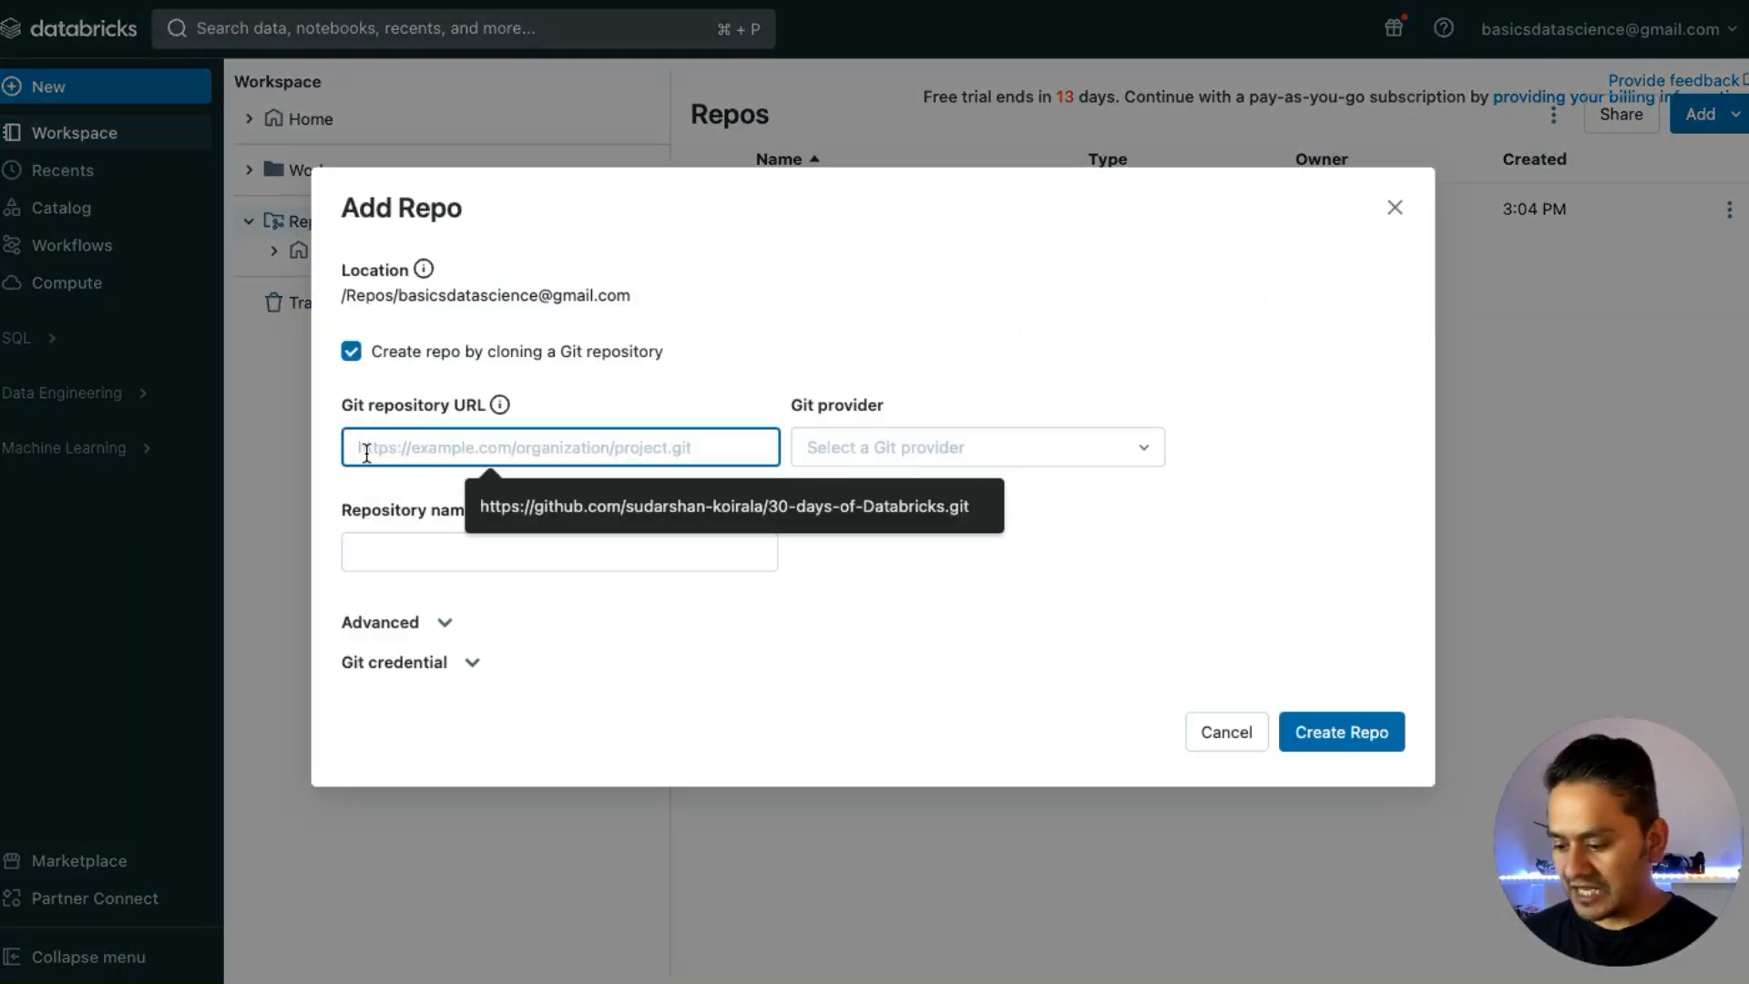
pyautogui.press('super+v')
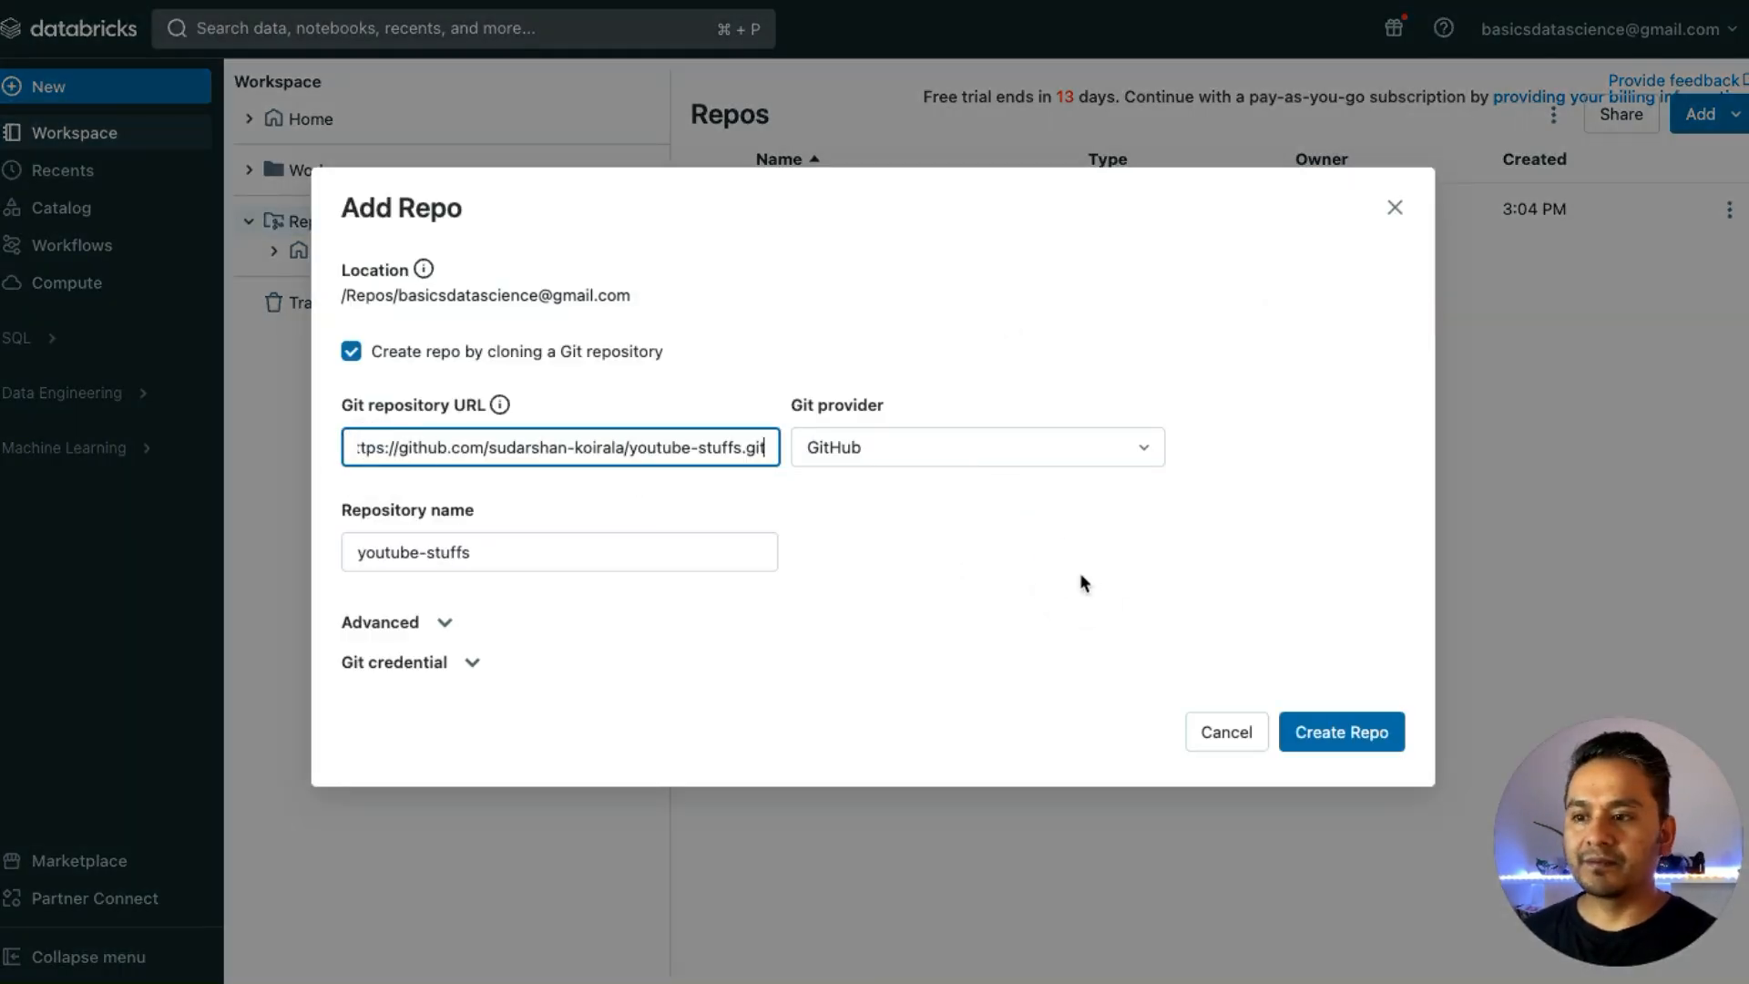
pyautogui.click(452, 537)
pyautogui.click(408, 624)
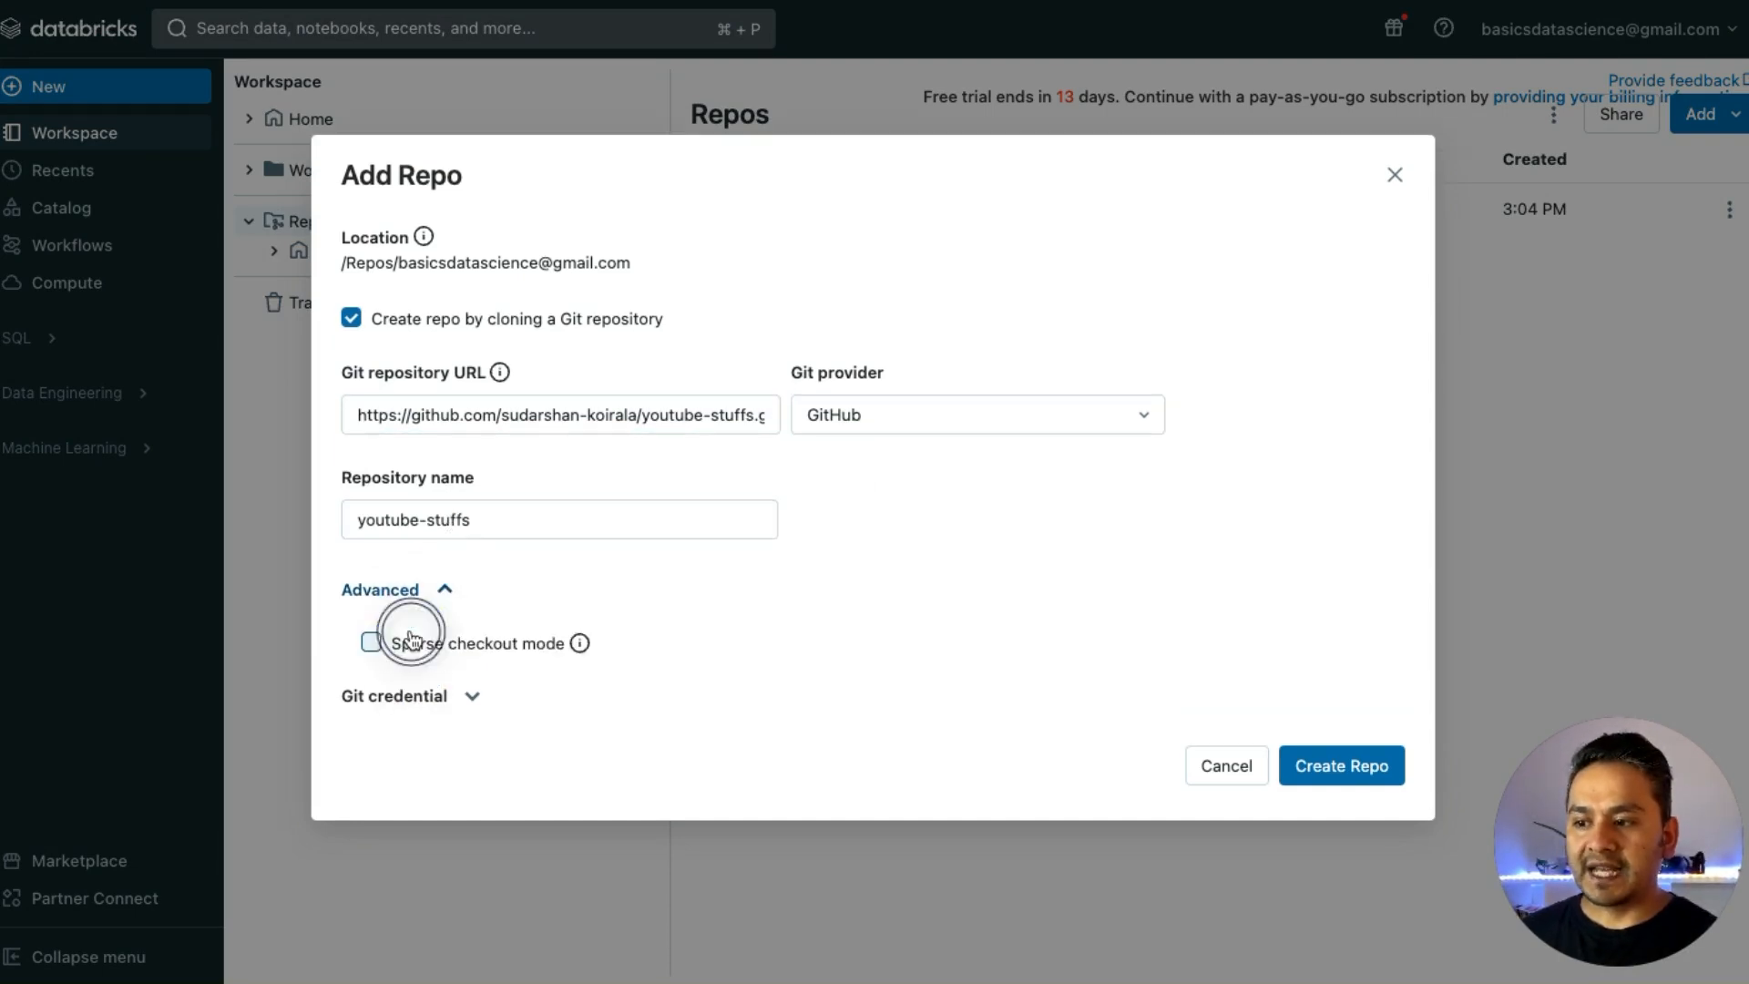
pyautogui.click(397, 701)
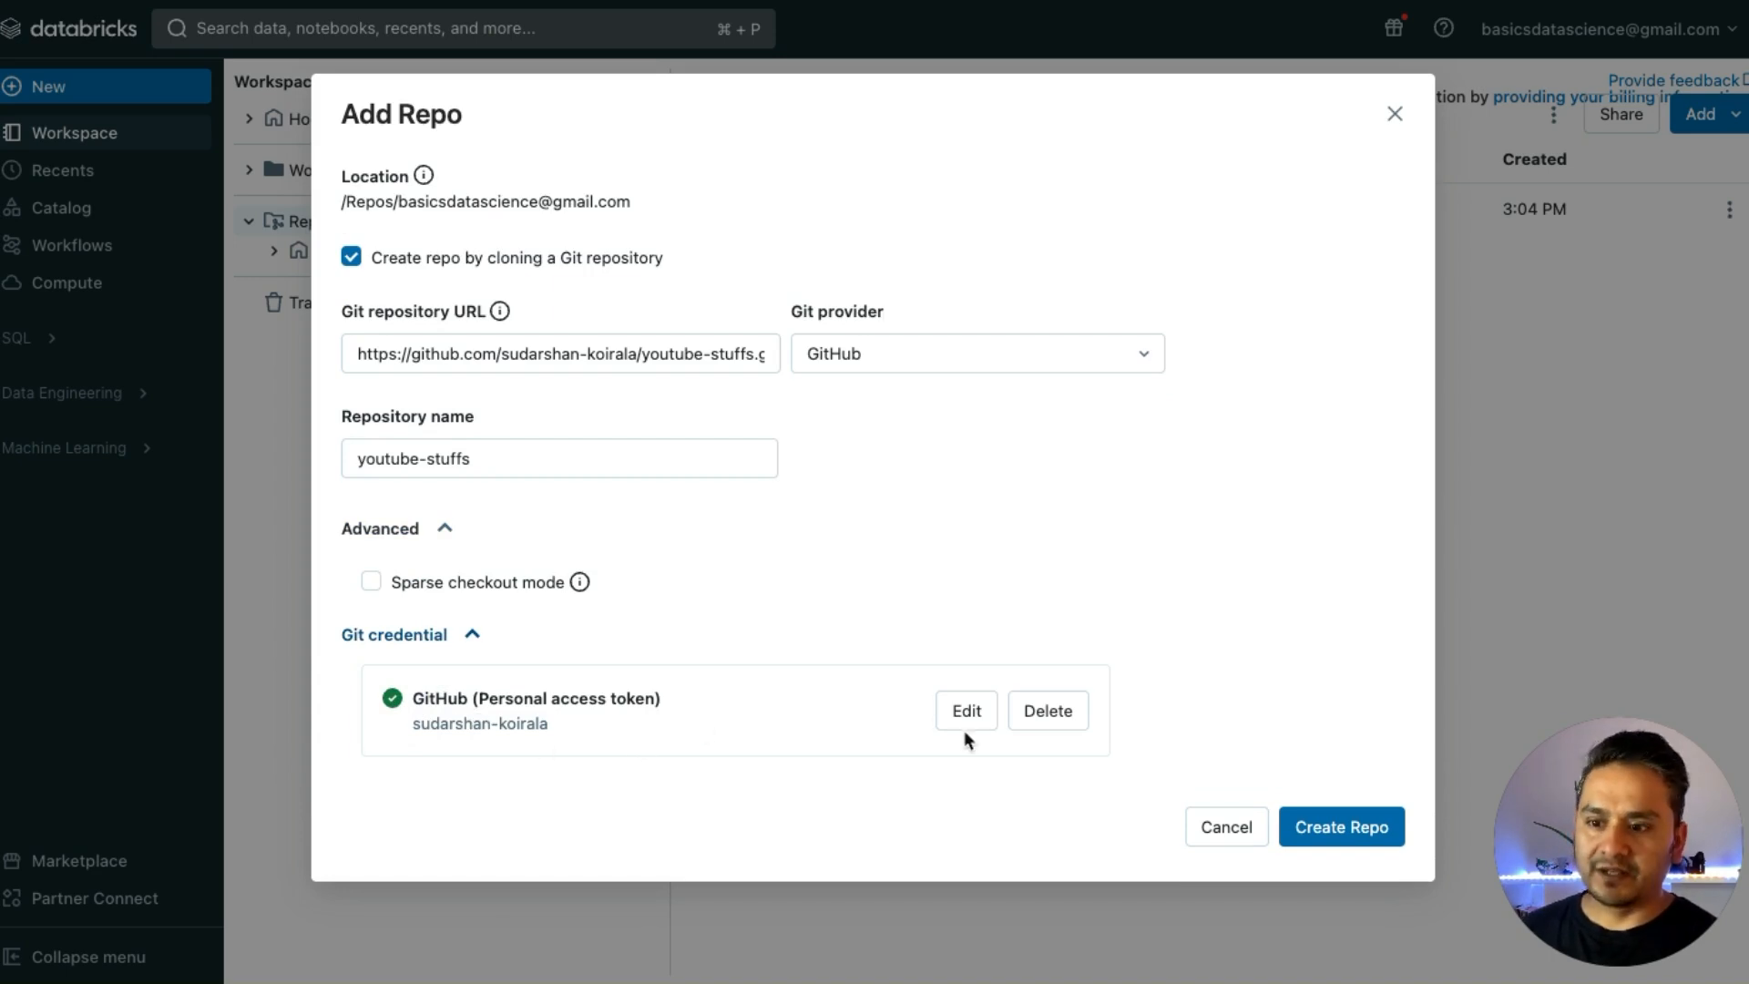
pyautogui.click(1310, 827)
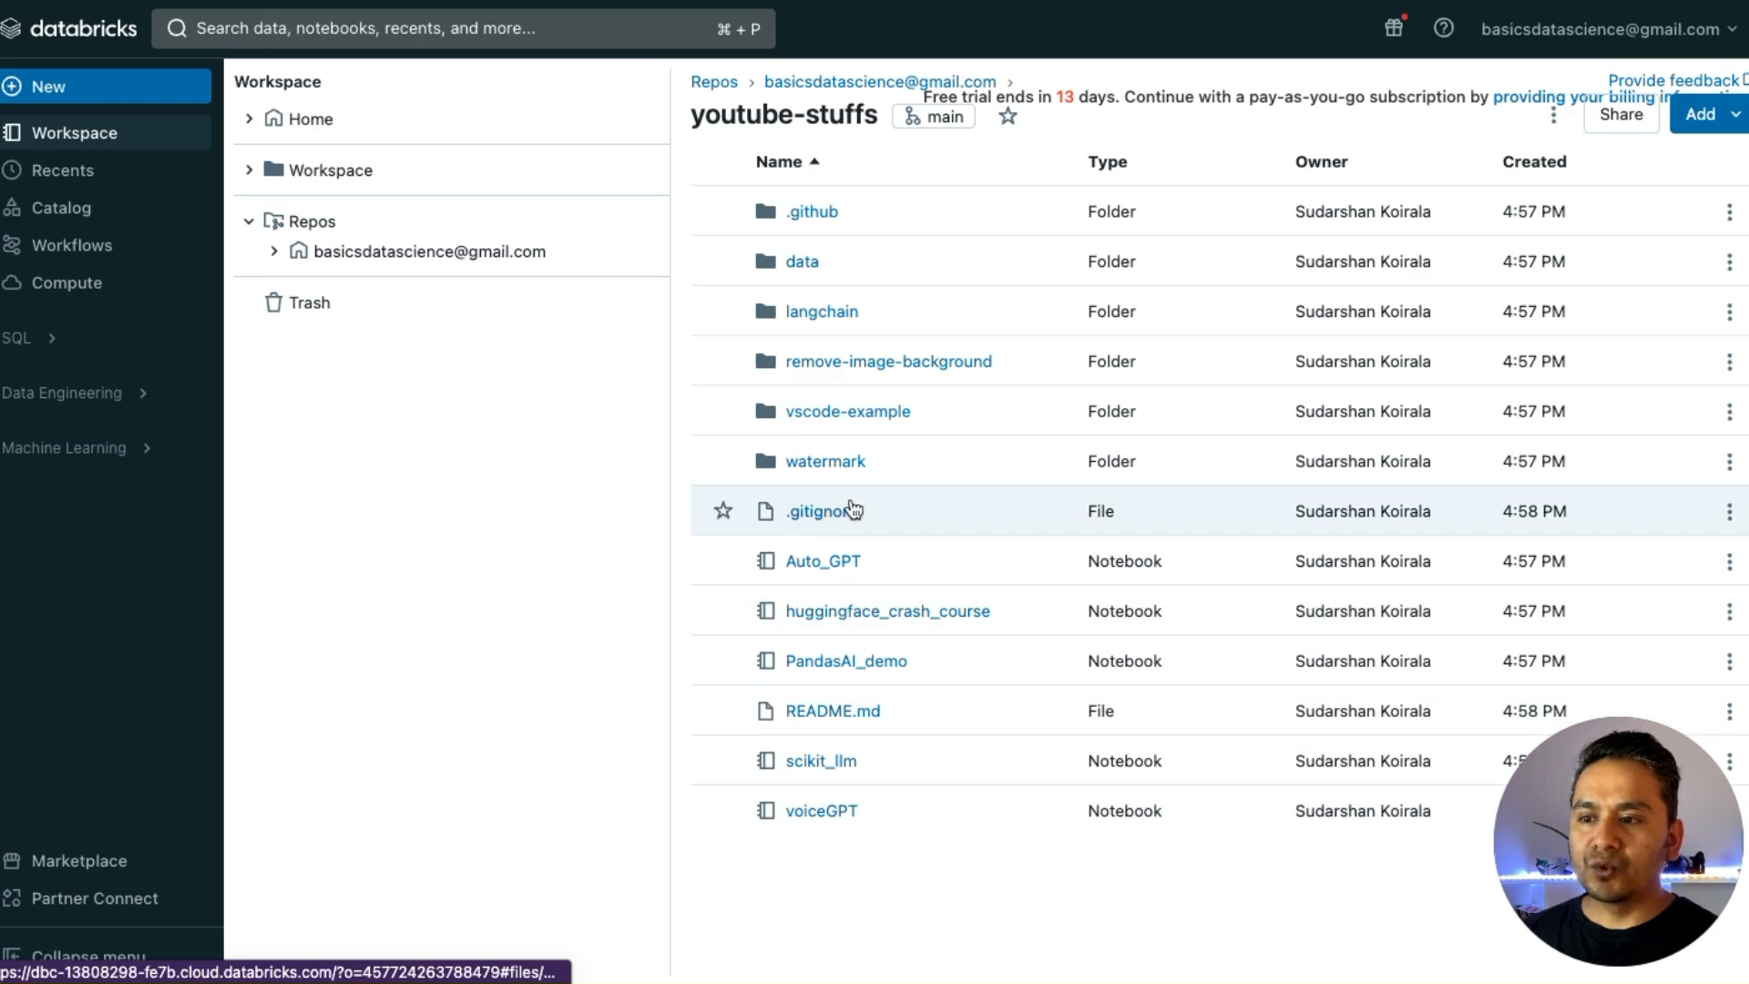
# Open README.md in the youtube-stuffs repo and add the line "- Git integration done." below the Data Science Basics Youtube Channel heading.
pyautogui.click(832, 712)
pyautogui.click(1008, 398)
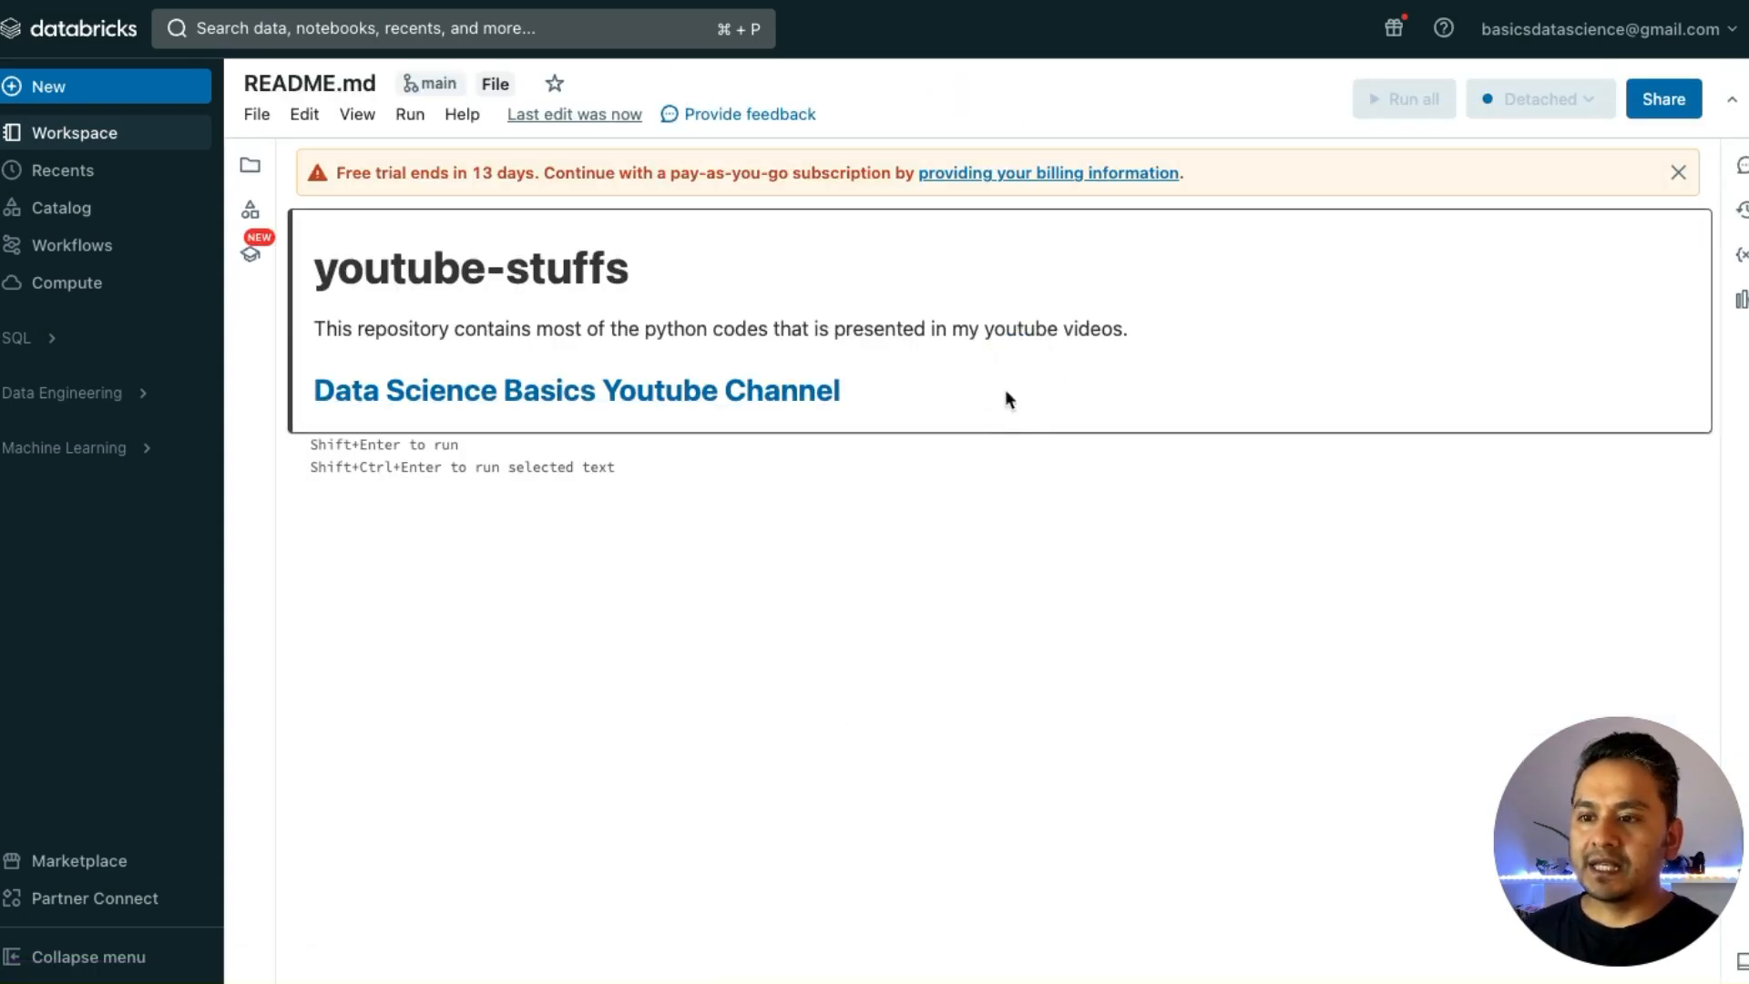
pyautogui.doubleClick(926, 408)
pyautogui.click(1406, 336)
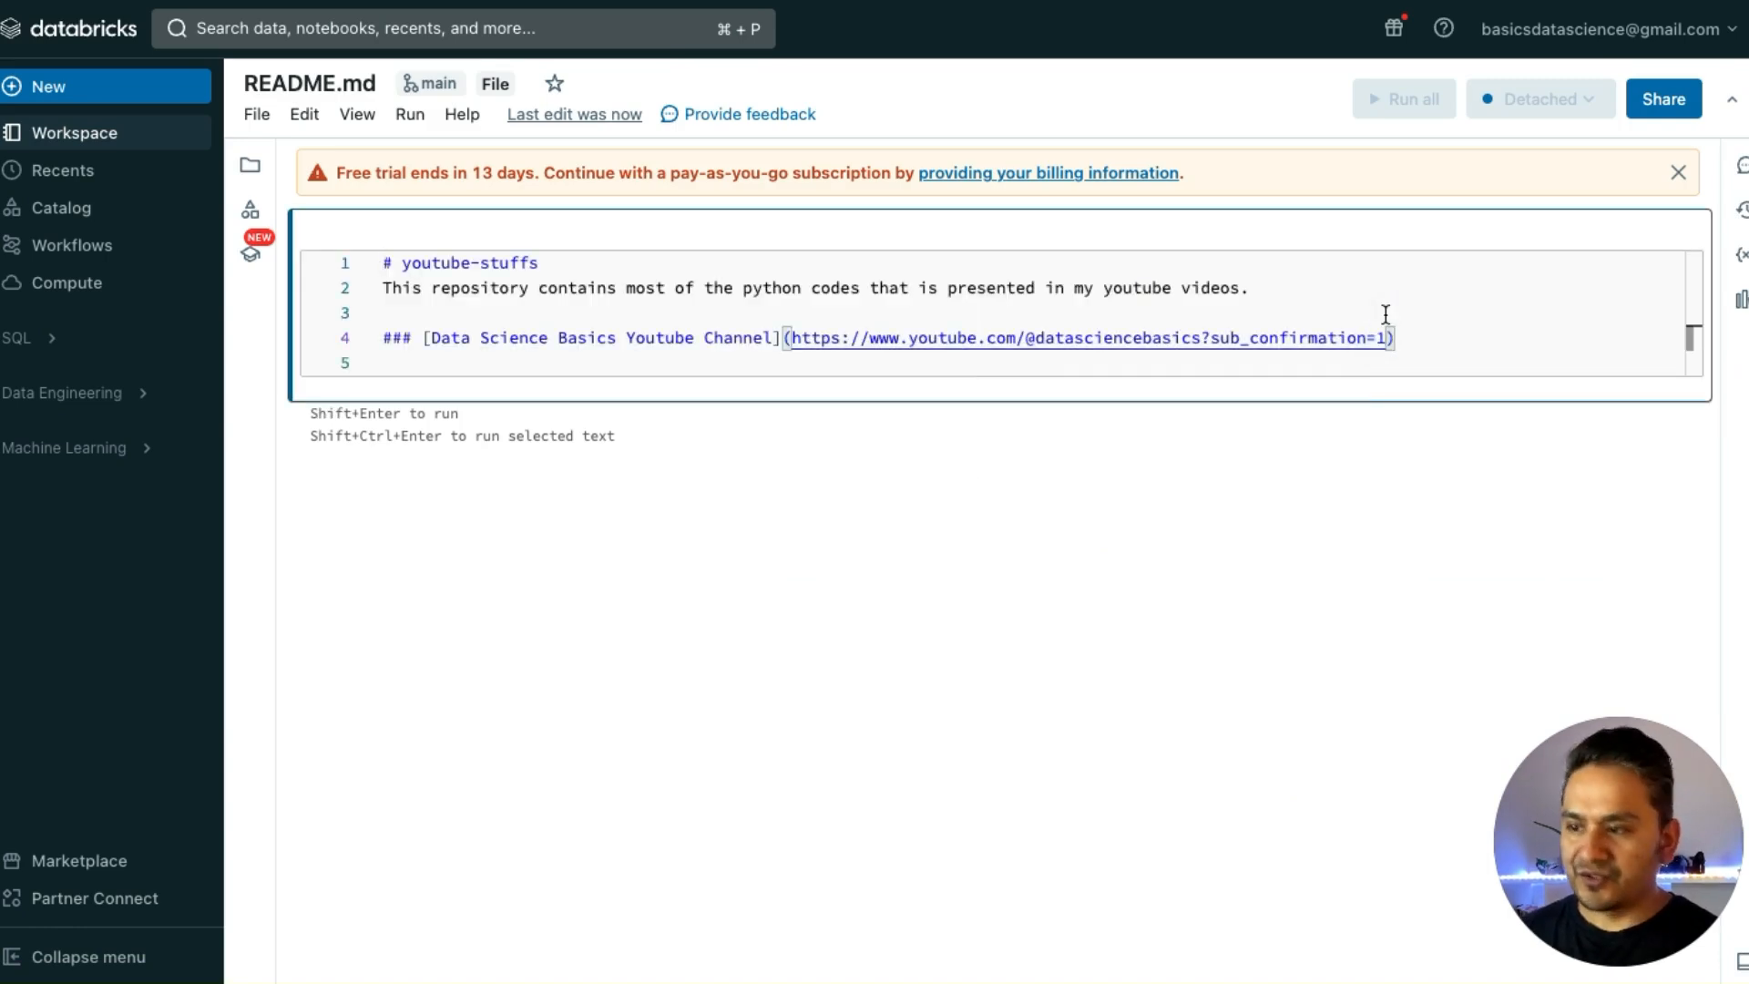
pyautogui.press('Return')
pyautogui.write('- Git integration done.')
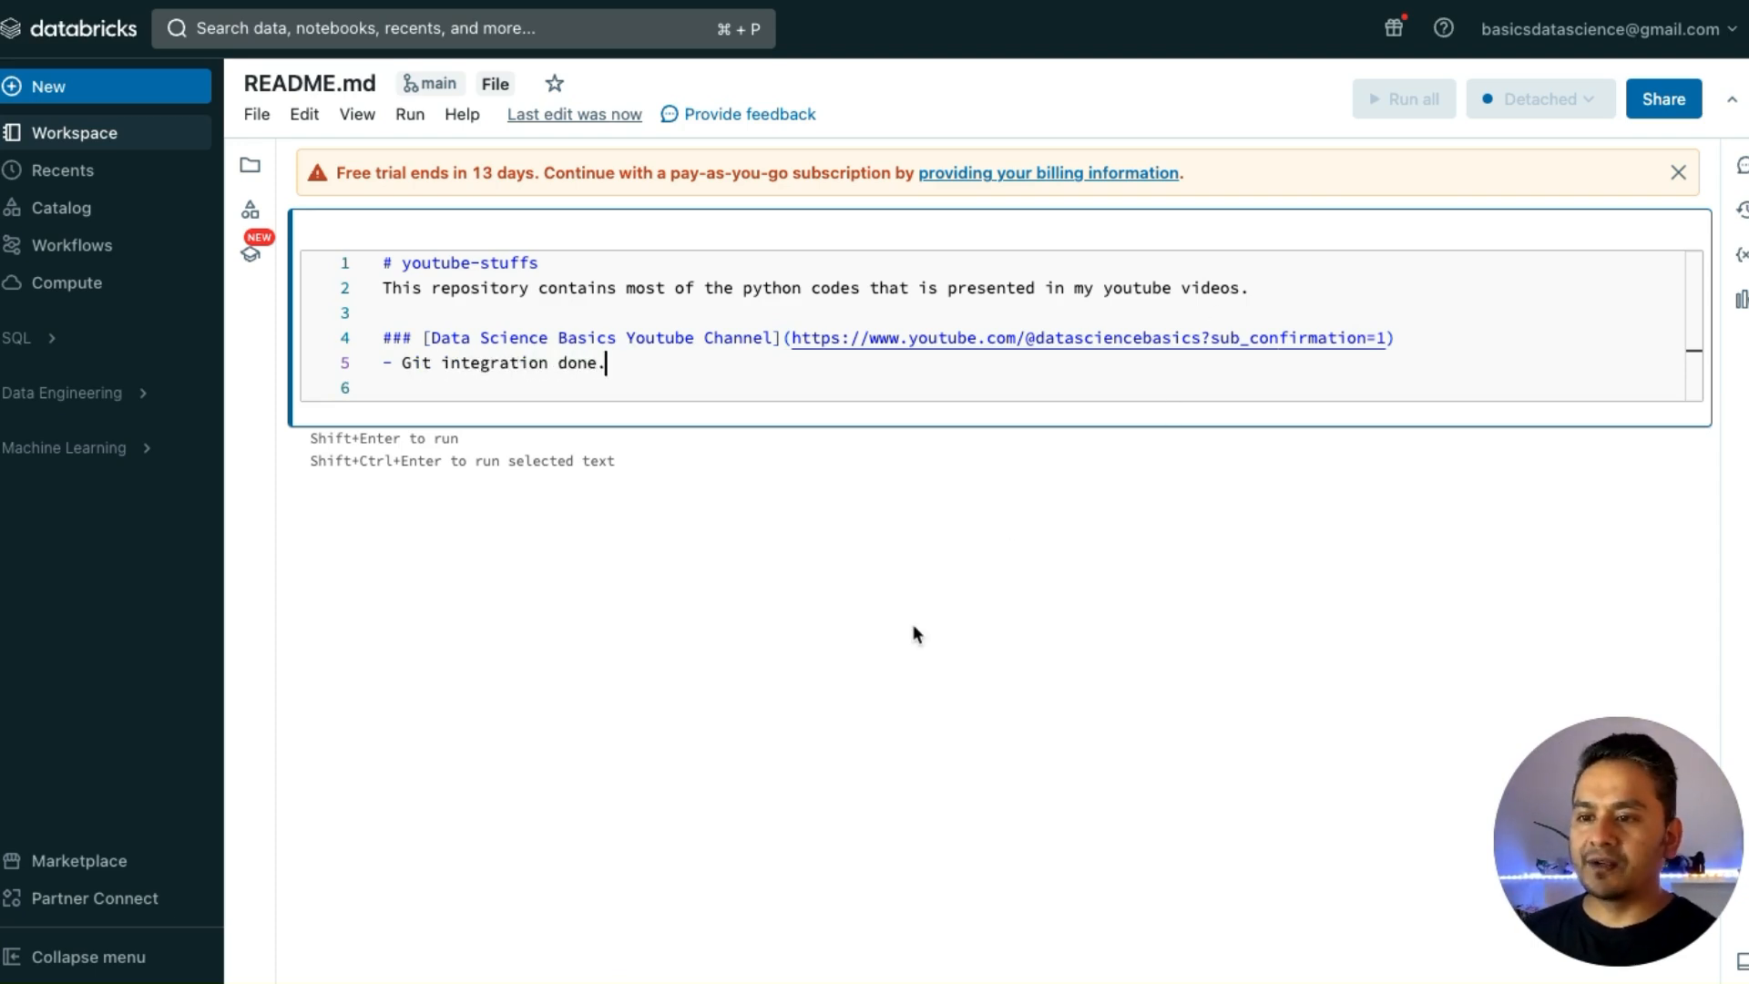
# Review the README.md change in the youtube-stuffs repo's Git dialog and start creating a branch based on main.
pyautogui.click(915, 633)
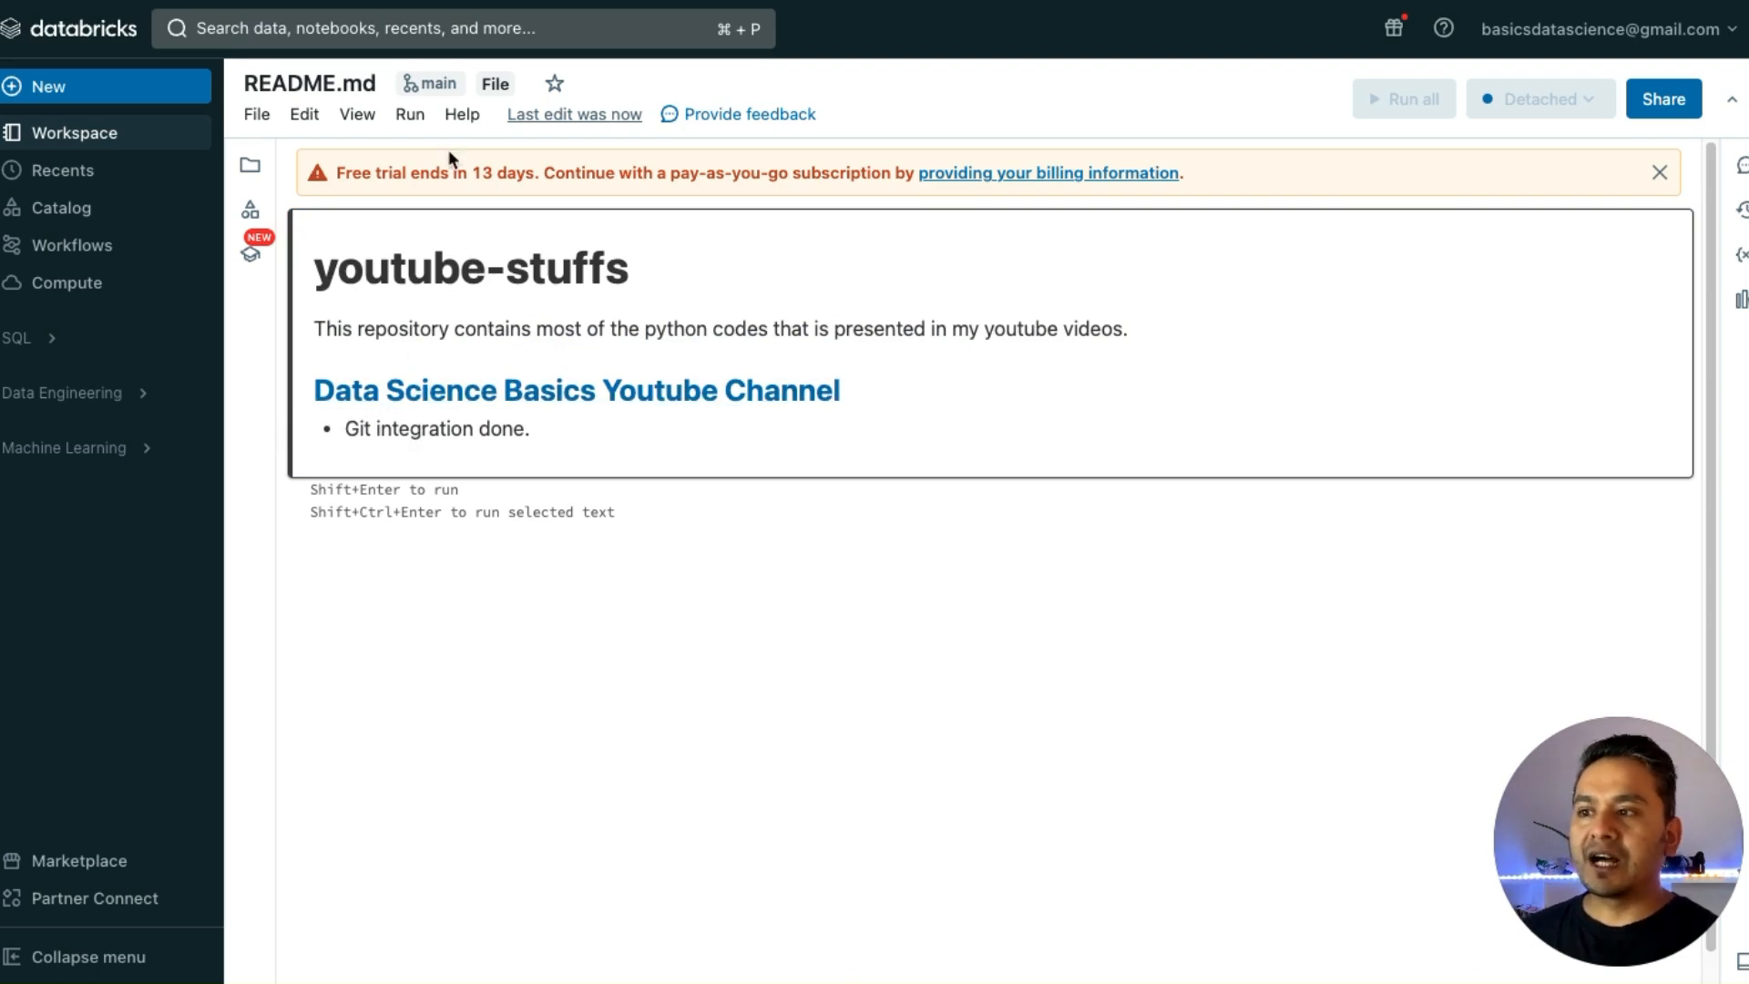
pyautogui.click(426, 83)
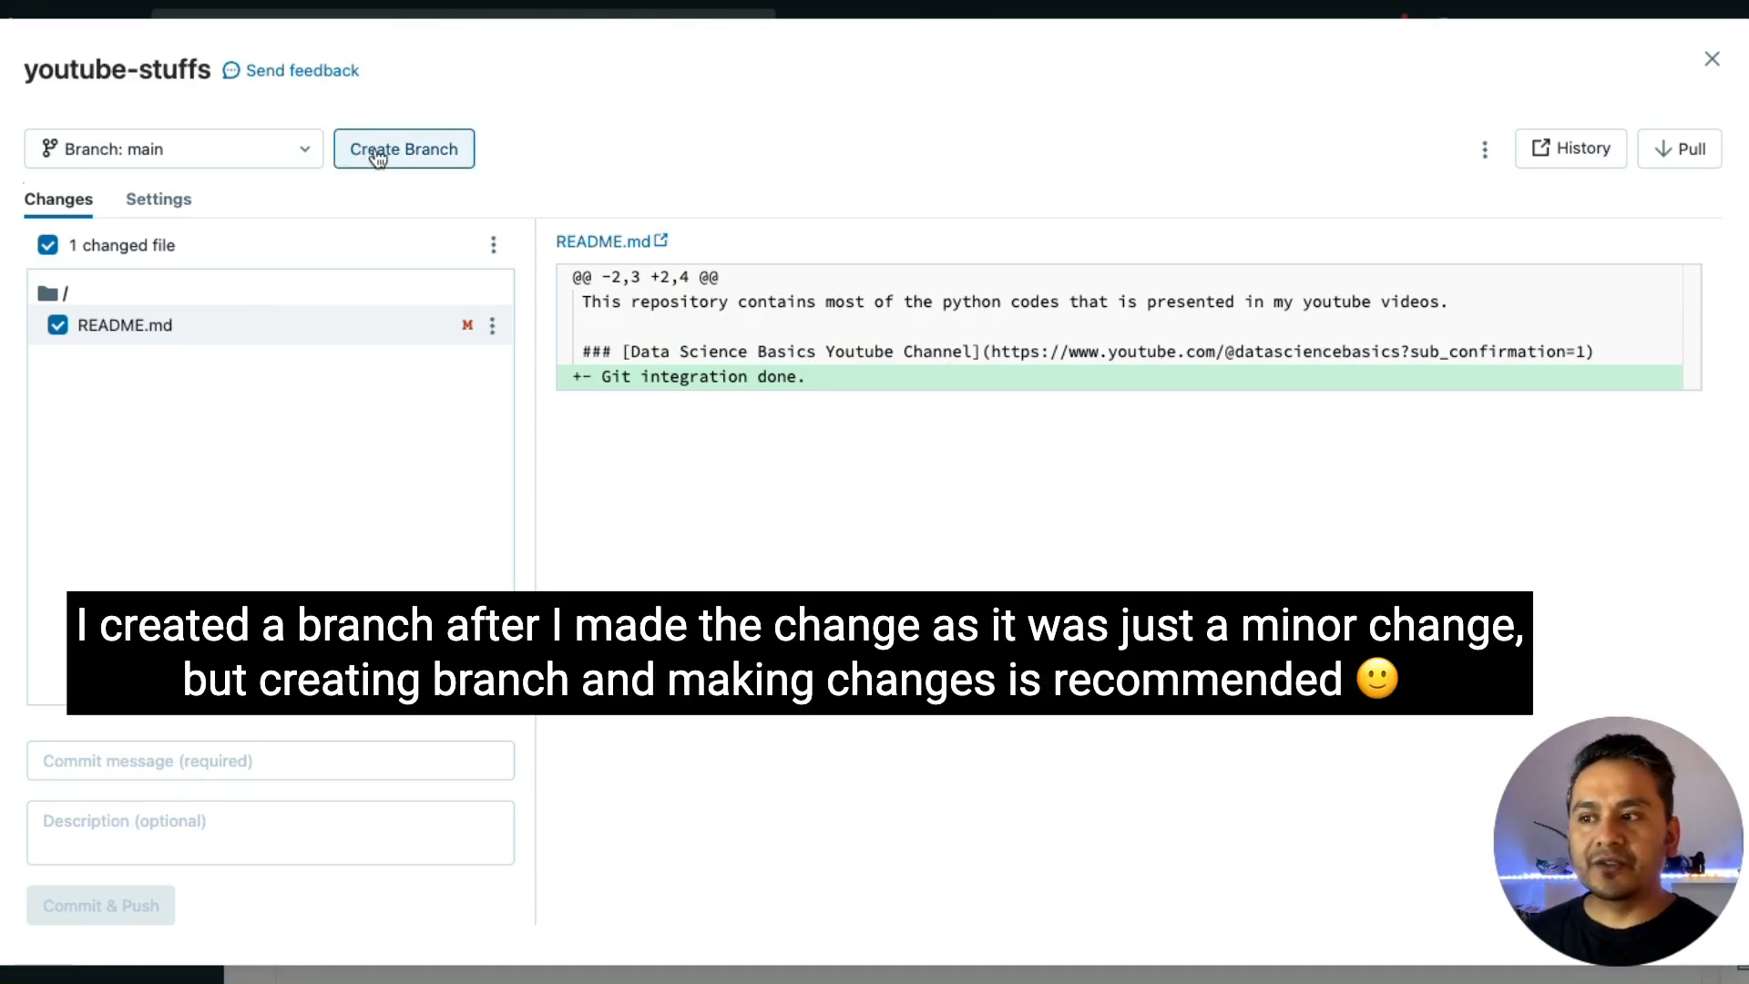
pyautogui.click(380, 153)
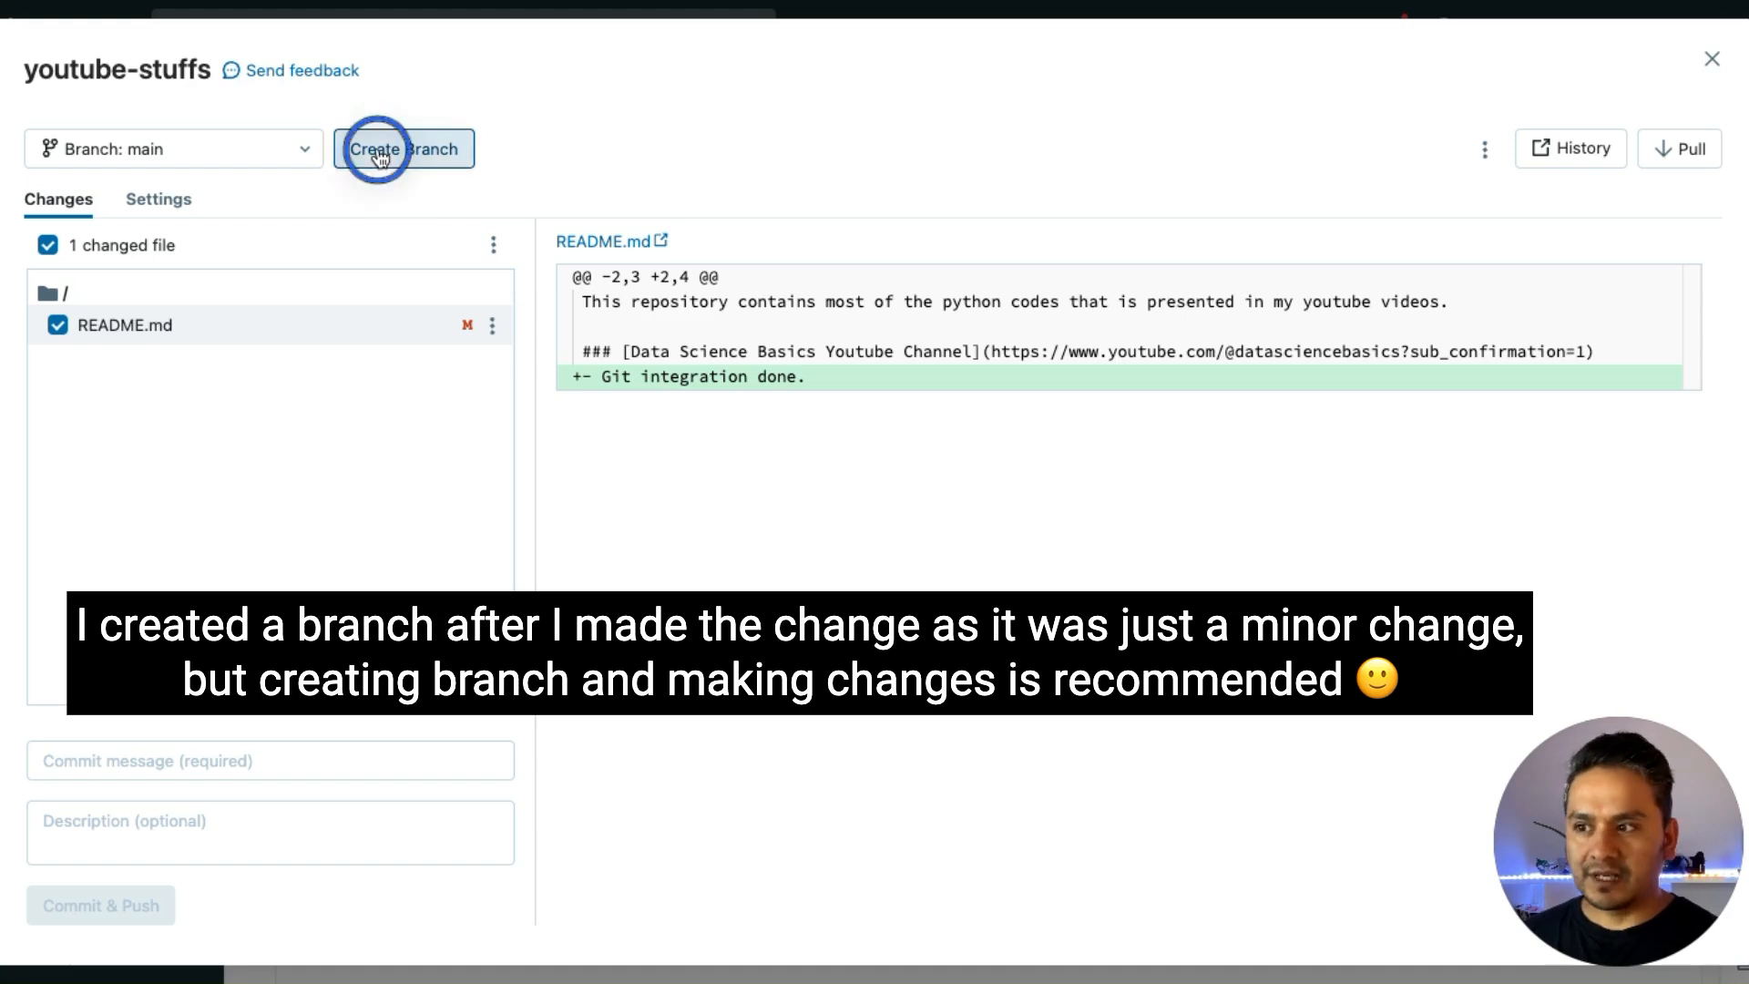
pyautogui.write('git')
pyautogui.press('BackSpace')
pyautogui.write('-ins')
pyautogui.press('BackSpace')
pyautogui.press('BackSpace')
pyautogui.press('BackSpace')
pyautogui.press('BackSpace')
pyautogui.press('BackSpace')
pyautogui.press('BackSpace')
pyautogui.press('BackSpace')
# Name the new branch test/git-integration and create it.
pyautogui.write('test/')
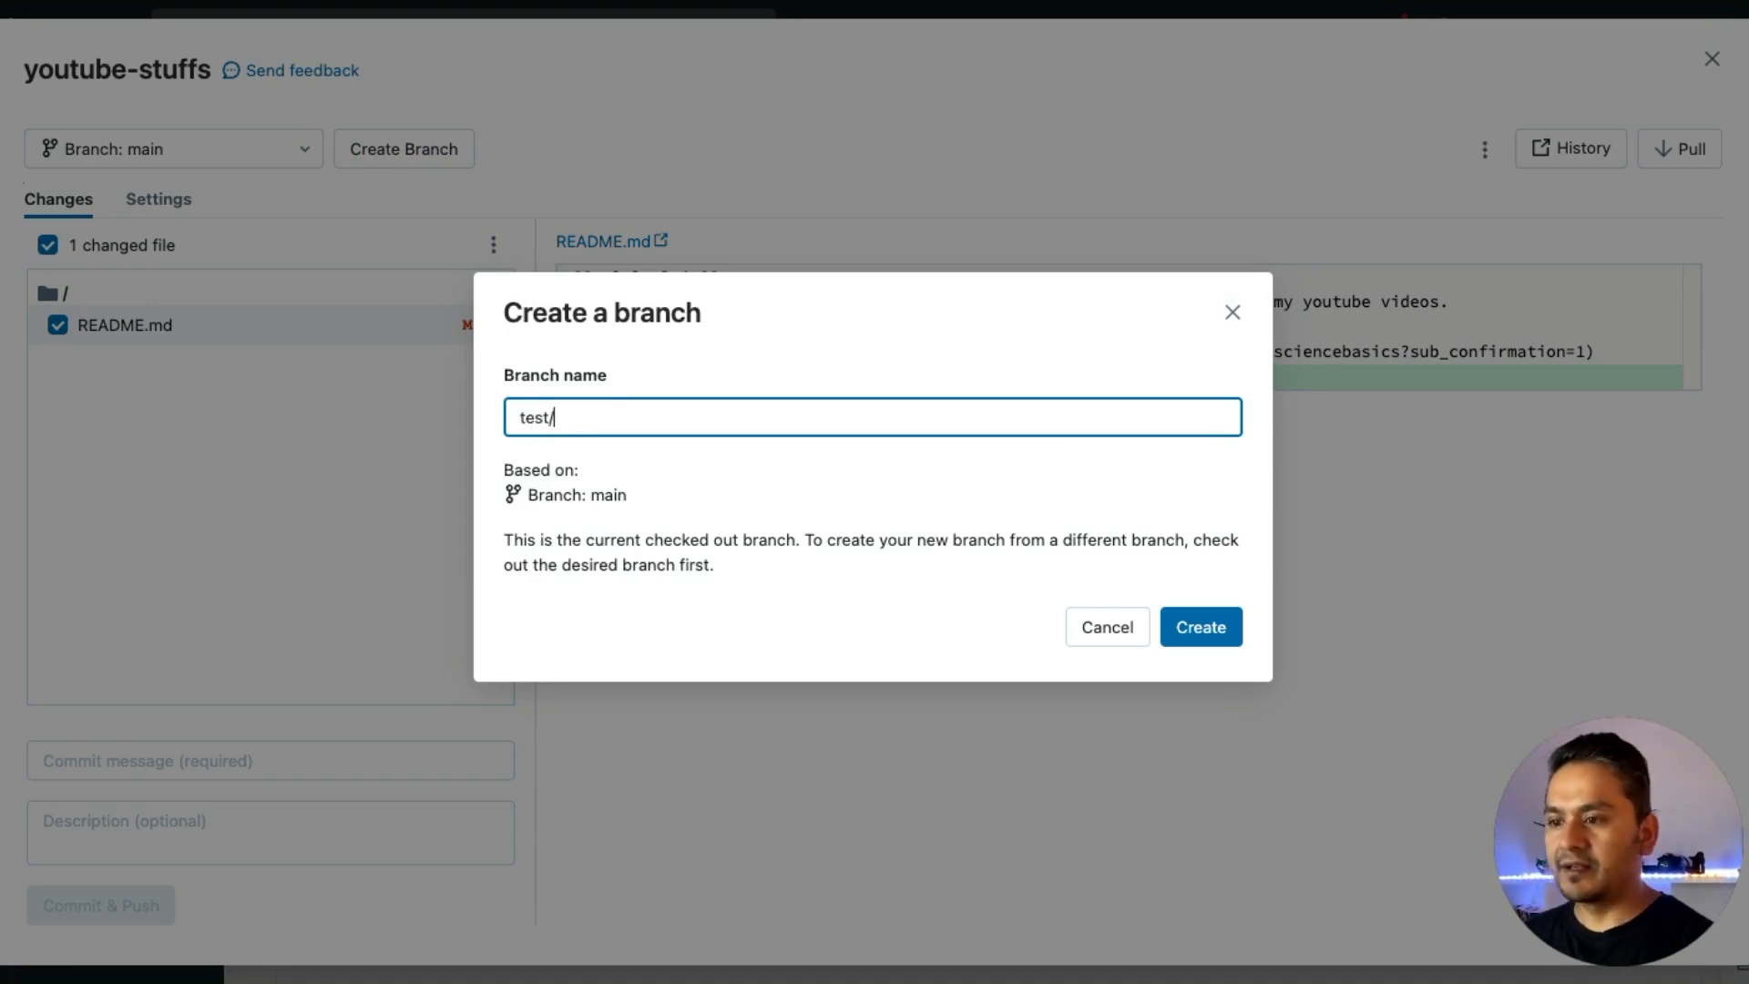
pyautogui.write('git-inte')
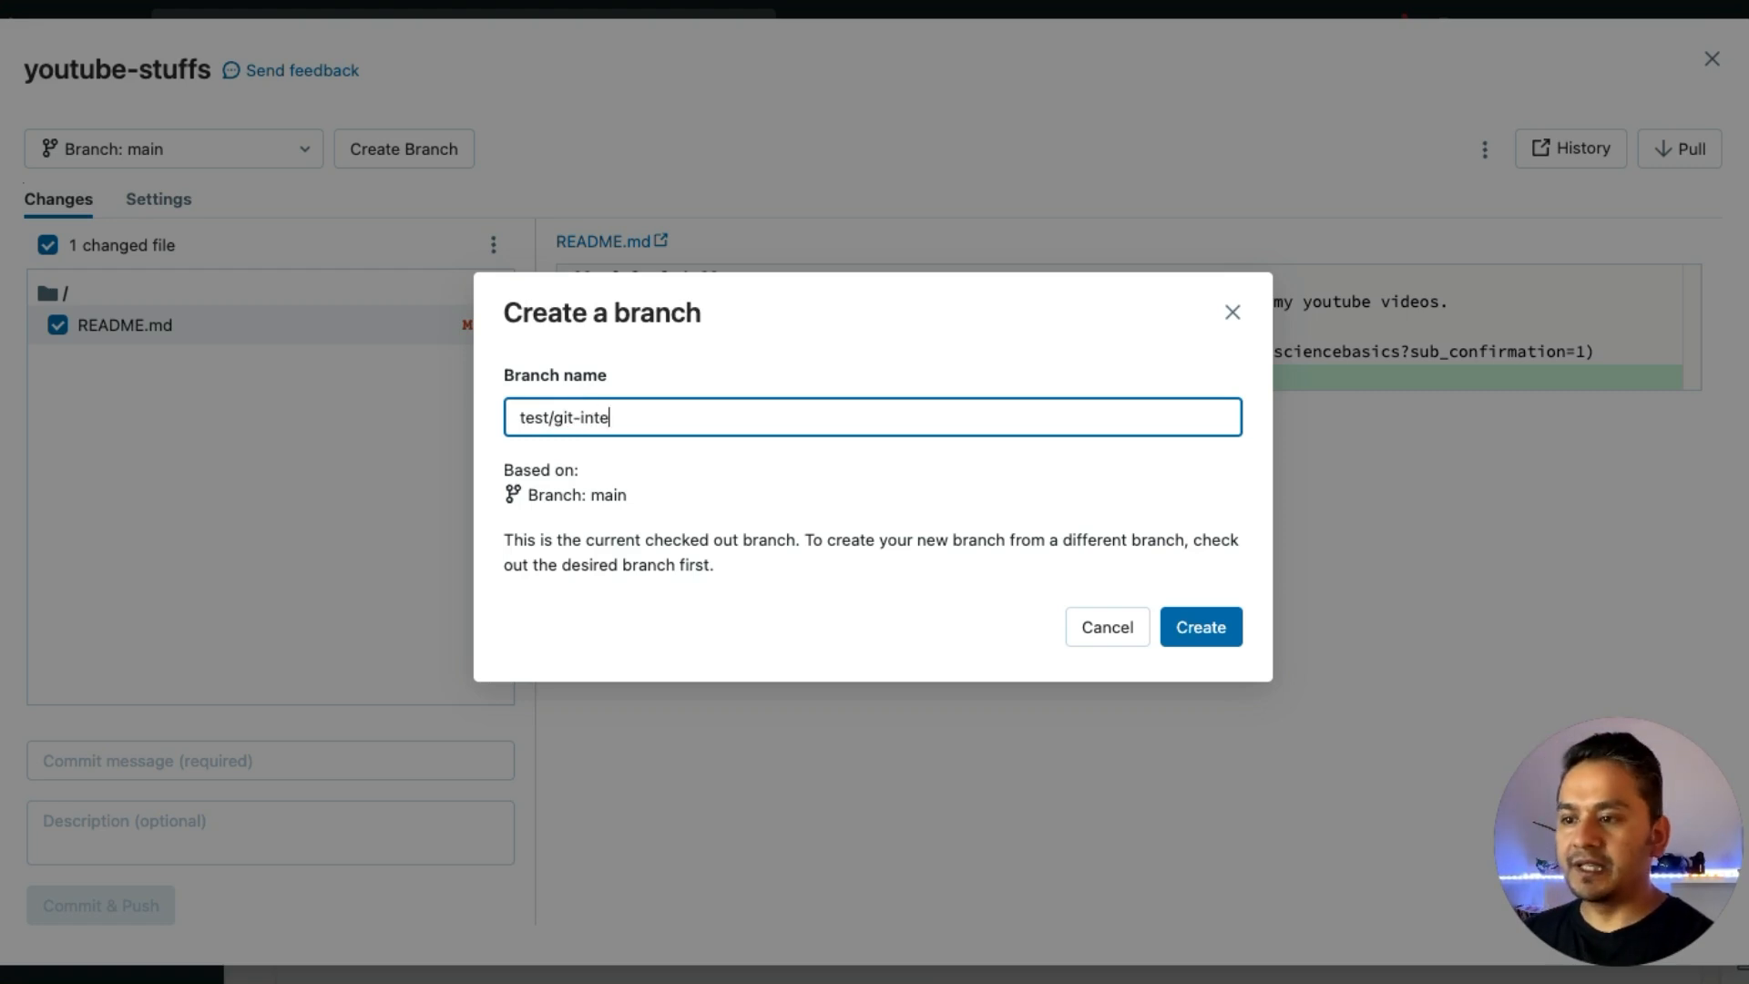
pyautogui.write('gration')
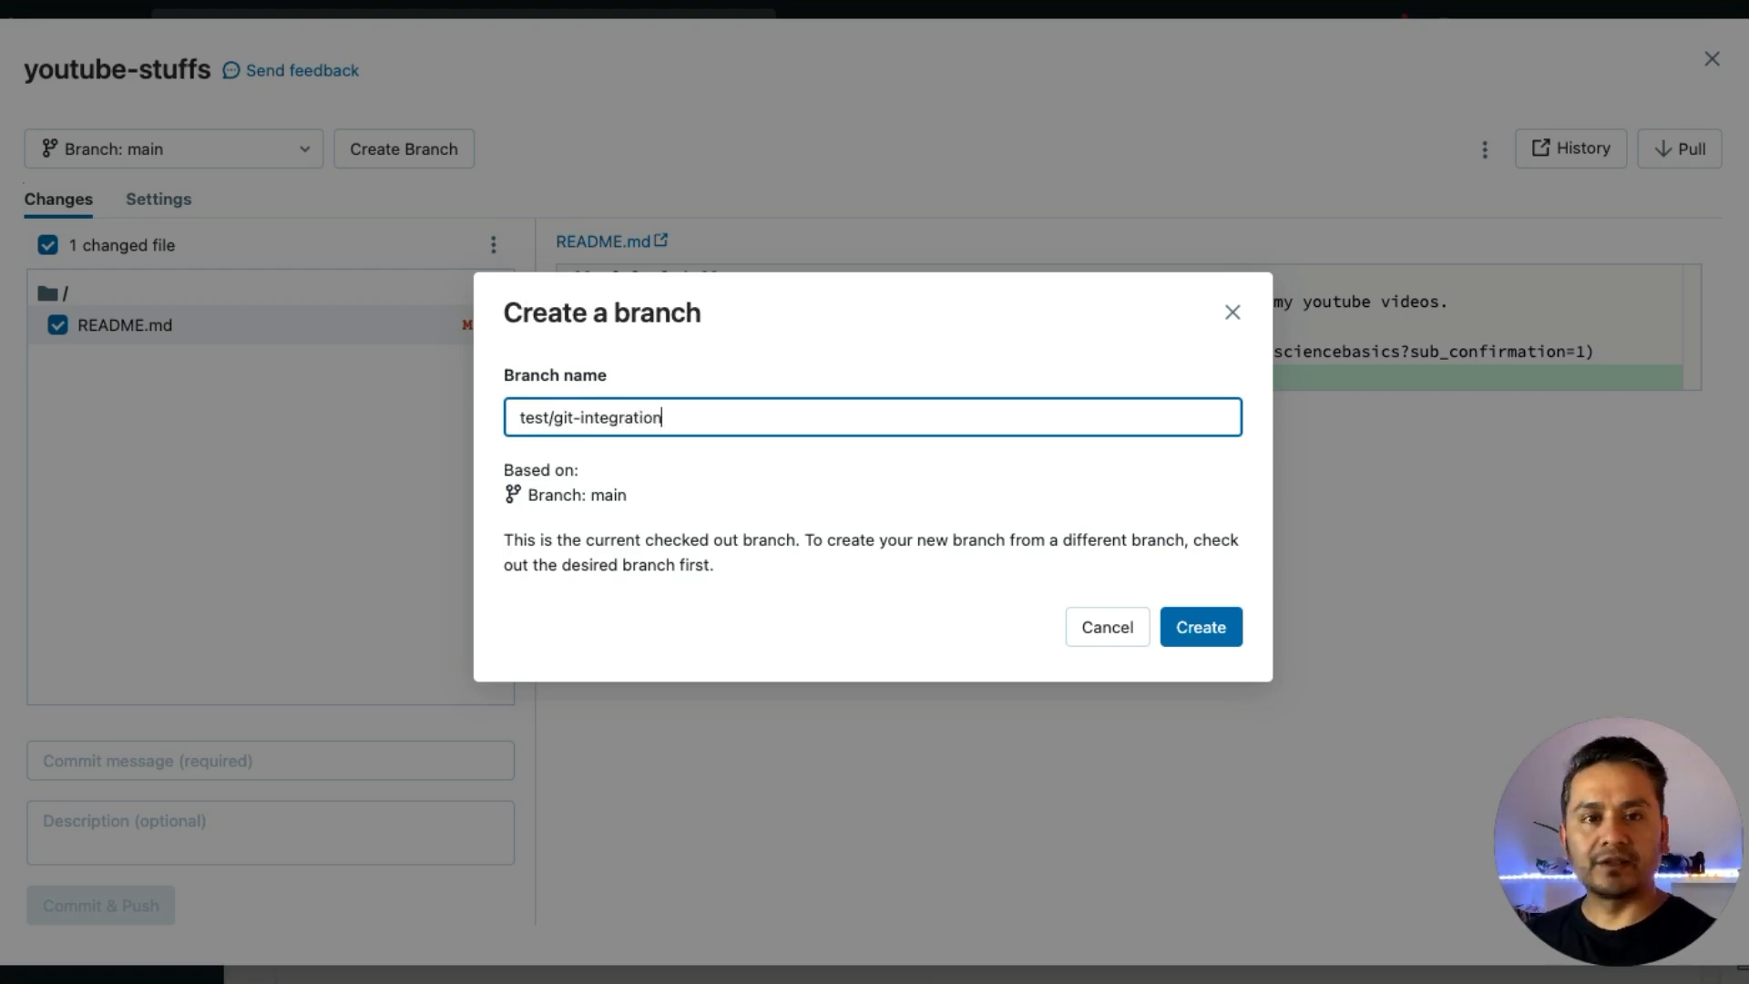
pyautogui.click(1185, 642)
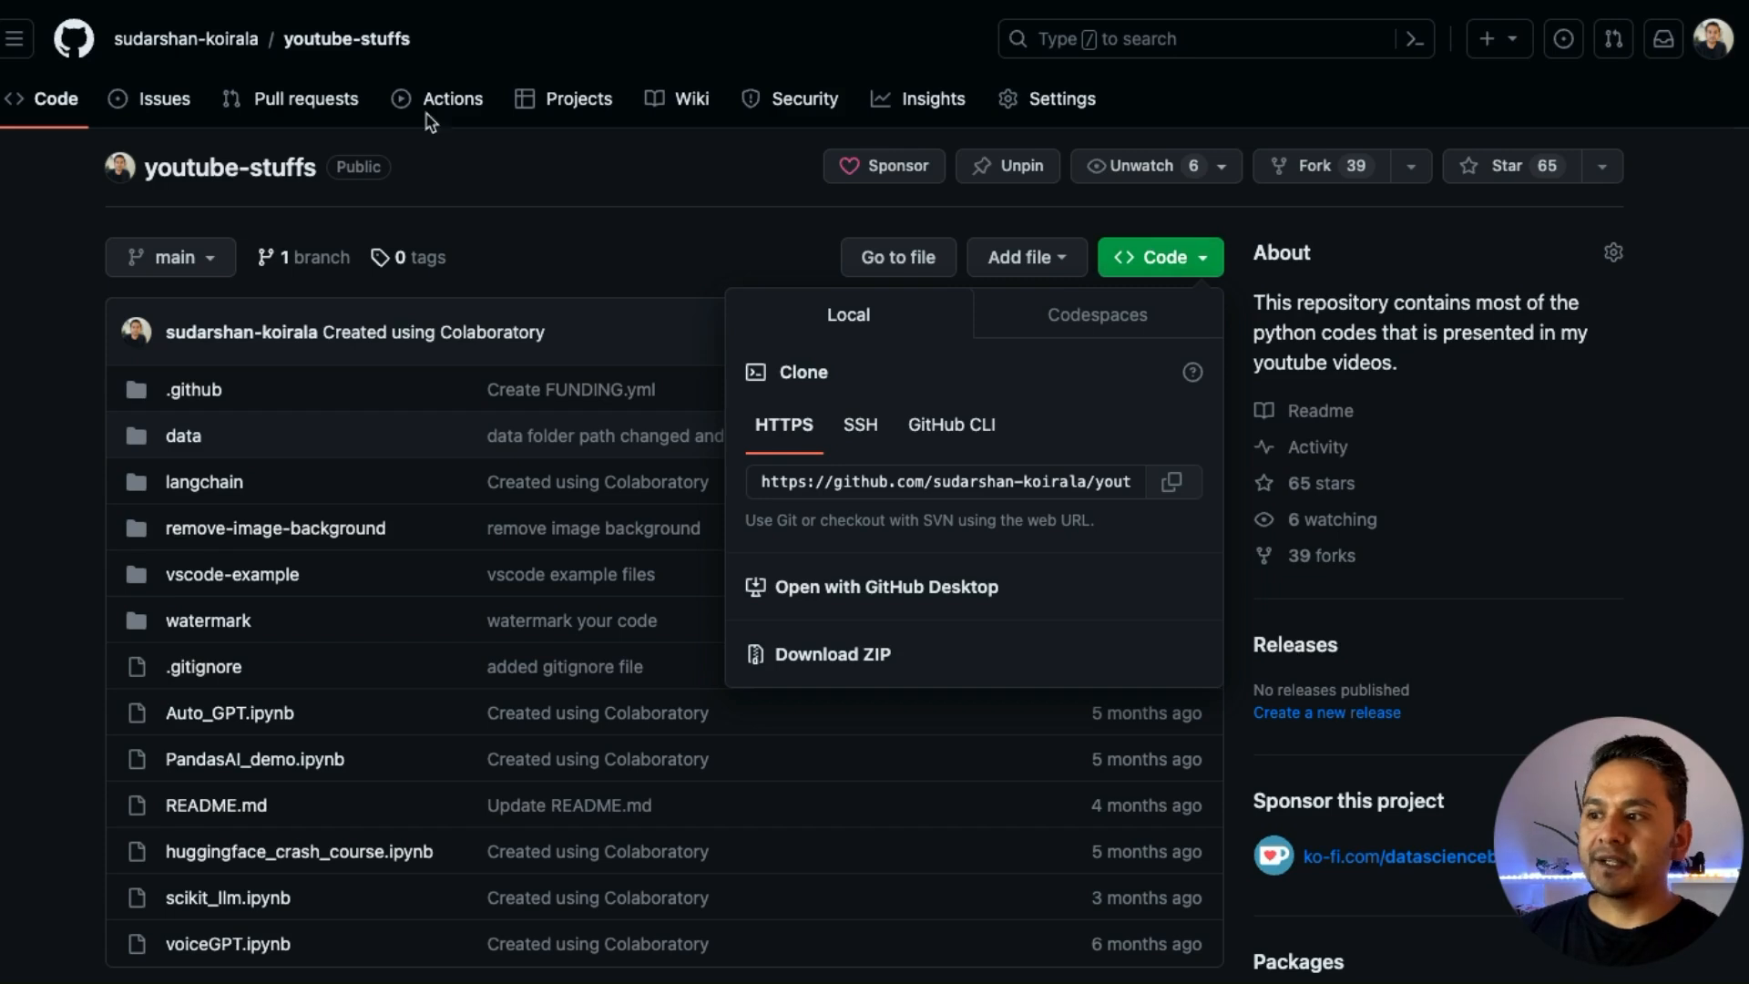
# Switch to GitHub, refresh the youtube-stuffs repository, and view the README.md on the test/git-integration branch.
pyautogui.click(474, 166)
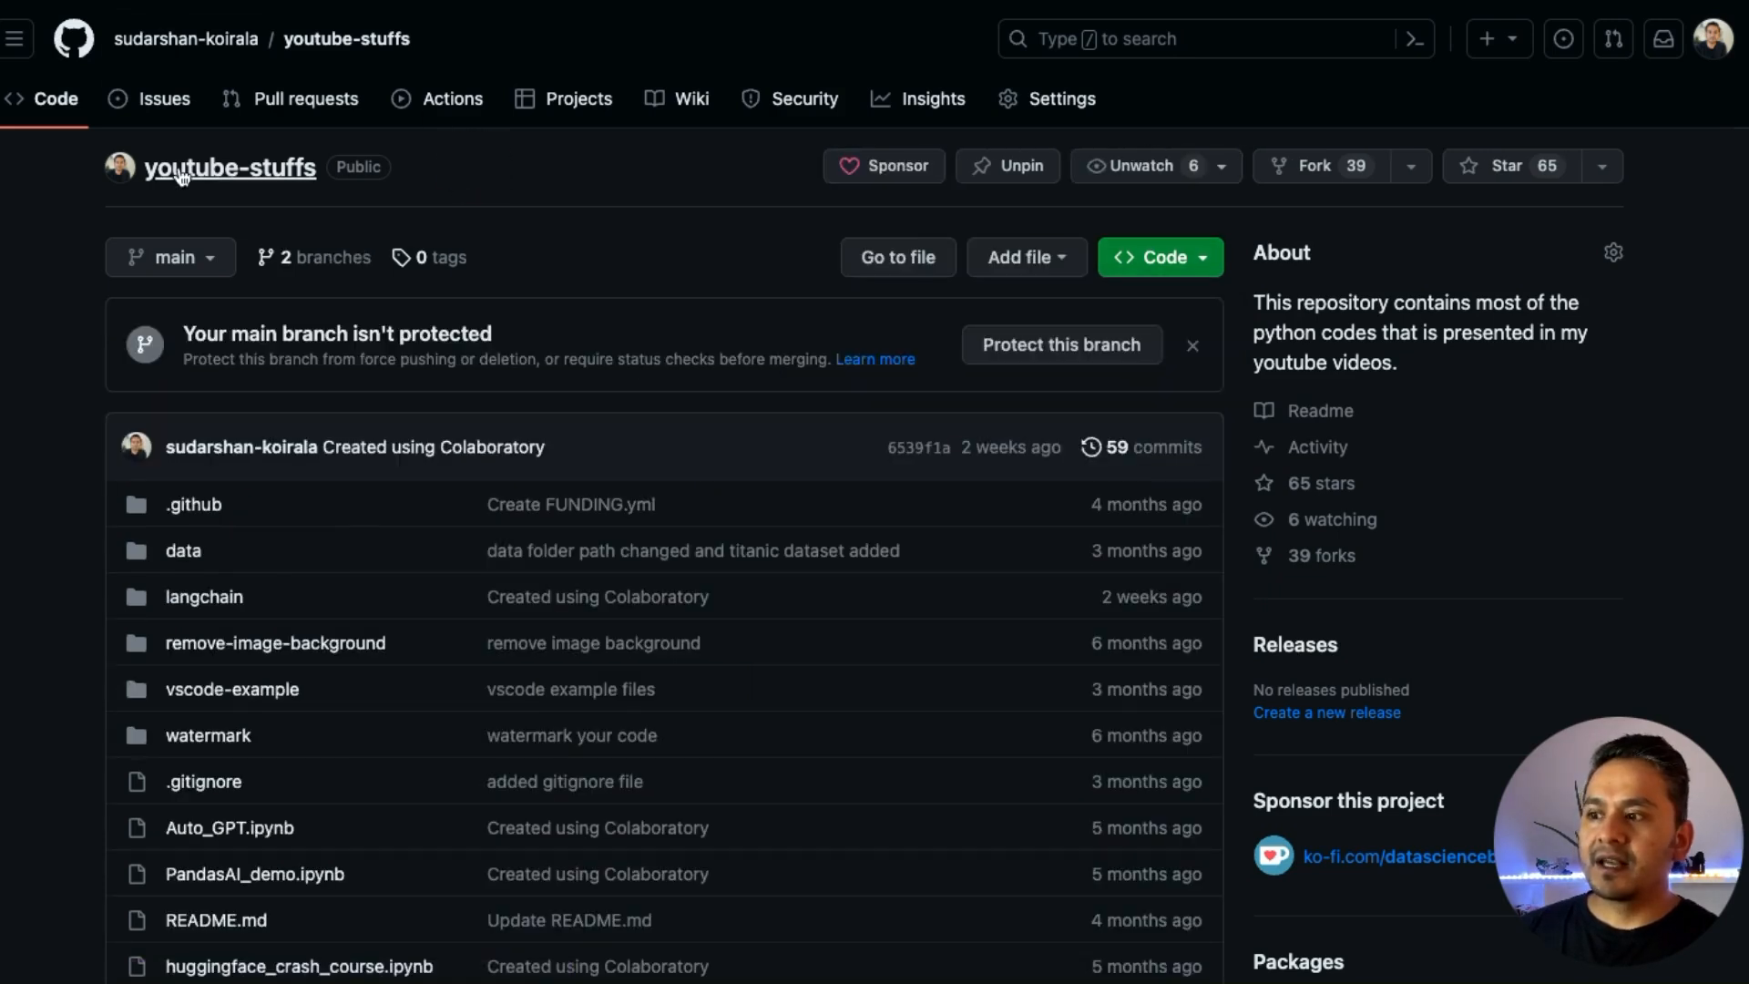
pyautogui.click(176, 258)
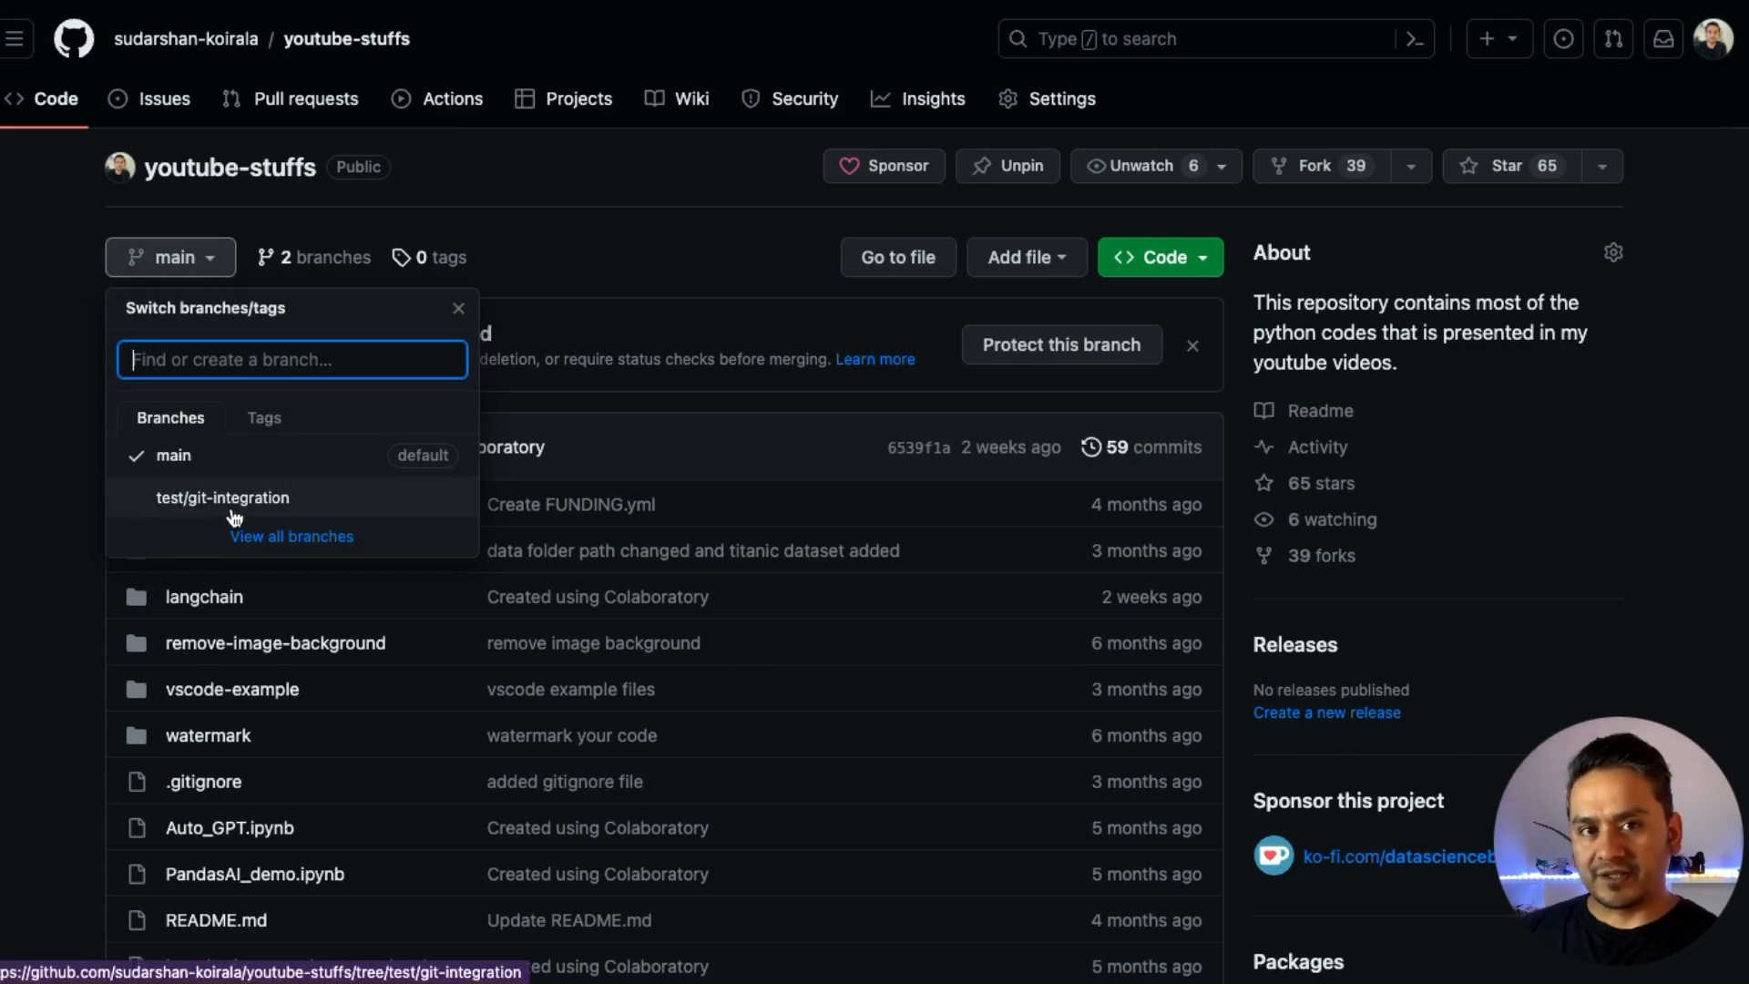
pyautogui.click(40, 492)
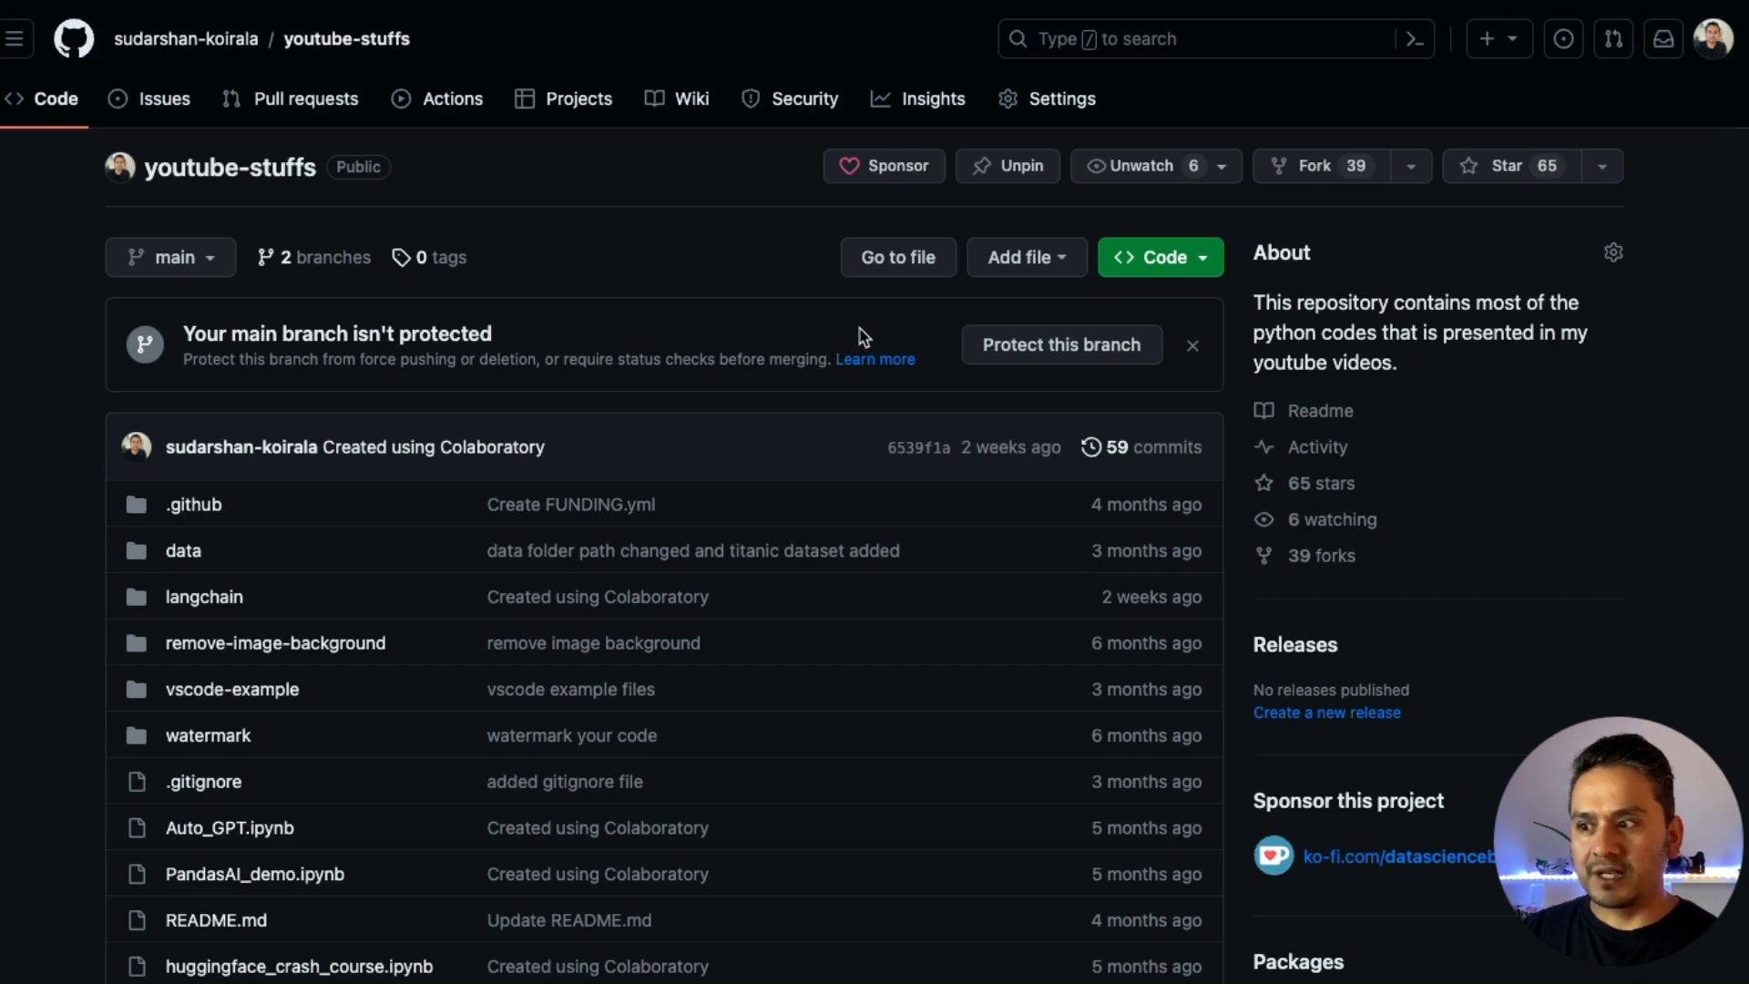
pyautogui.click(193, 260)
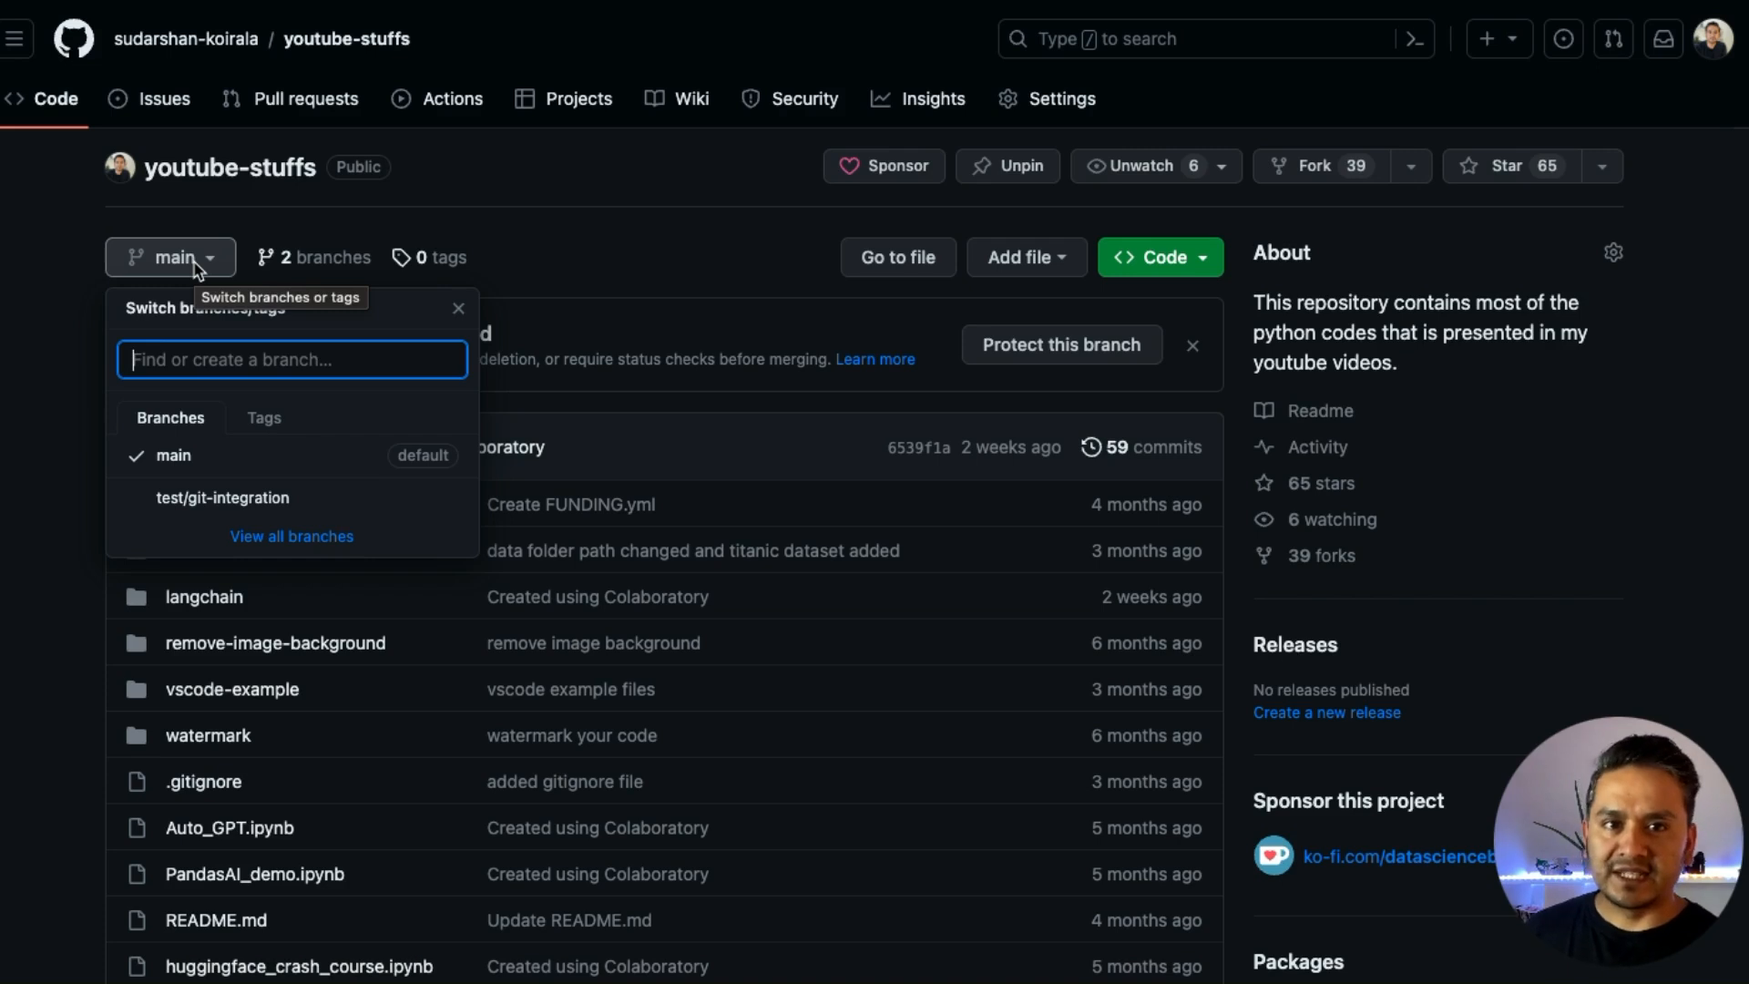
pyautogui.click(179, 502)
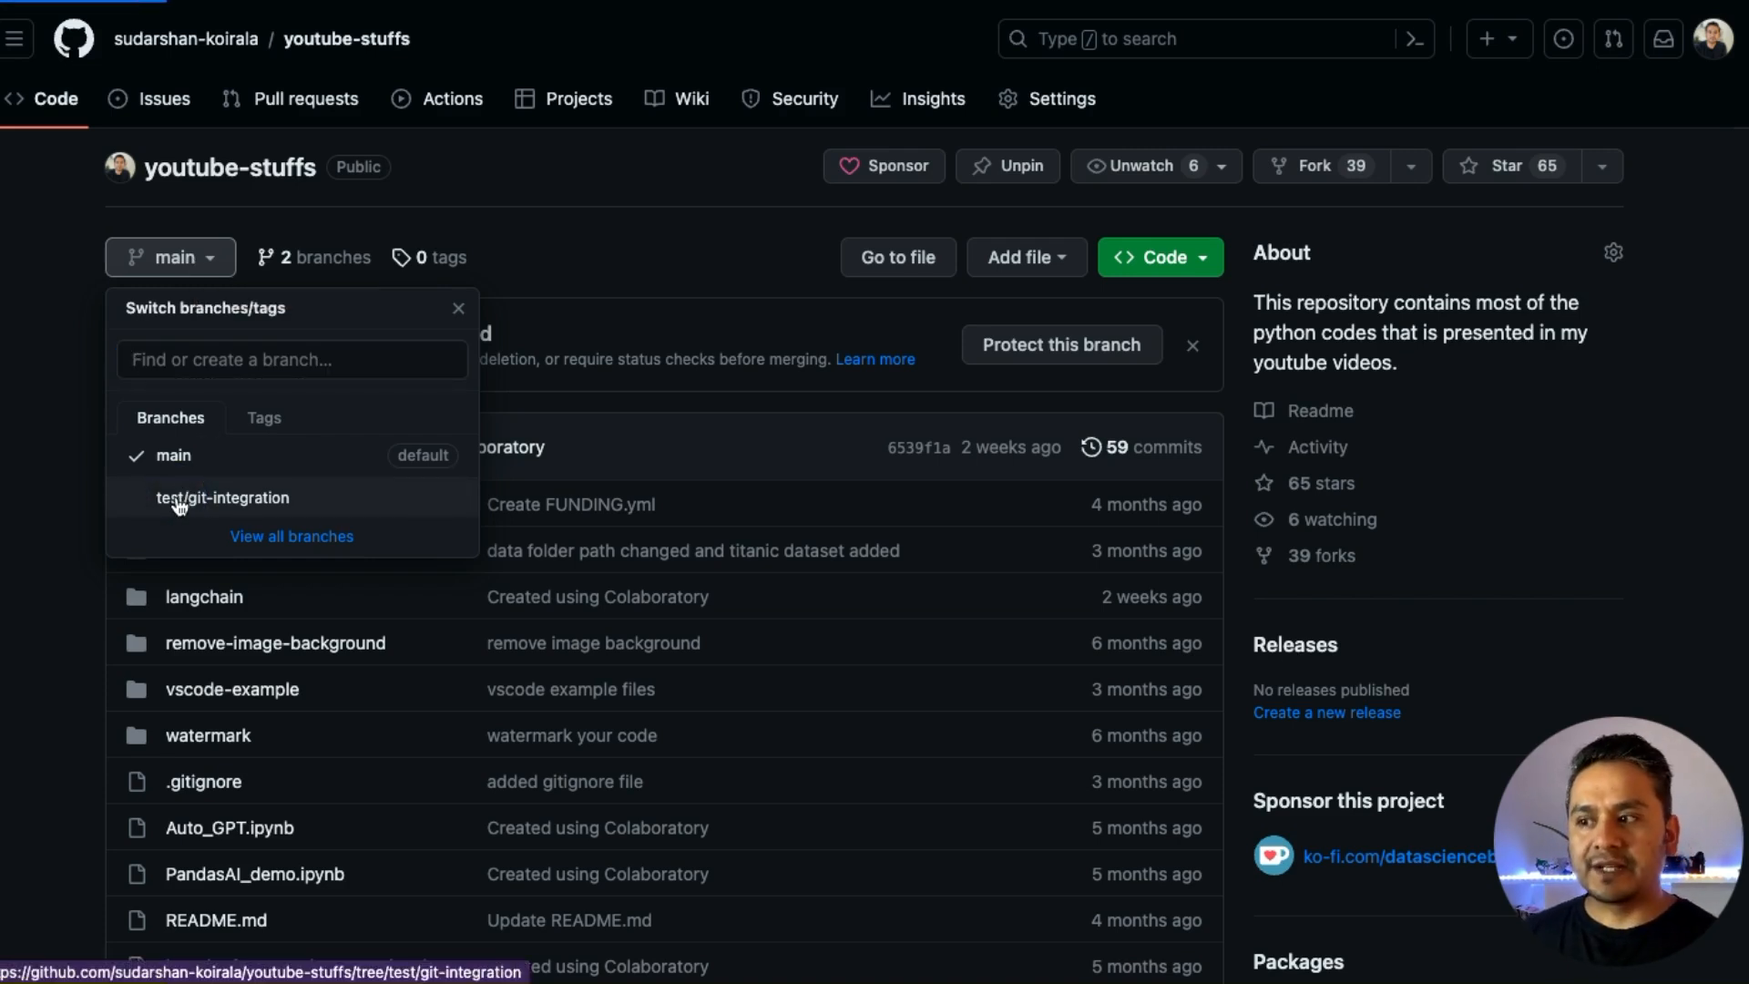
pyautogui.scroll(-9, 300, 500)
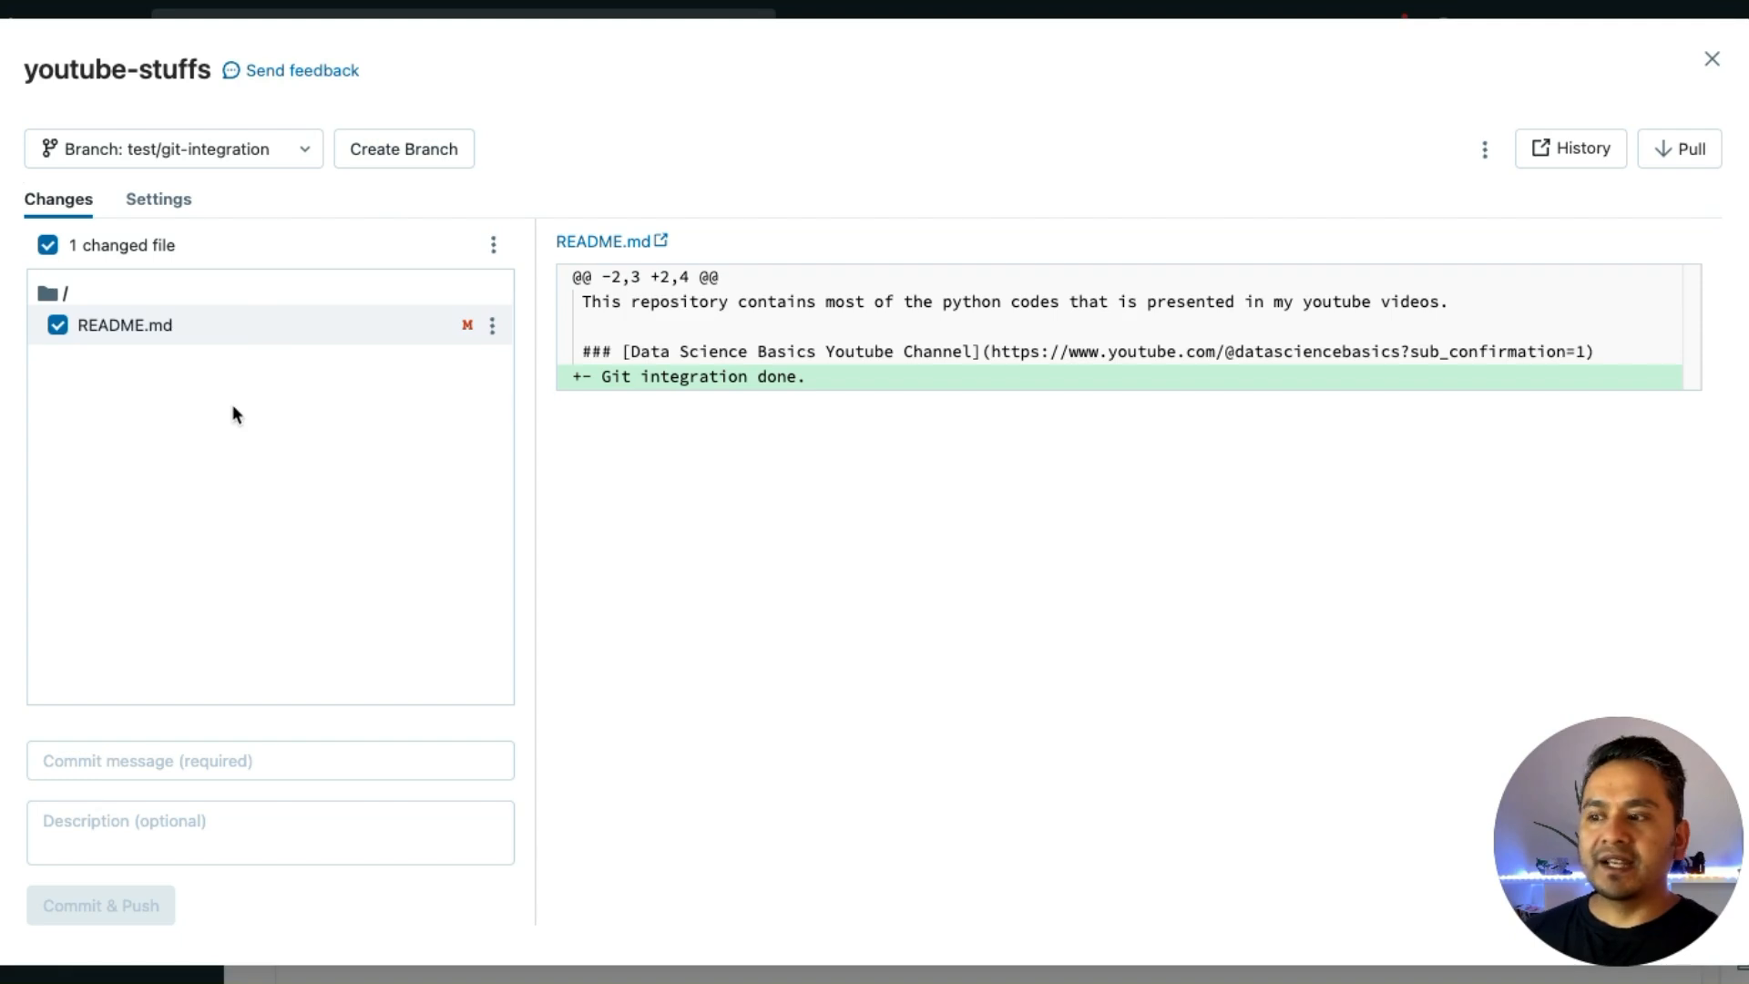
# Switch back to Databricks and commit and push the README.md change with the message "git integration done".
pyautogui.click(726, 376)
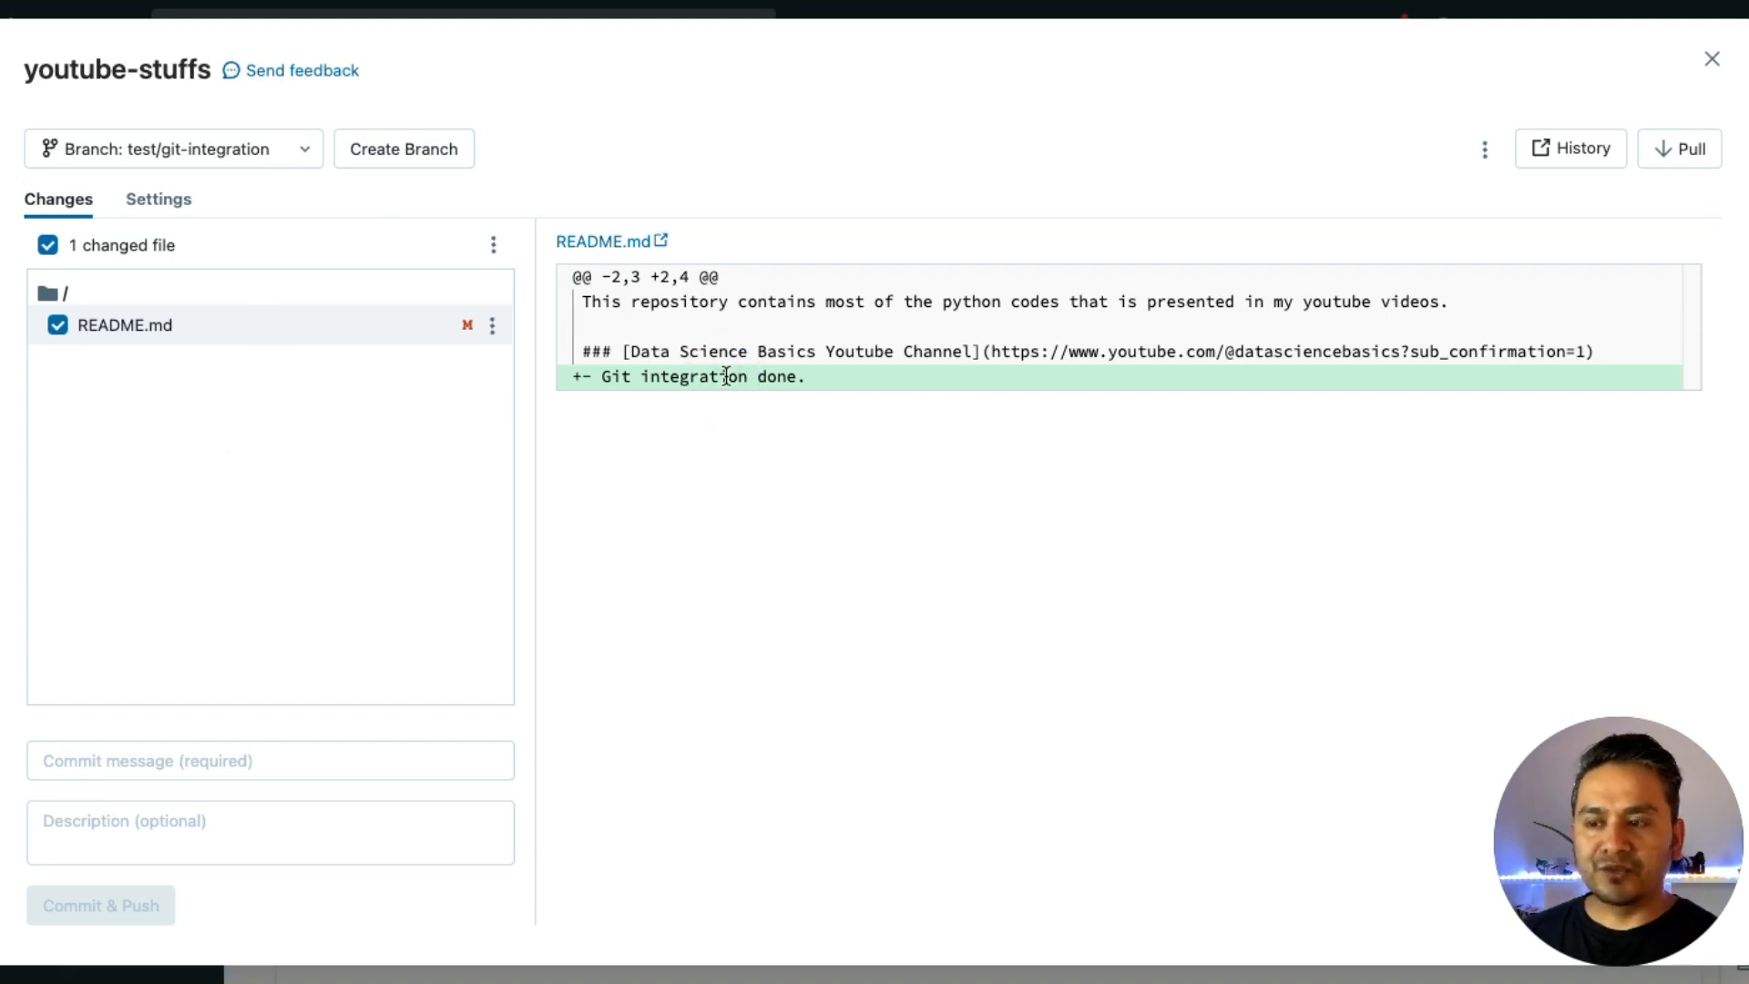
pyautogui.click(202, 756)
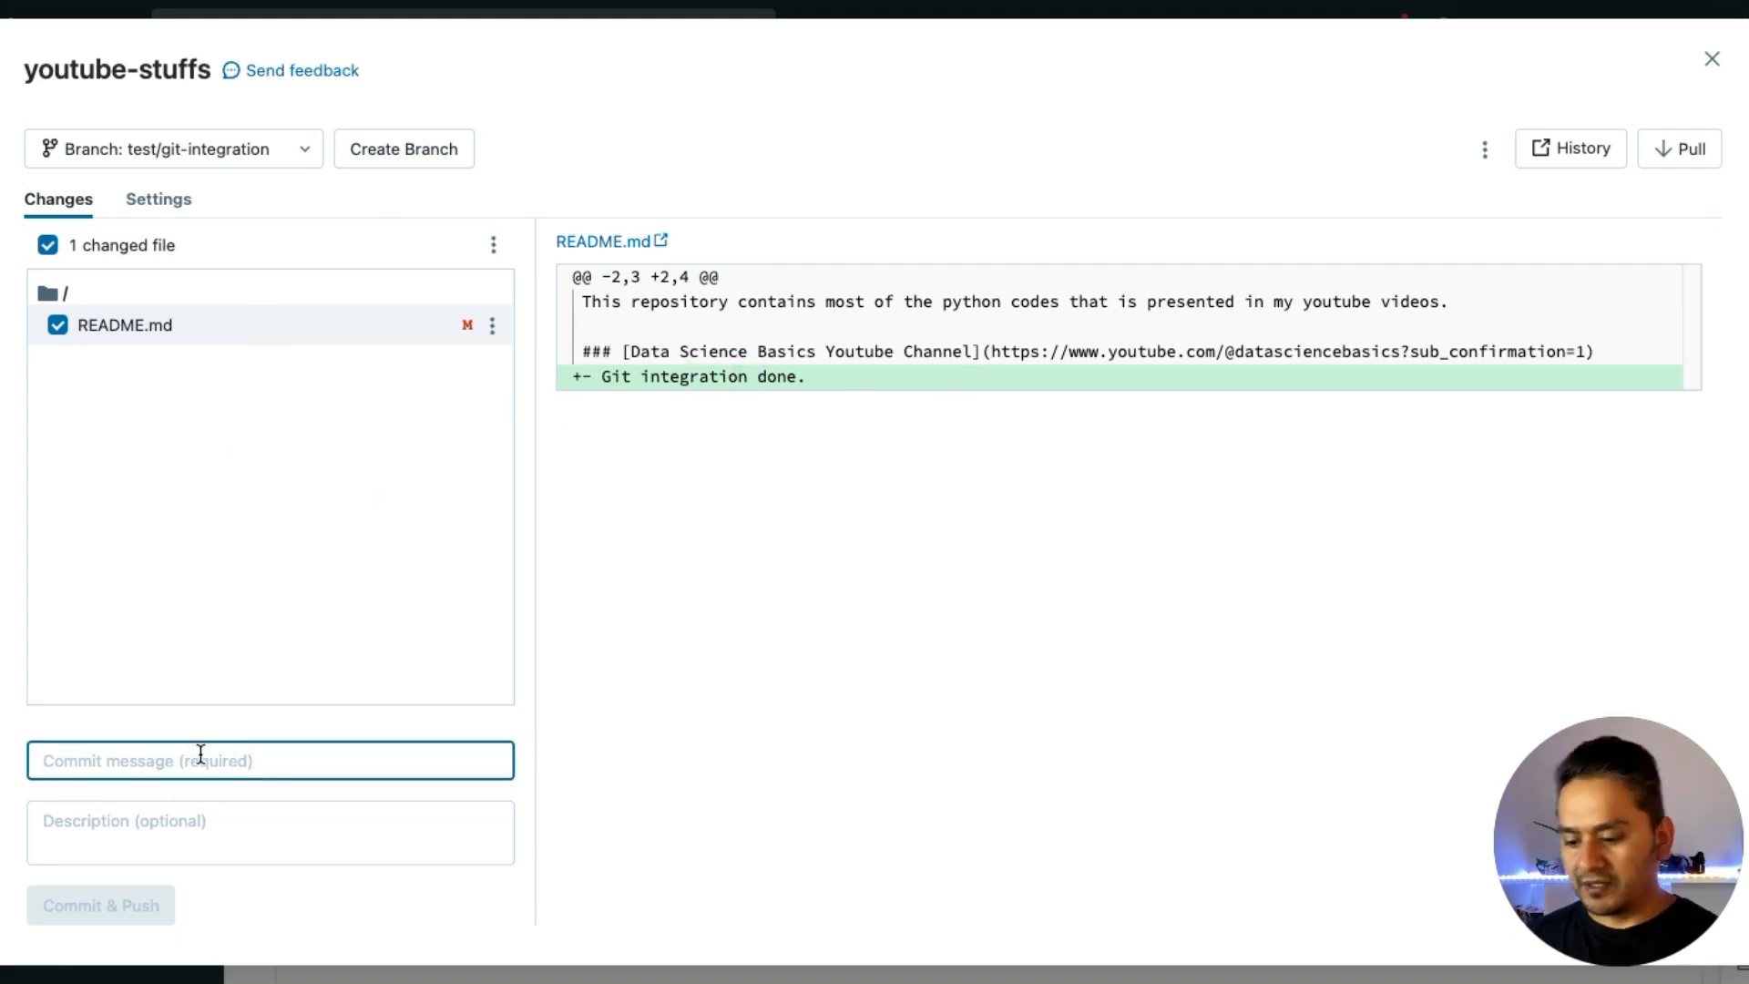
pyautogui.write('git inte')
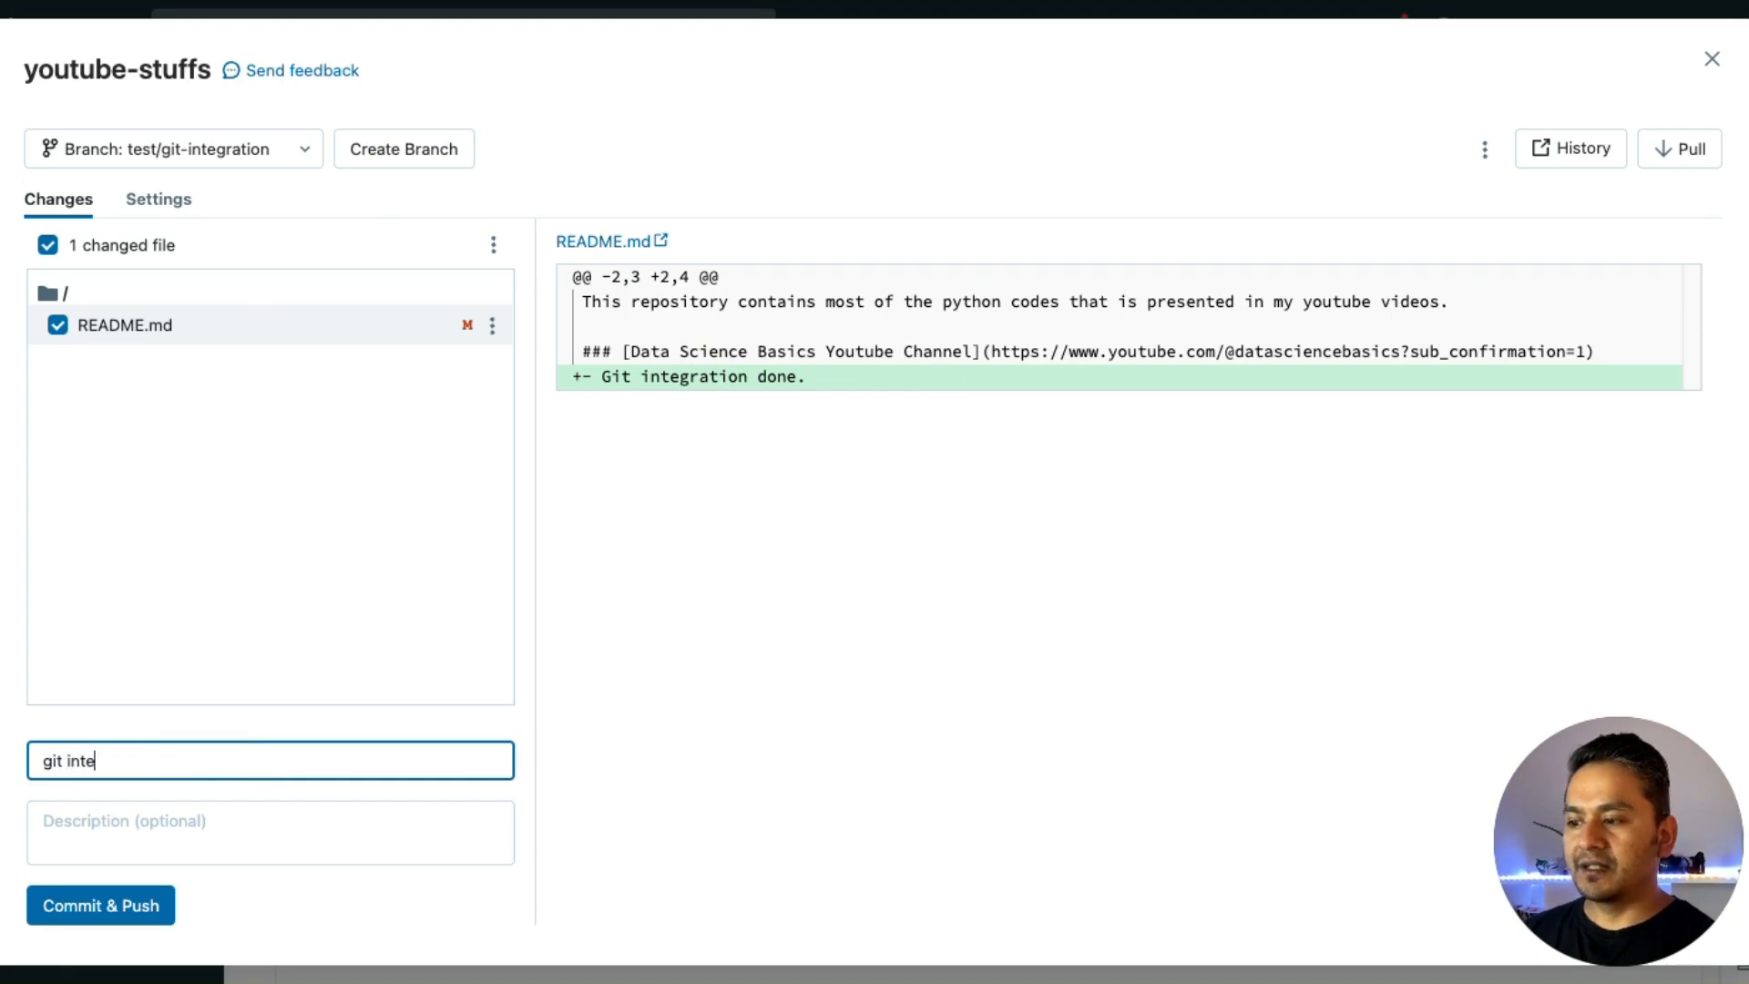
pyautogui.write('gration done')
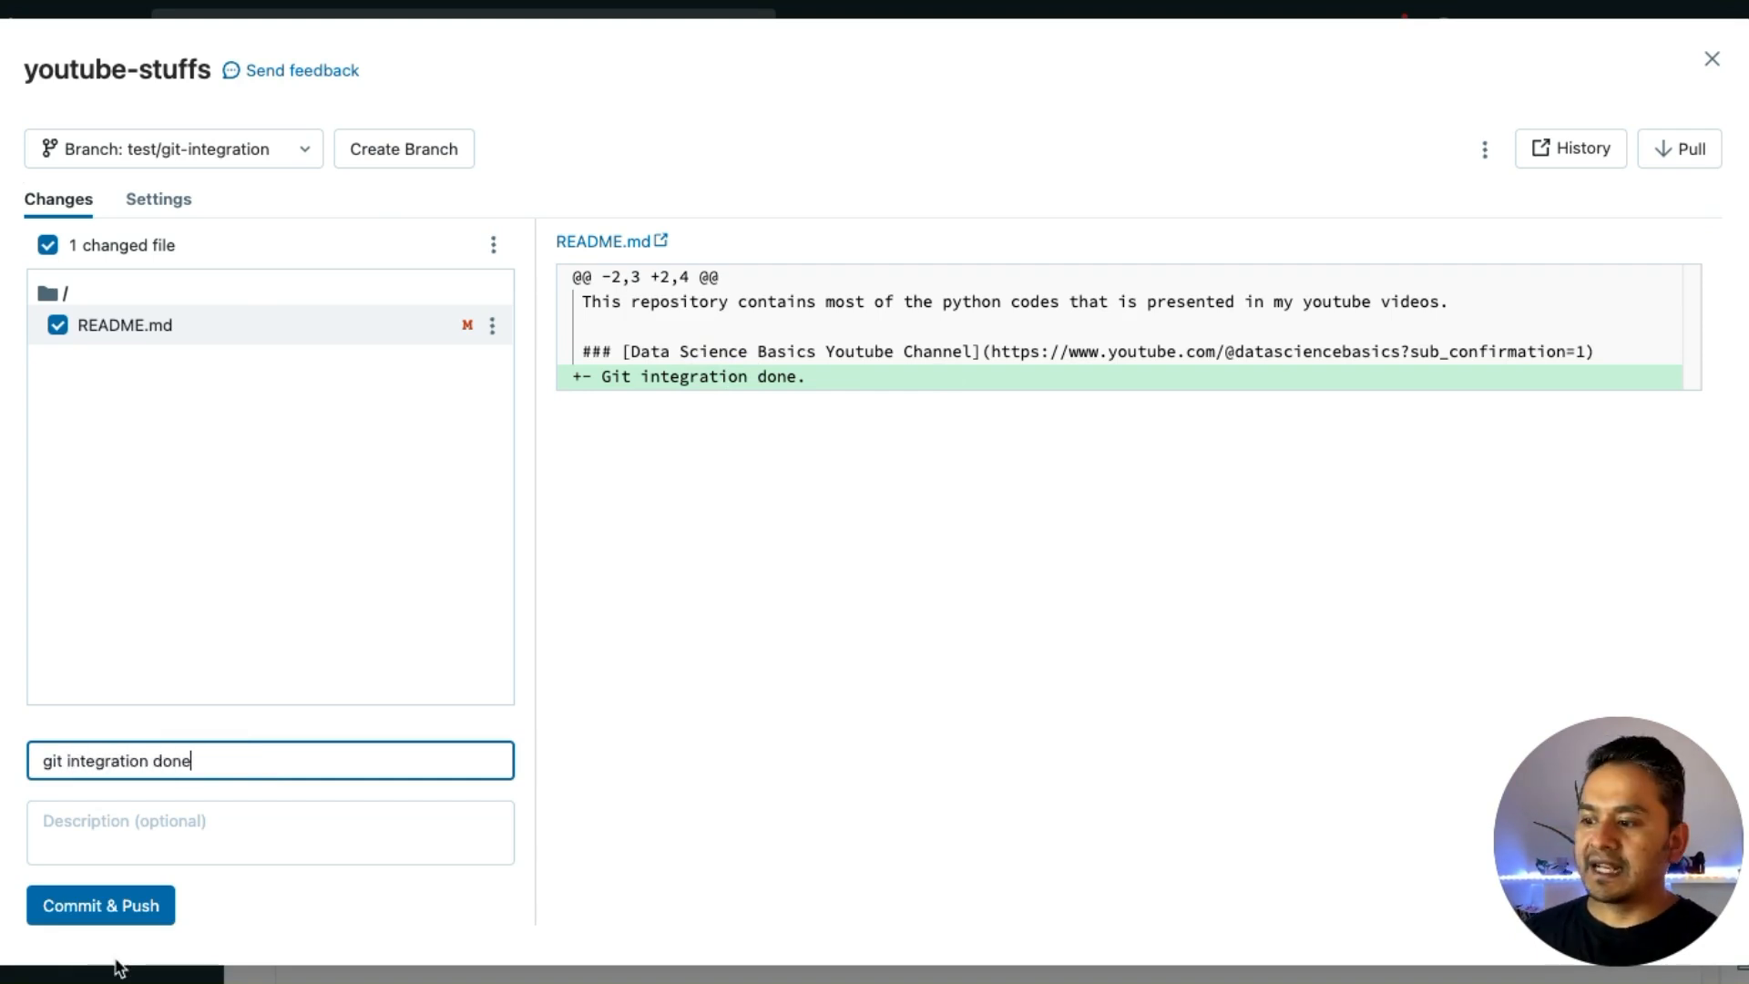
pyautogui.click(114, 920)
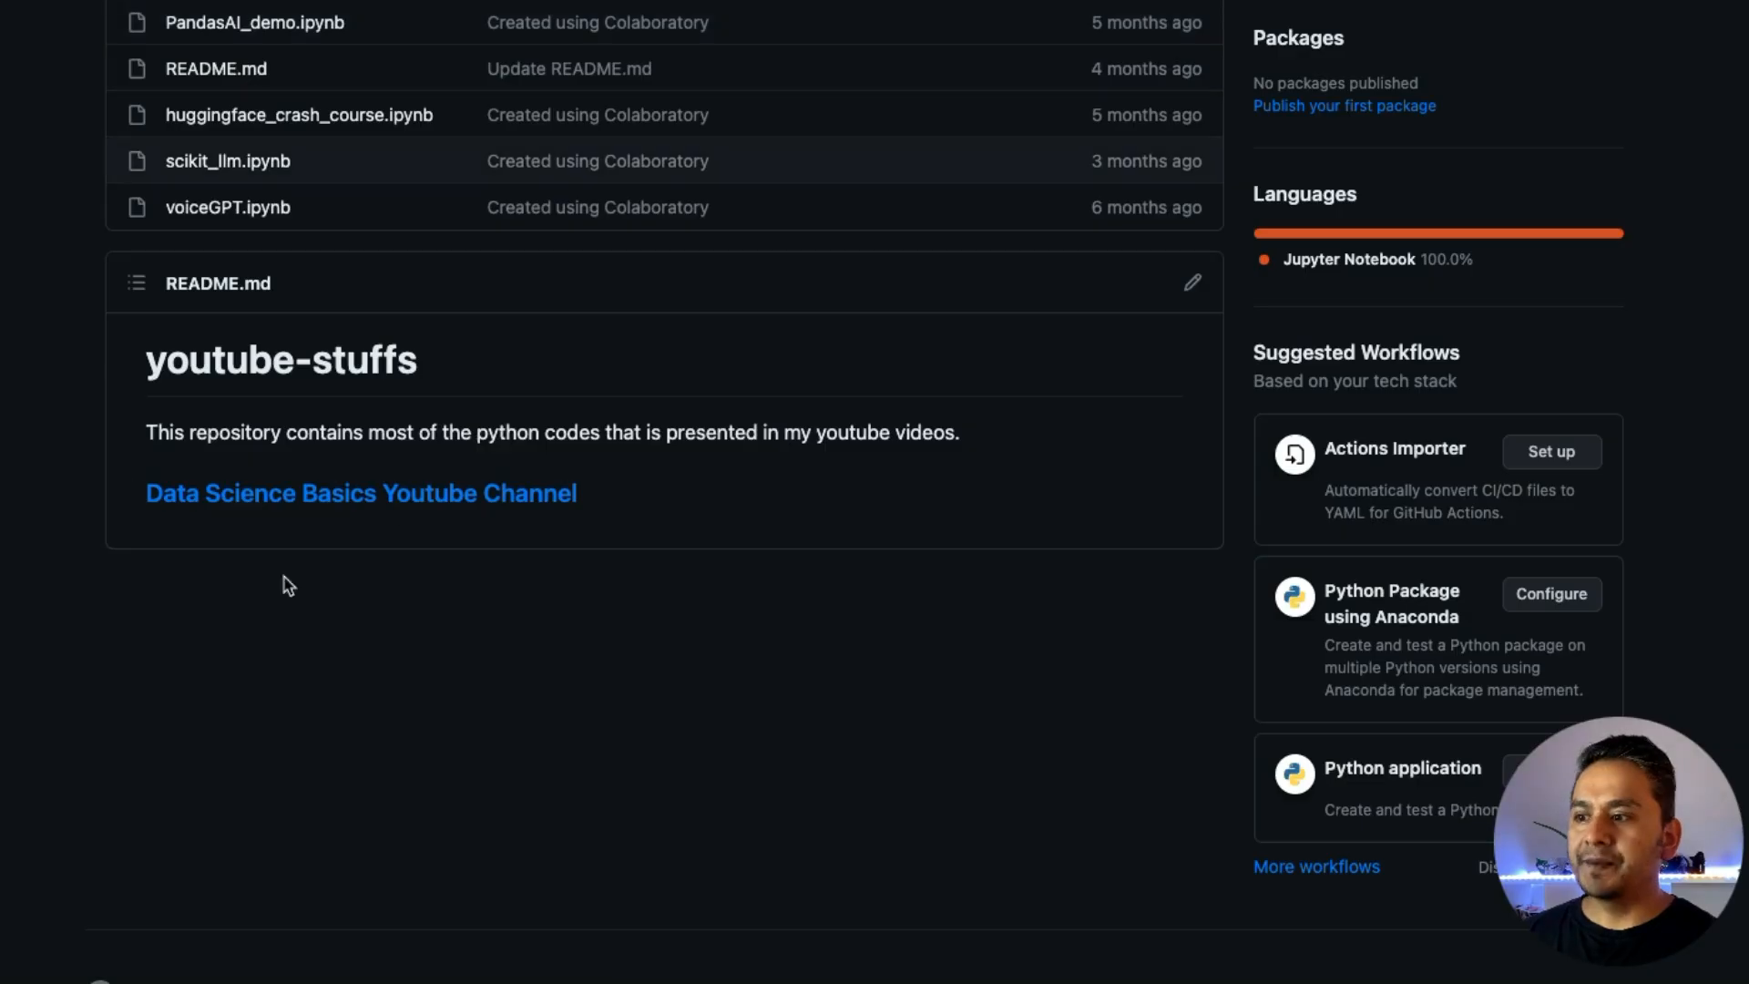
# Reload the test/git-integration branch on GitHub and compare its README.md with the one on main.
pyautogui.press('super+r')
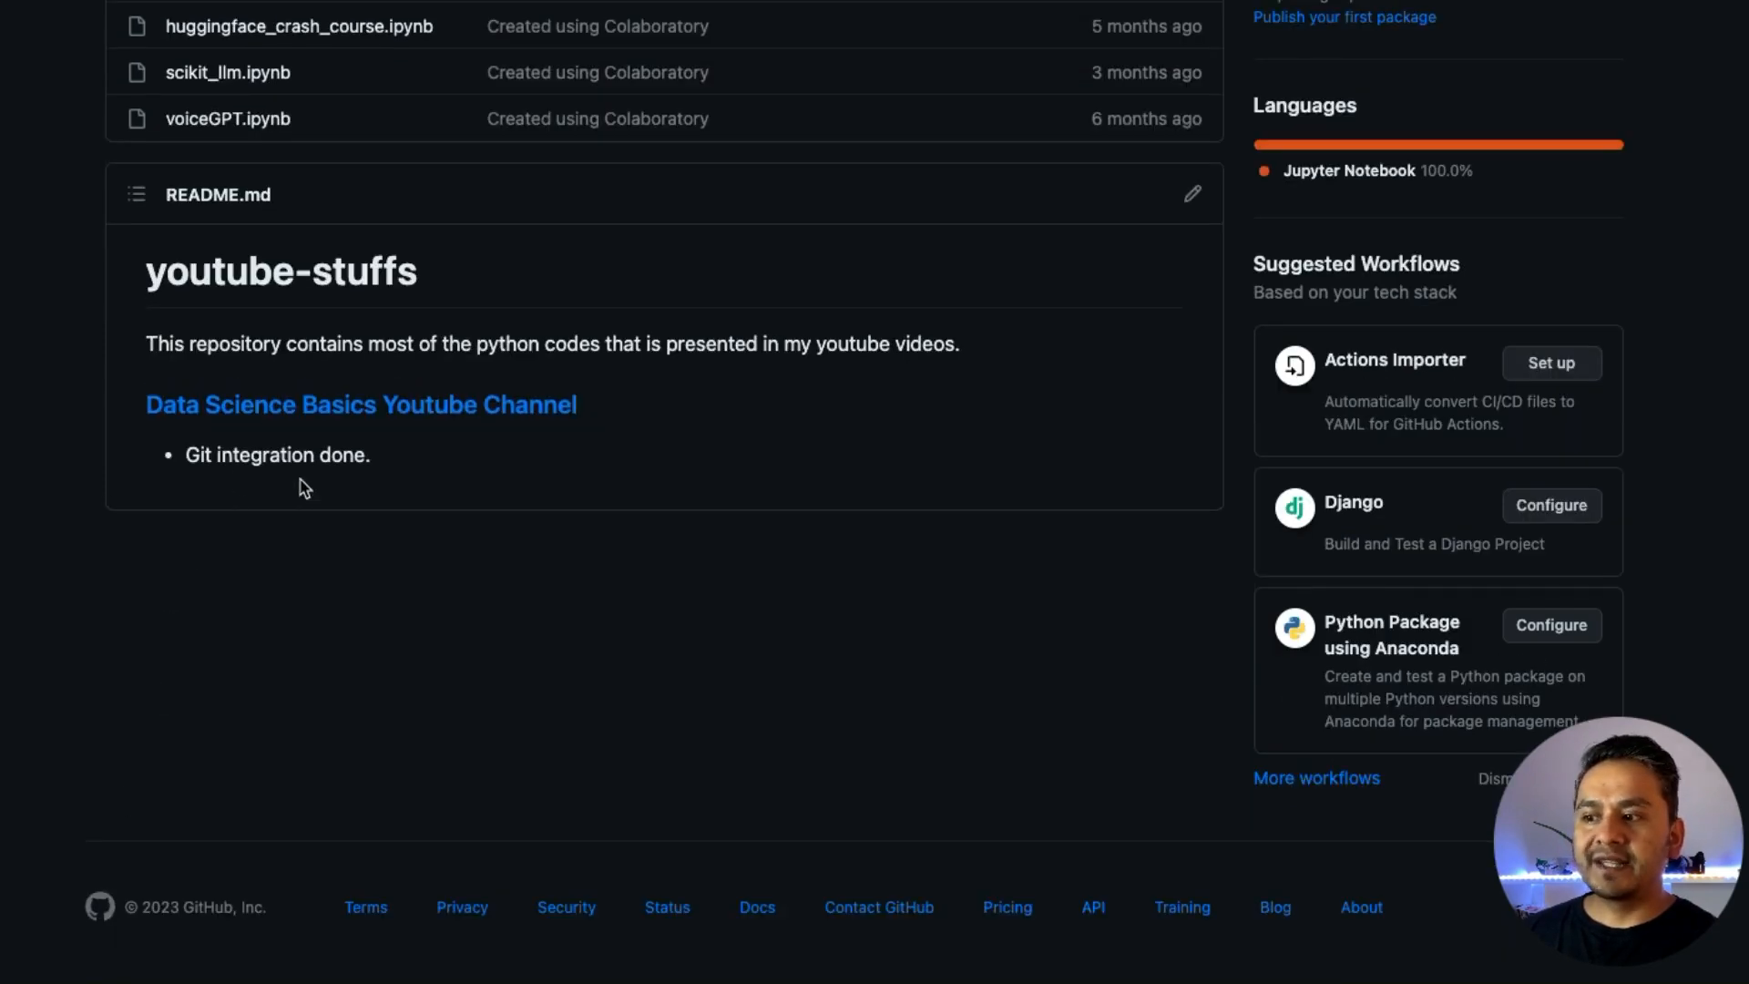
pyautogui.scroll(10, 484, 647)
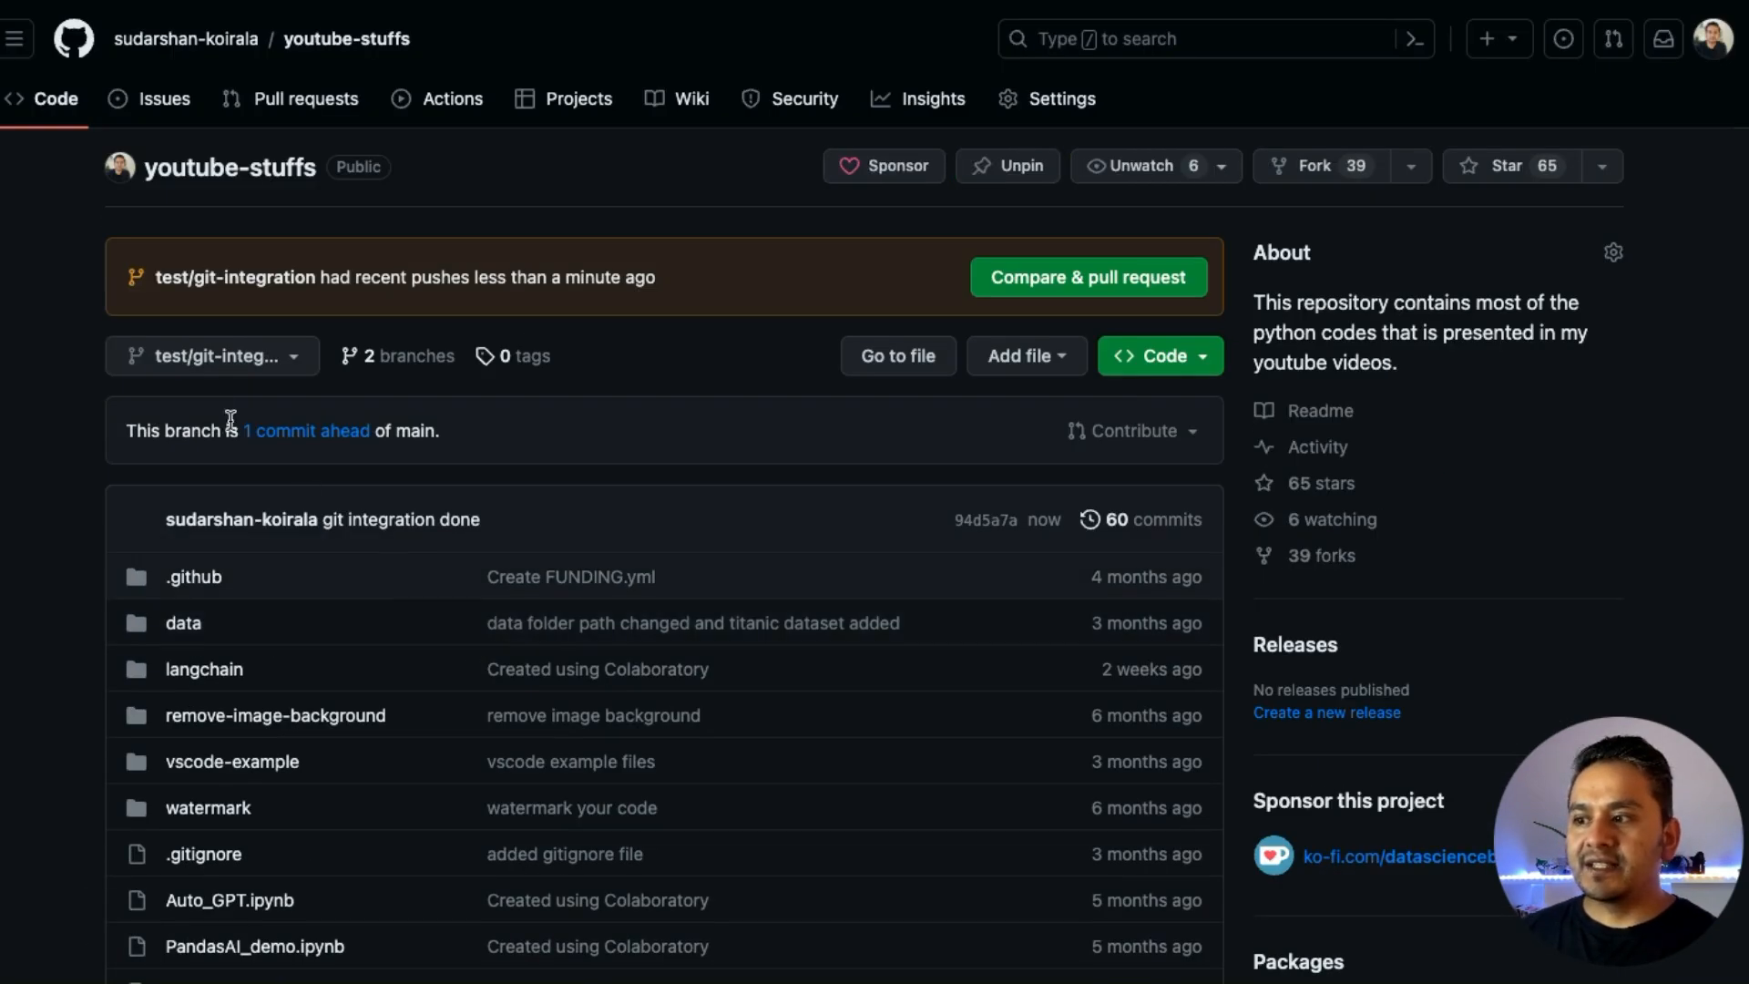
pyautogui.click(216, 362)
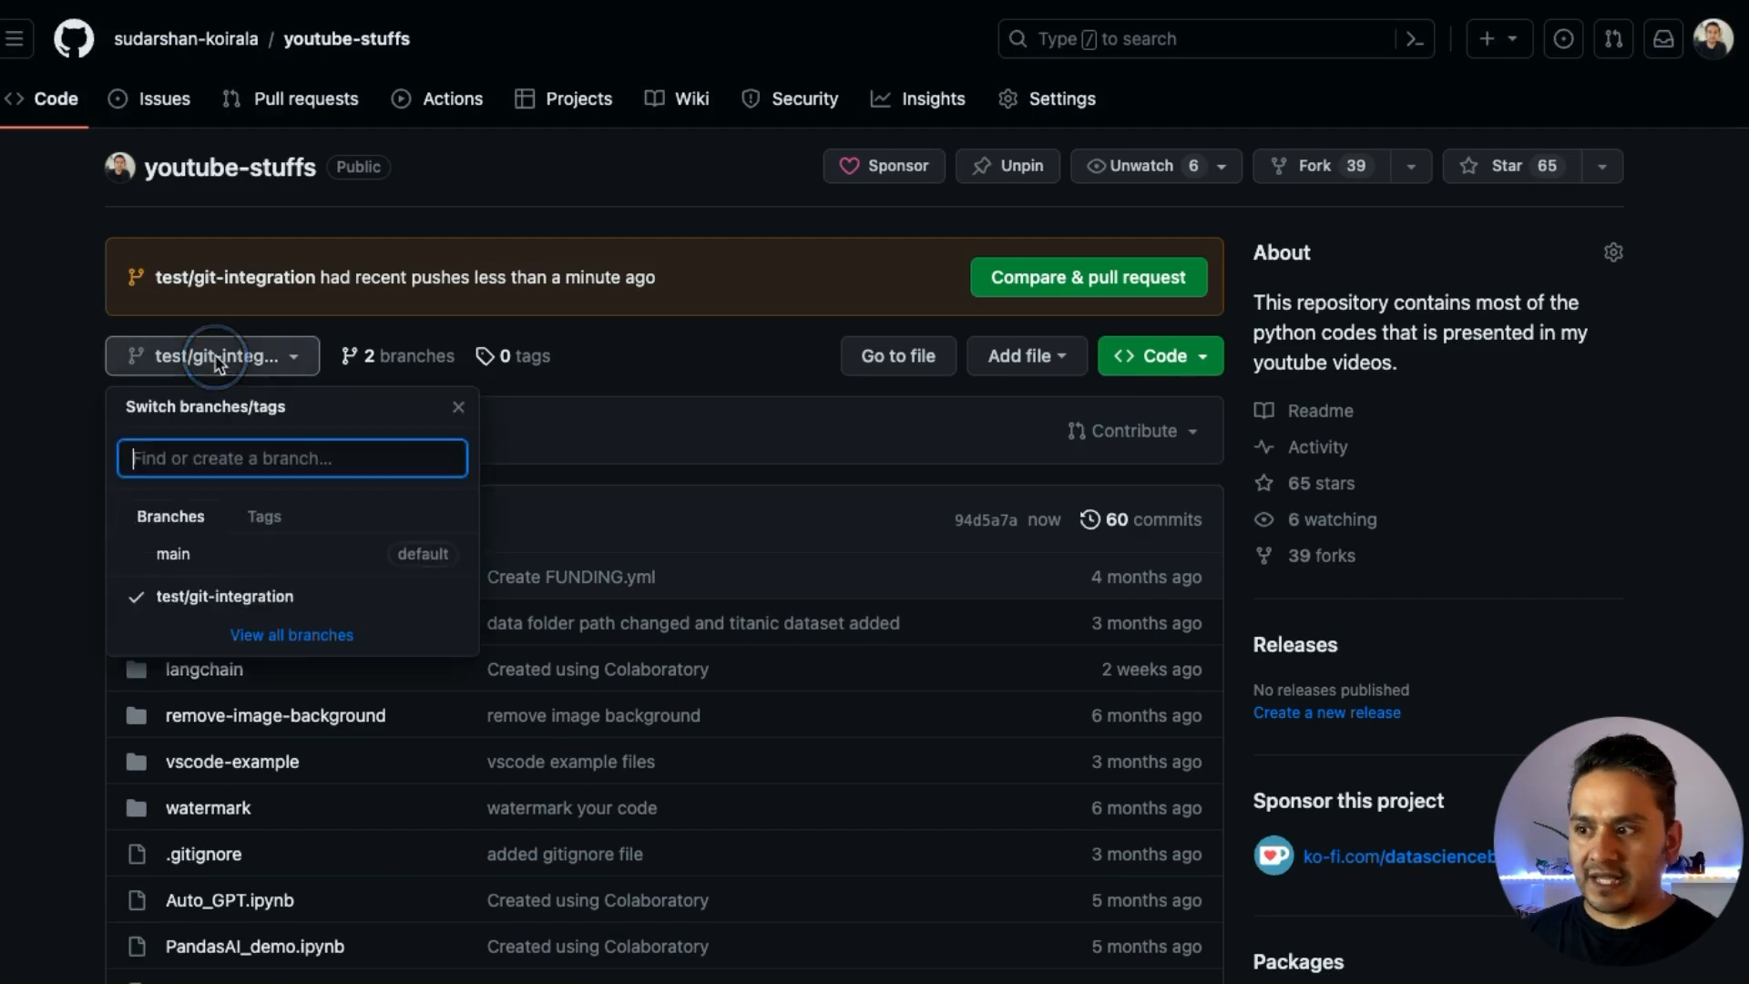
pyautogui.click(185, 554)
pyautogui.scroll(-10, 406, 625)
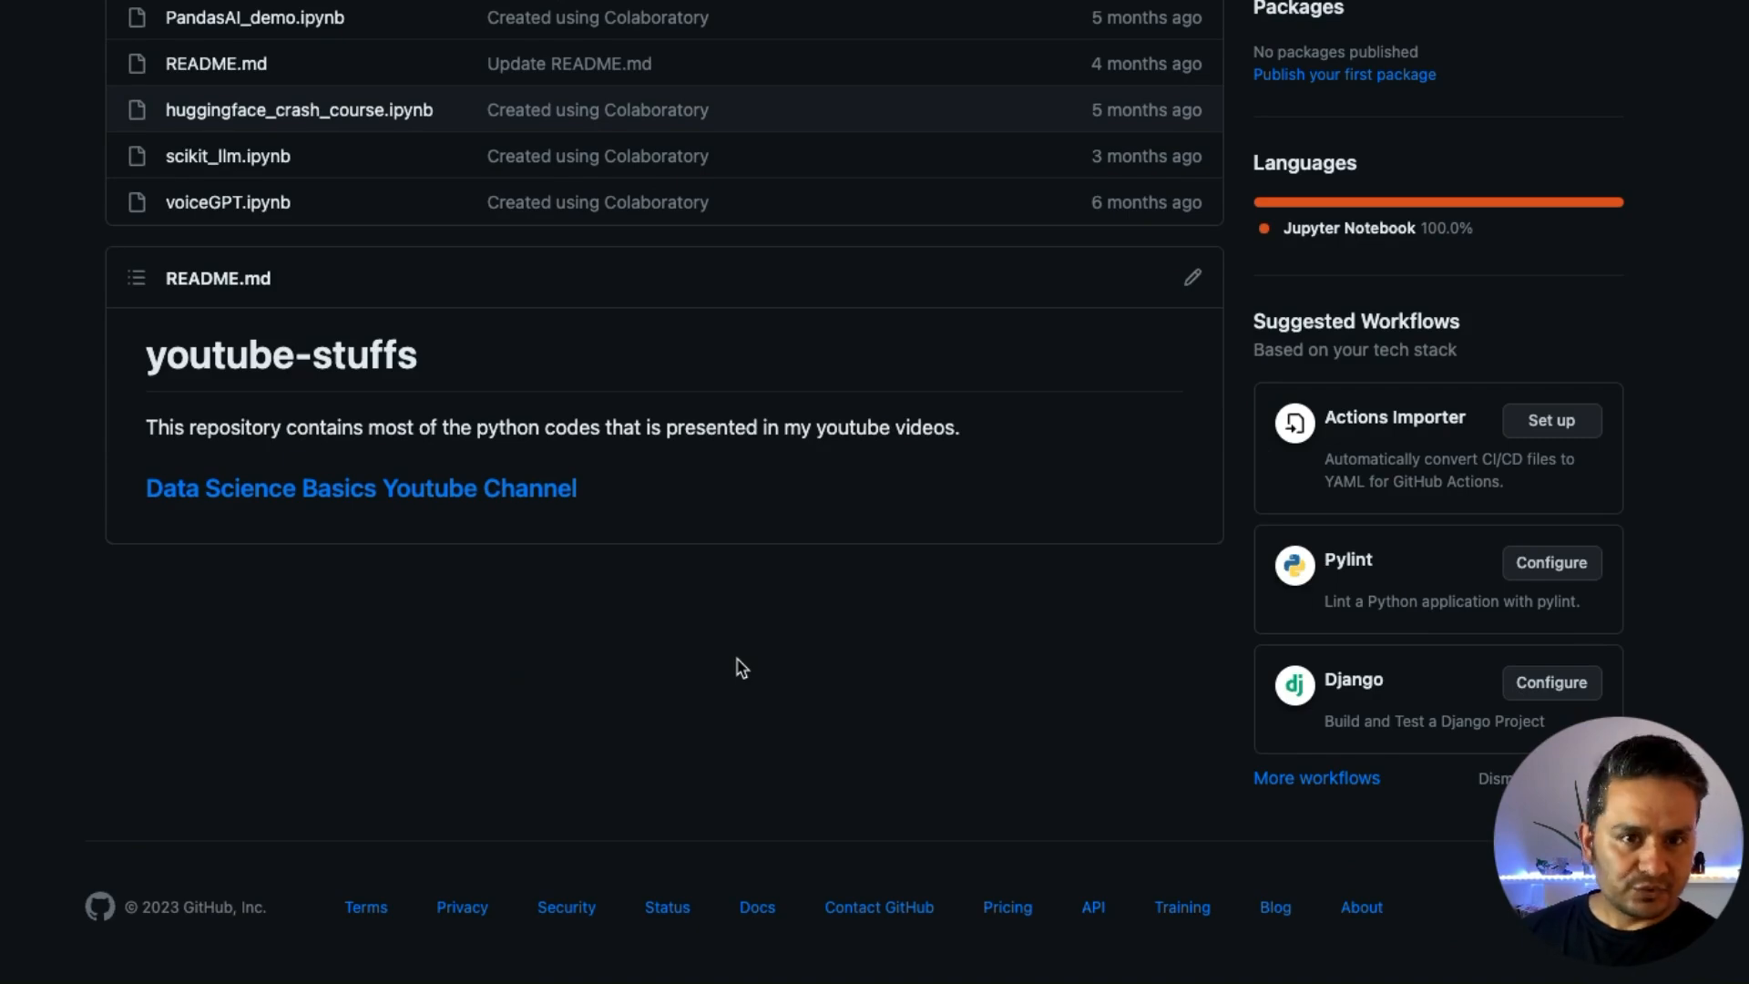
# View the pull request form for merging test/git-integration into main, and return to Databricks to close the Git dialog.
pyautogui.scroll(10, 741, 667)
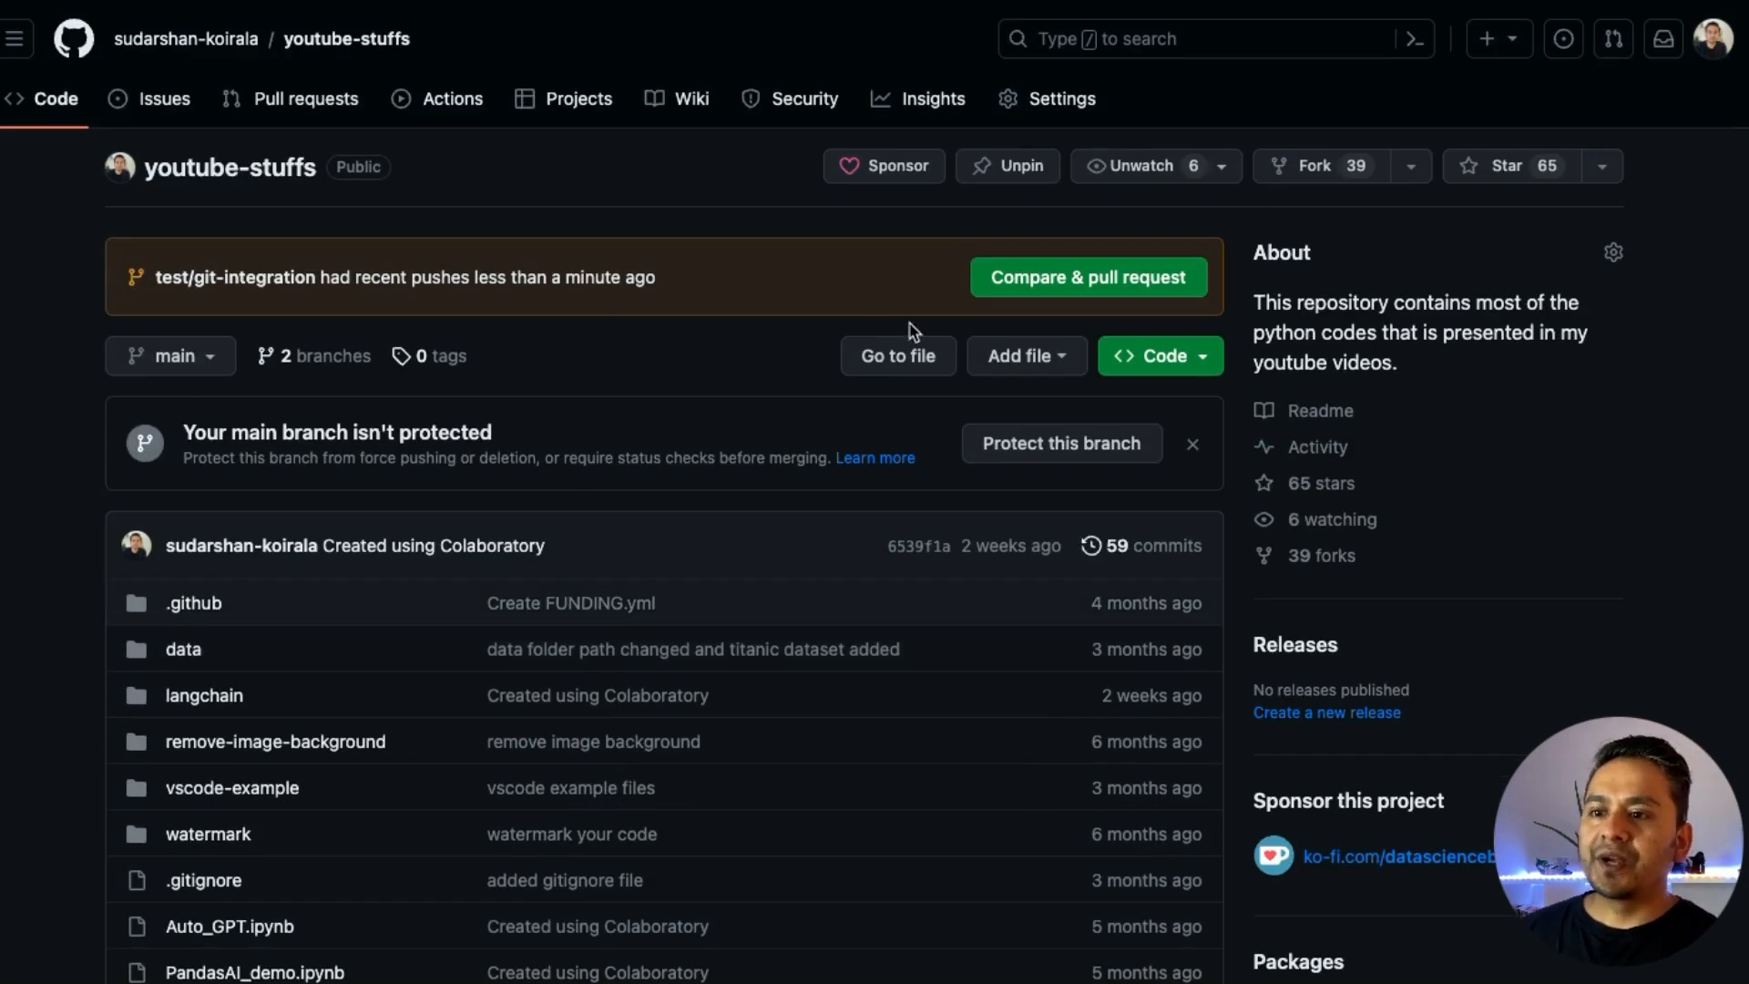
pyautogui.click(1039, 275)
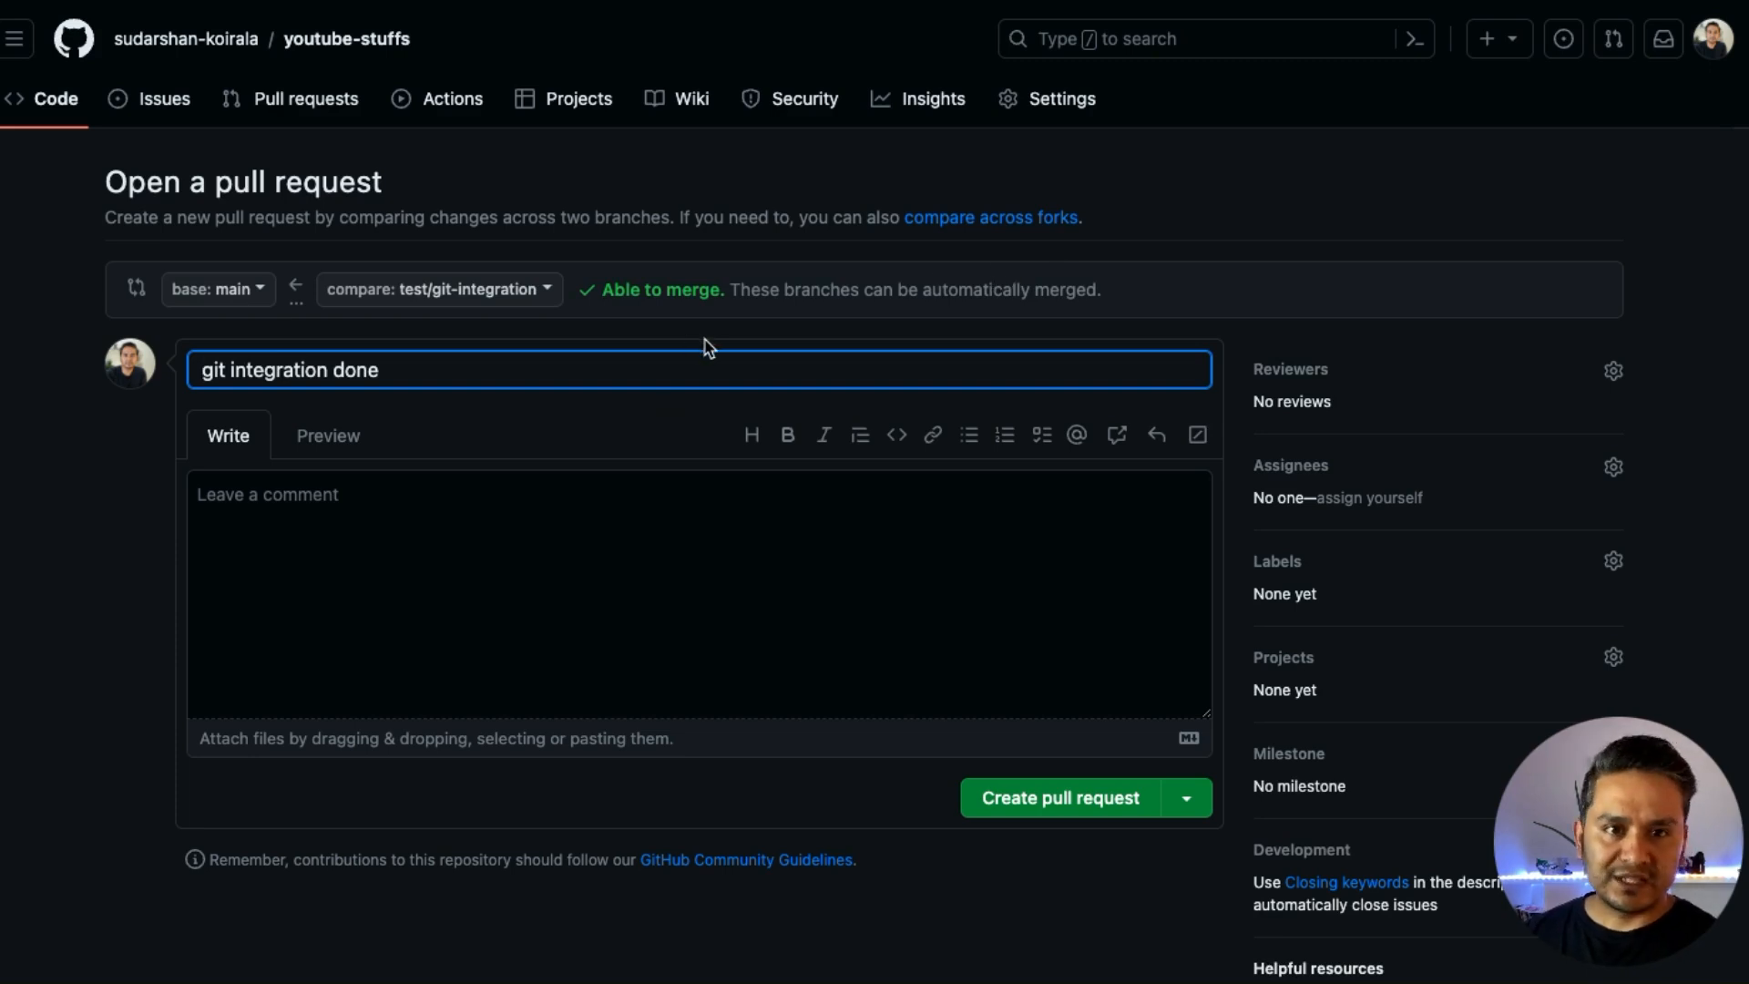
pyautogui.click(193, 44)
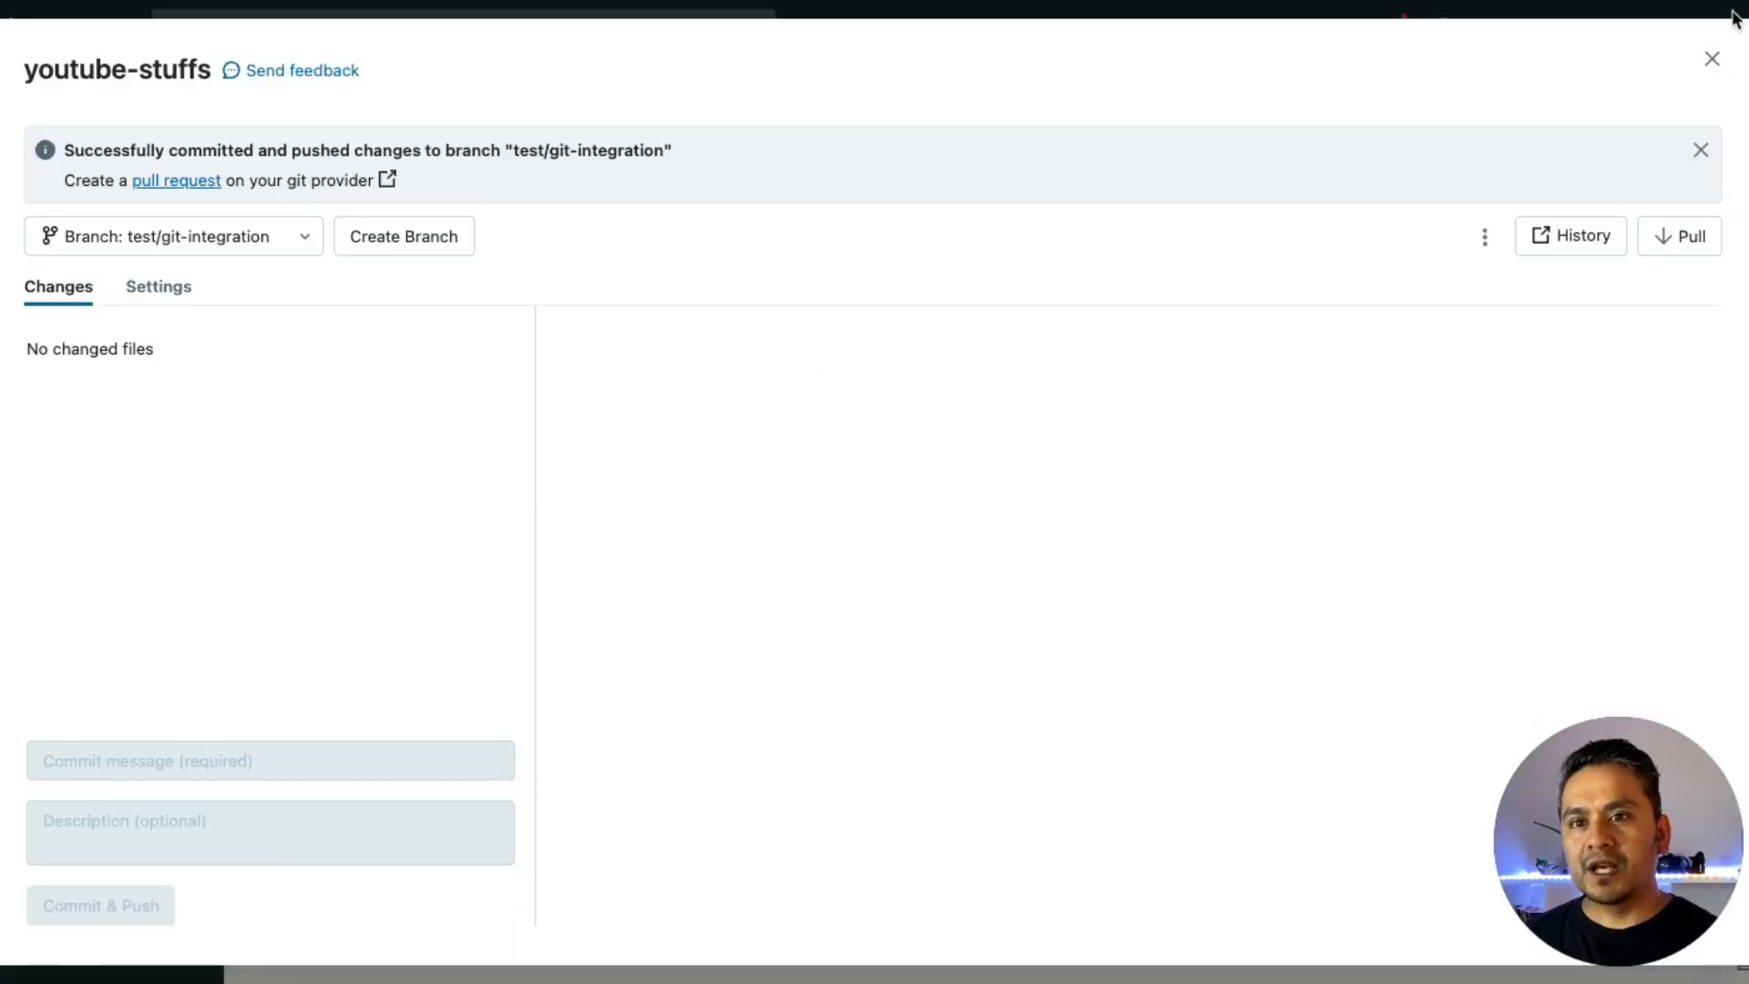
pyautogui.click(1712, 60)
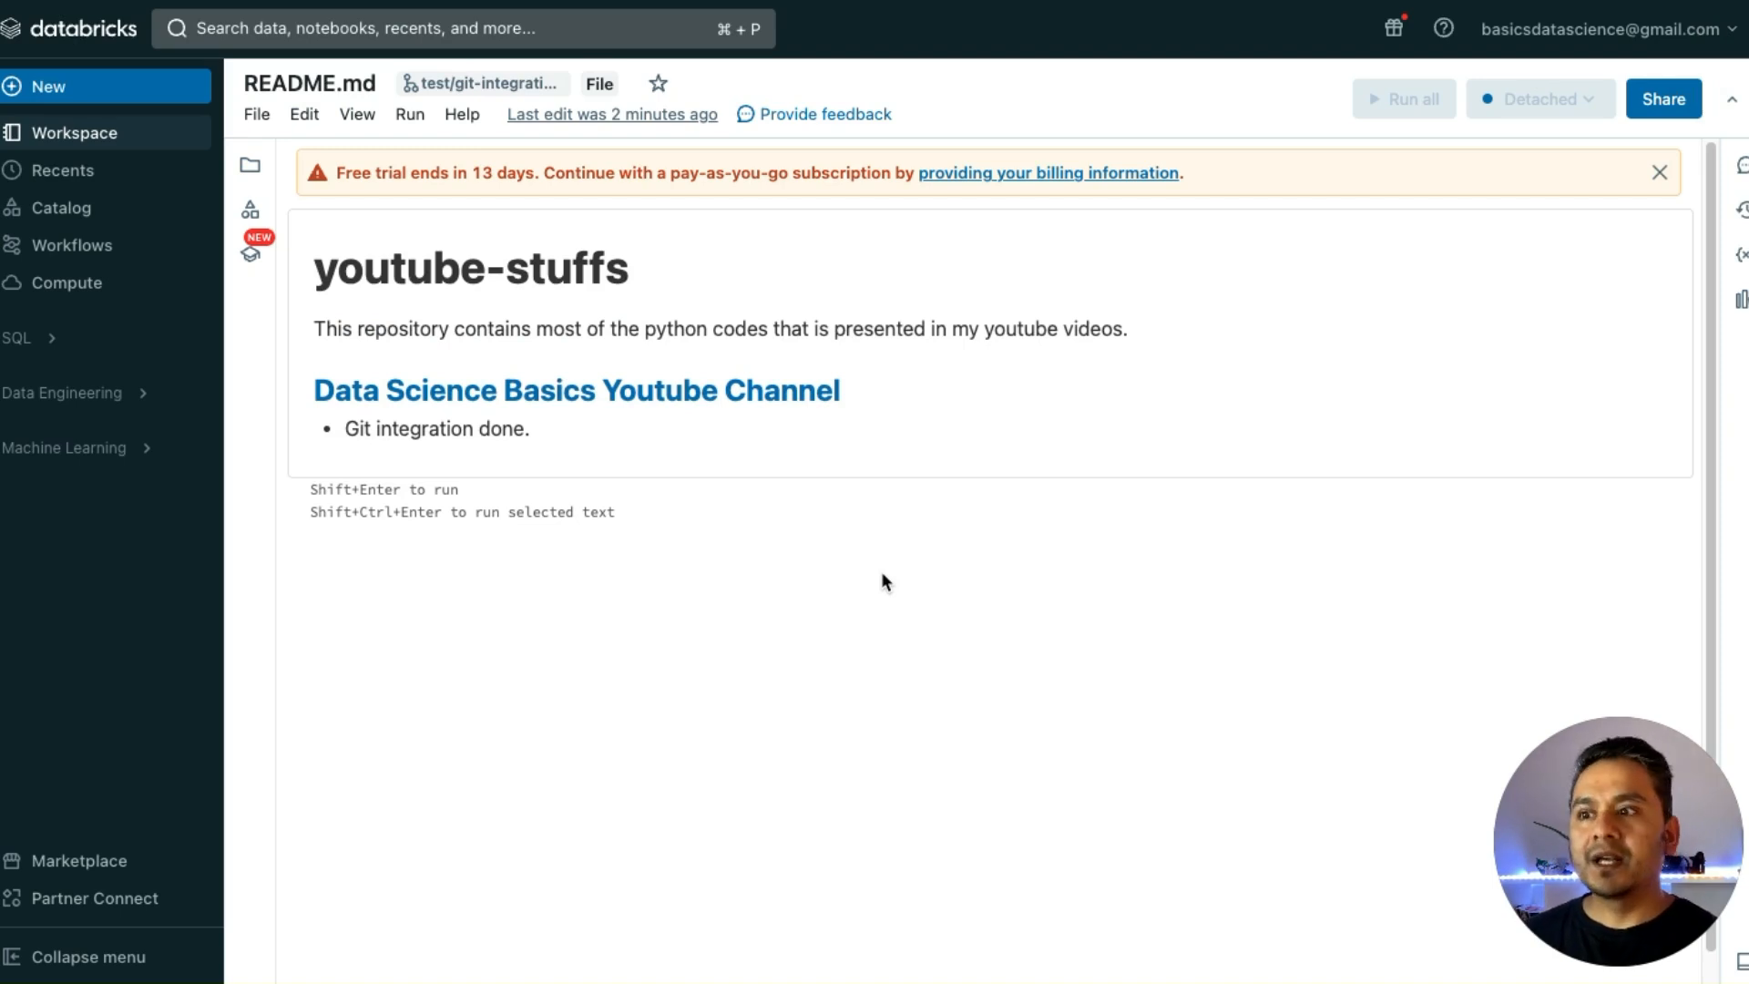
# Open the linked accounts in the user settings and check the authentication type of the GitHub credential.
pyautogui.click(1527, 36)
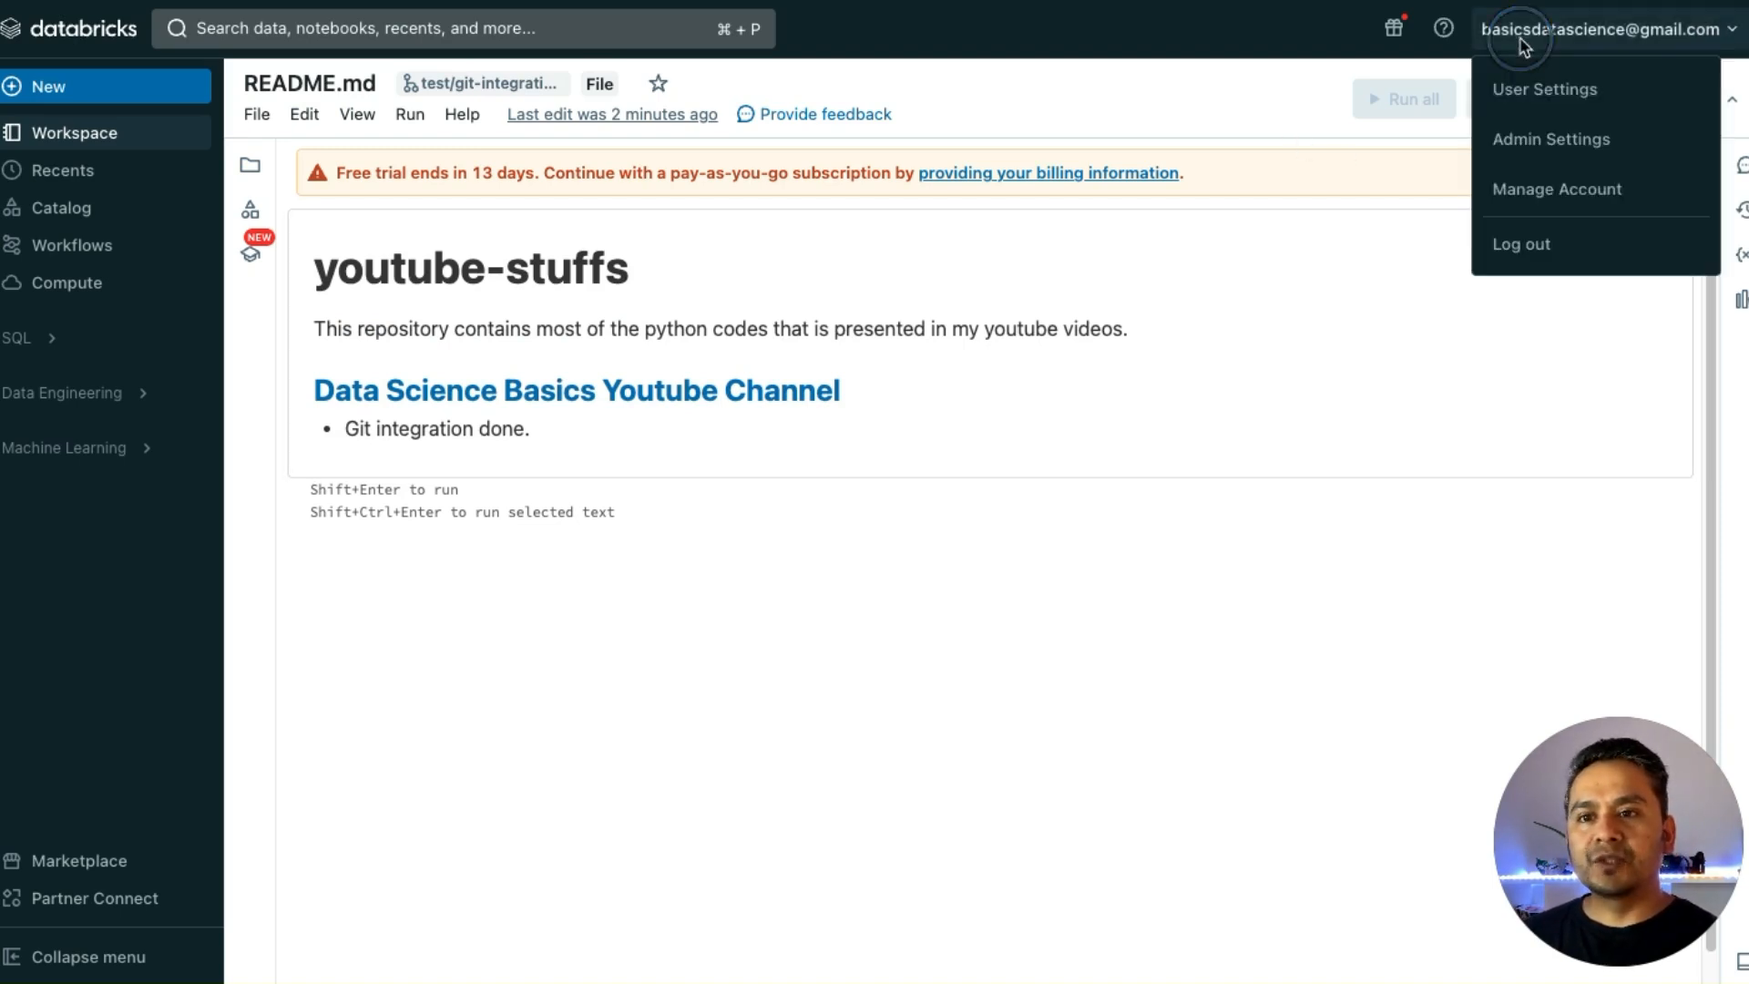
pyautogui.click(1541, 102)
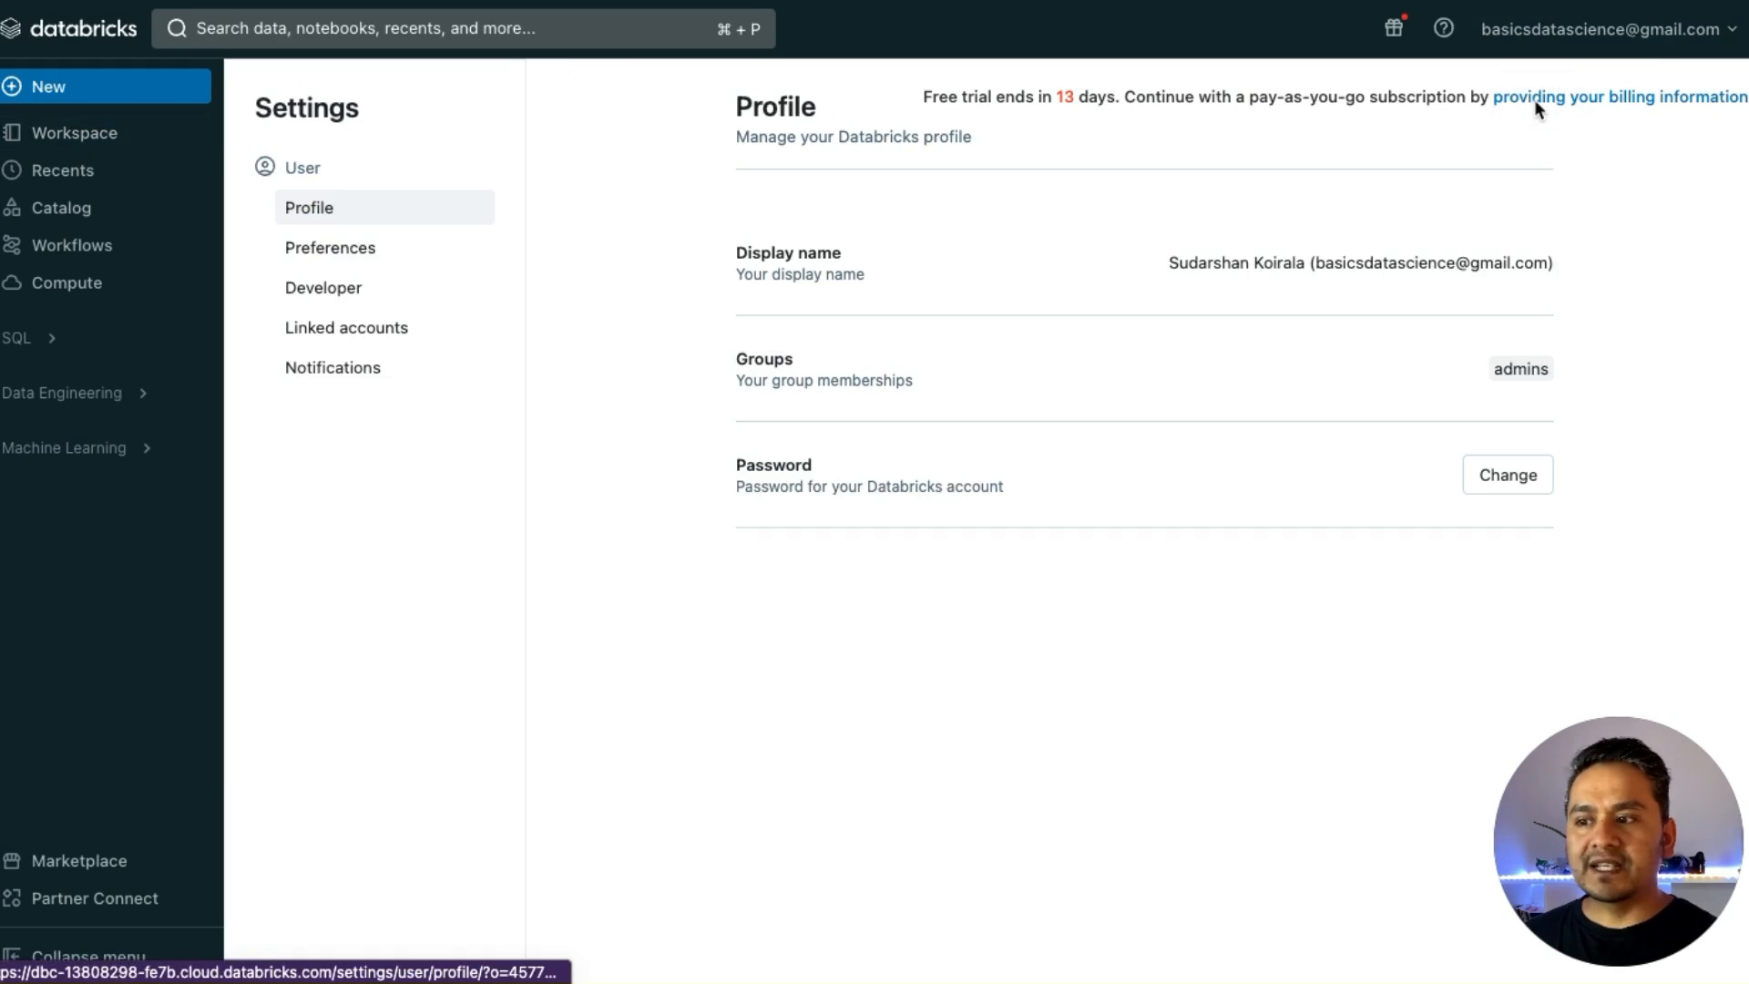
pyautogui.click(368, 328)
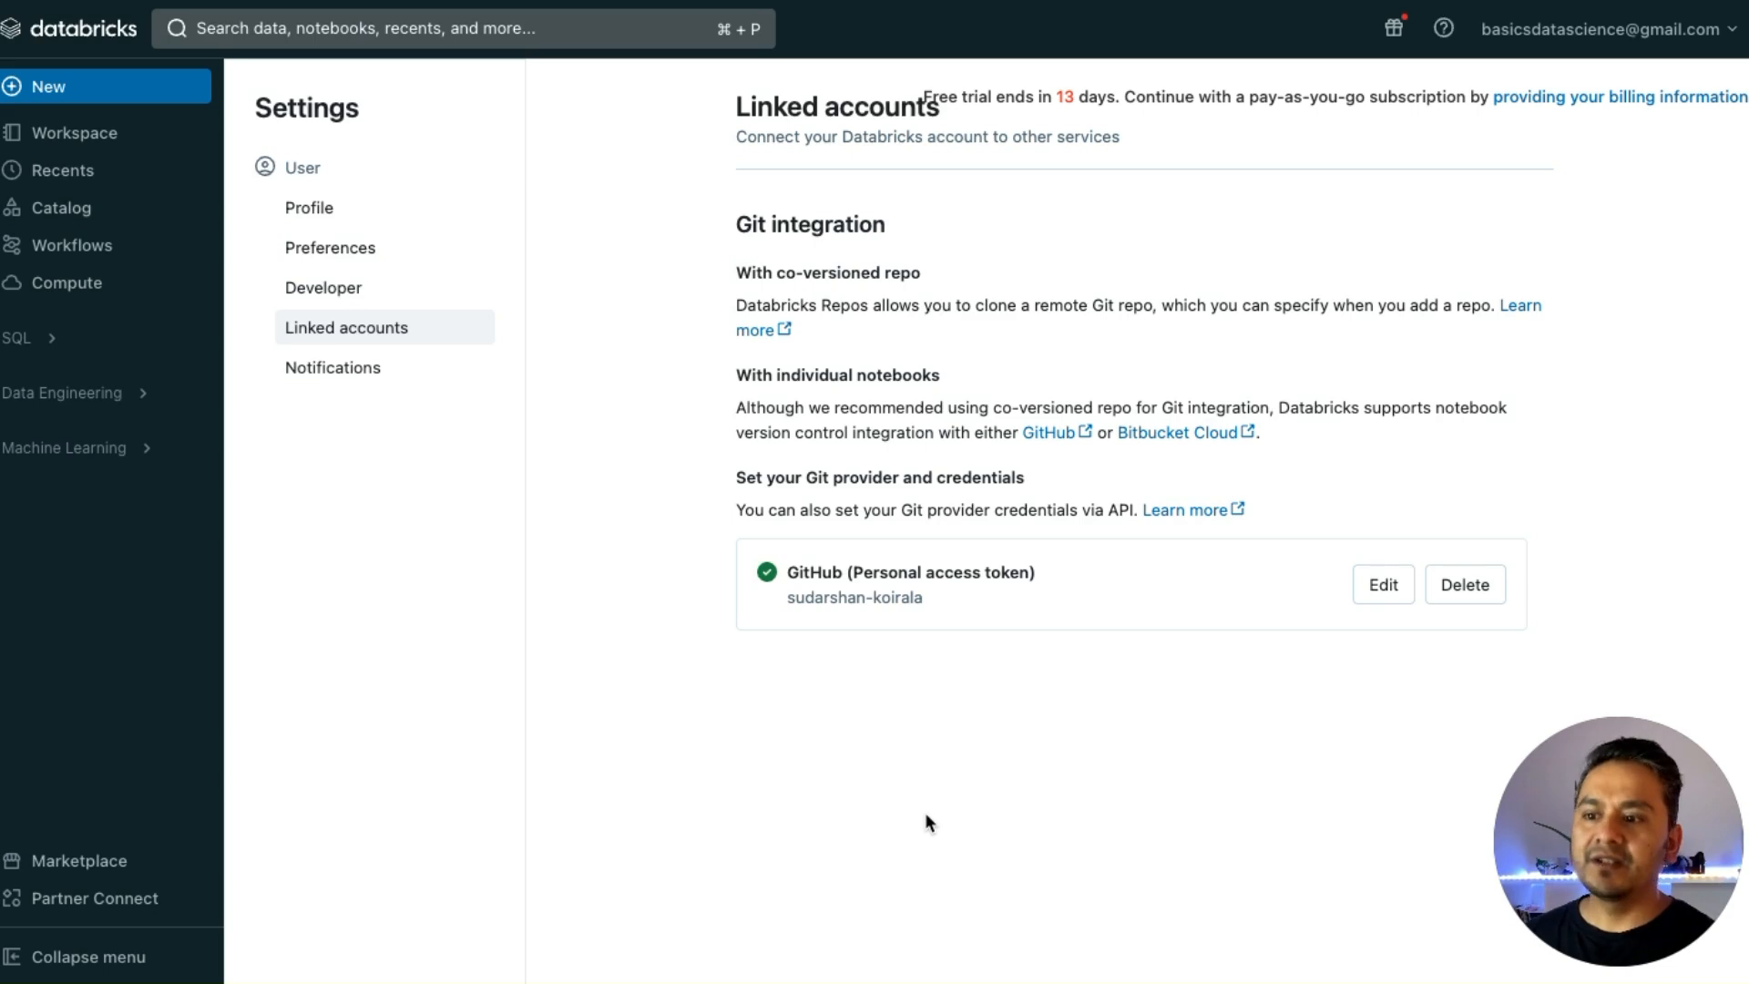
pyautogui.moveTo(855, 572); pyautogui.dragTo(1036, 568)
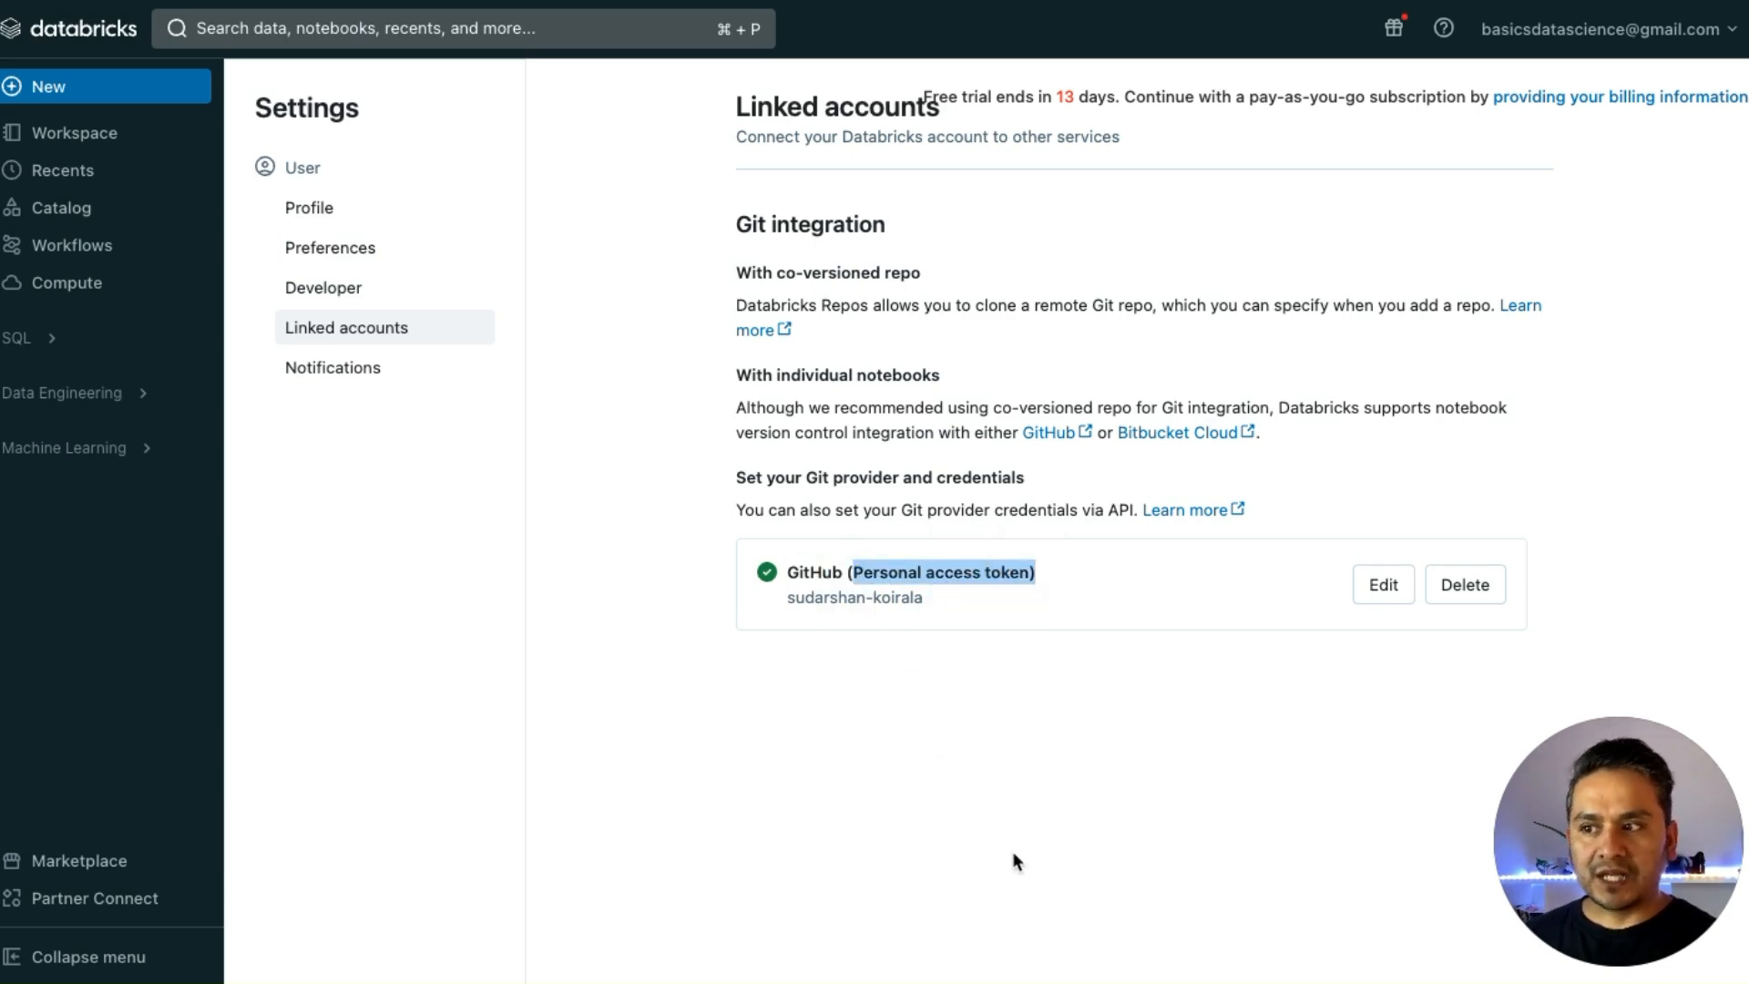